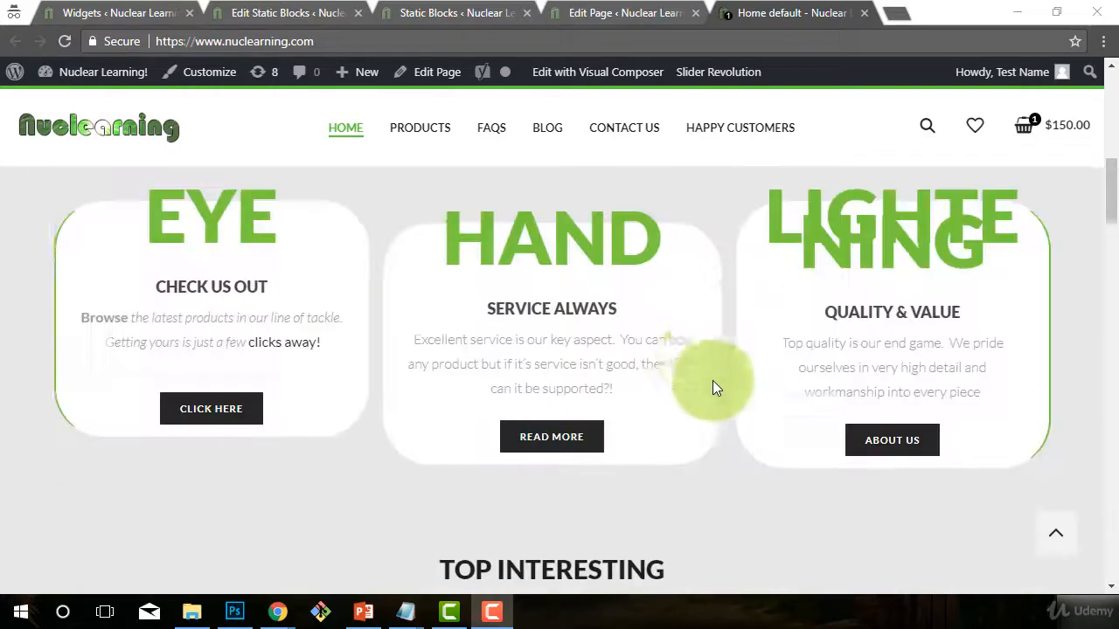
# Step: Review the home page sections from the call-to-action boxes through products, categories, Instagram and blog to the footer, and return to the slider
pyautogui.scroll(-8, 520, 475)
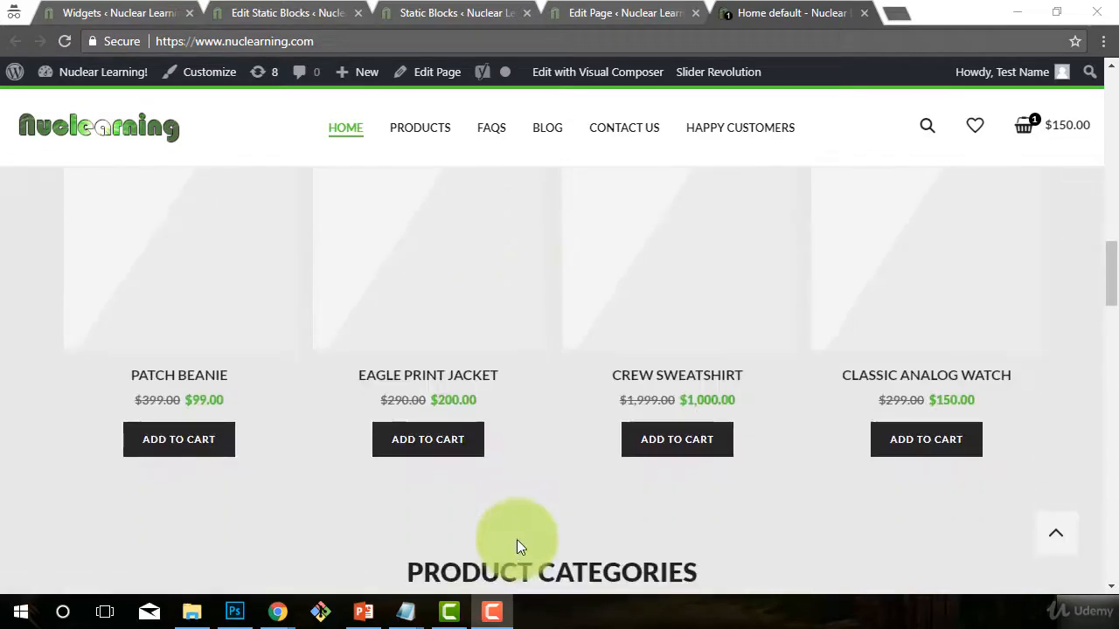
pyautogui.scroll(5, 520, 545)
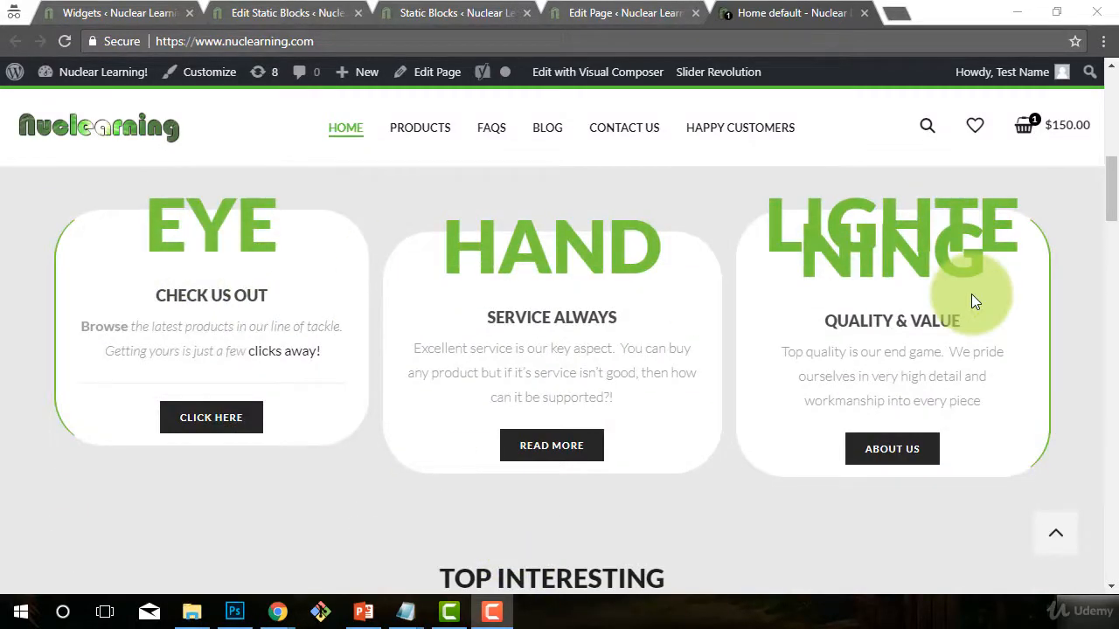
pyautogui.scroll(-4, 650, 349)
pyautogui.scroll(-8, 547, 417)
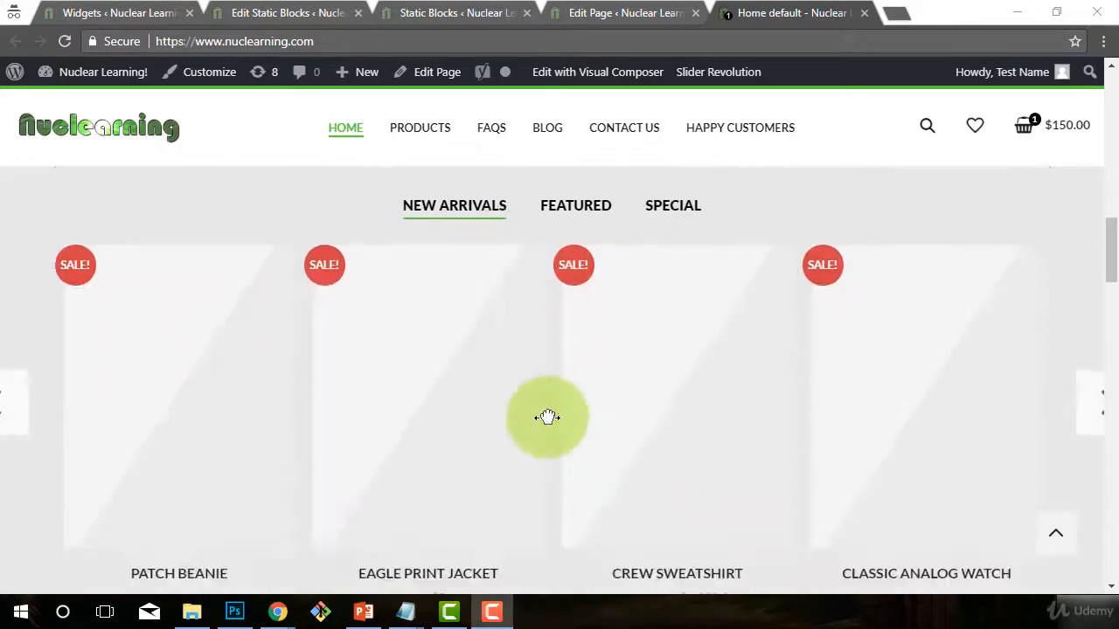
pyautogui.scroll(-9, 547, 417)
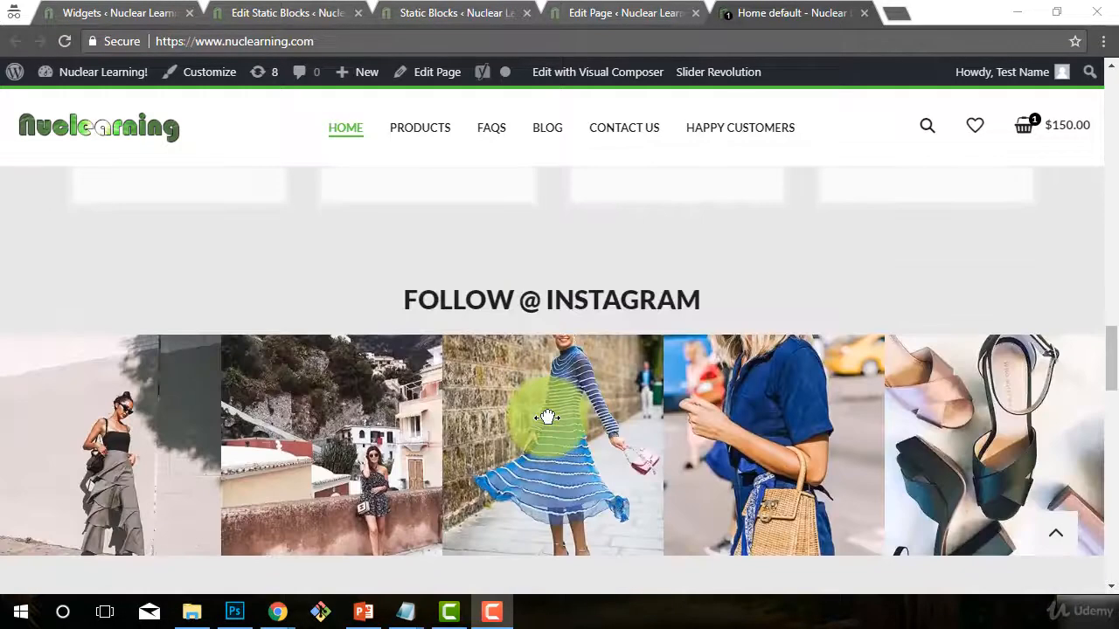
pyautogui.scroll(-3, 546, 418)
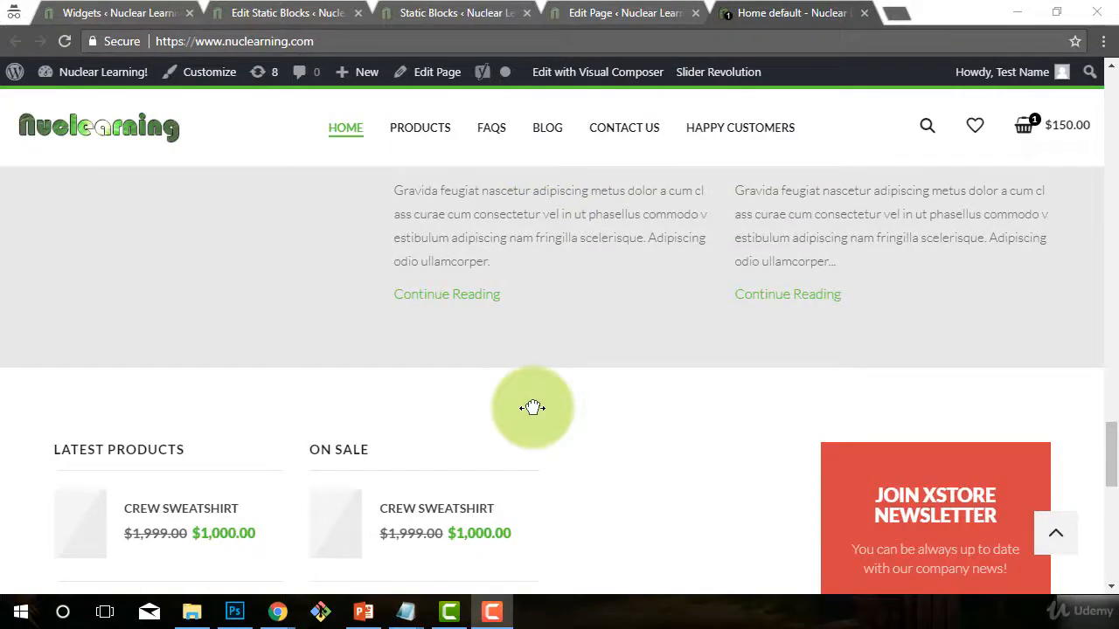
pyautogui.scroll(10, 536, 394)
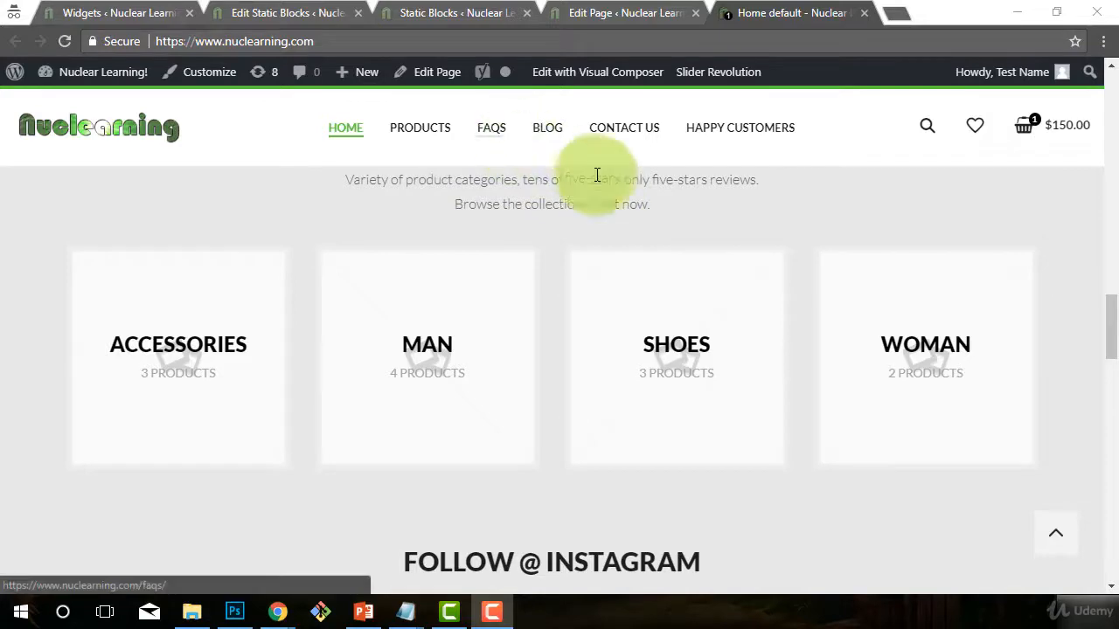
pyautogui.scroll(-5, 739, 249)
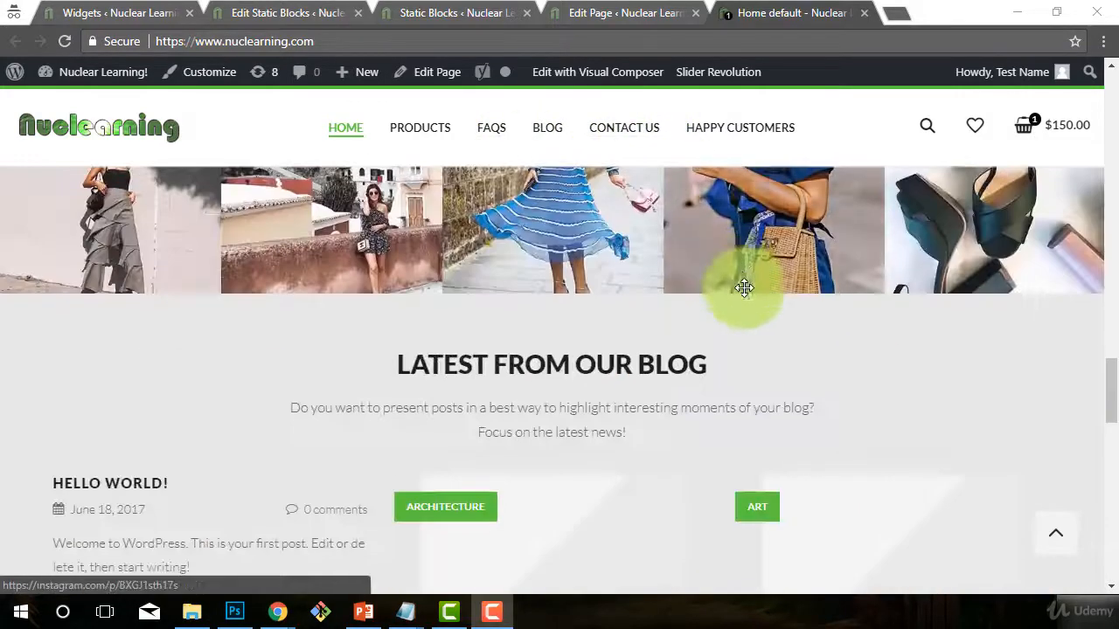
pyautogui.scroll(-8, 744, 288)
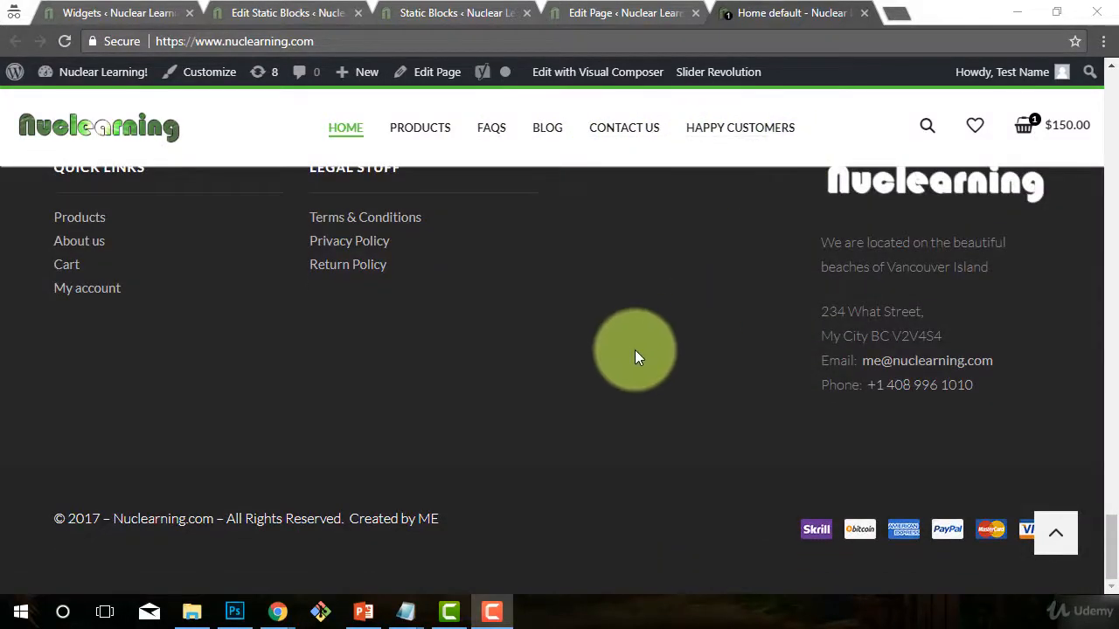
pyautogui.scroll(2, 634, 357)
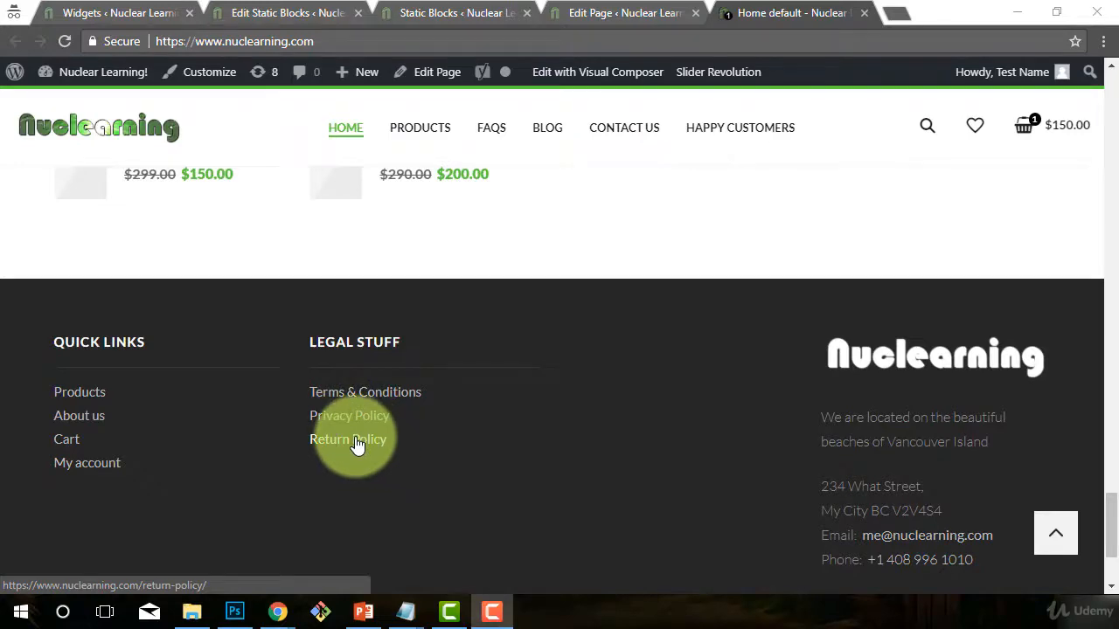
pyautogui.scroll(-2, 676, 494)
pyautogui.scroll(6, 679, 490)
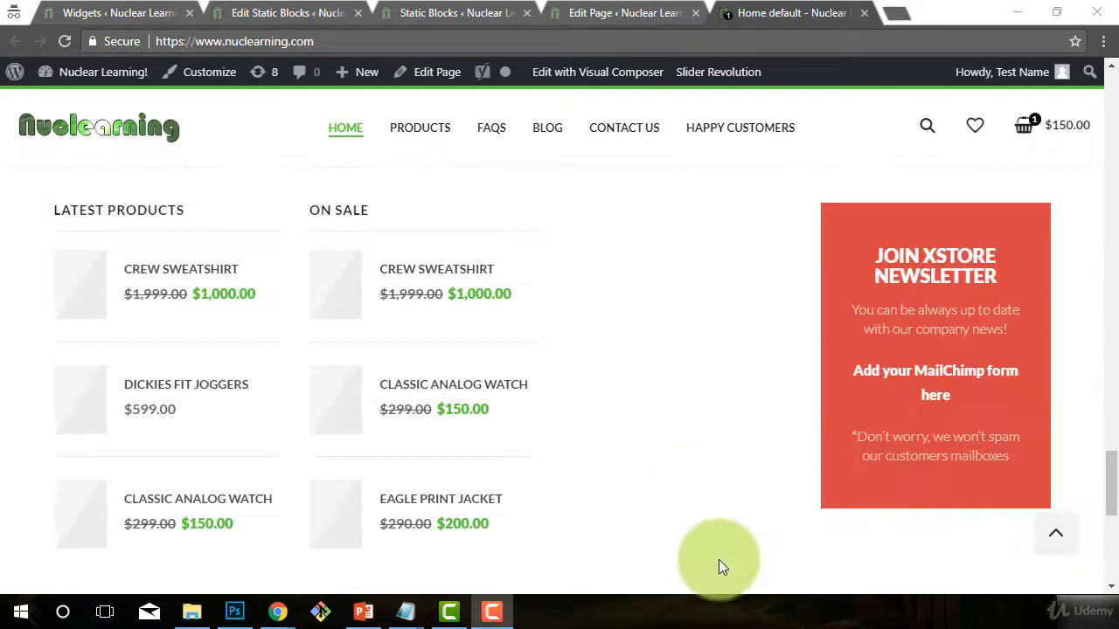
pyautogui.scroll(5, 719, 559)
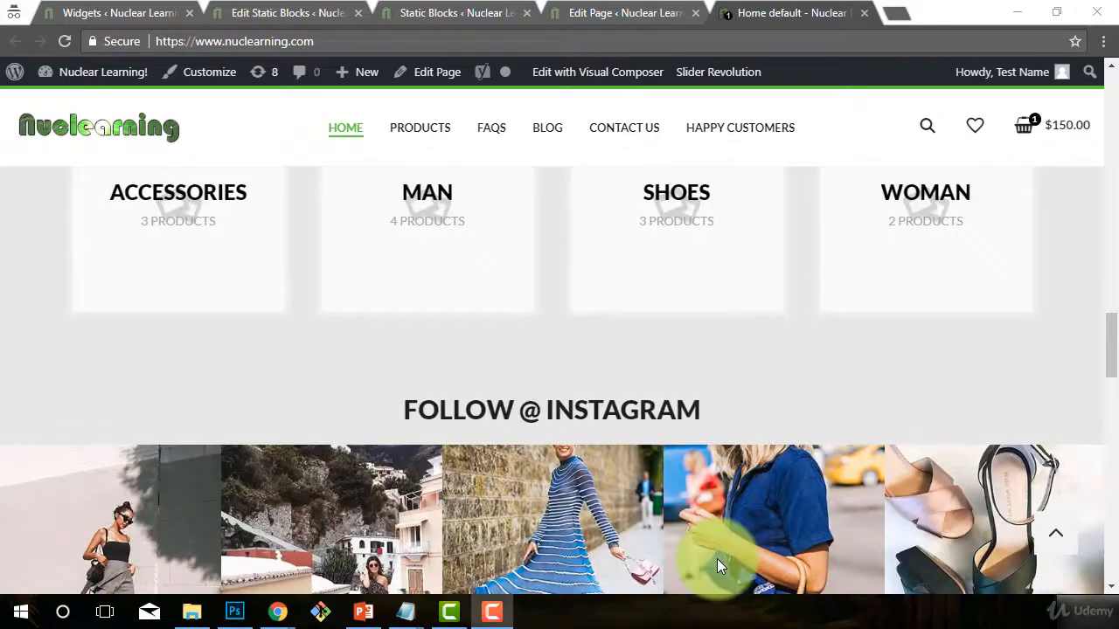
pyautogui.scroll(2, 631, 487)
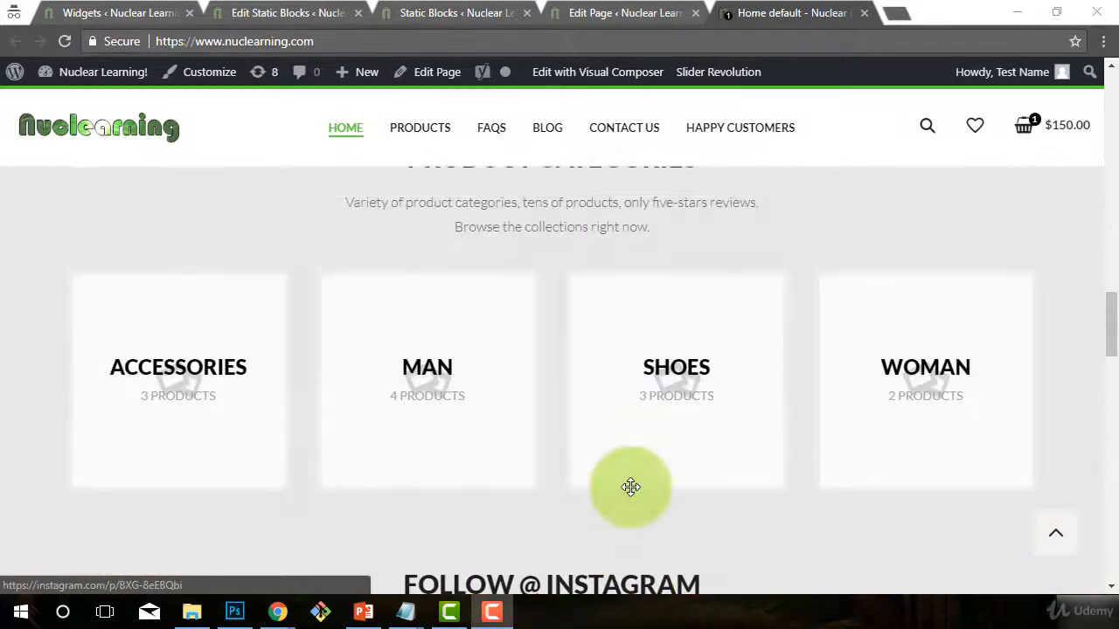
pyautogui.scroll(12, 631, 487)
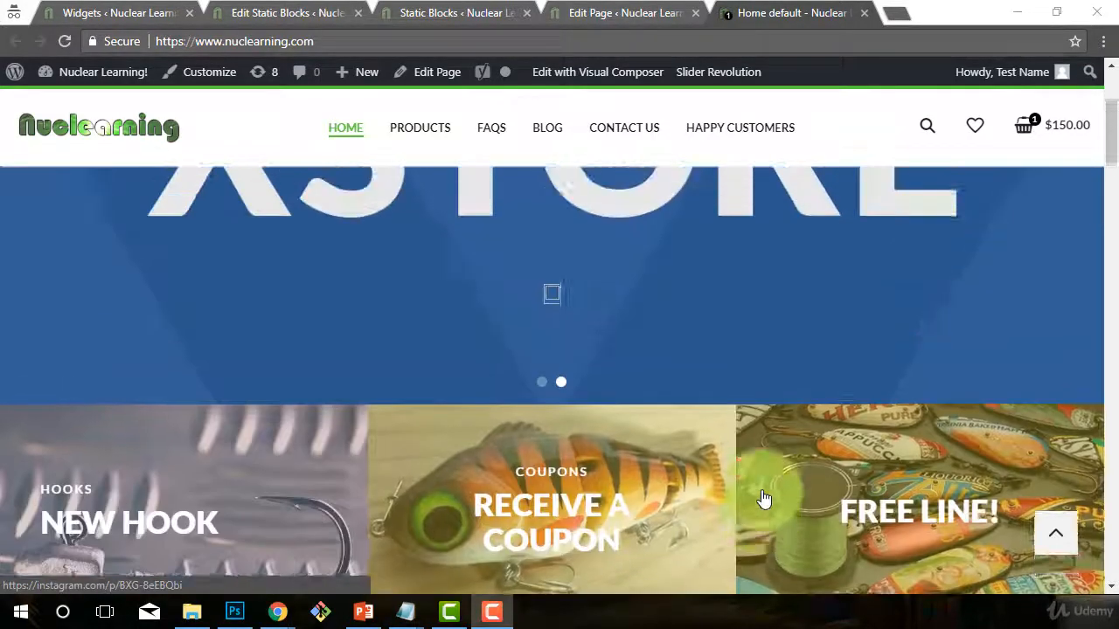
pyautogui.scroll(3, 764, 498)
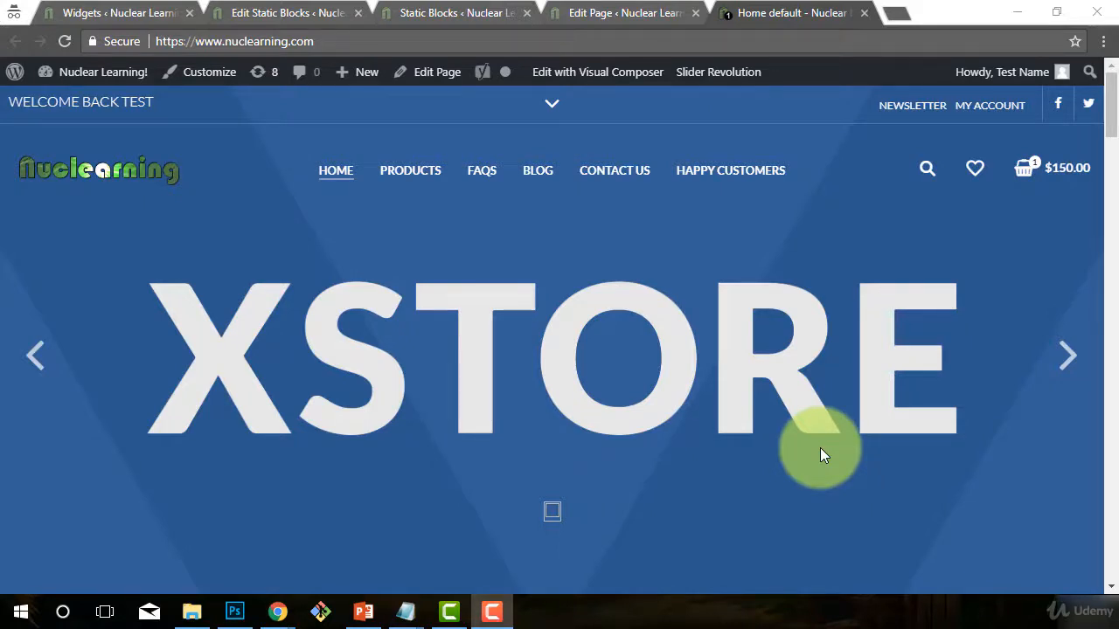
# Step: Examine the home page's slider, three image banners and call-to-action boxes, continuing to the Top Interesting section
pyautogui.scroll(-5, 819, 446)
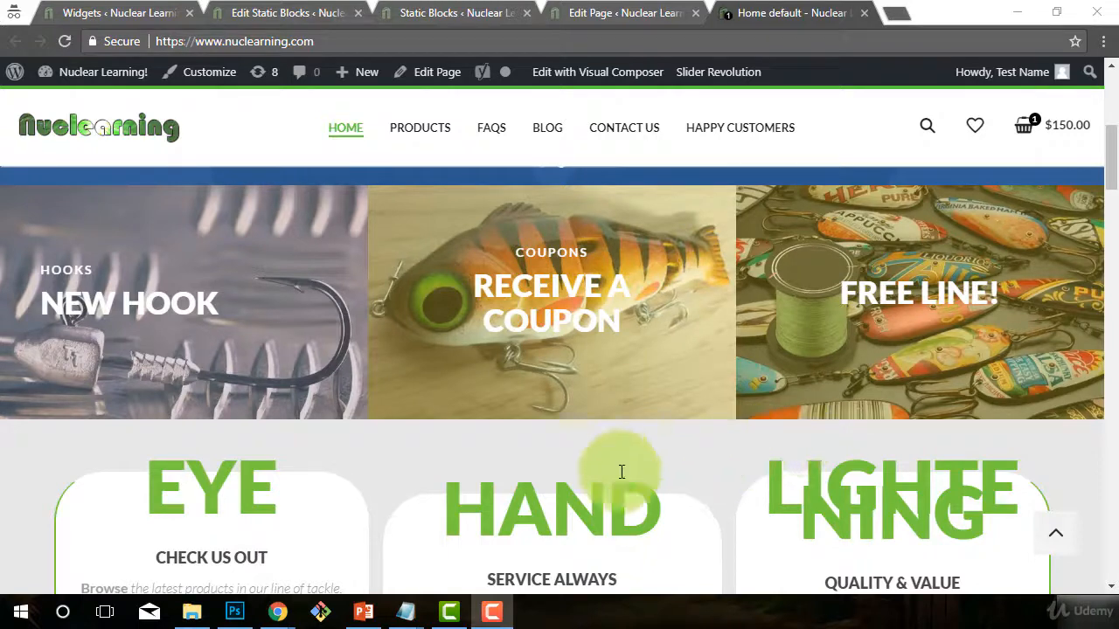
pyautogui.scroll(-3, 604, 481)
pyautogui.scroll(3, 605, 488)
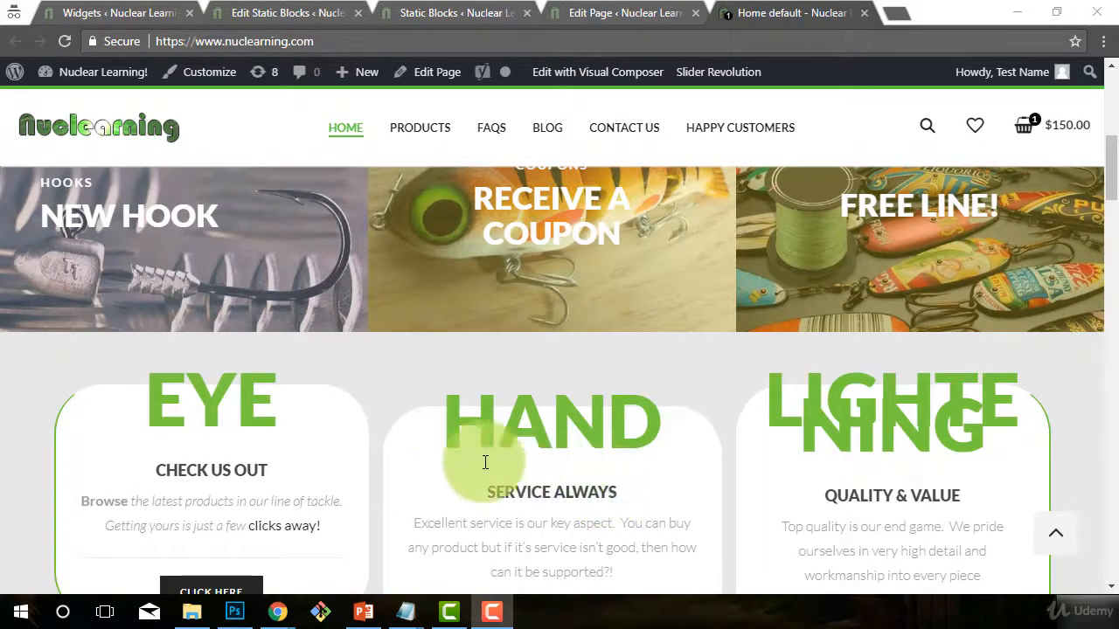
pyautogui.scroll(-5, 542, 447)
pyautogui.scroll(10, 745, 441)
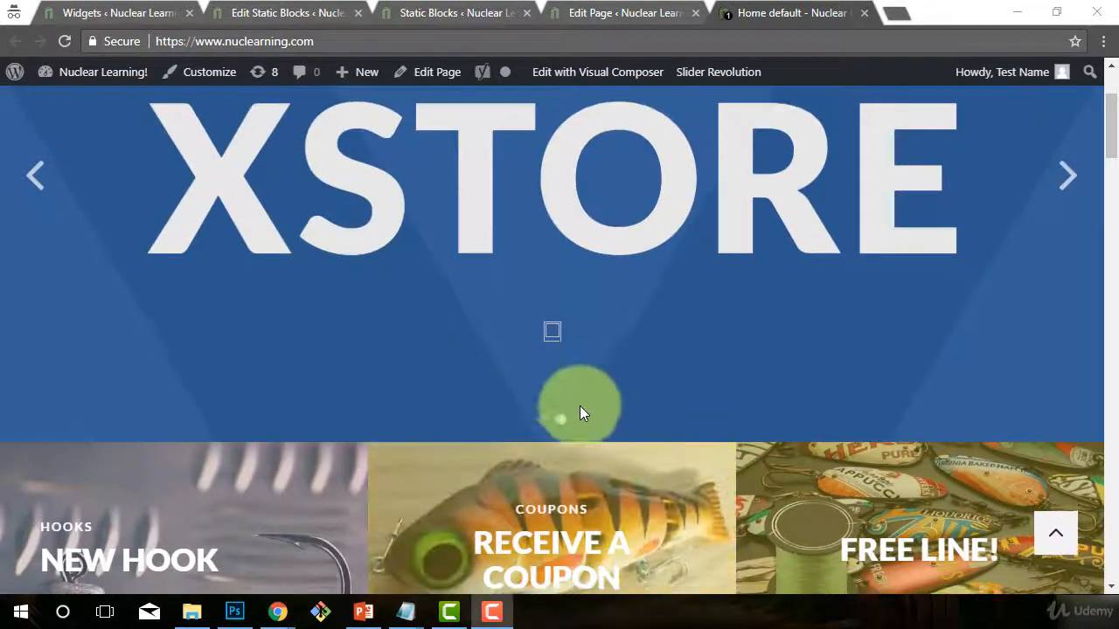
pyautogui.scroll(-5, 575, 350)
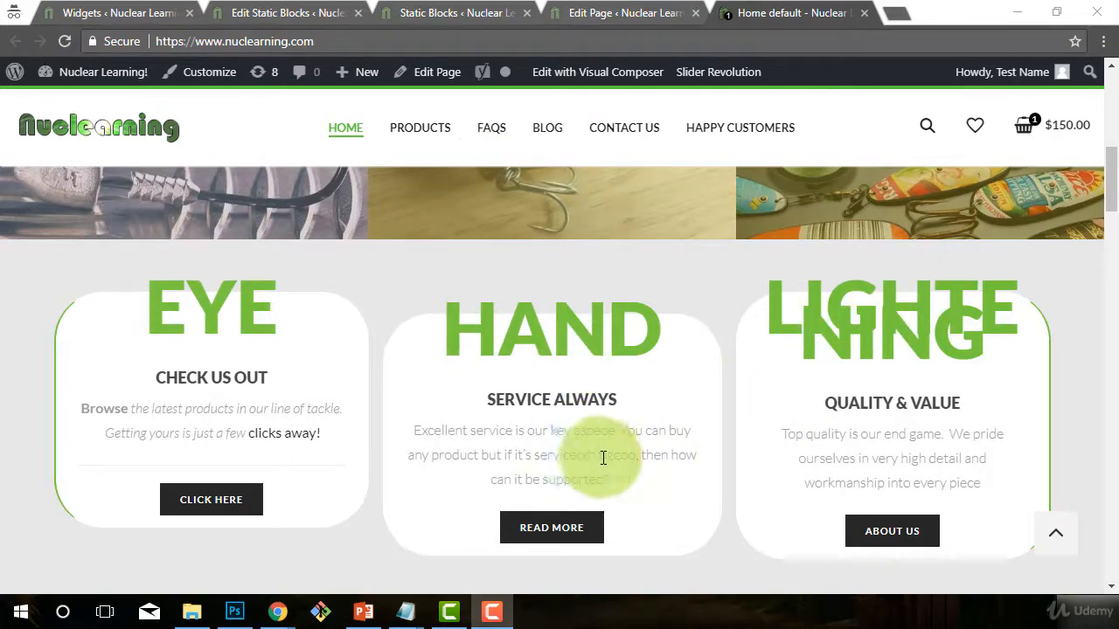
pyautogui.scroll(-1, 636, 453)
pyautogui.scroll(-5, 647, 457)
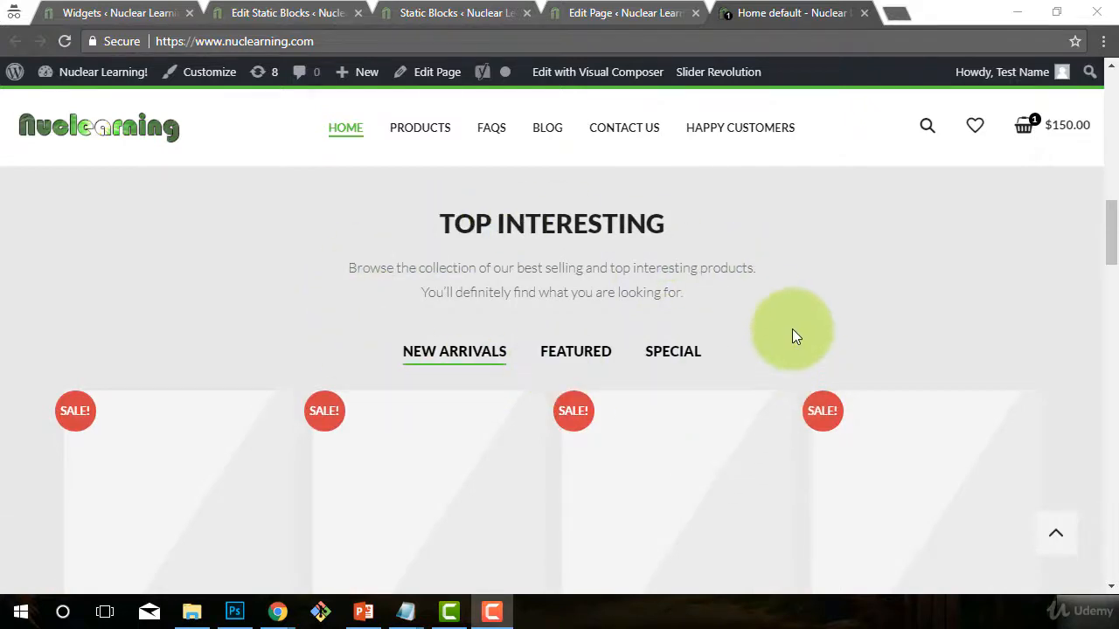
# Step: Open the home page for front-end editing with Visual Composer
pyautogui.scroll(1, 536, 337)
pyautogui.scroll(1, 355, 415)
pyautogui.scroll(-1, 145, 505)
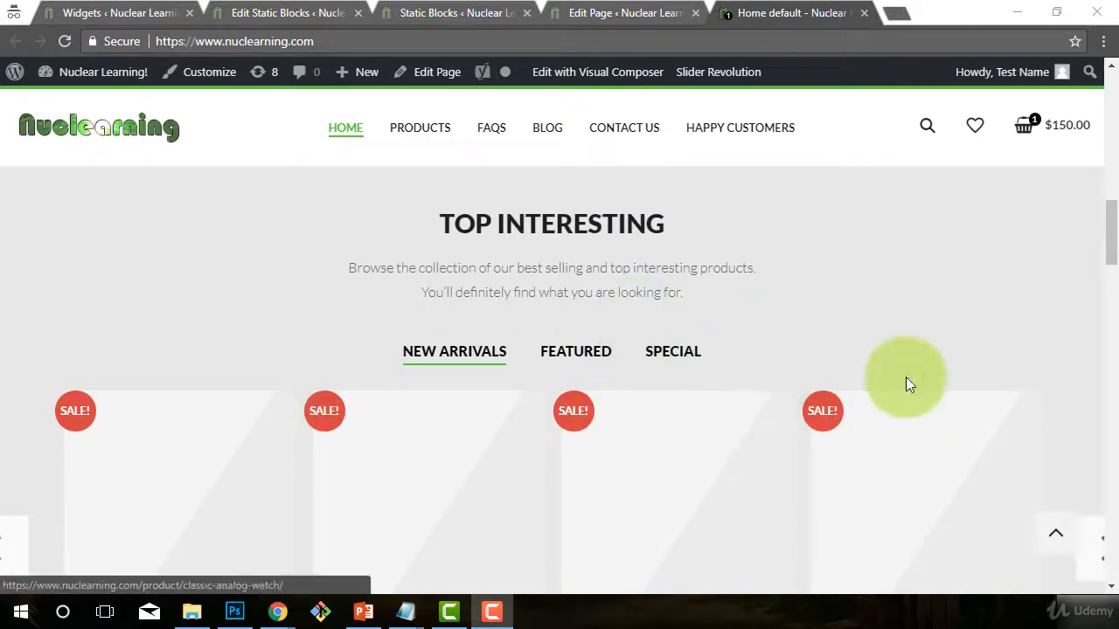
pyautogui.scroll(1, 817, 316)
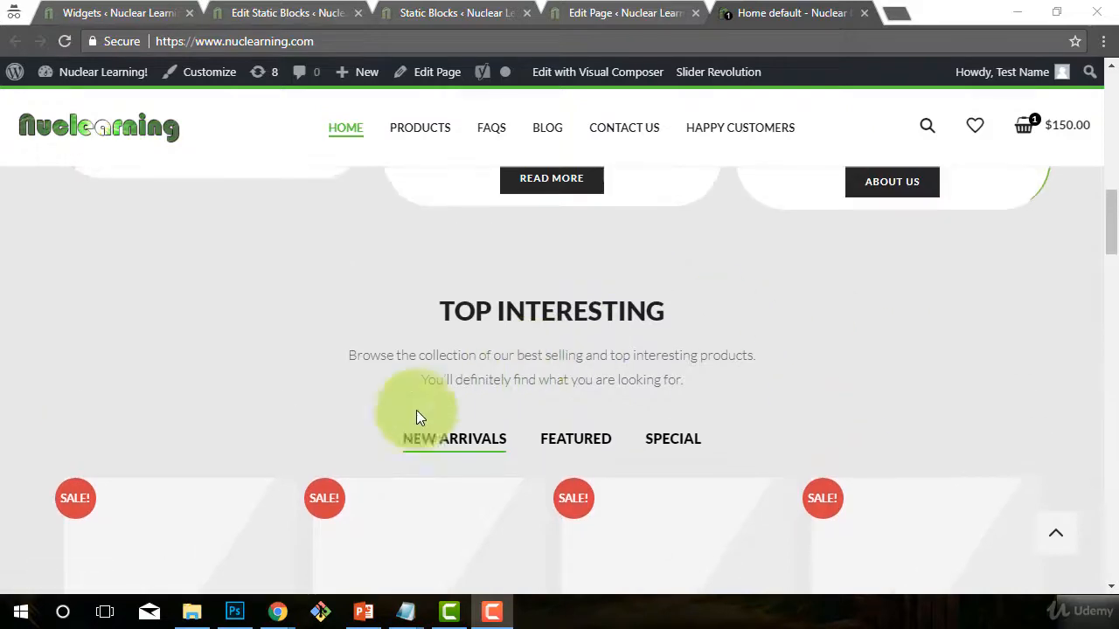
pyautogui.scroll(-1, 603, 416)
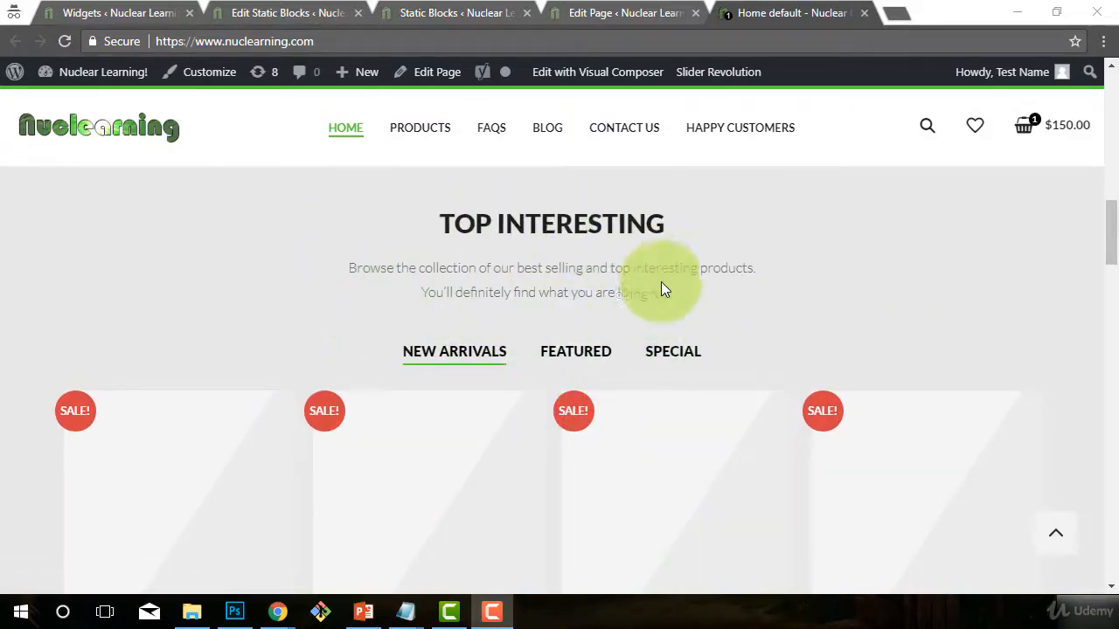
pyautogui.scroll(1, 697, 373)
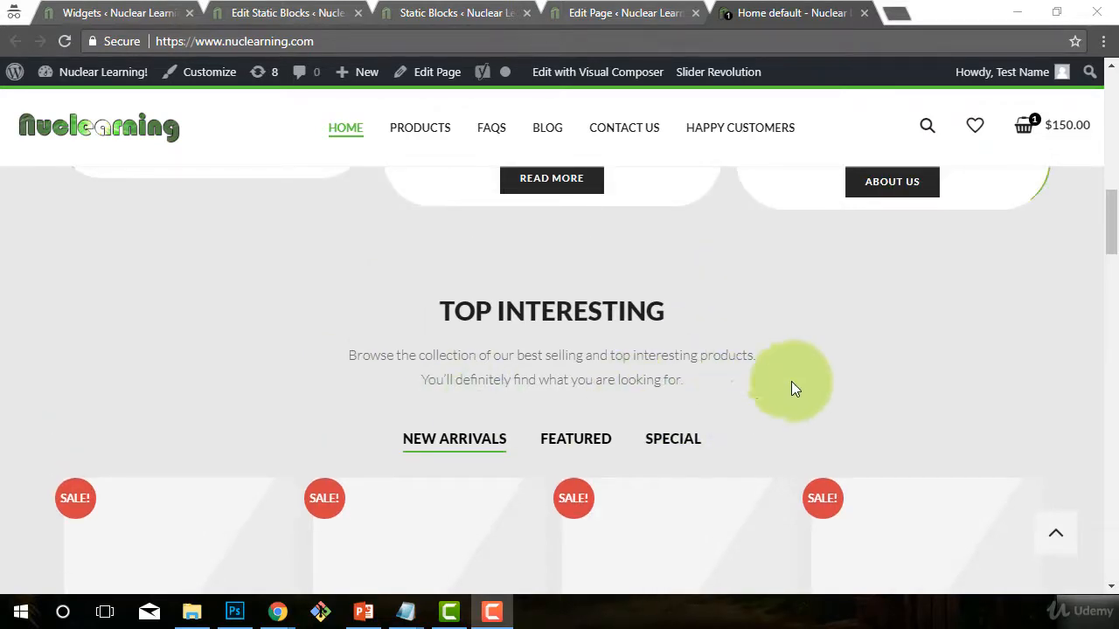
pyautogui.click(595, 75)
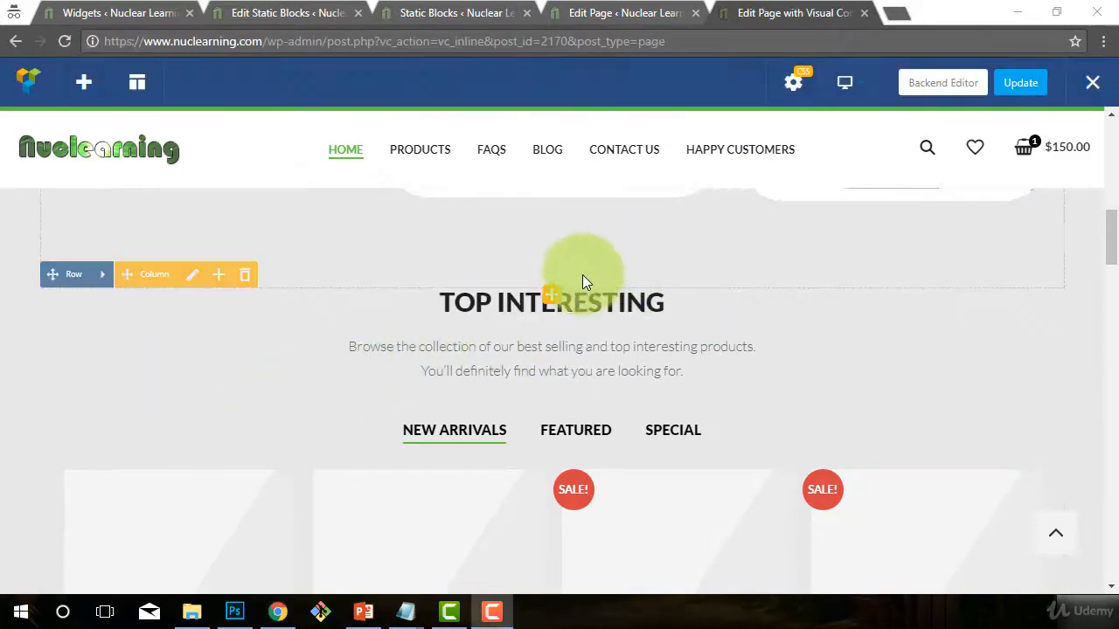
# Step: Examine the row, column and element structure of the Top Interesting product section and the three call-to-action boxes
pyautogui.scroll(5, 403, 251)
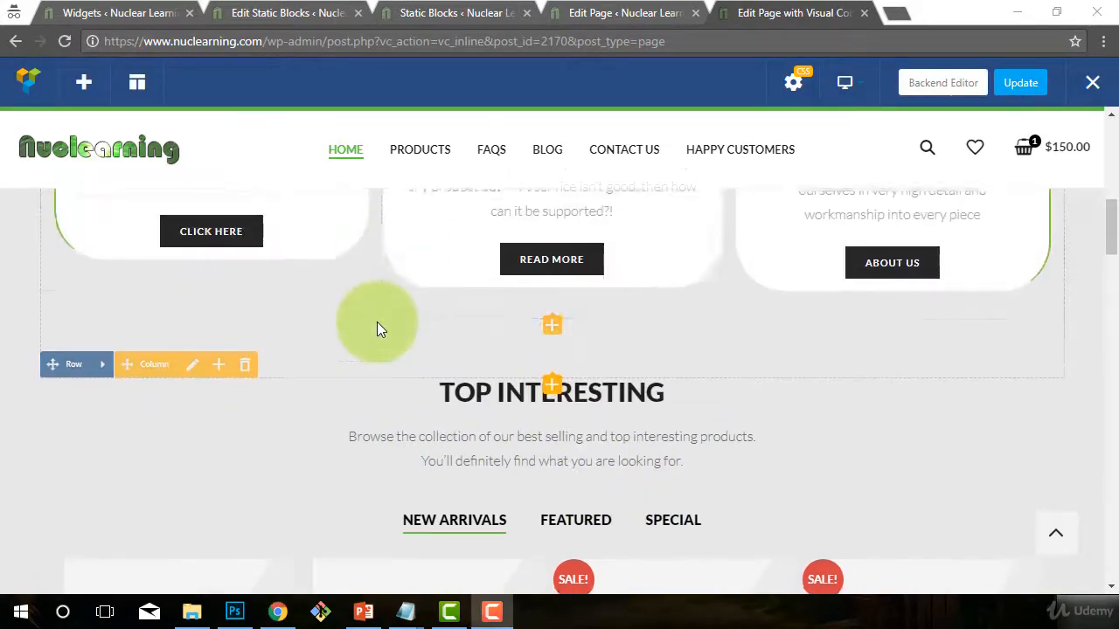
pyautogui.scroll(-4, 383, 402)
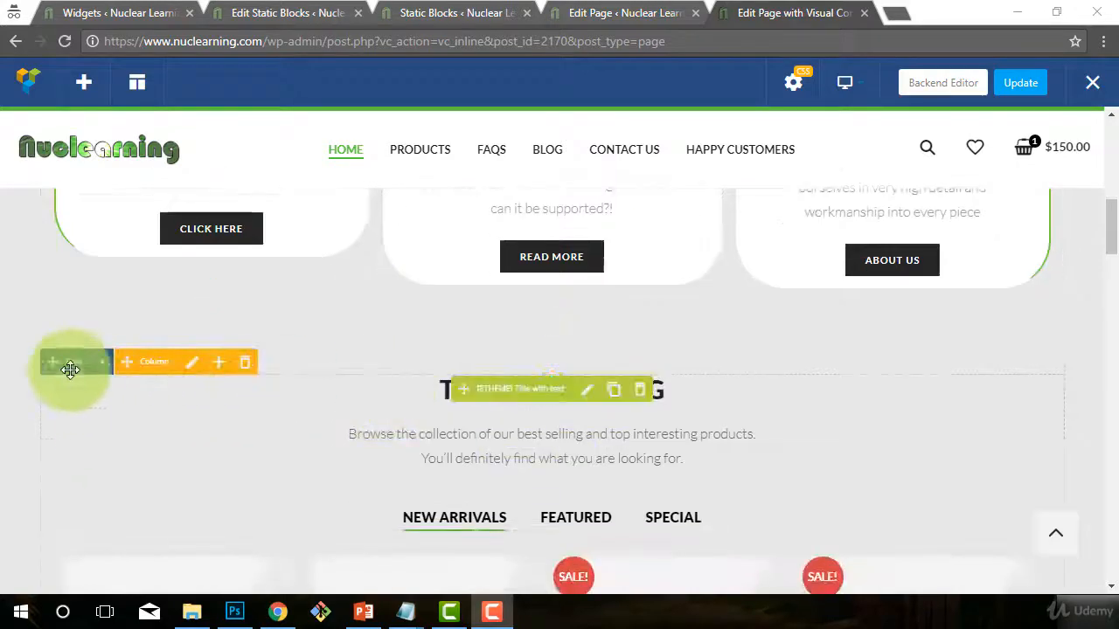
pyautogui.scroll(-4, 117, 287)
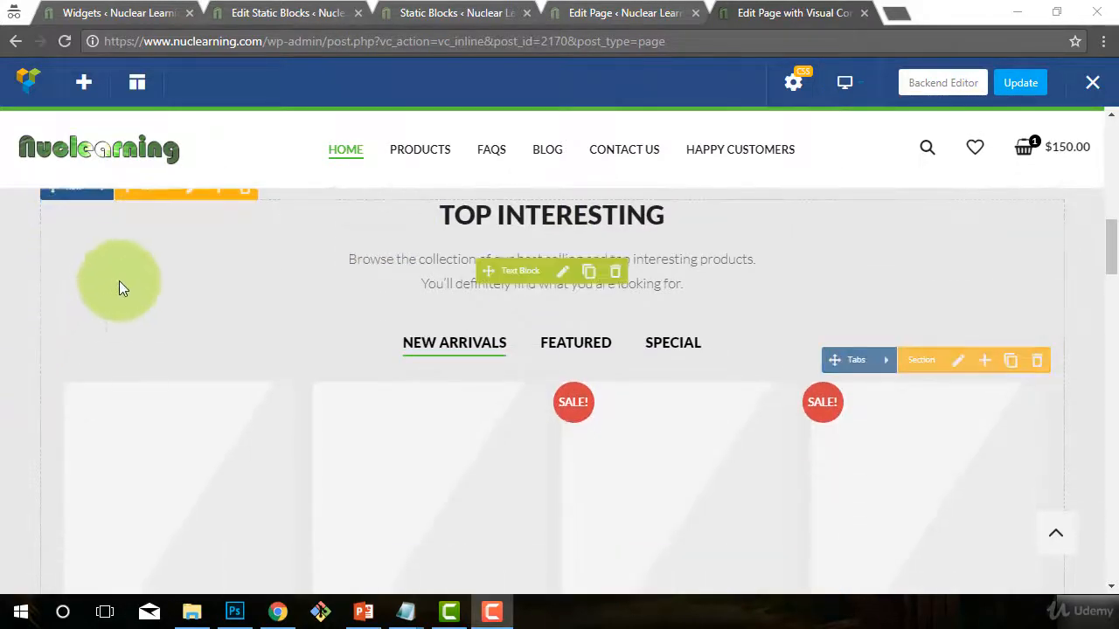
pyautogui.scroll(-2, 70, 338)
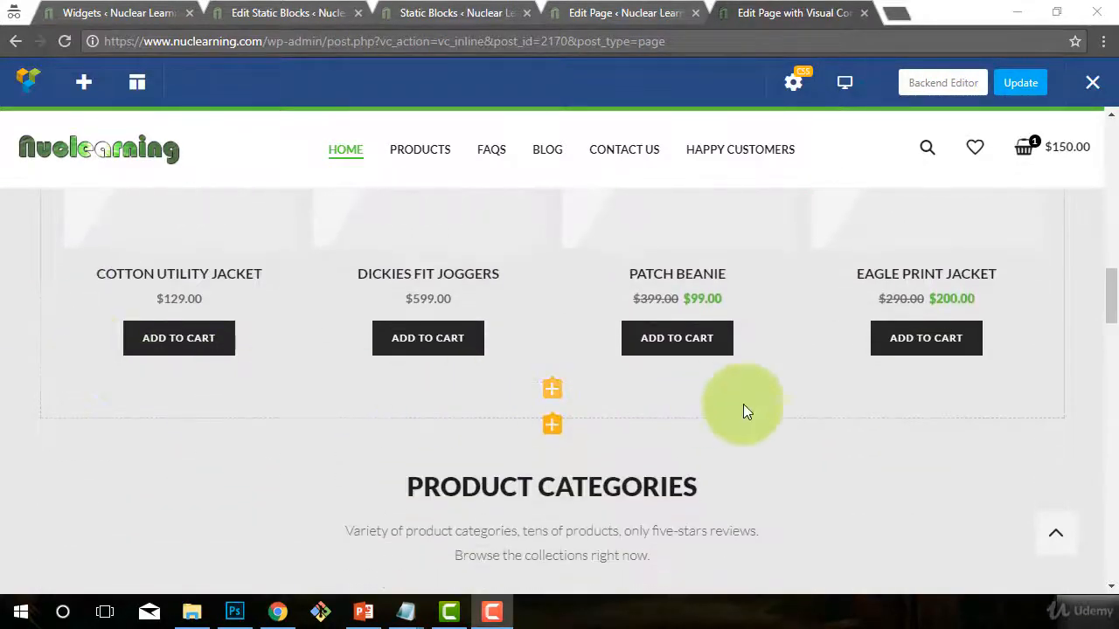
pyautogui.scroll(5, 912, 425)
pyautogui.scroll(1, 832, 459)
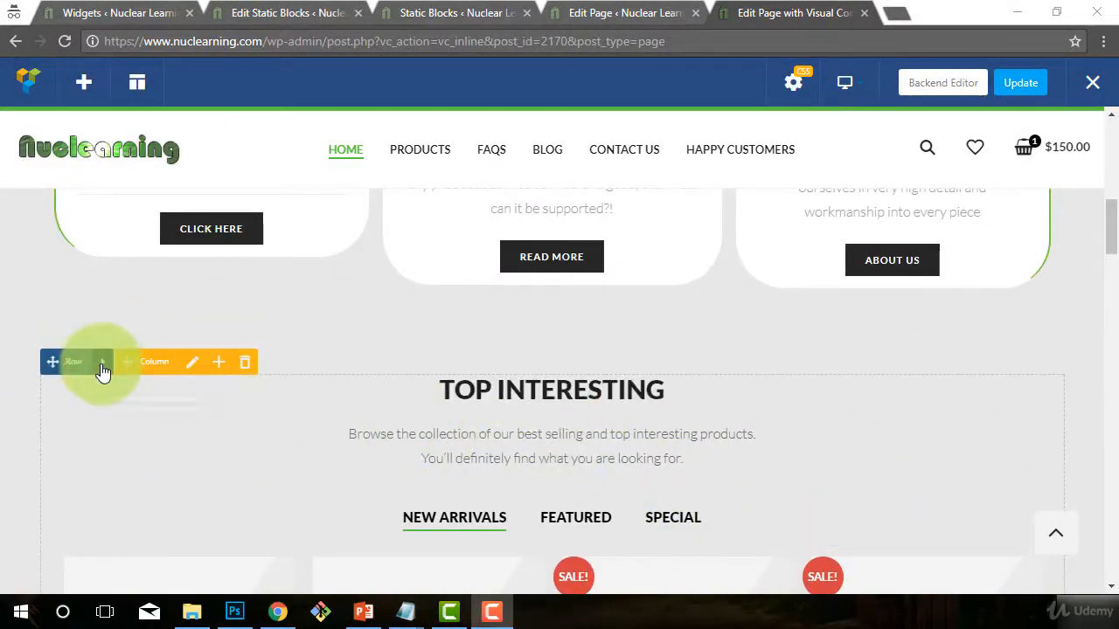
pyautogui.scroll(-1, 315, 466)
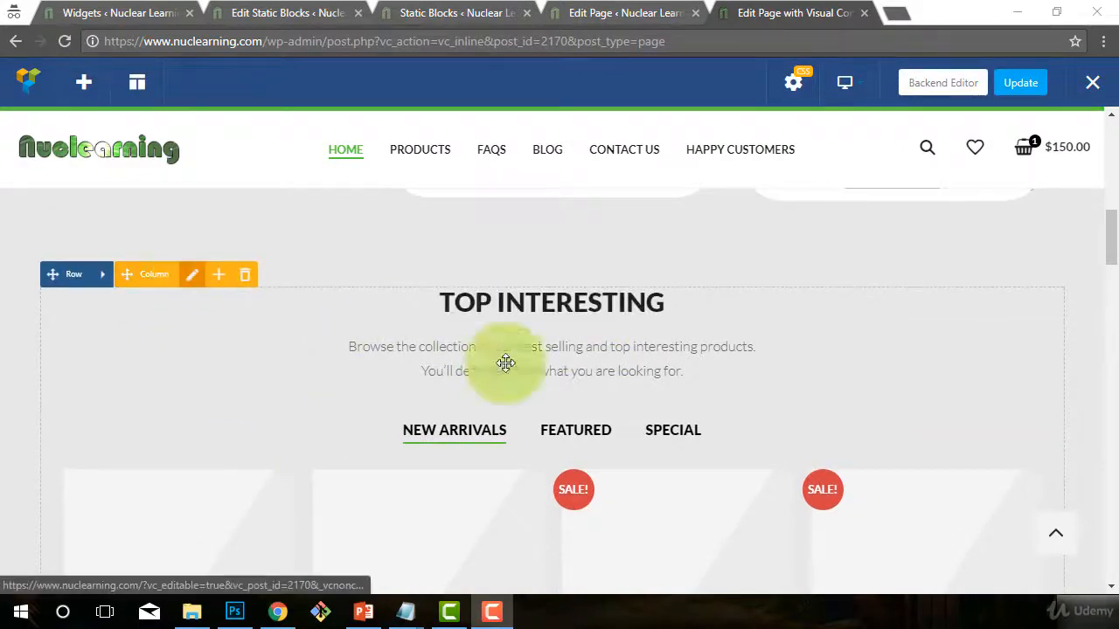
pyautogui.scroll(-5, 259, 414)
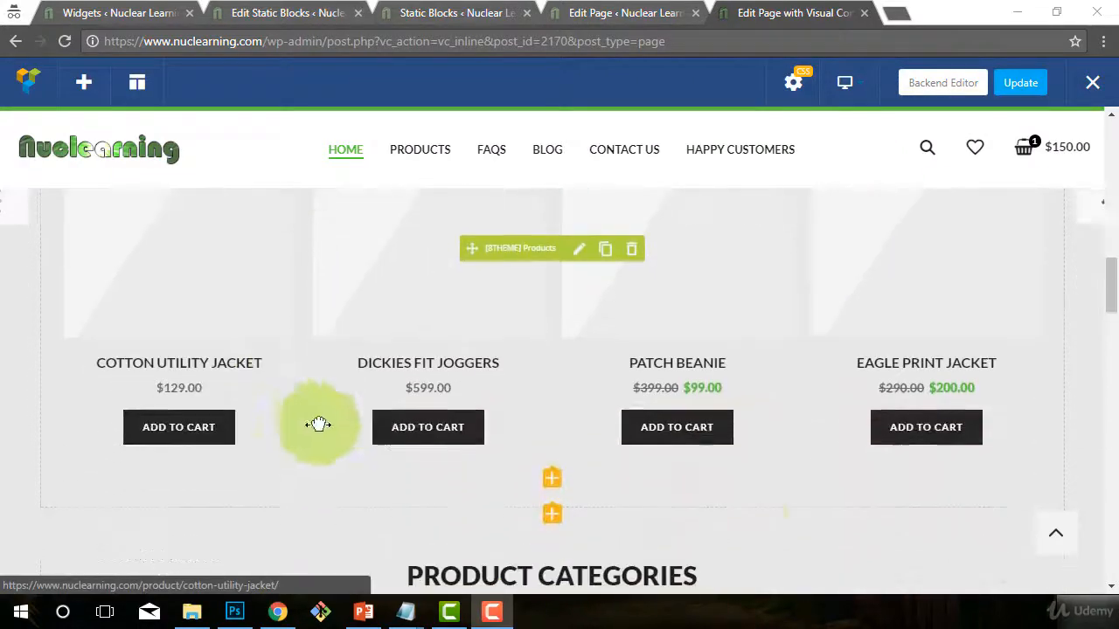
pyautogui.scroll(5, 842, 459)
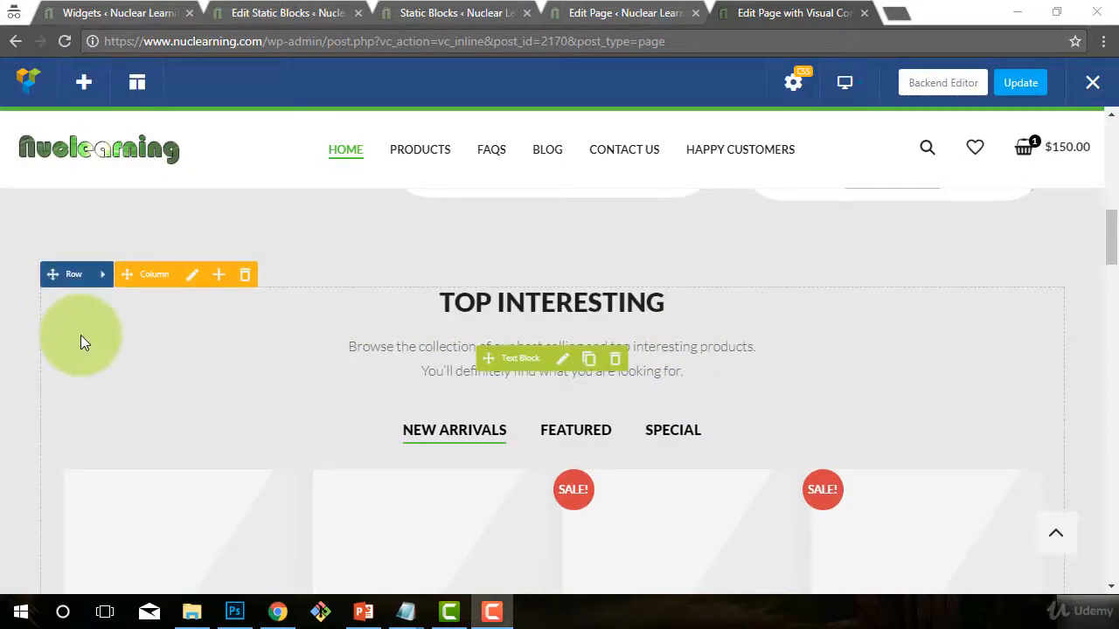
pyautogui.scroll(3, 155, 429)
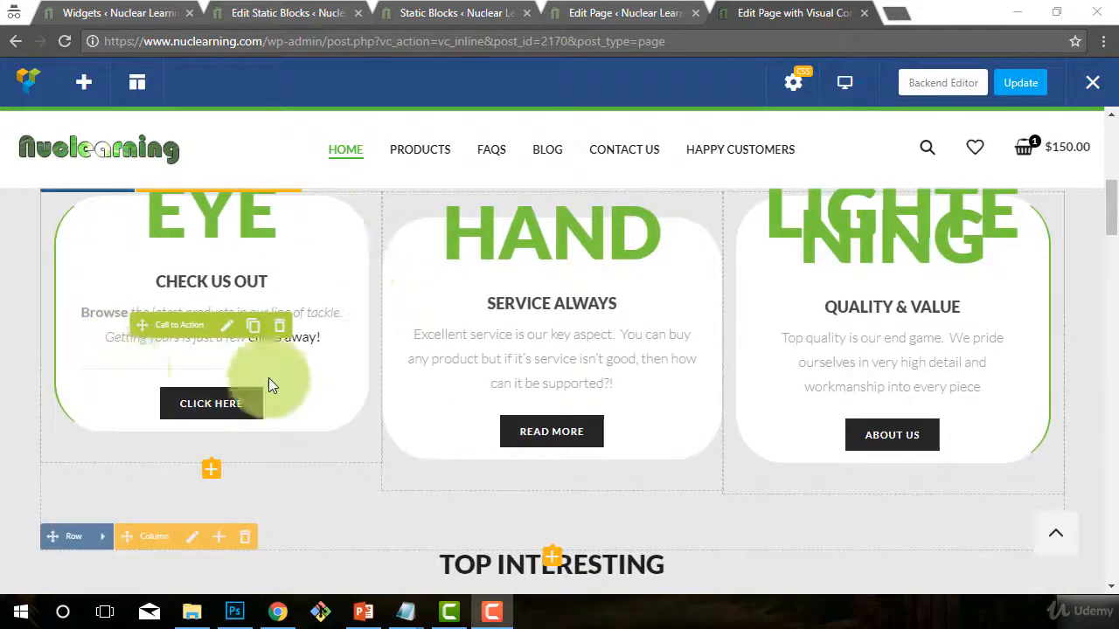
pyautogui.scroll(1, 812, 301)
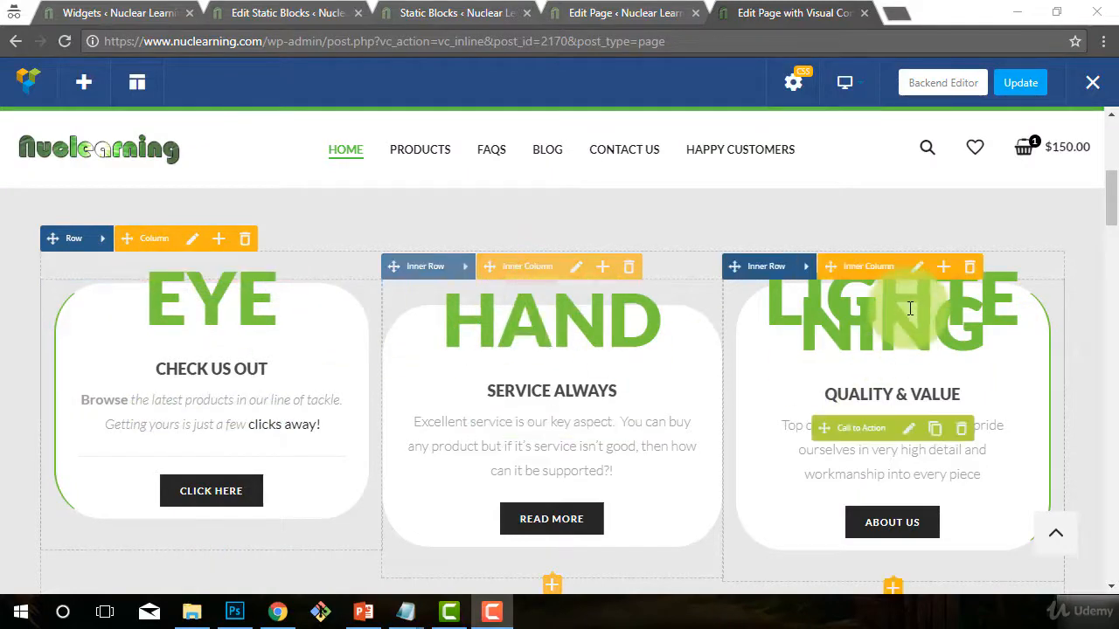
pyautogui.scroll(-4, 337, 395)
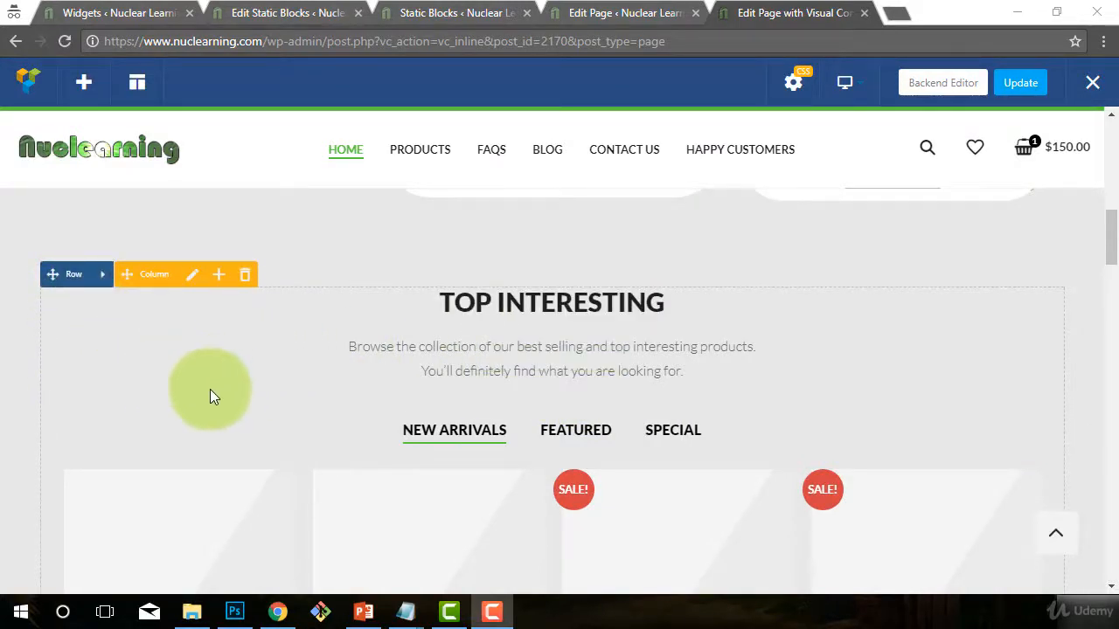
# Step: Compare the row and column layout of the three call-to-action boxes with that of the Top Interesting section
pyautogui.scroll(3, 243, 430)
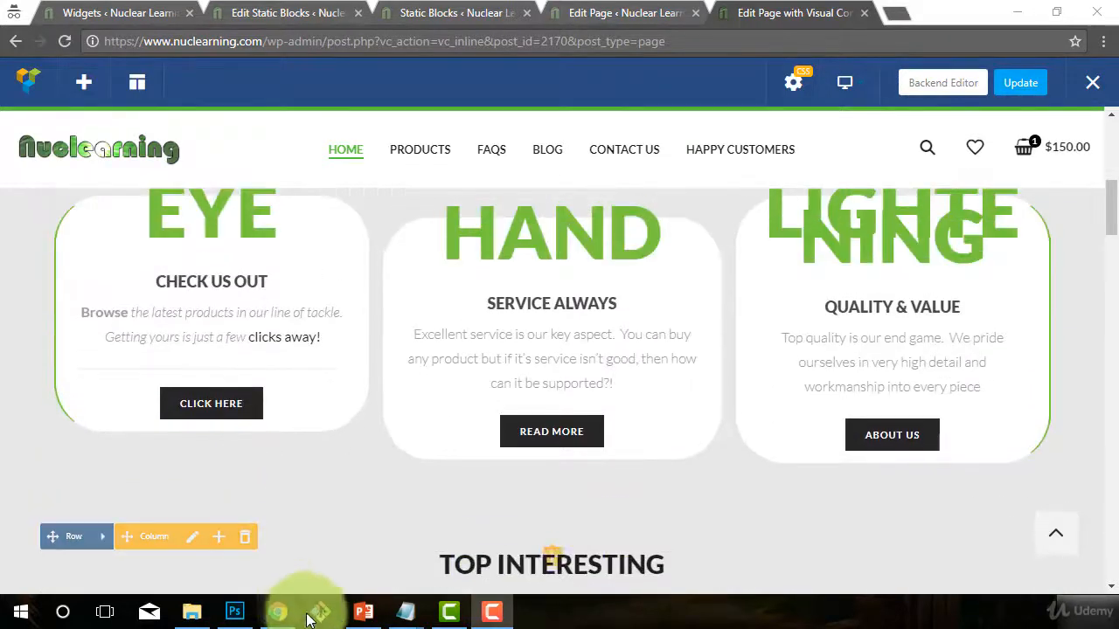
pyautogui.scroll(-3, 290, 487)
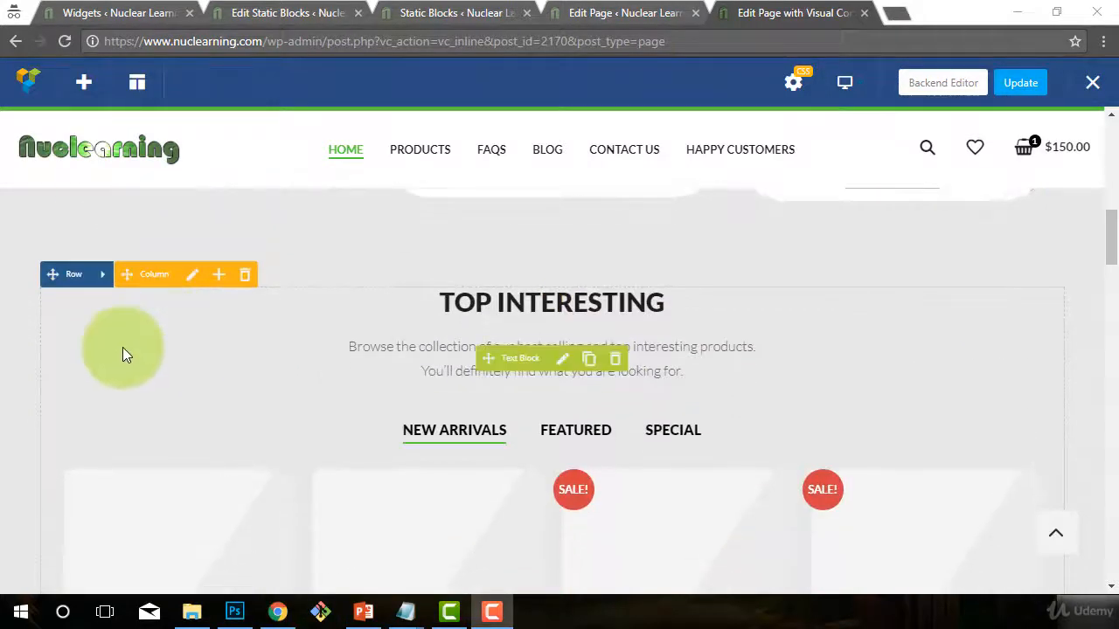
pyautogui.scroll(3, 216, 440)
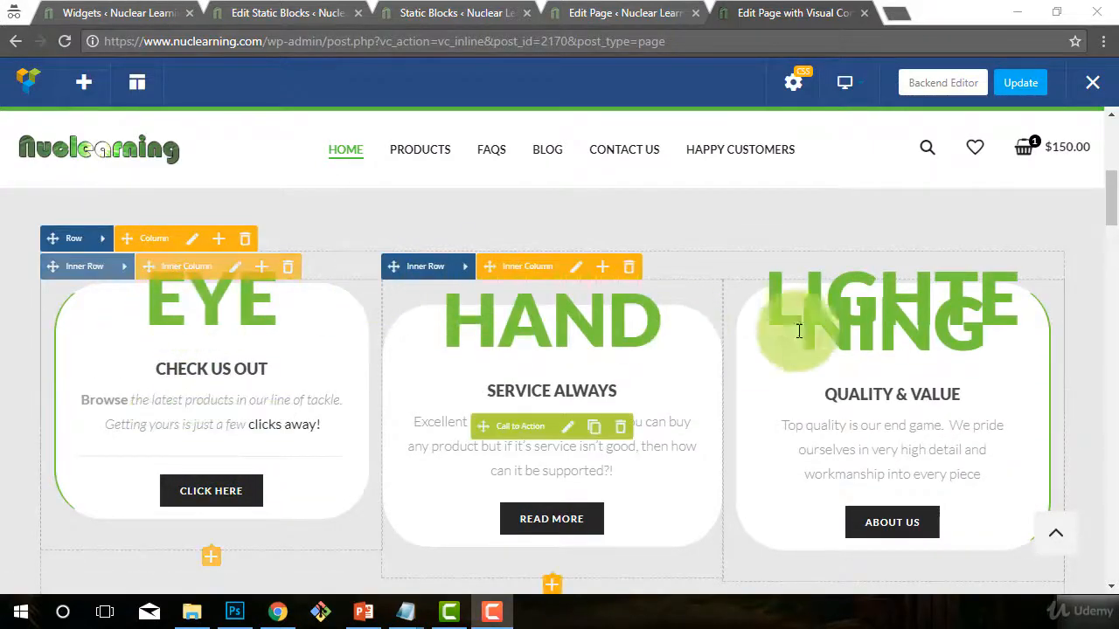
pyautogui.scroll(-3, 36, 409)
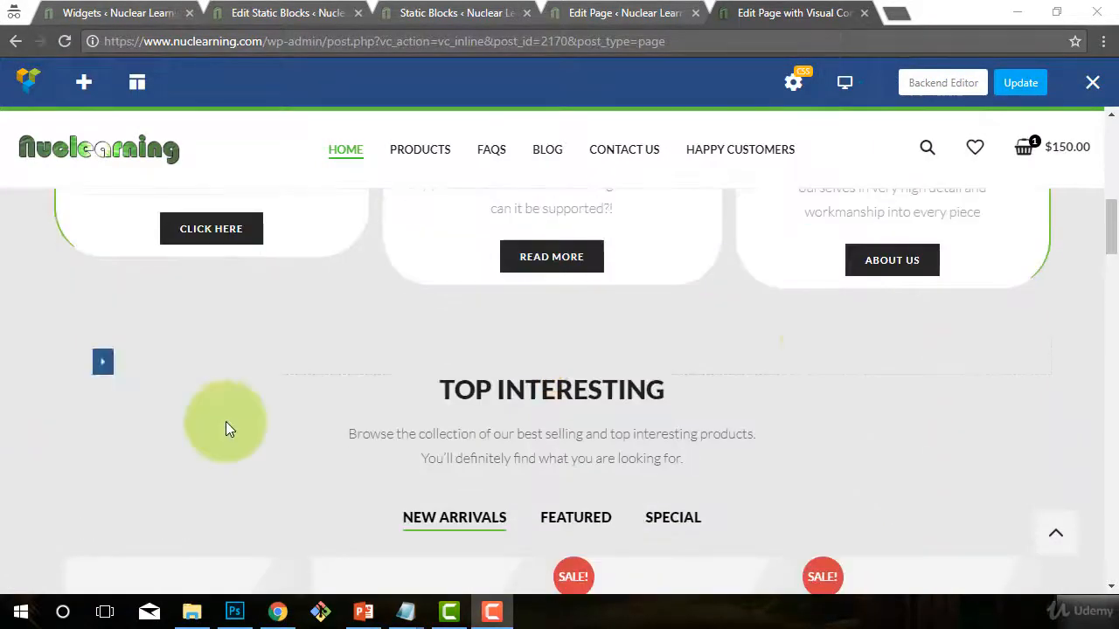
pyautogui.scroll(3, 1001, 341)
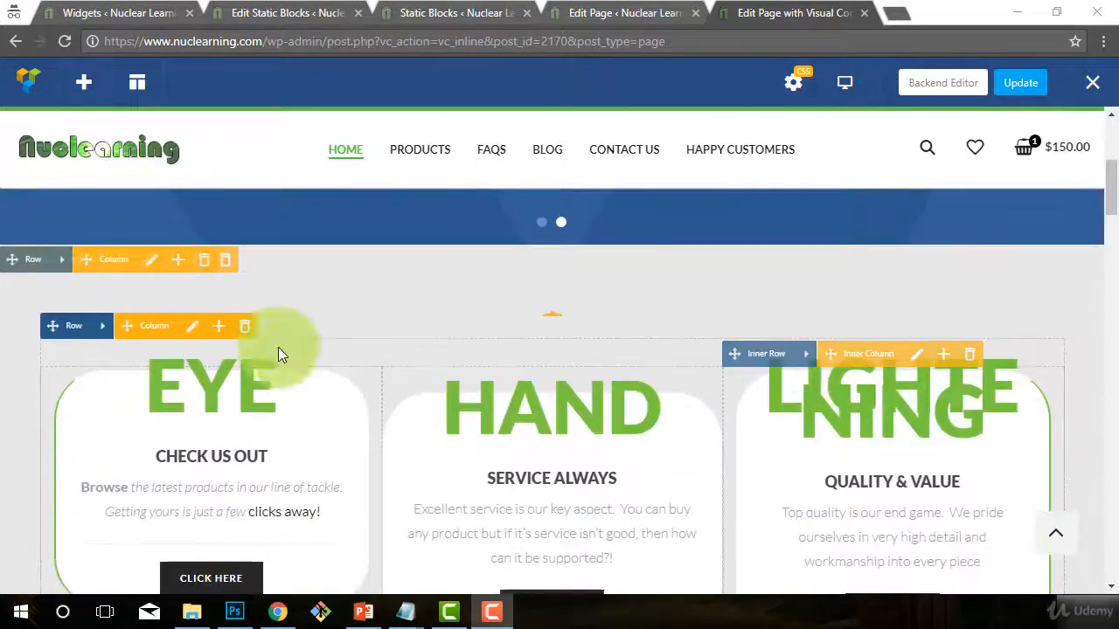
pyautogui.scroll(-1, 262, 350)
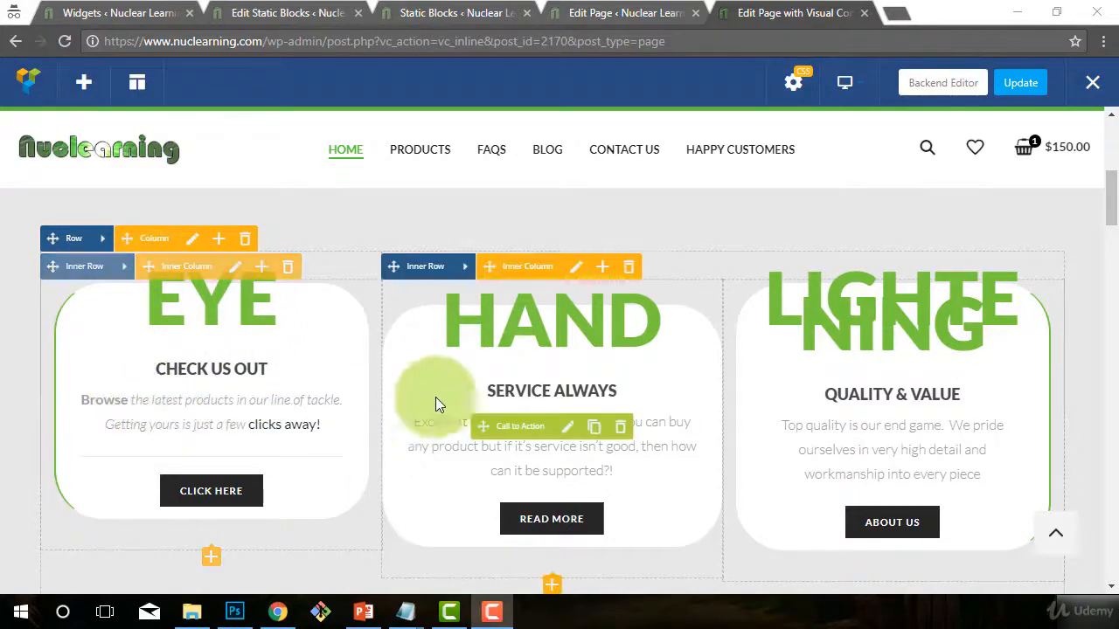
pyautogui.scroll(-6, 607, 382)
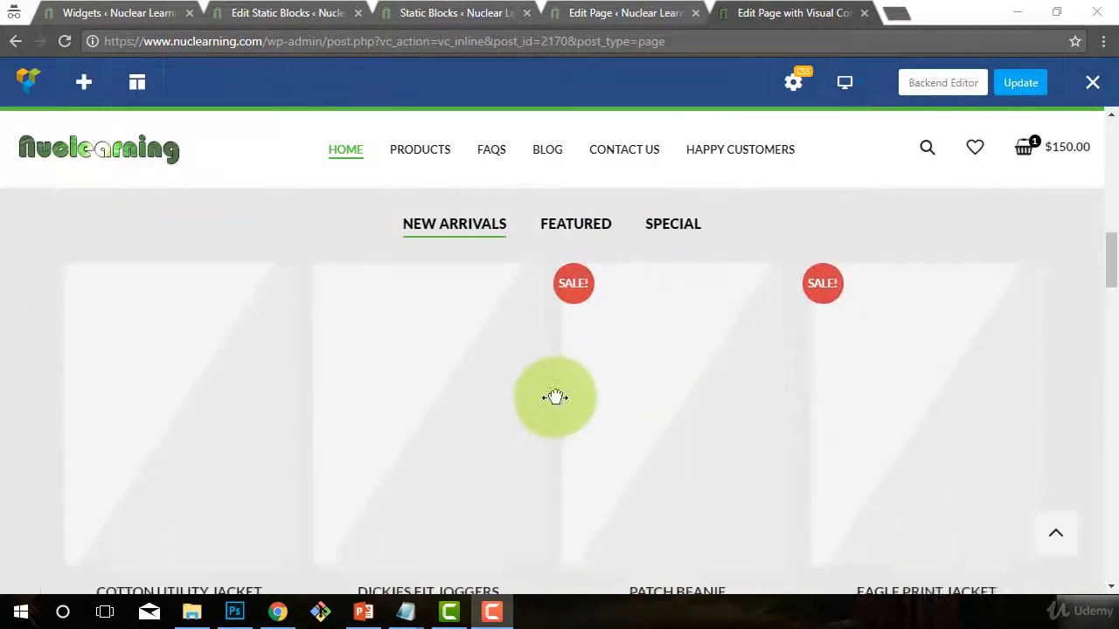
# Step: Examine the text block, tabs and products elements that make up the Top Interesting section
pyautogui.scroll(2, 557, 396)
pyautogui.scroll(1, 219, 229)
pyautogui.scroll(-1, 589, 372)
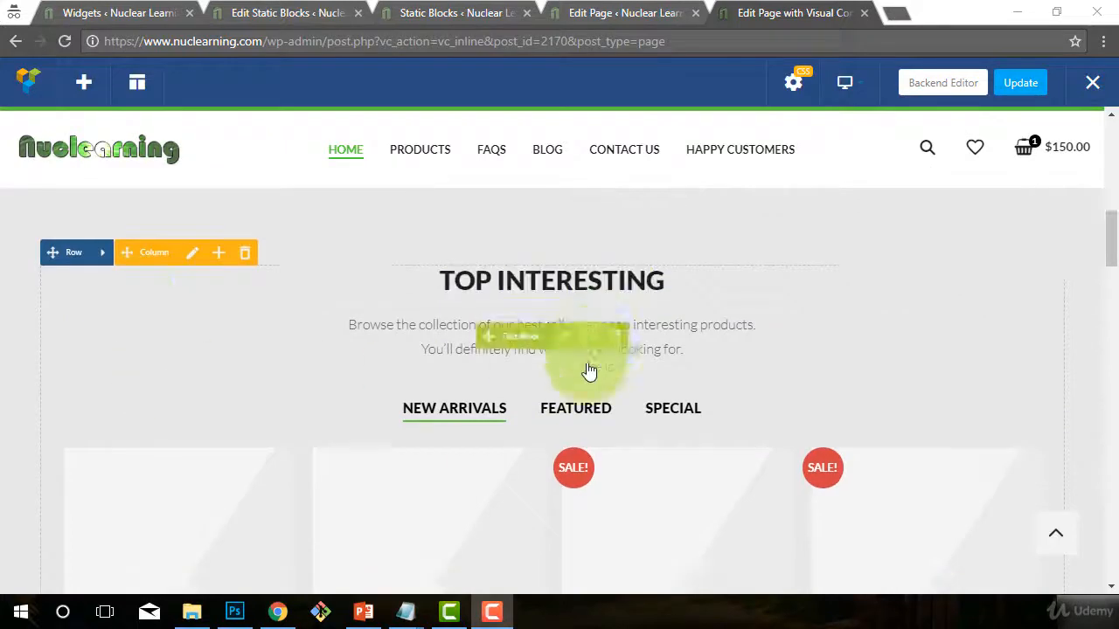
pyautogui.scroll(-1, 525, 333)
pyautogui.scroll(1, 490, 262)
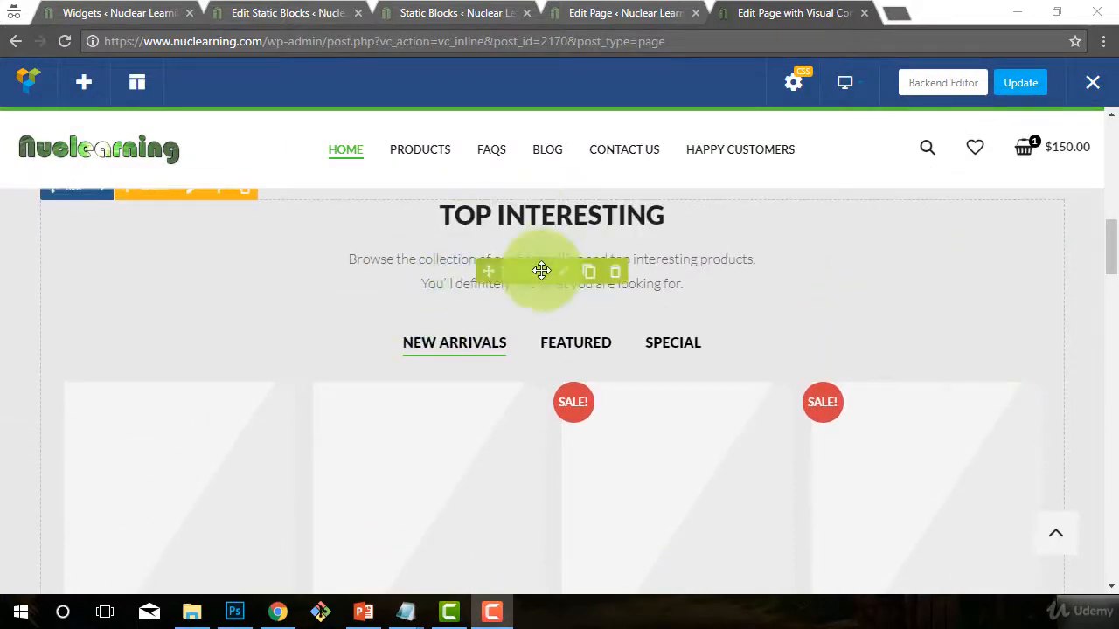
pyautogui.scroll(-1, 551, 424)
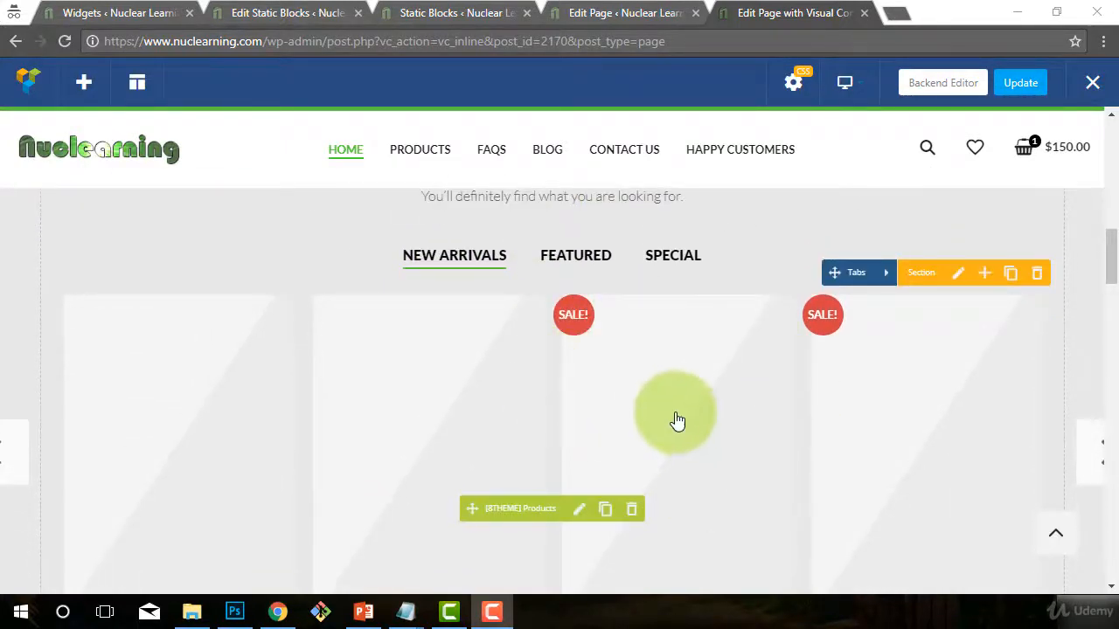
pyautogui.scroll(1, 554, 350)
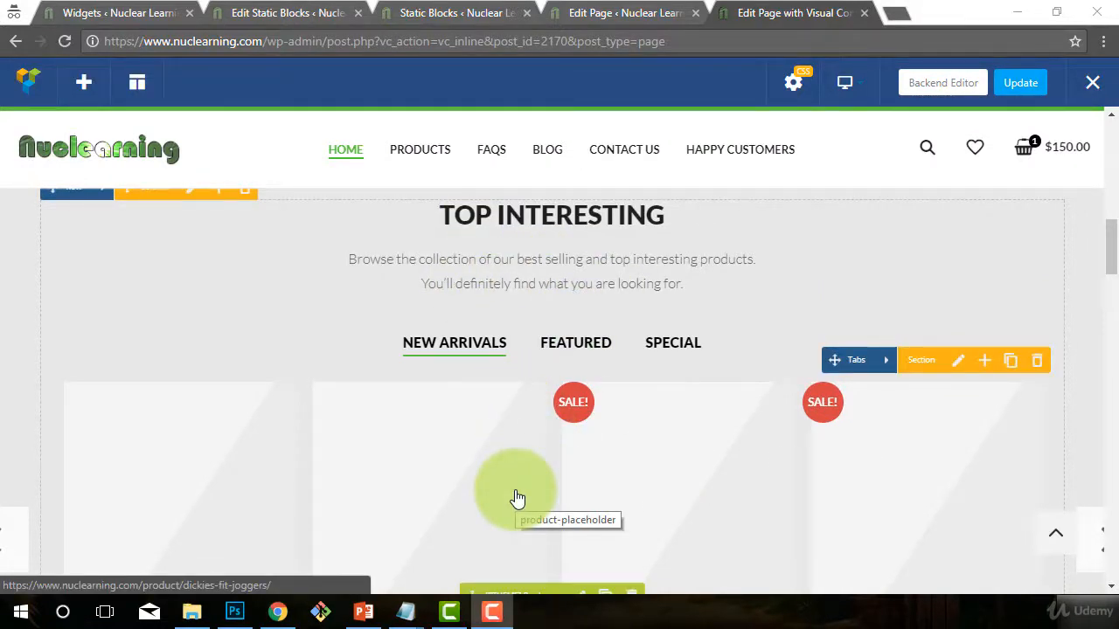
# Step: Review the call-to-action boxes' inner rows again alongside the product tabs below them
pyautogui.scroll(5, 518, 497)
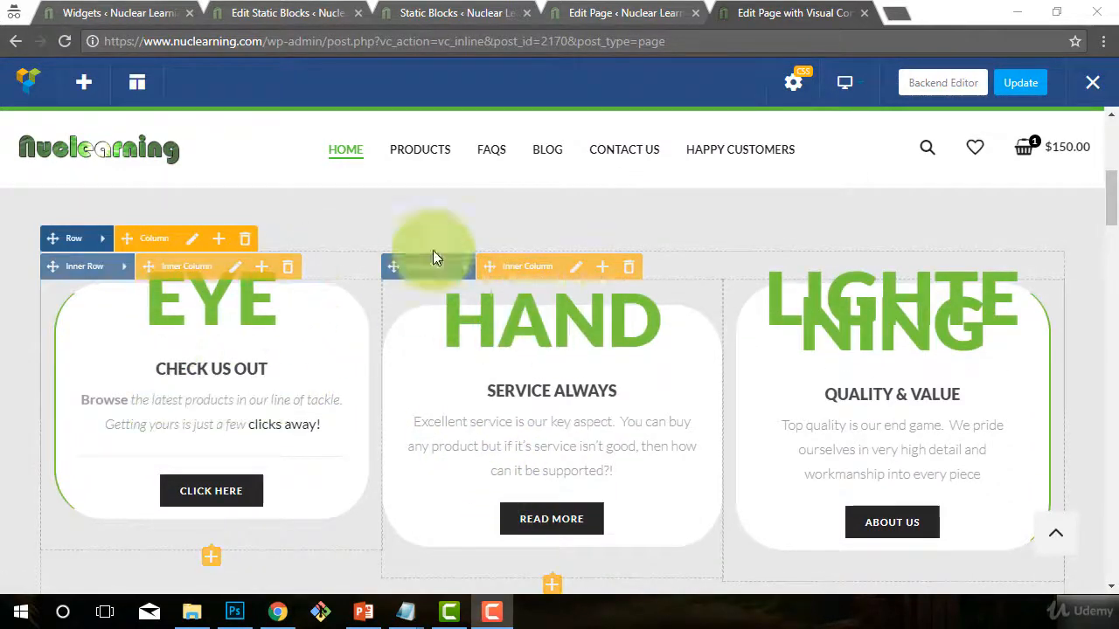
pyautogui.scroll(-1, 447, 376)
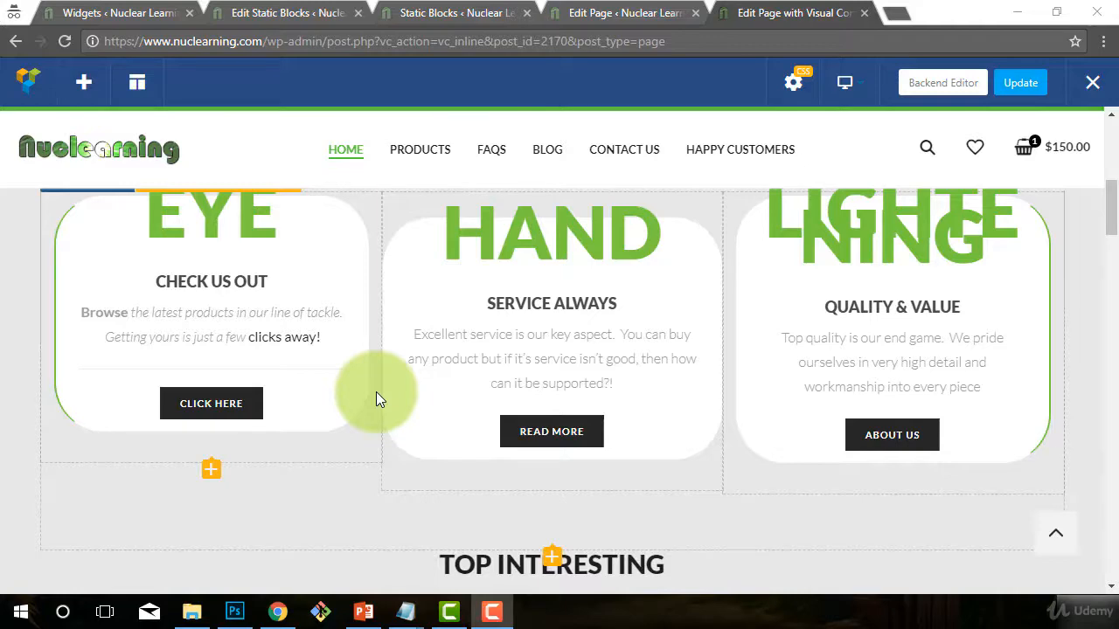
pyautogui.scroll(-1, 411, 381)
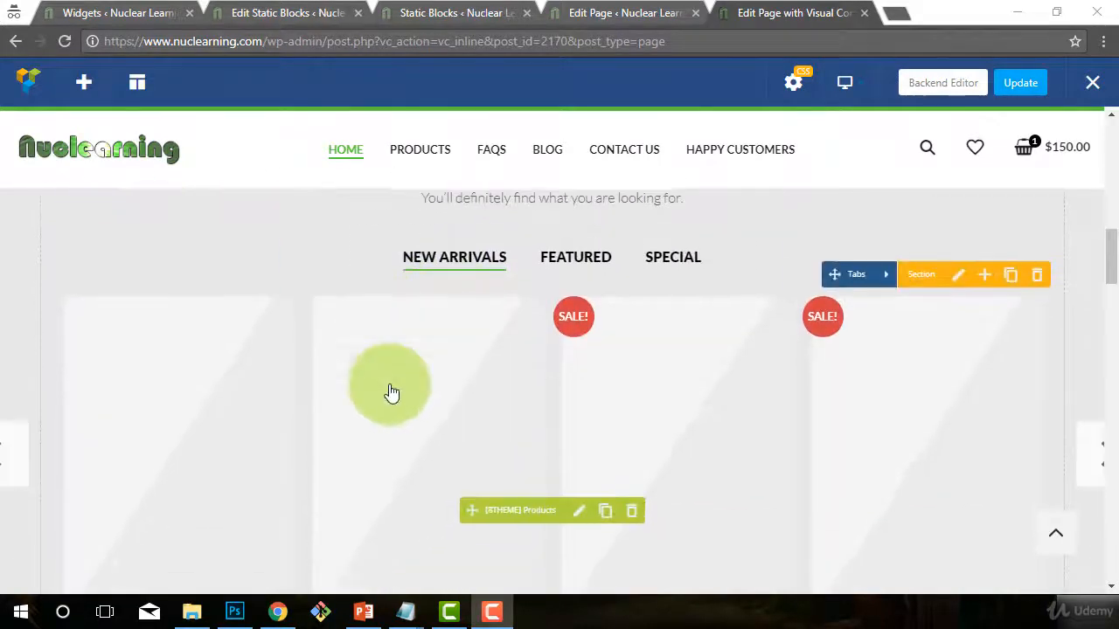
pyautogui.scroll(2, 636, 337)
pyautogui.scroll(2, 534, 289)
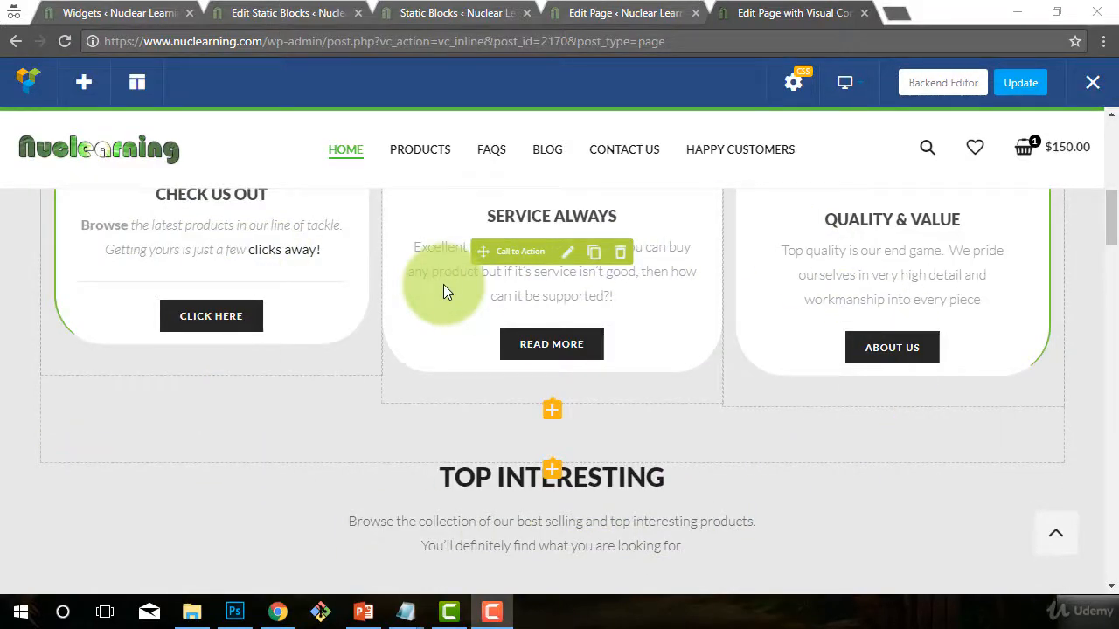
pyautogui.scroll(-4, 443, 291)
# Step: Change the Top Interesting section's title to "POPULAR PRODUCTS", save the element and close its settings
pyautogui.scroll(2, 613, 308)
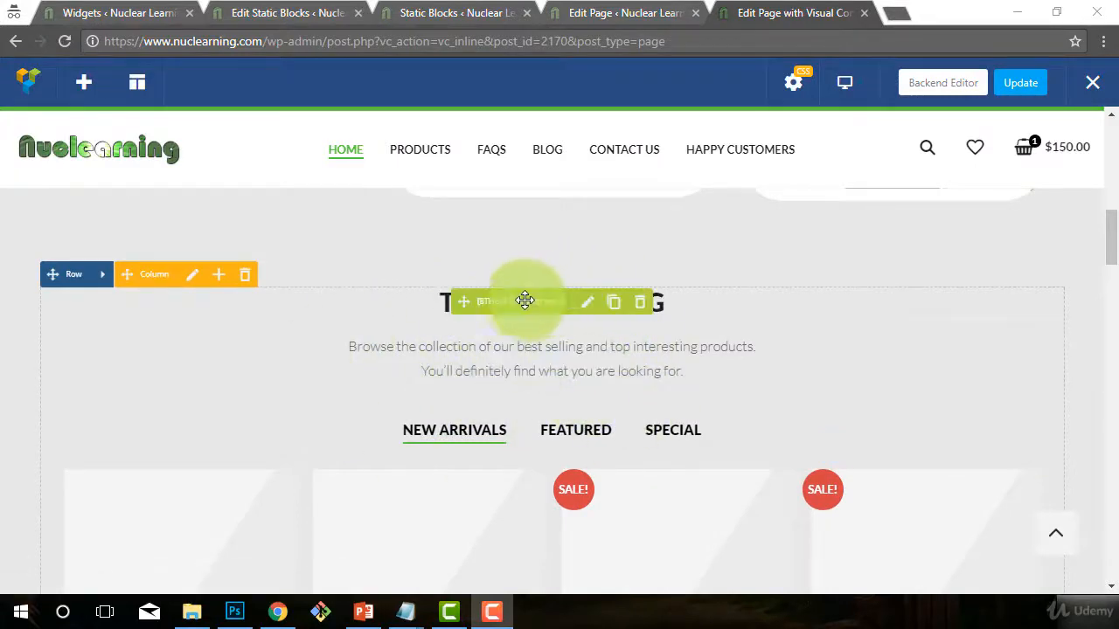
pyautogui.click(589, 302)
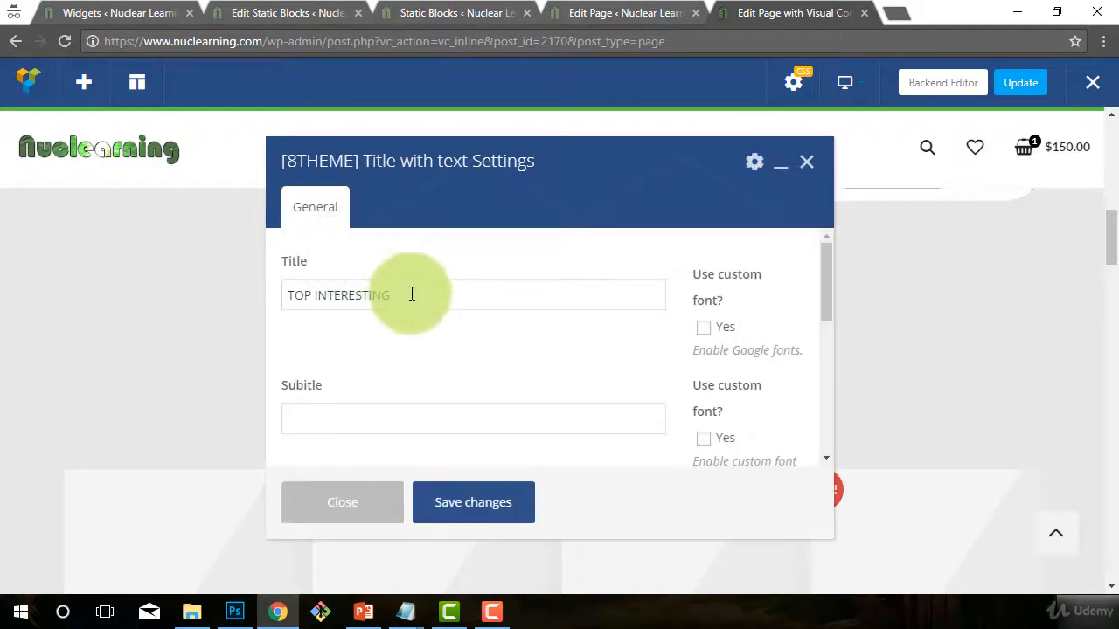
pyautogui.moveTo(412, 294); pyautogui.dragTo(3, 232)
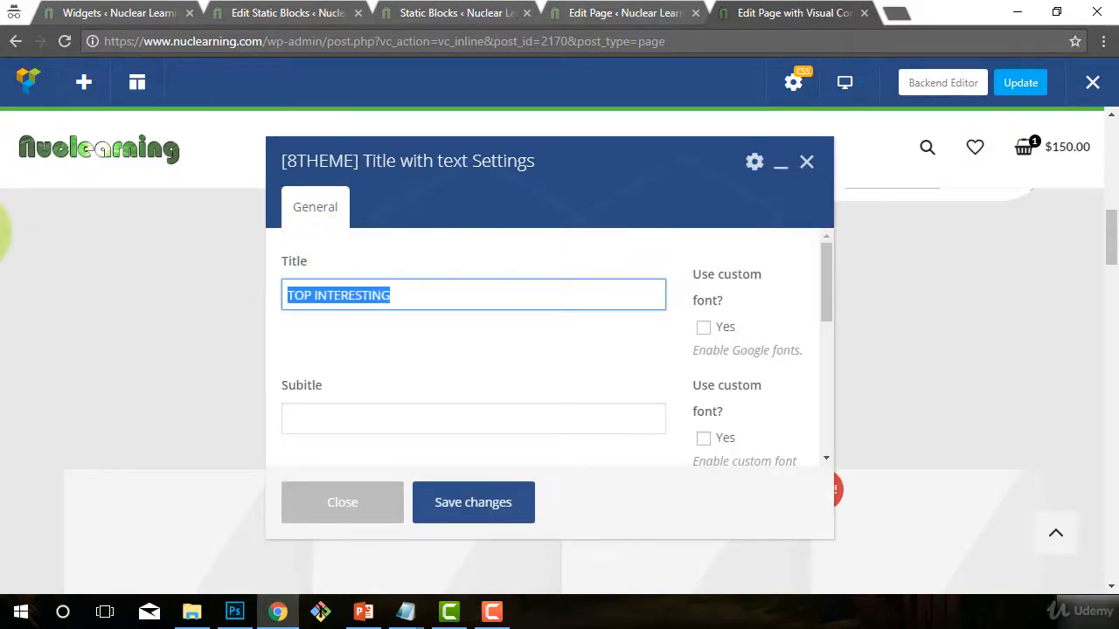
pyautogui.moveTo(385, 298); pyautogui.dragTo(157, 292)
pyautogui.moveTo(395, 299); pyautogui.dragTo(257, 290)
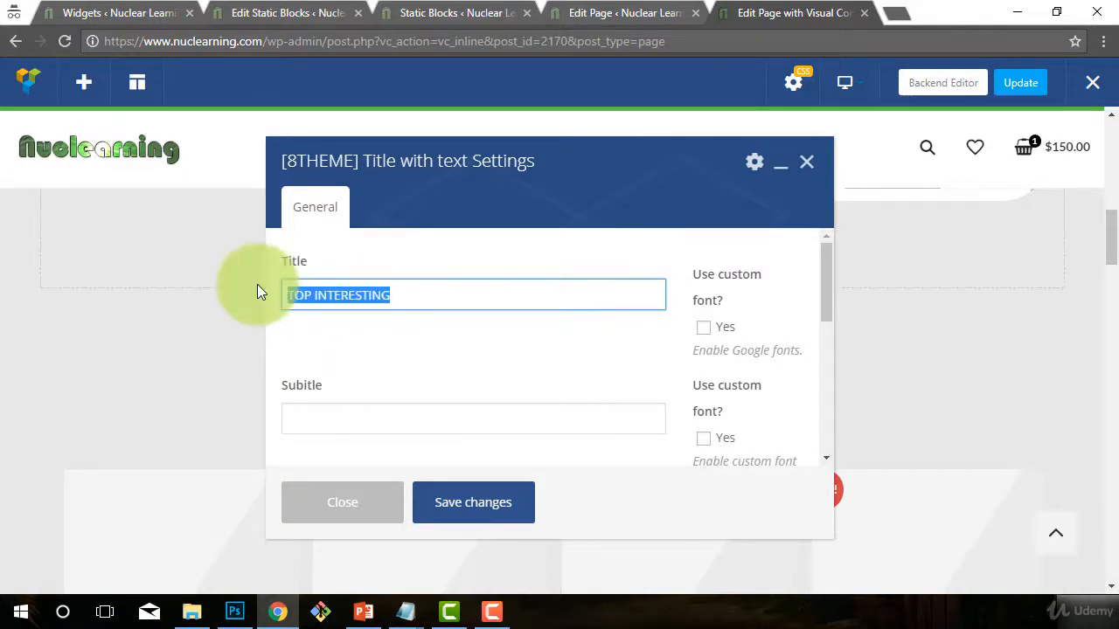
pyautogui.write('POPULAR PRODUCTS')
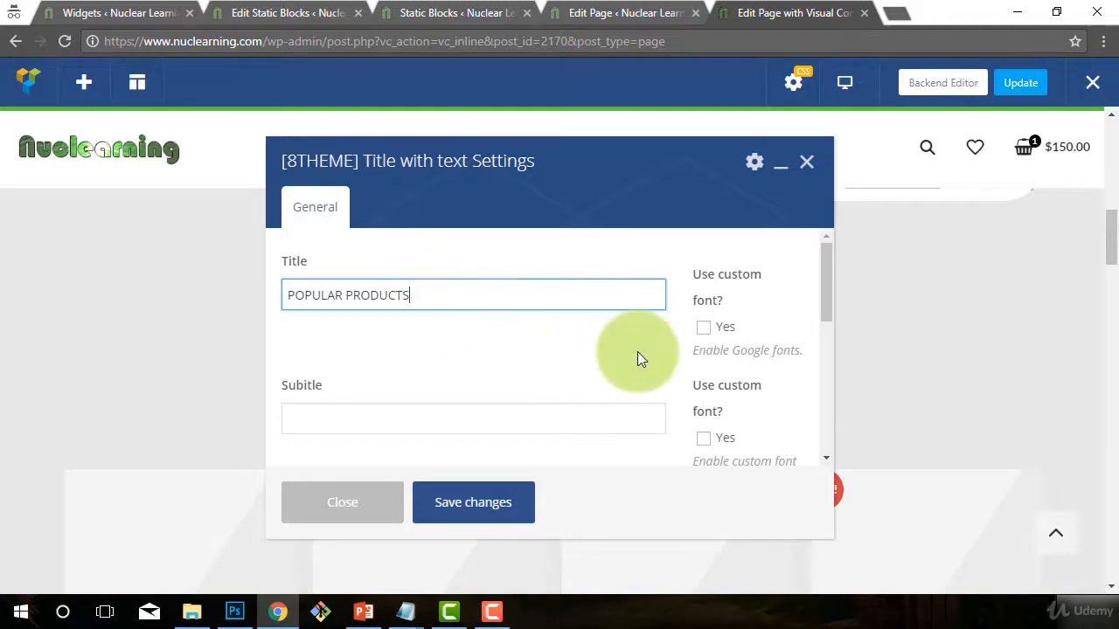
pyautogui.scroll(-5, 628, 347)
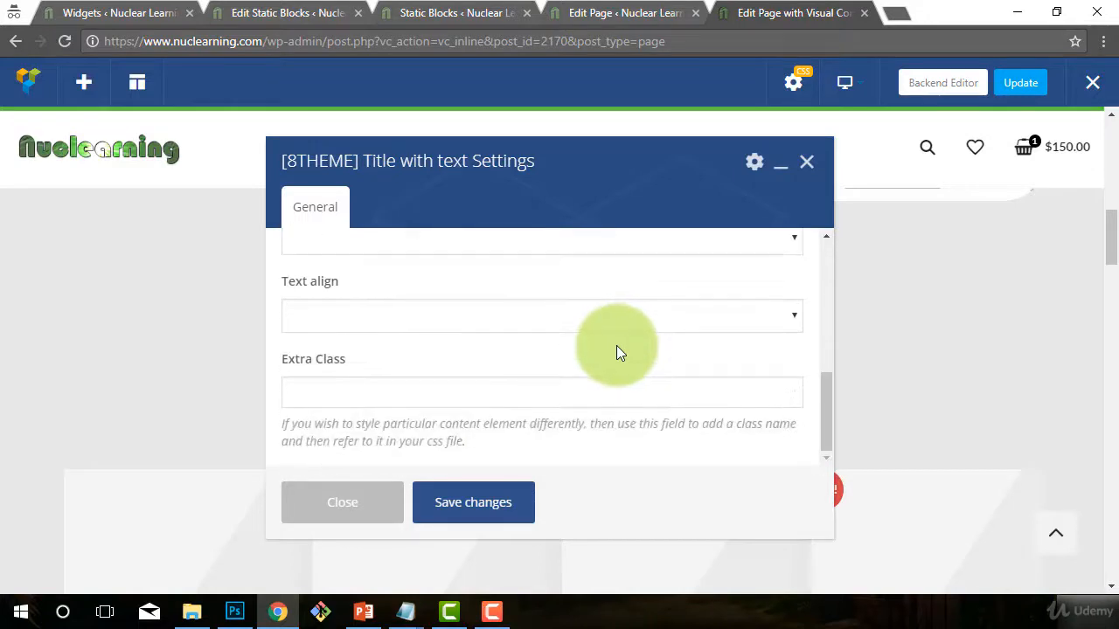
pyautogui.scroll(5, 614, 353)
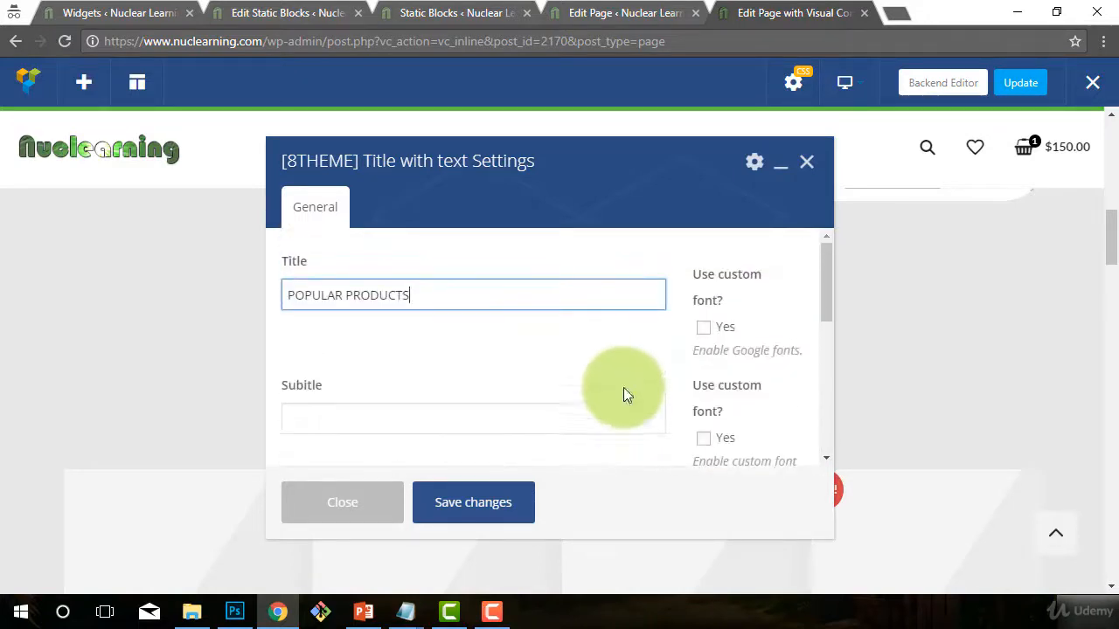
pyautogui.click(475, 516)
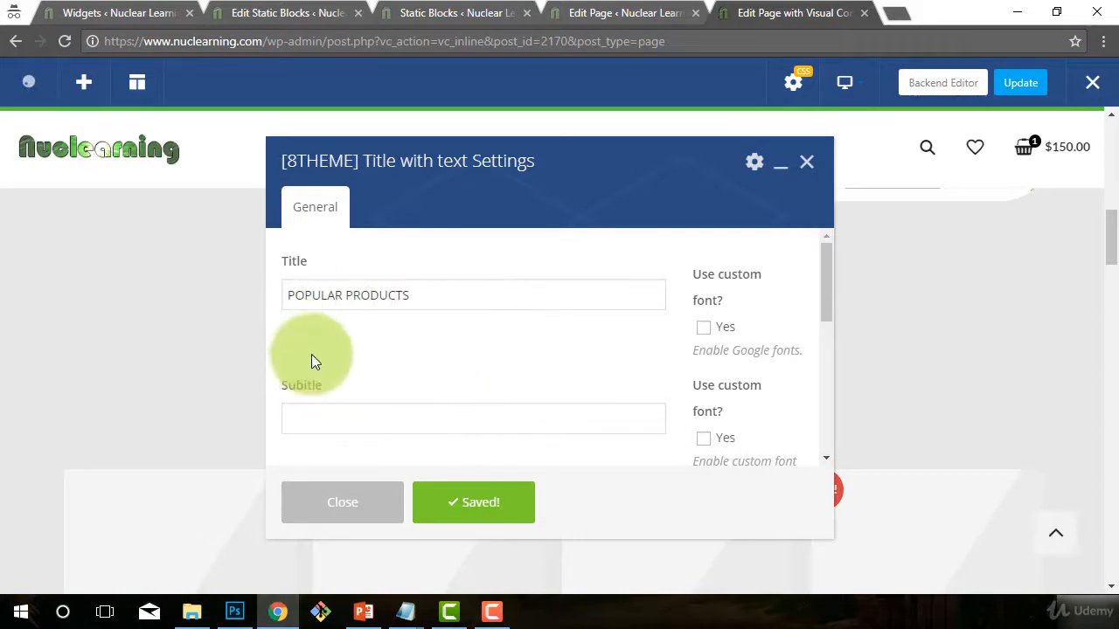
pyautogui.click(342, 507)
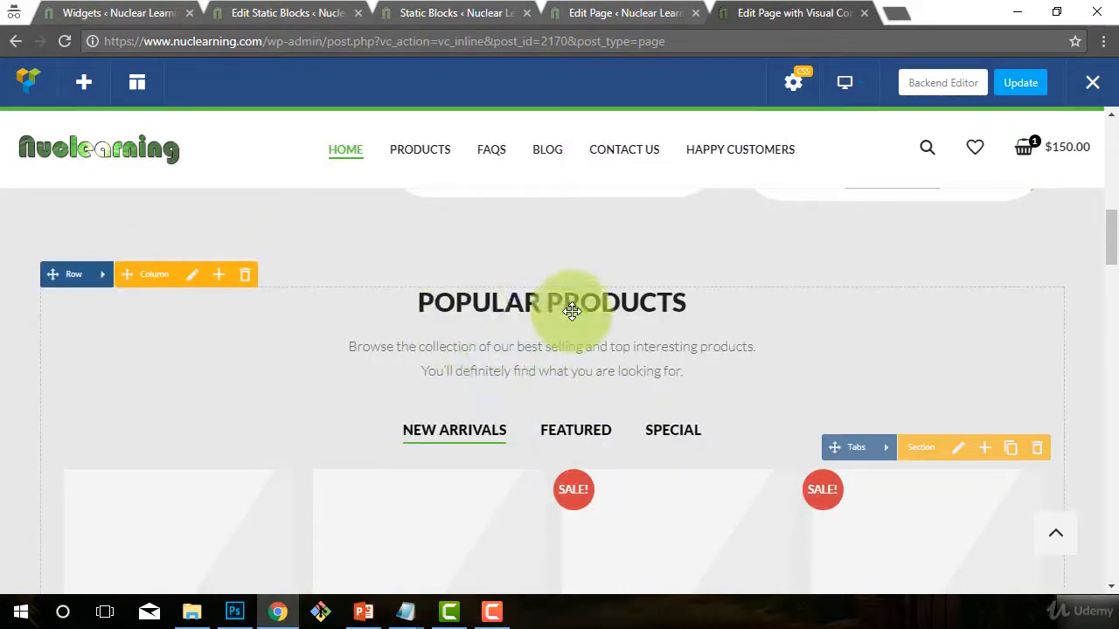
# Step: Remove "and top interesting" from the text block under the Popular Products title, save the change and close its settings
pyautogui.moveTo(288, 351)
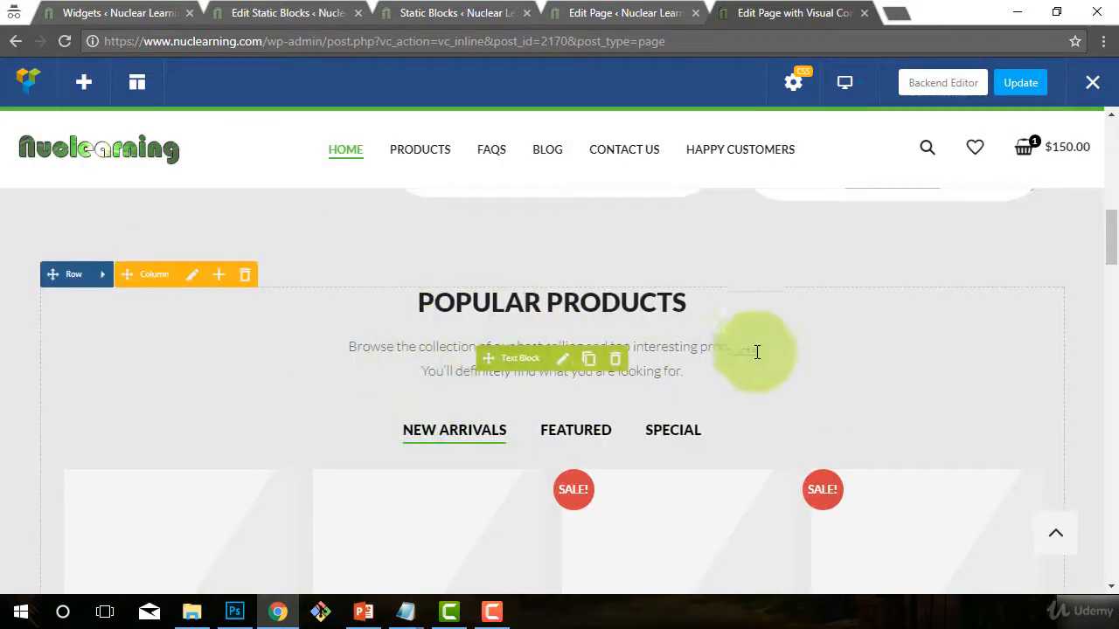
pyautogui.click(562, 359)
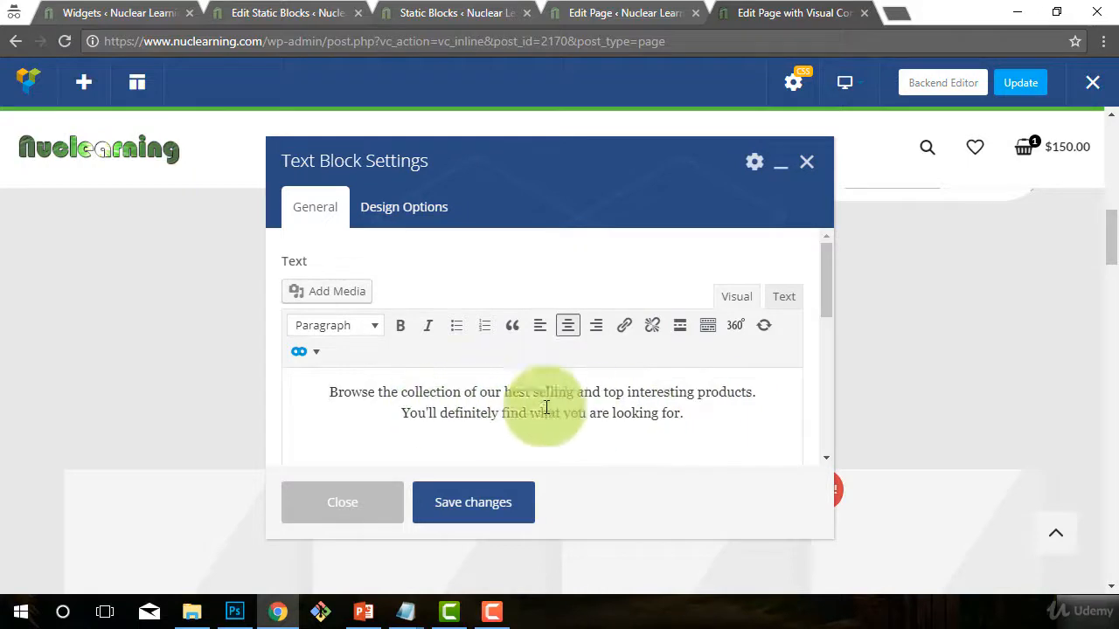
pyautogui.click(578, 407)
pyautogui.moveTo(577, 392); pyautogui.dragTo(698, 391)
pyautogui.press('BackSpace')
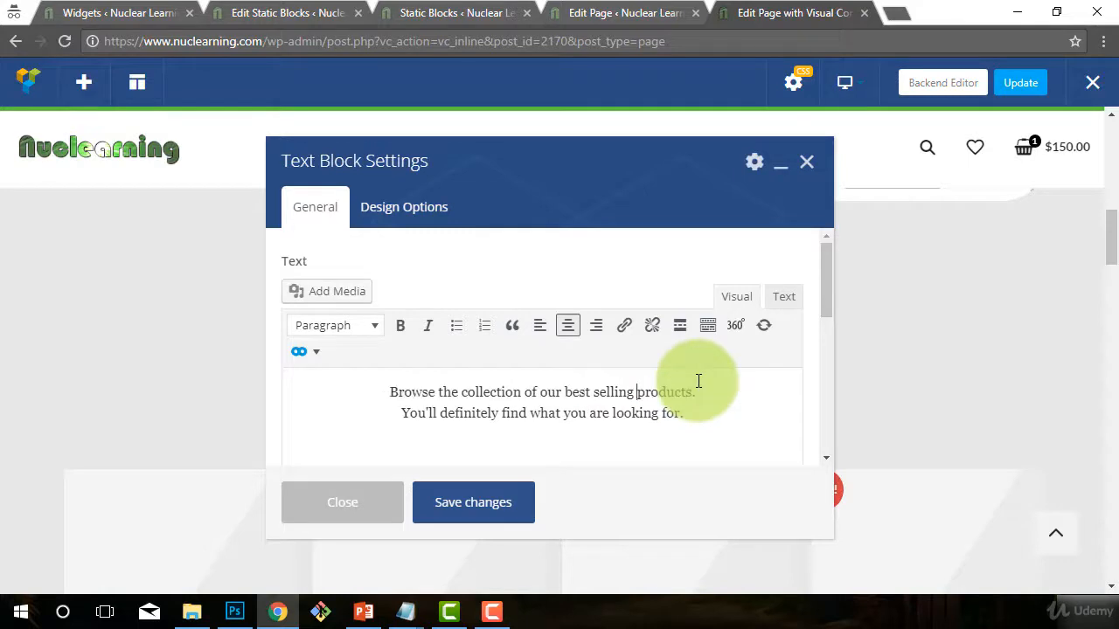
pyautogui.moveTo(586, 395)
pyautogui.mouseDown()
pyautogui.moveTo(630, 400)
pyautogui.moveTo(601, 394)
pyautogui.mouseUp()
pyautogui.click(621, 393)
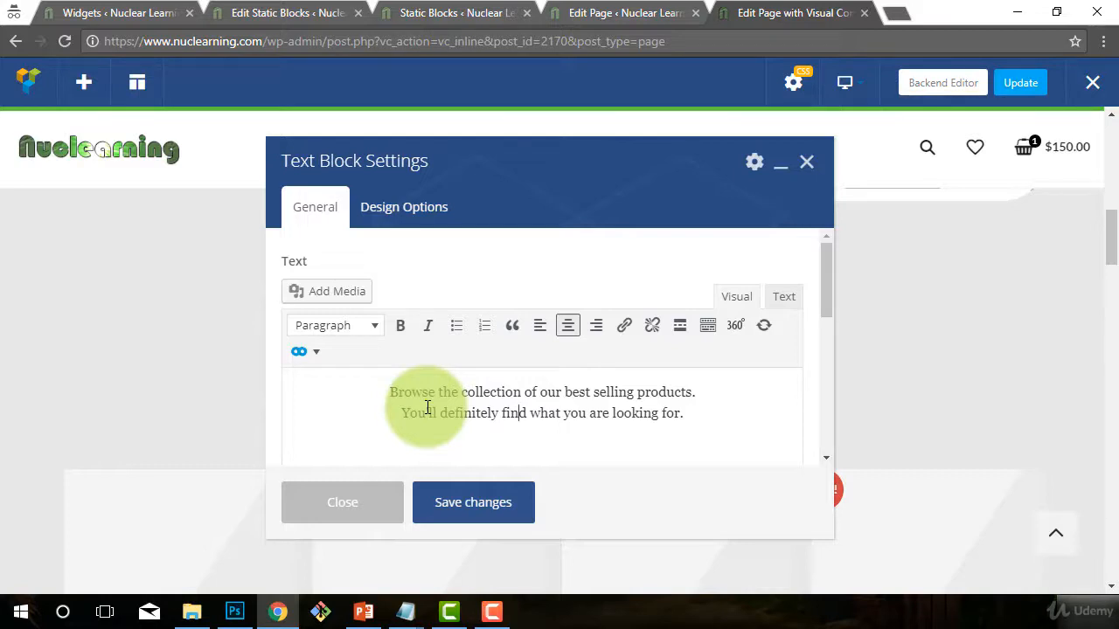
pyautogui.click(457, 505)
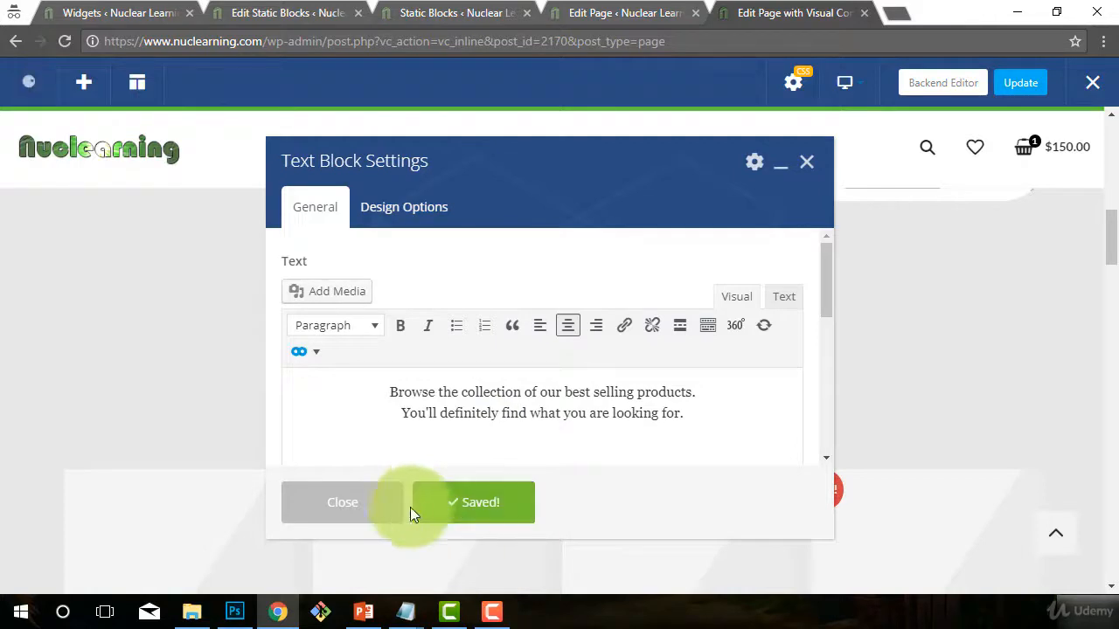
pyautogui.click(347, 520)
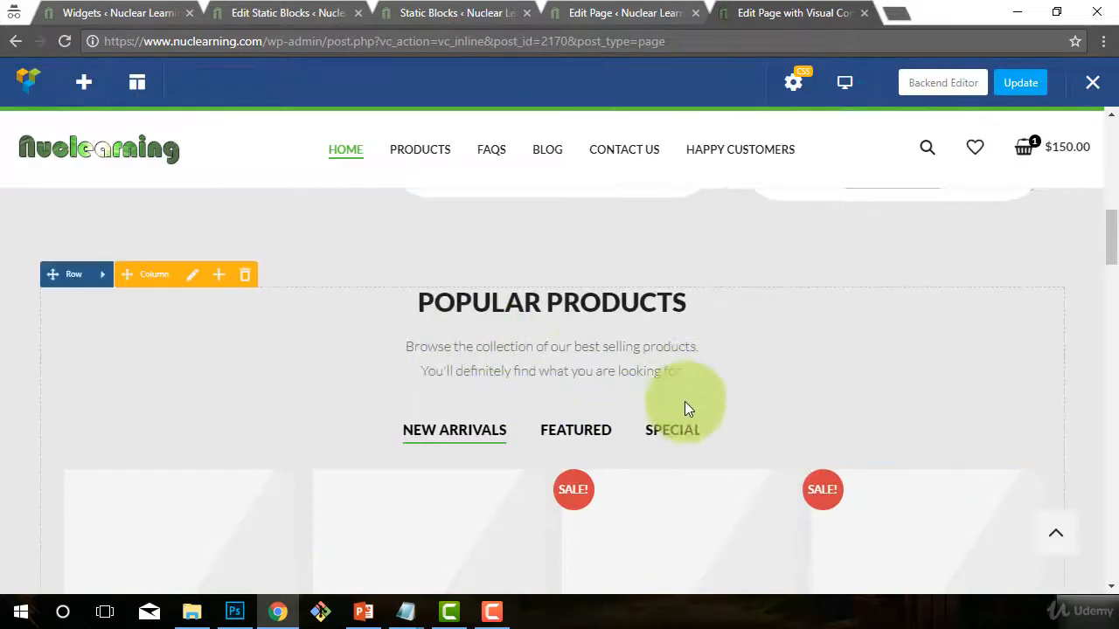
# Step: Examine the Popular Products section's title, description, tabs and product carousel down to the prices and cart buttons
pyautogui.scroll(-1, 673, 411)
pyautogui.scroll(1, 488, 429)
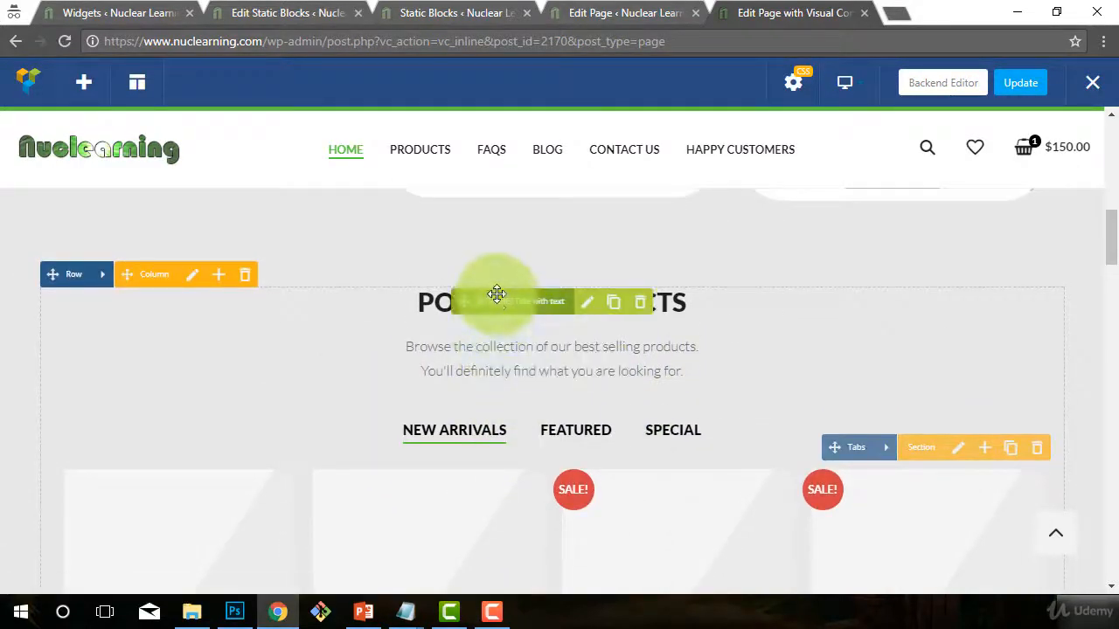
pyautogui.scroll(-2, 537, 452)
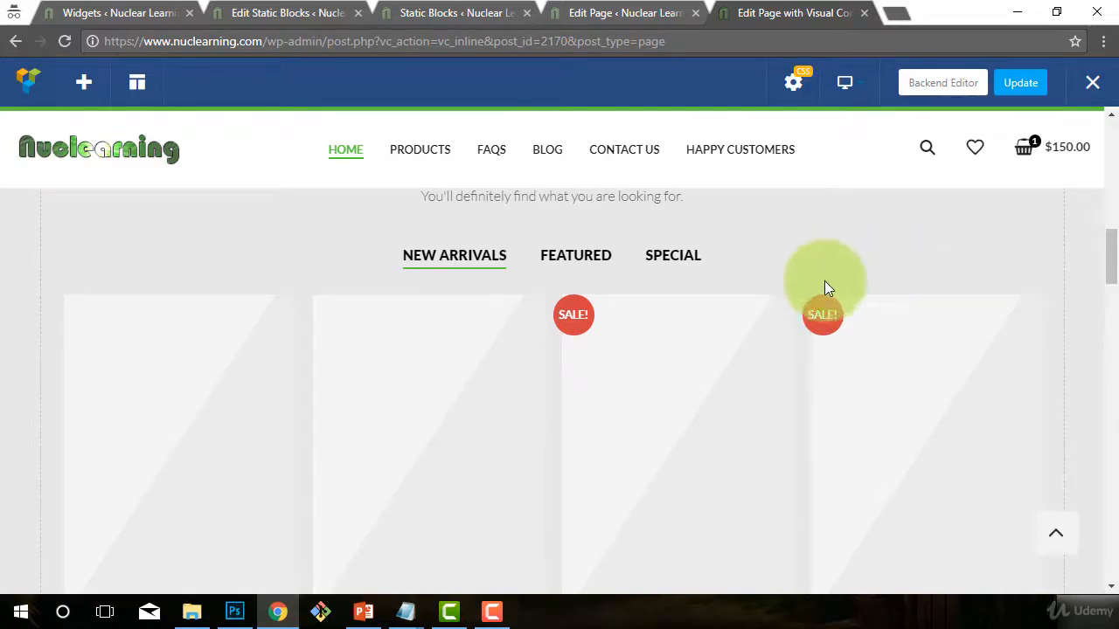
pyautogui.moveTo(833, 276); pyautogui.dragTo(691, 294)
pyautogui.scroll(2, 440, 295)
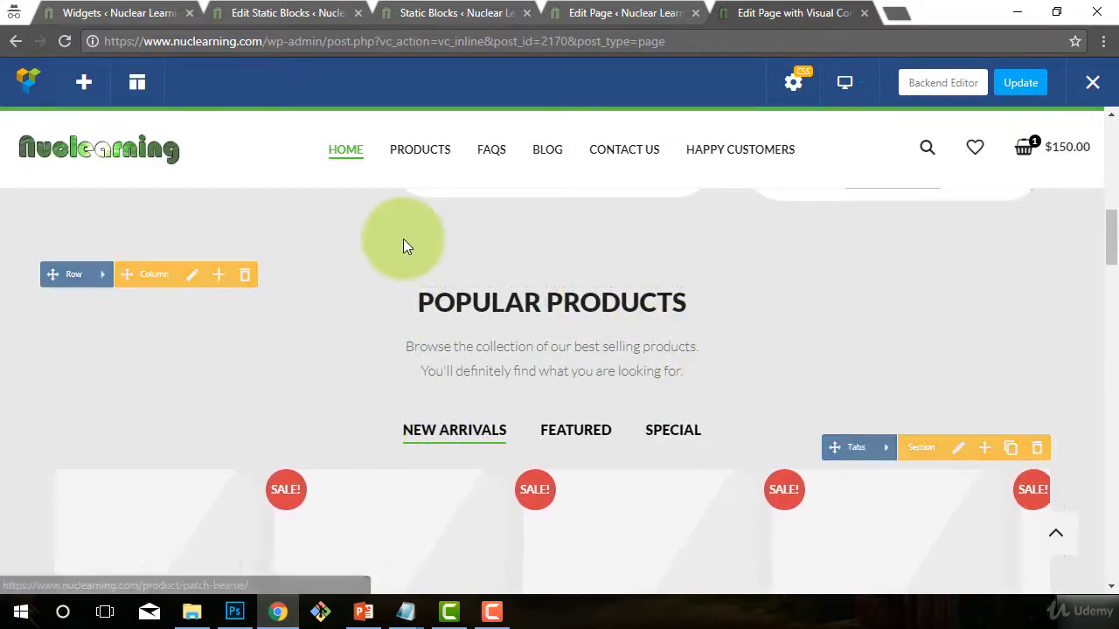
pyautogui.scroll(-4, 512, 409)
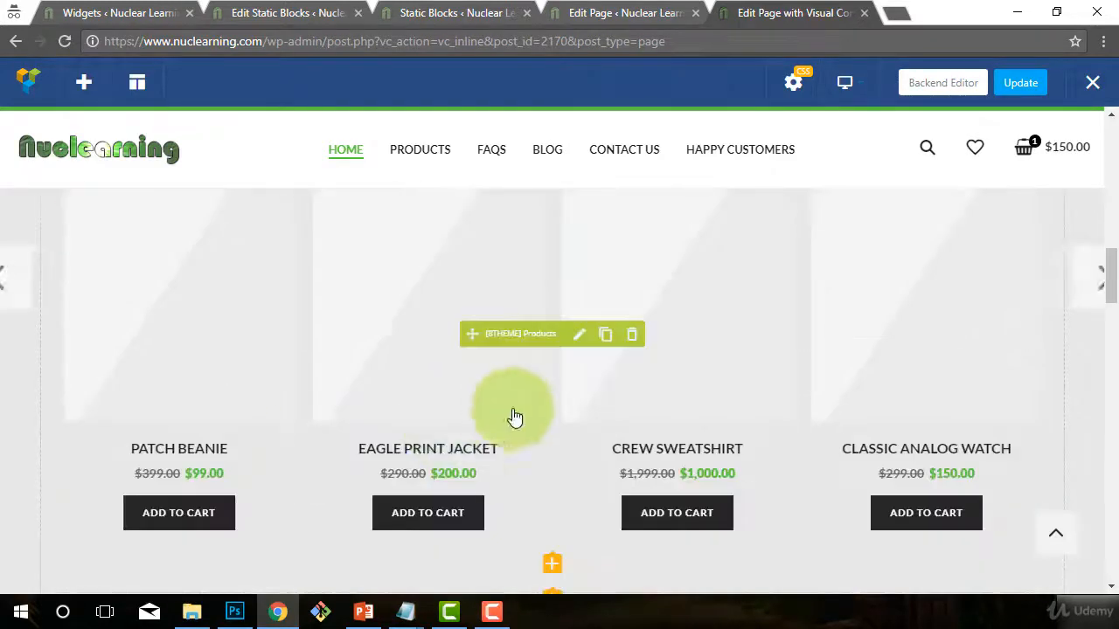
pyautogui.scroll(3, 551, 430)
pyautogui.scroll(-4, 581, 468)
pyautogui.scroll(-2, 589, 480)
pyautogui.scroll(5, 592, 480)
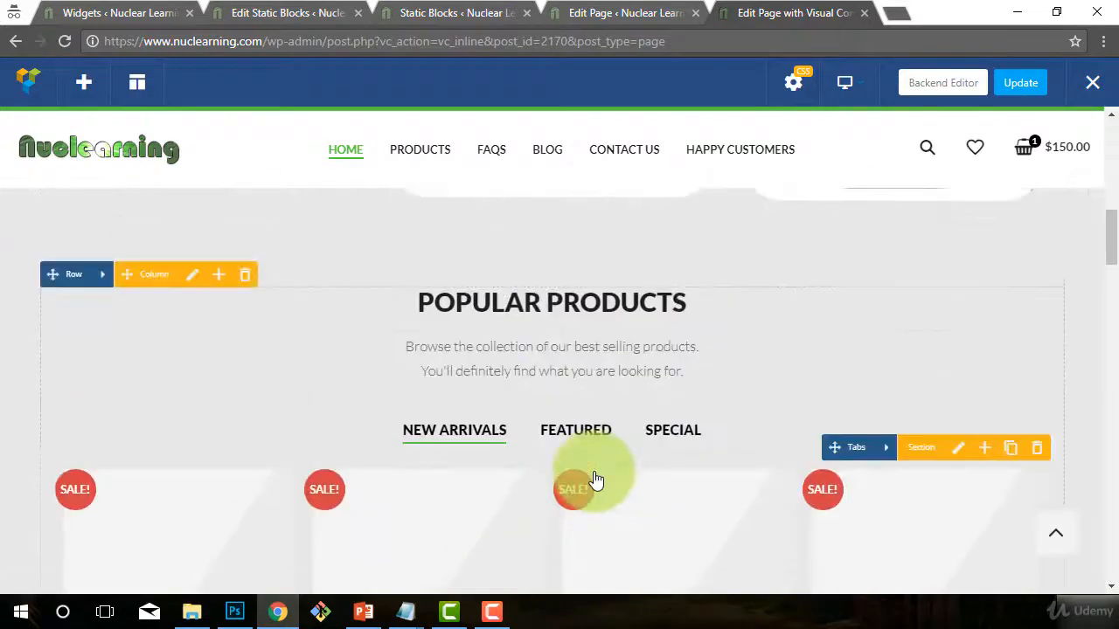
# Step: Move the Popular Products title element below its description text
pyautogui.scroll(-4, 595, 480)
pyautogui.scroll(4, 600, 477)
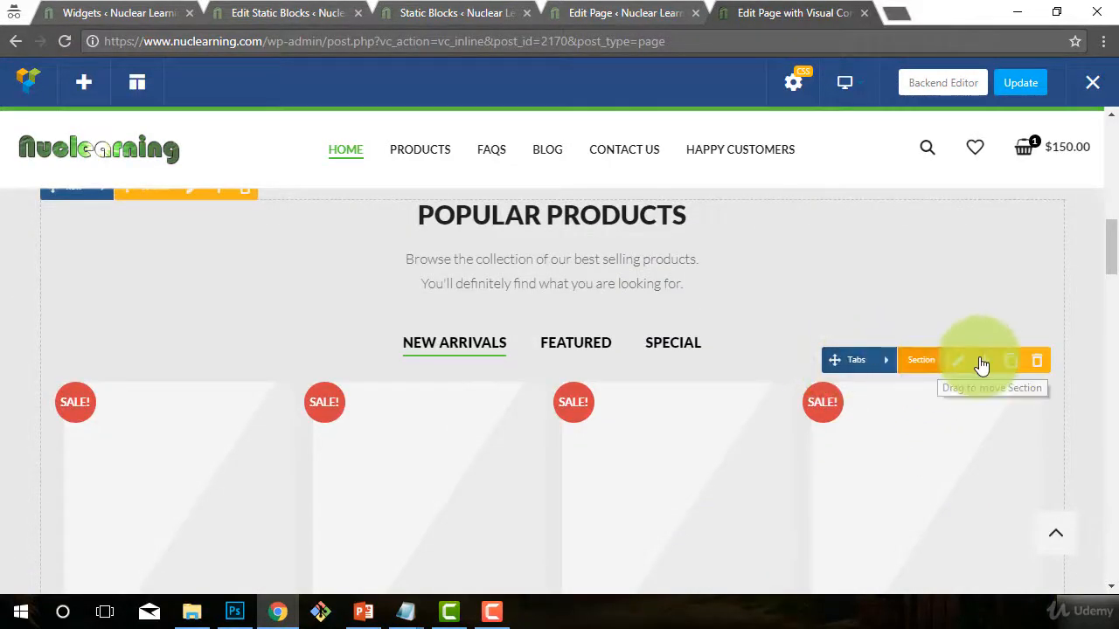
pyautogui.scroll(2, 509, 322)
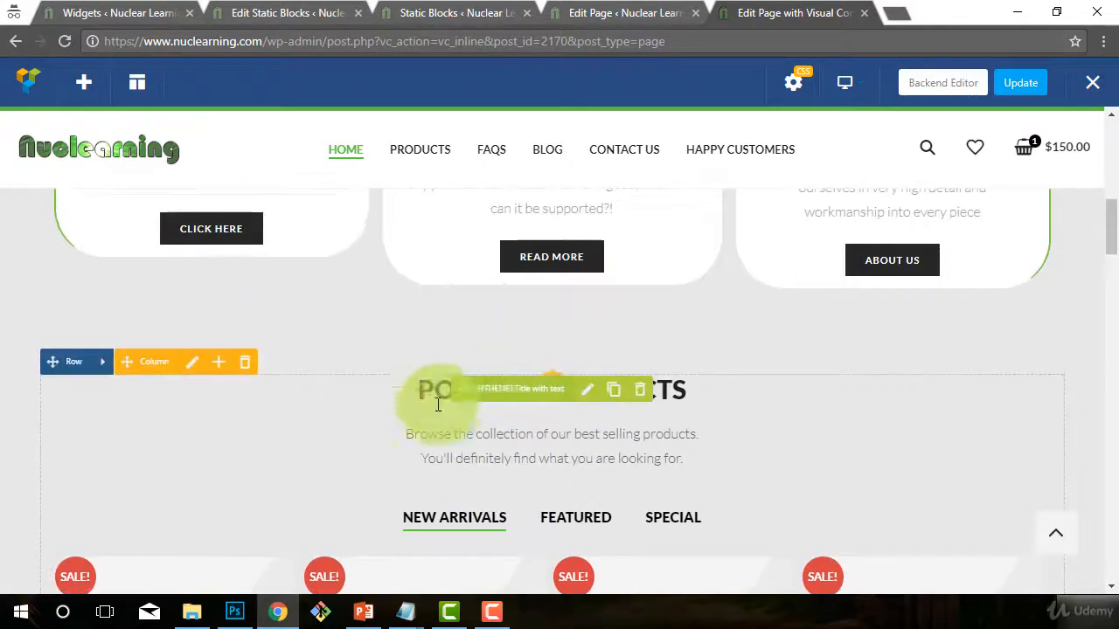
pyautogui.moveTo(465, 435); pyautogui.dragTo(545, 497)
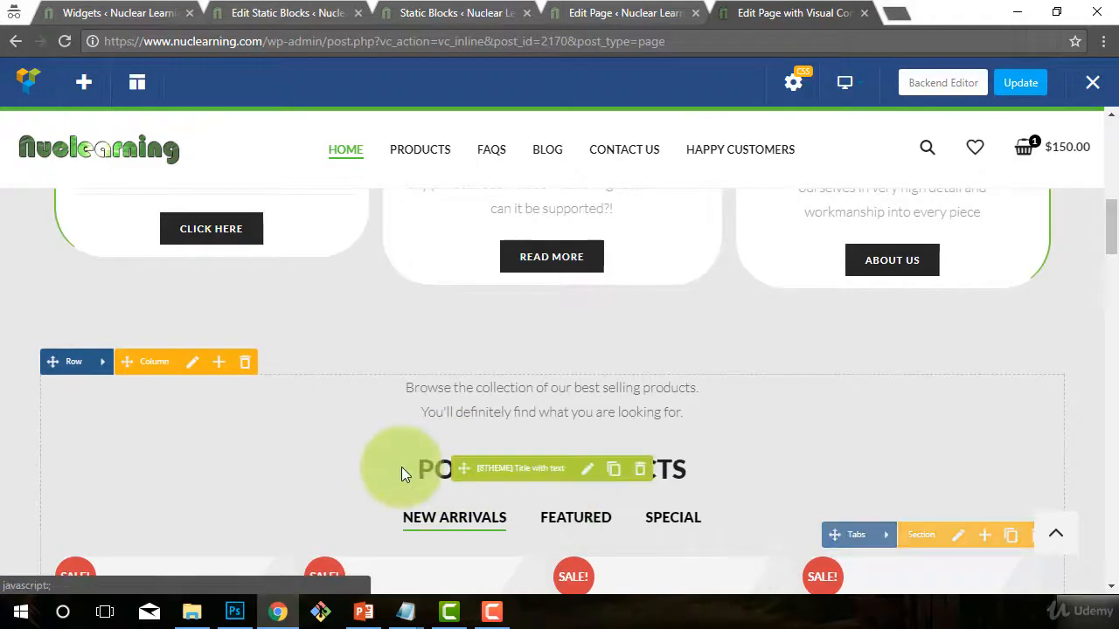
# Step: Move the Popular Products title element back above its description text
pyautogui.moveTo(464, 469); pyautogui.dragTo(429, 440)
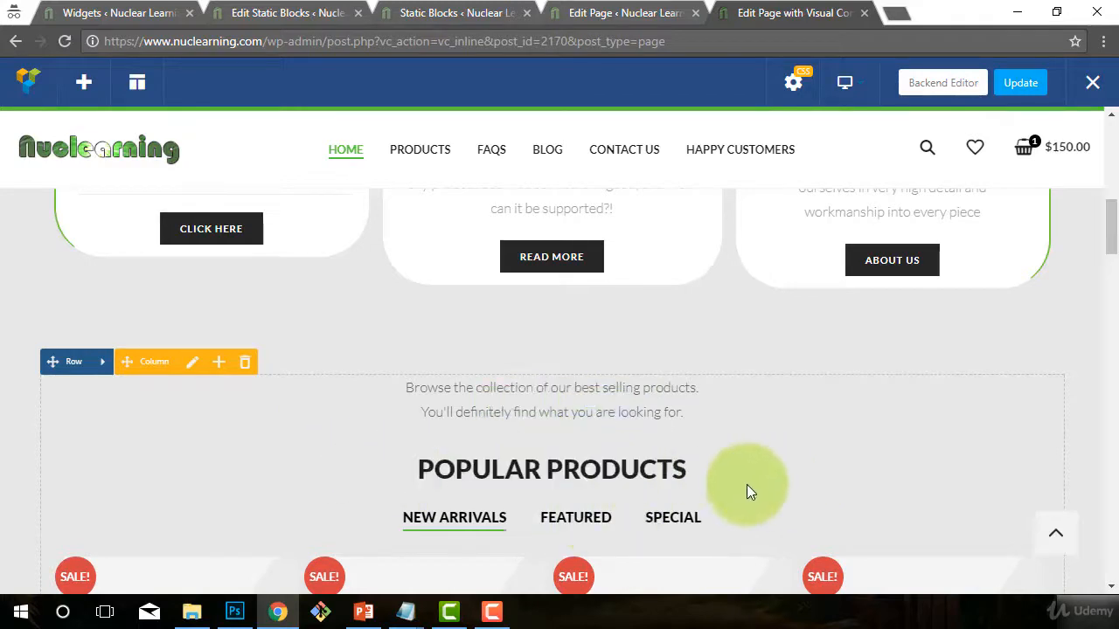
pyautogui.scroll(-2, 694, 435)
pyautogui.moveTo(607, 584); pyautogui.dragTo(465, 334)
pyautogui.scroll(-1, 568, 437)
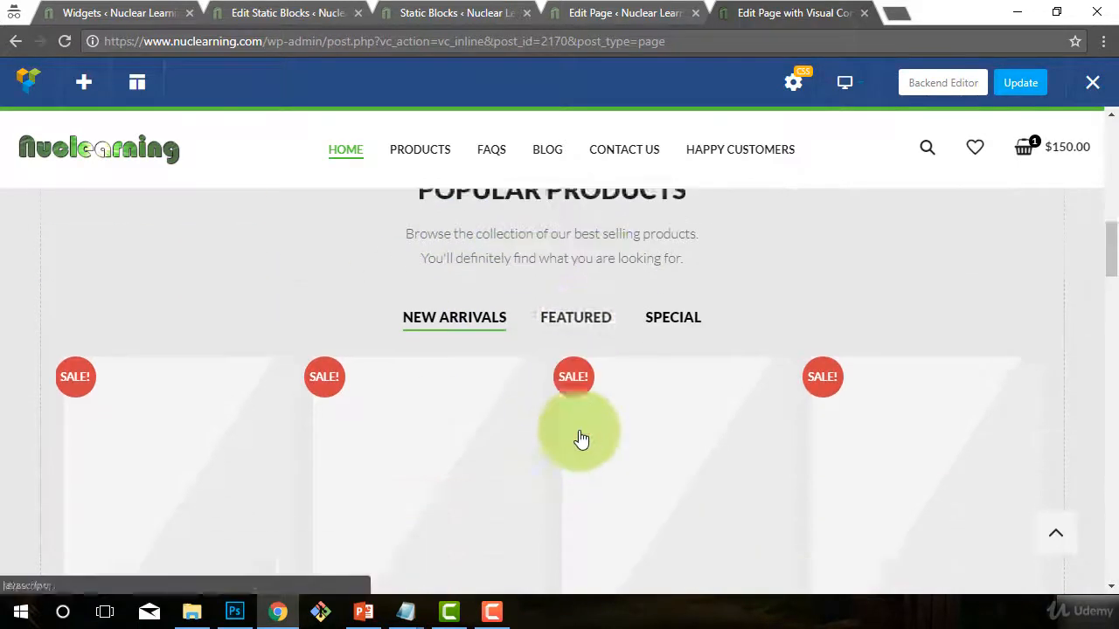
# Step: Open the settings of the Products element under New Arrivals and look through its general options
pyautogui.scroll(-1, 632, 414)
pyautogui.scroll(1, 727, 439)
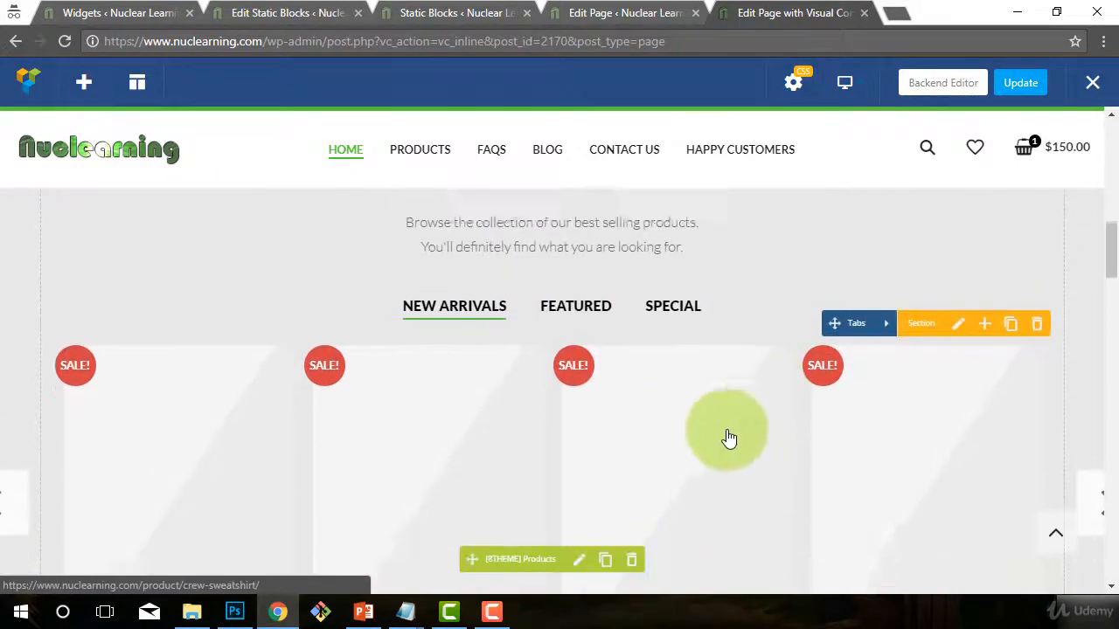
pyautogui.scroll(-1, 431, 467)
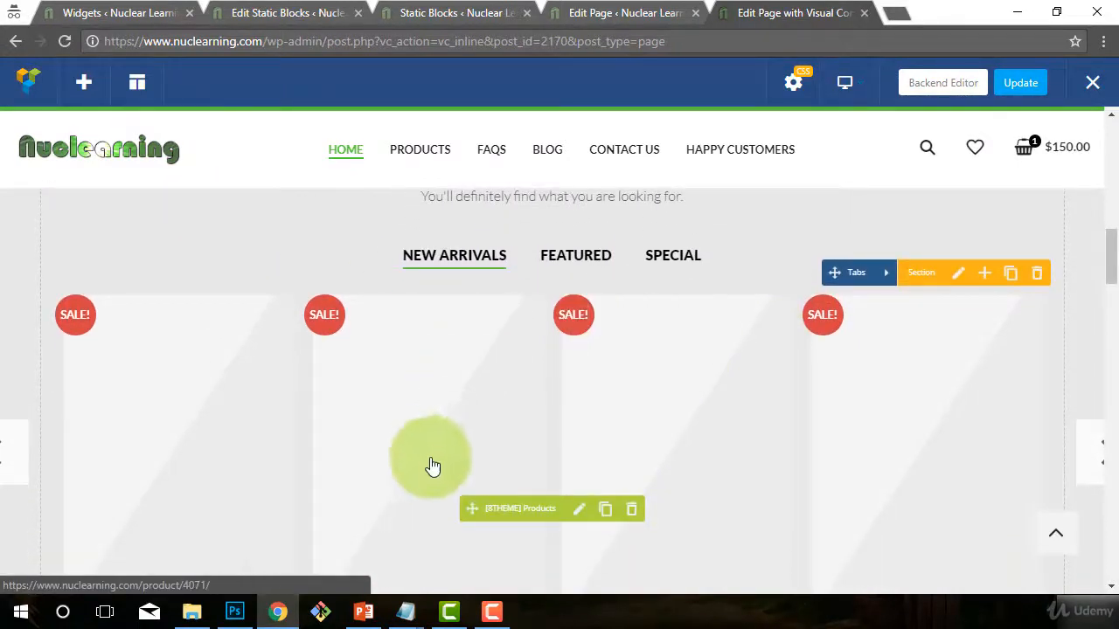
pyautogui.click(580, 515)
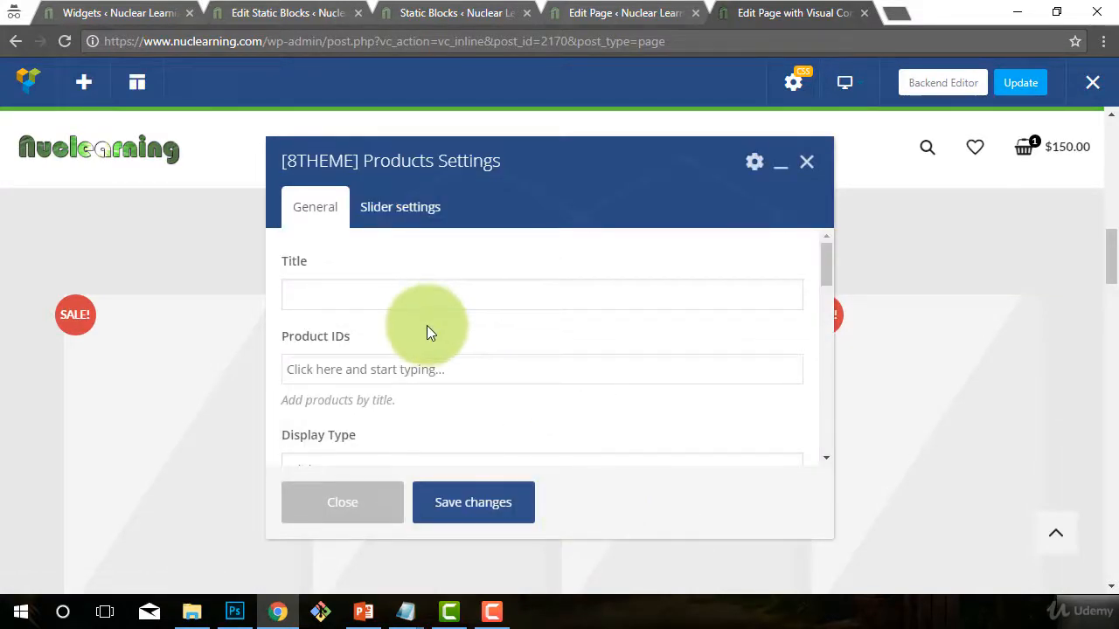
pyautogui.scroll(-2, 444, 363)
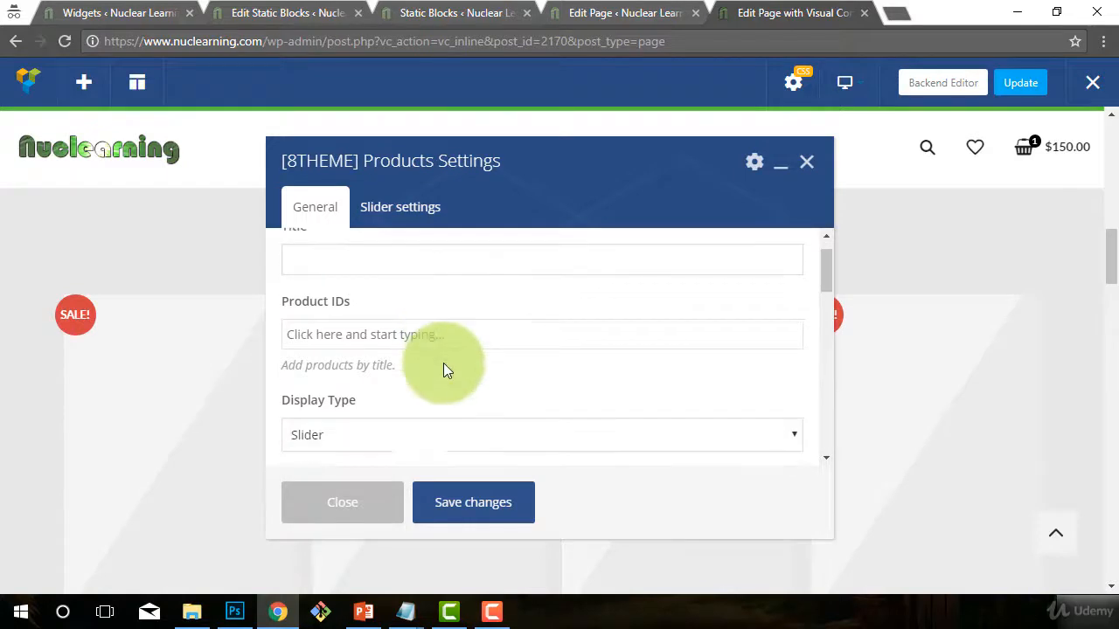
pyautogui.scroll(-4, 444, 362)
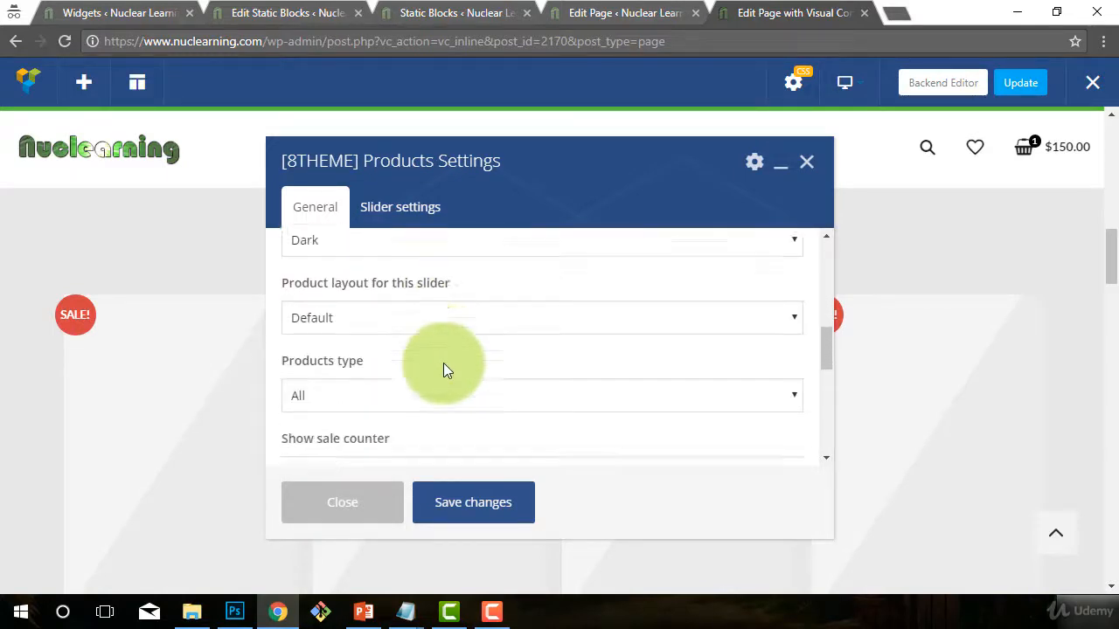
pyautogui.scroll(-5, 444, 363)
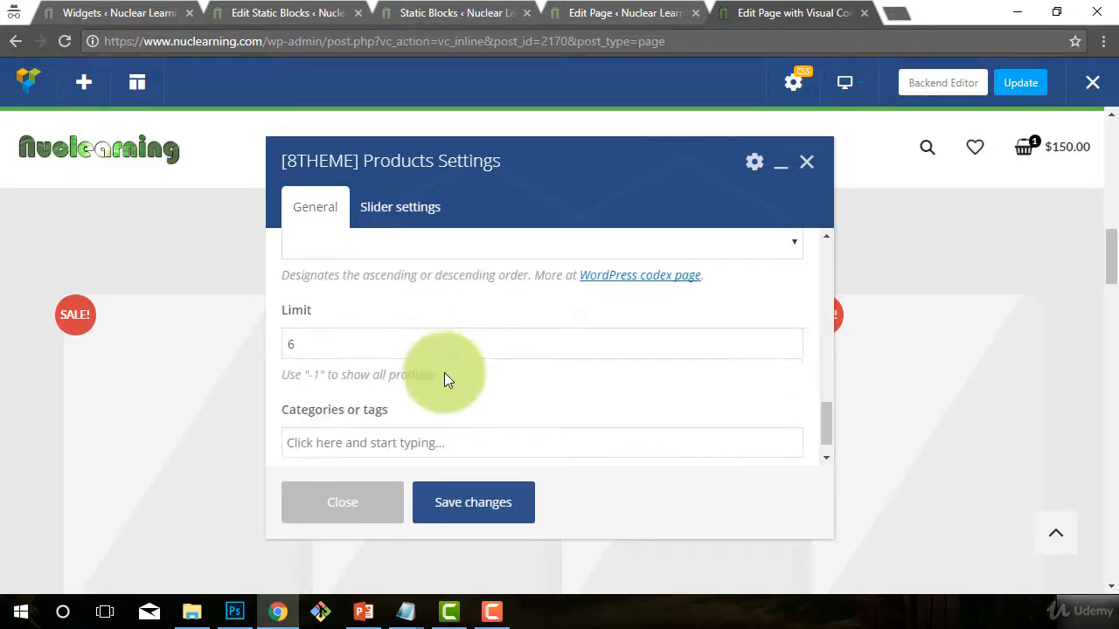
pyautogui.scroll(10, 444, 376)
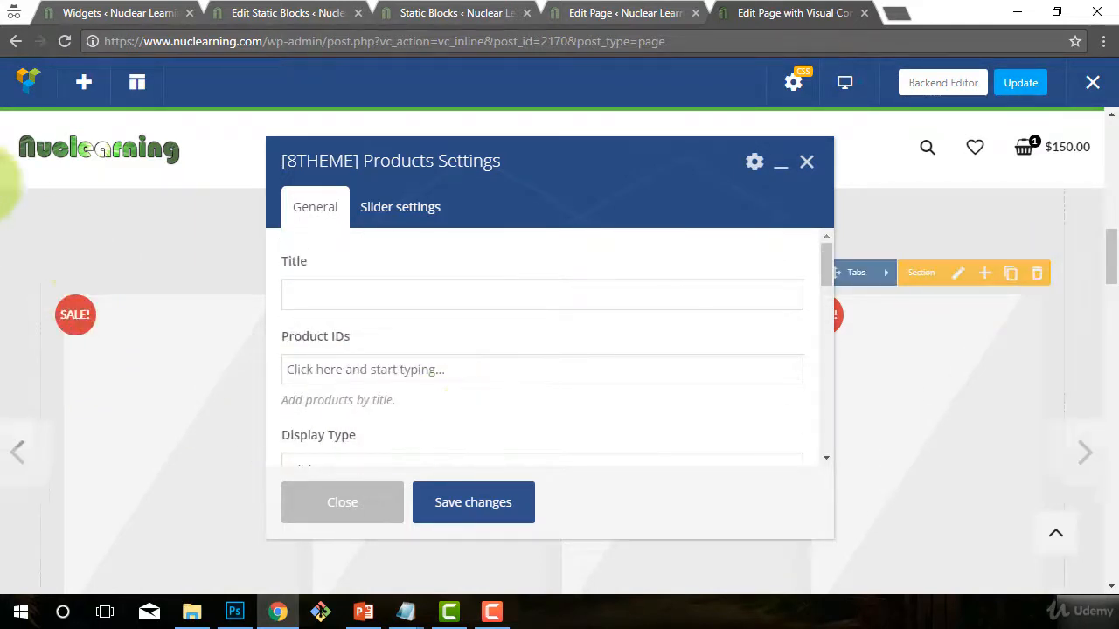
# Step: Set the Products element's products type to Bestsellings
pyautogui.scroll(-5, 417, 404)
pyautogui.click(413, 424)
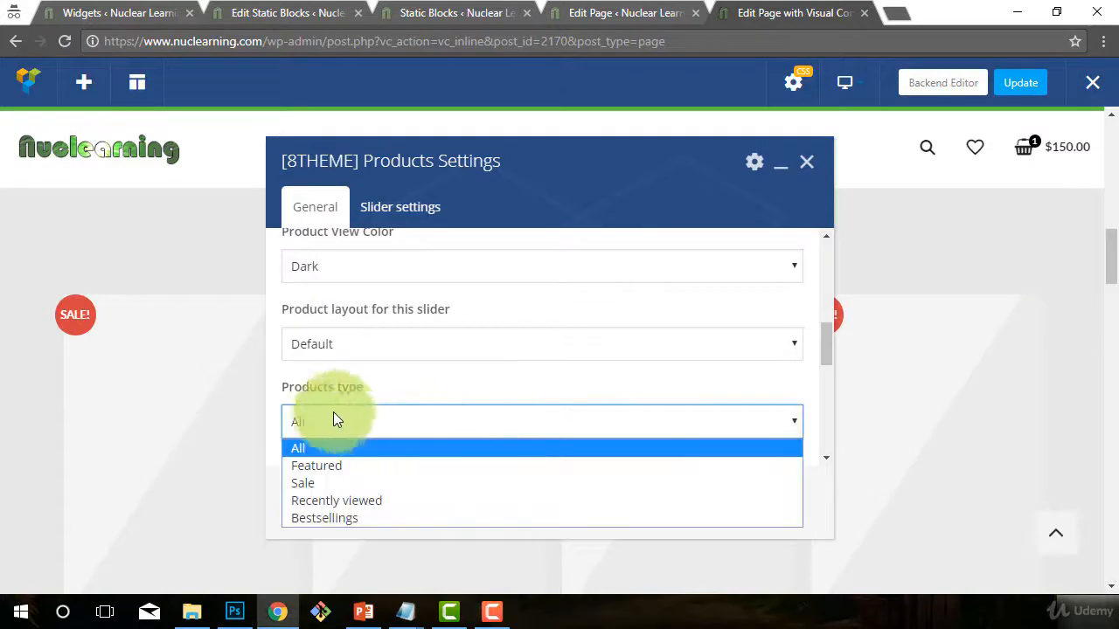
pyautogui.click(364, 407)
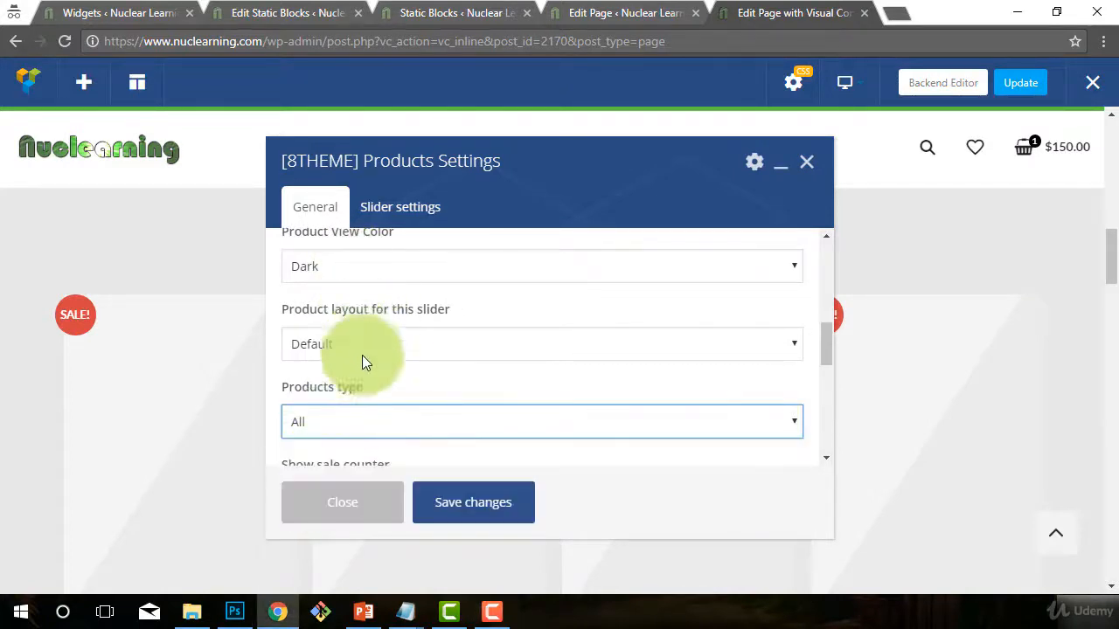
pyautogui.scroll(2, 362, 362)
pyautogui.scroll(-2, 363, 361)
pyautogui.click(337, 418)
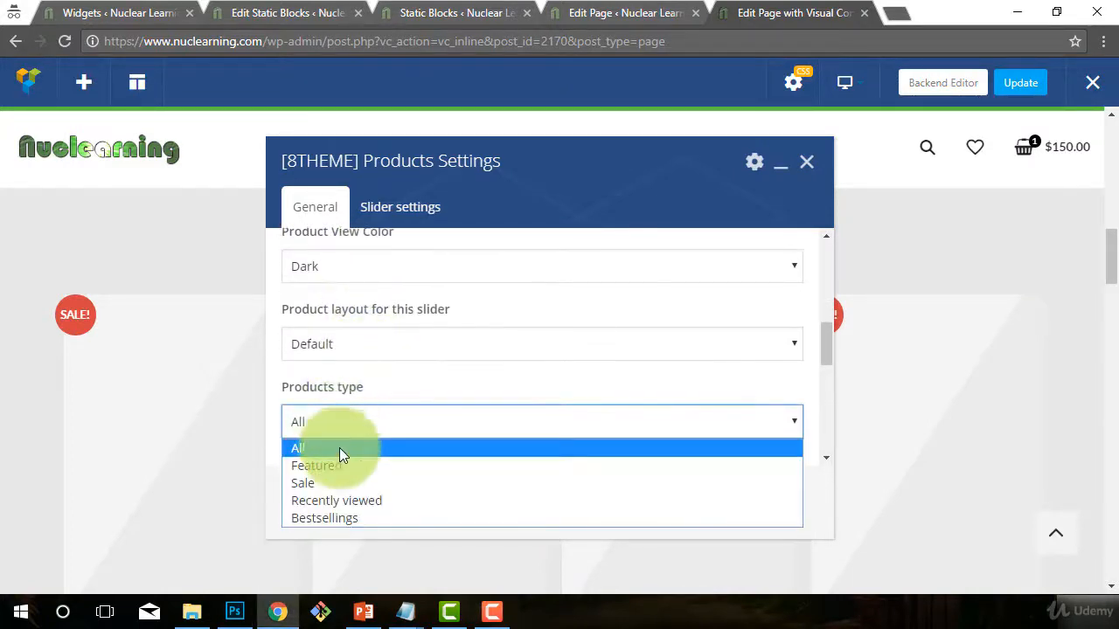
pyautogui.click(313, 520)
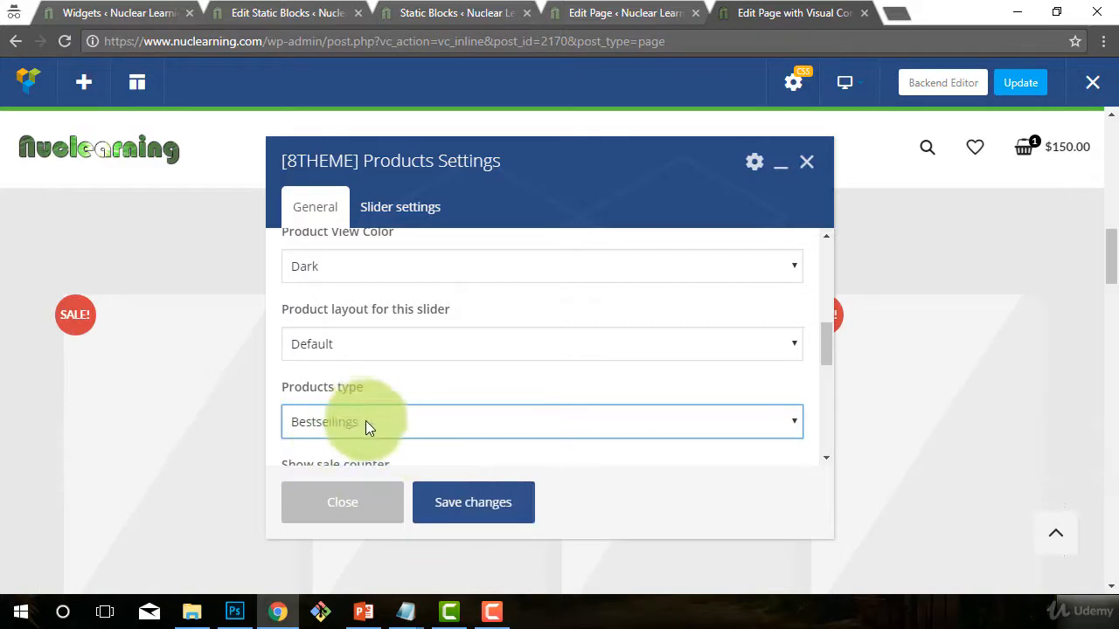
# Step: Examine the Products element's sale counter, order by, order way, limit and categories options
pyautogui.scroll(-1, 412, 427)
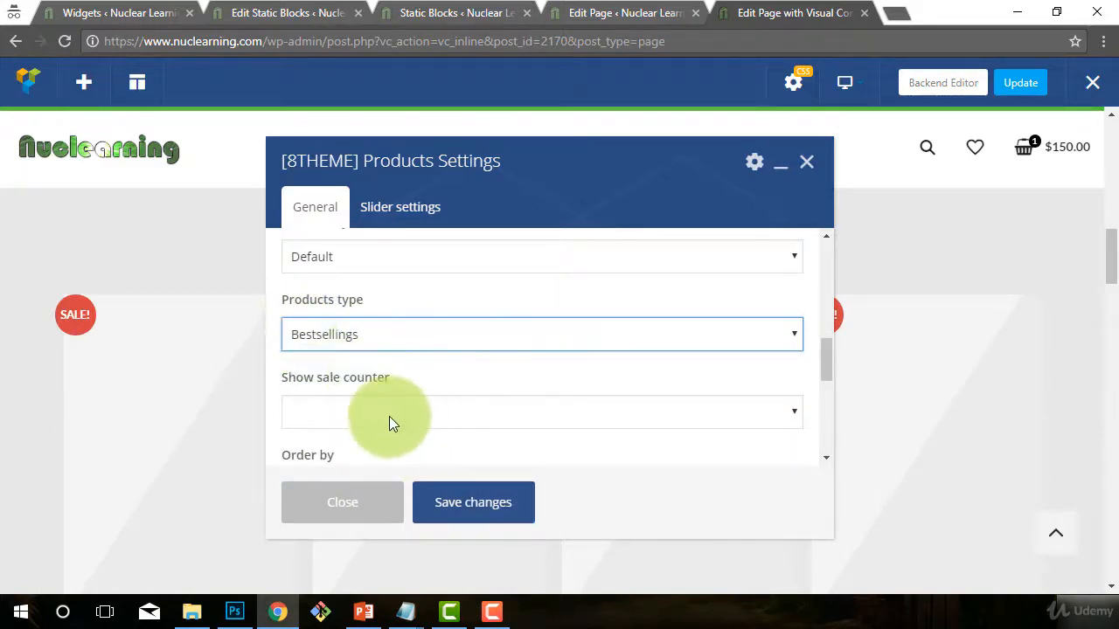
pyautogui.scroll(-1, 378, 362)
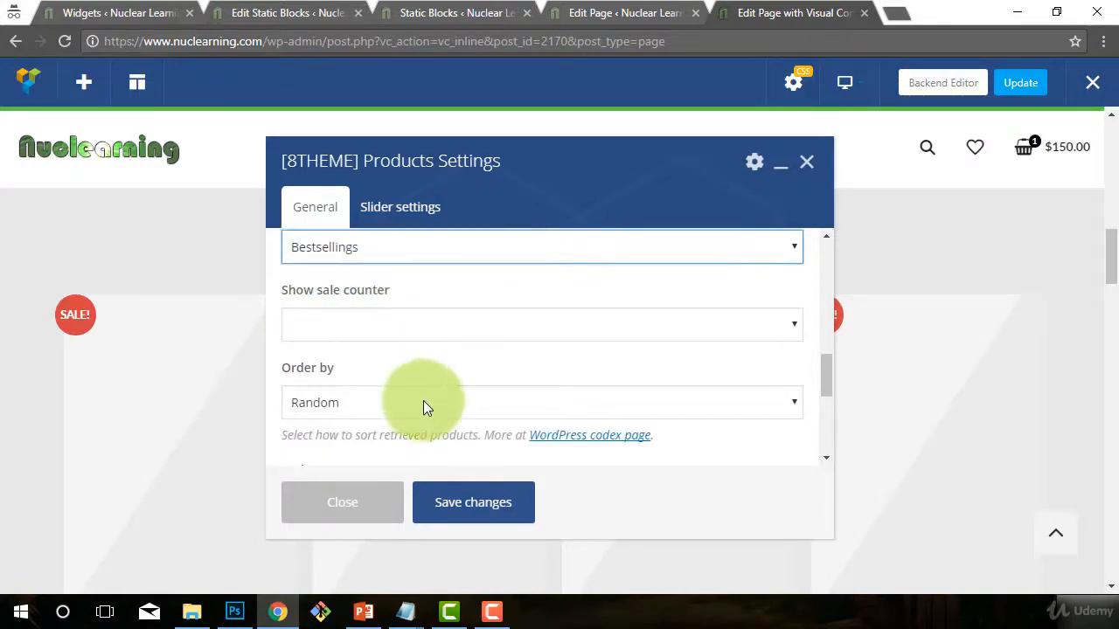
pyautogui.scroll(2, 423, 401)
pyautogui.scroll(-3, 422, 399)
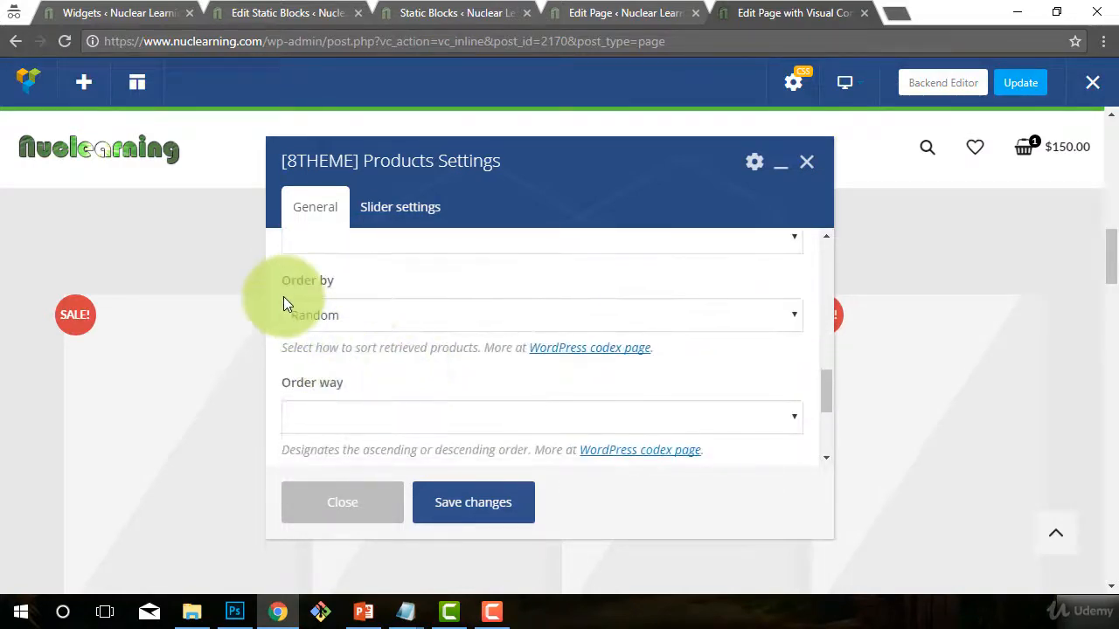
pyautogui.scroll(-2, 387, 385)
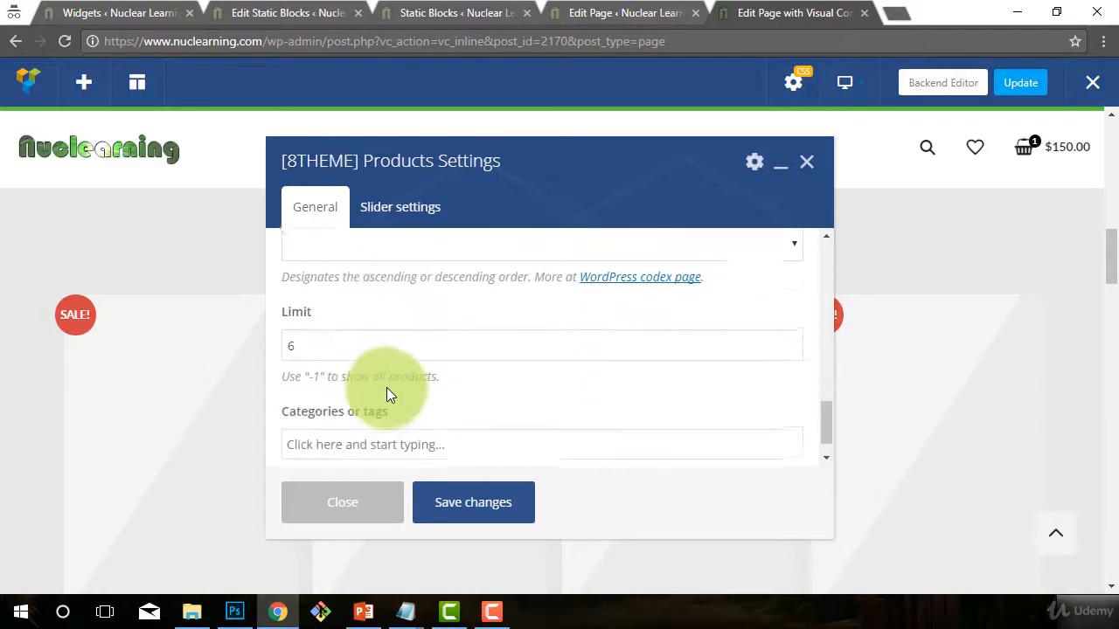
pyautogui.click(310, 349)
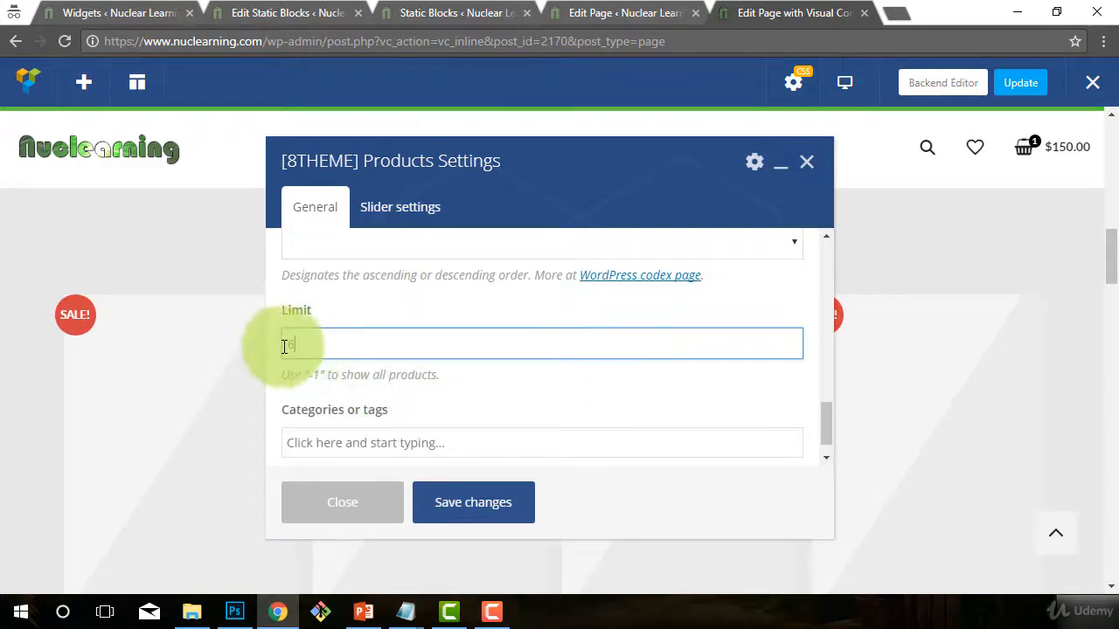
pyautogui.doubleClick(292, 347)
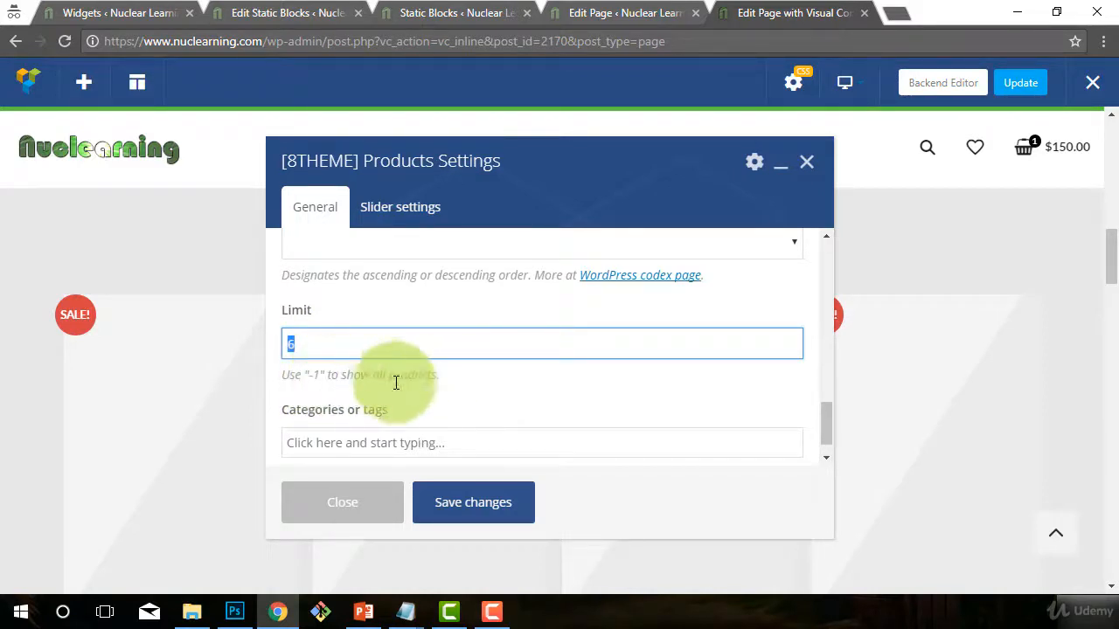
pyautogui.scroll(-1, 442, 423)
pyautogui.scroll(2, 438, 425)
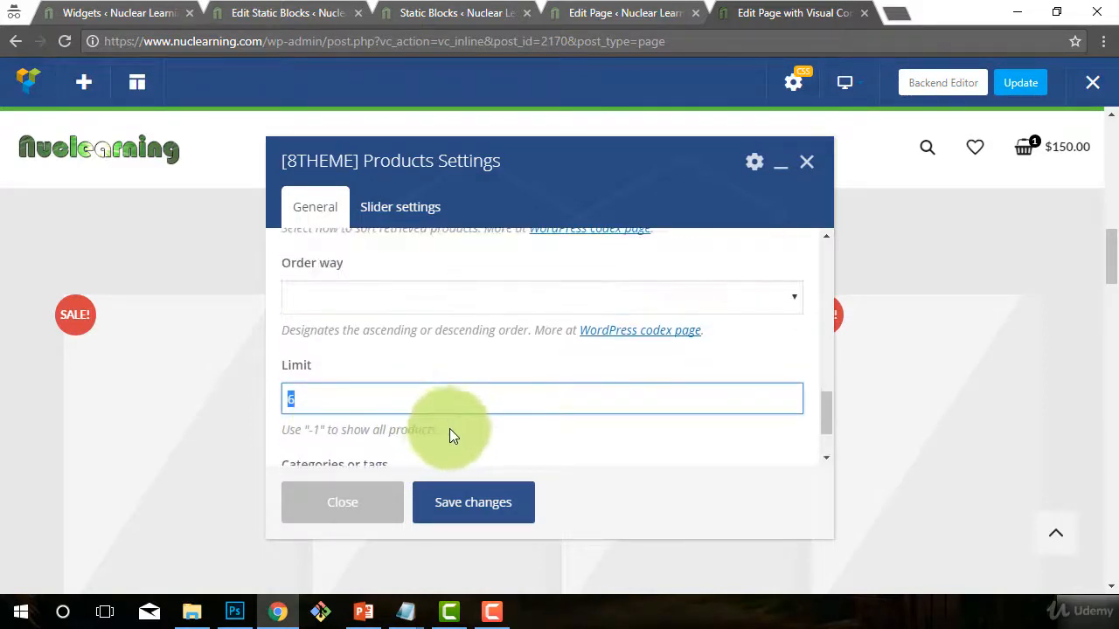
pyautogui.scroll(-1, 443, 429)
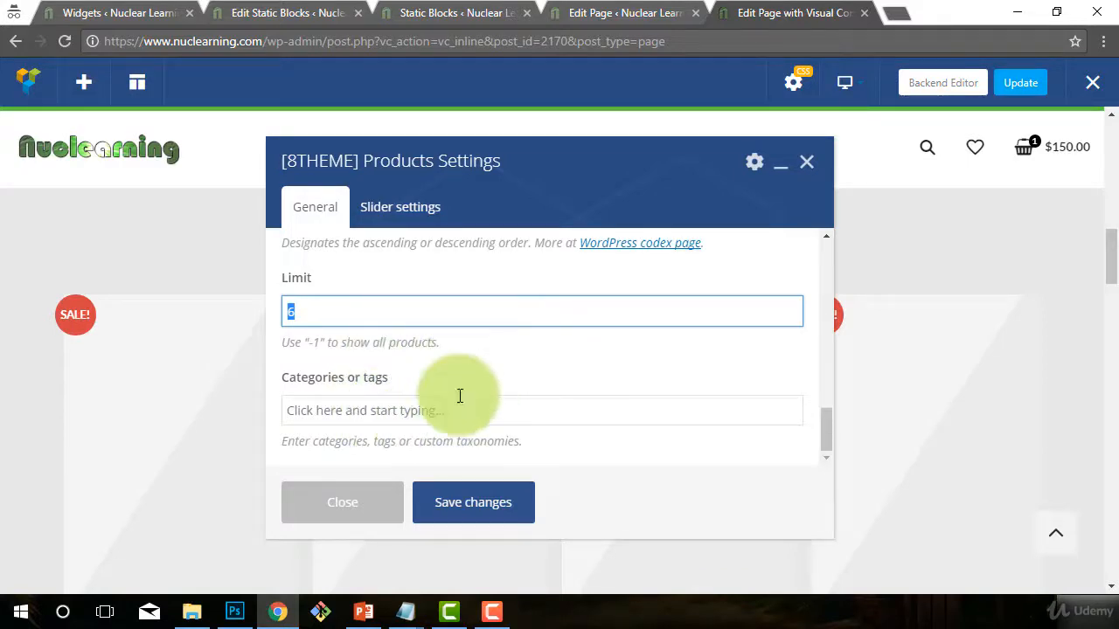
# Step: Review the Products element's product view, view color, slide spacing, display type and product ID options
pyautogui.scroll(5, 462, 420)
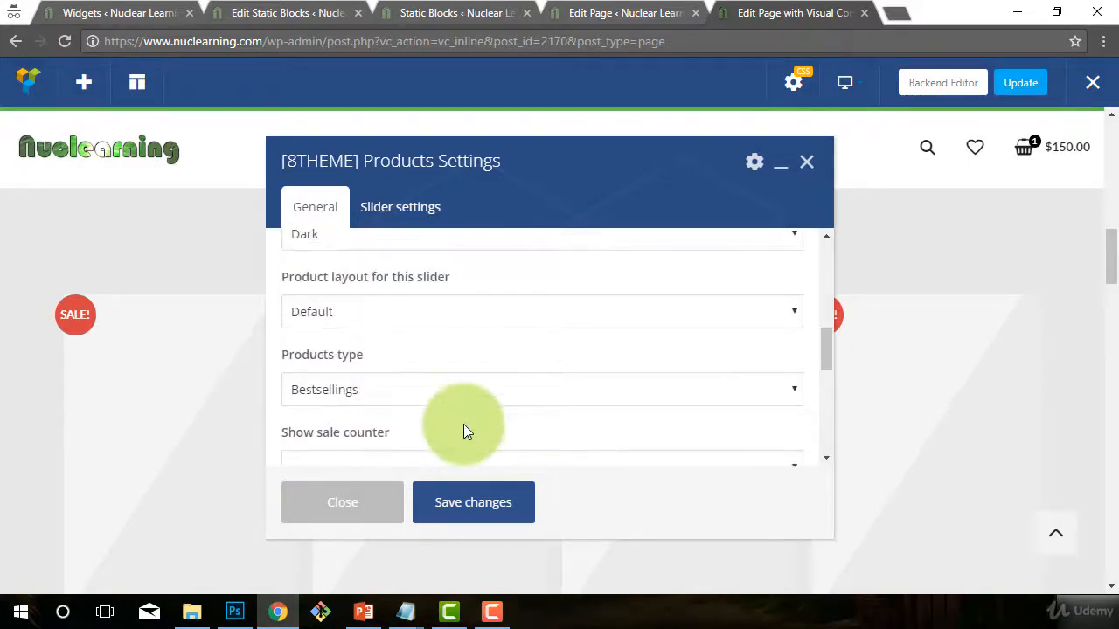
pyautogui.scroll(2, 464, 424)
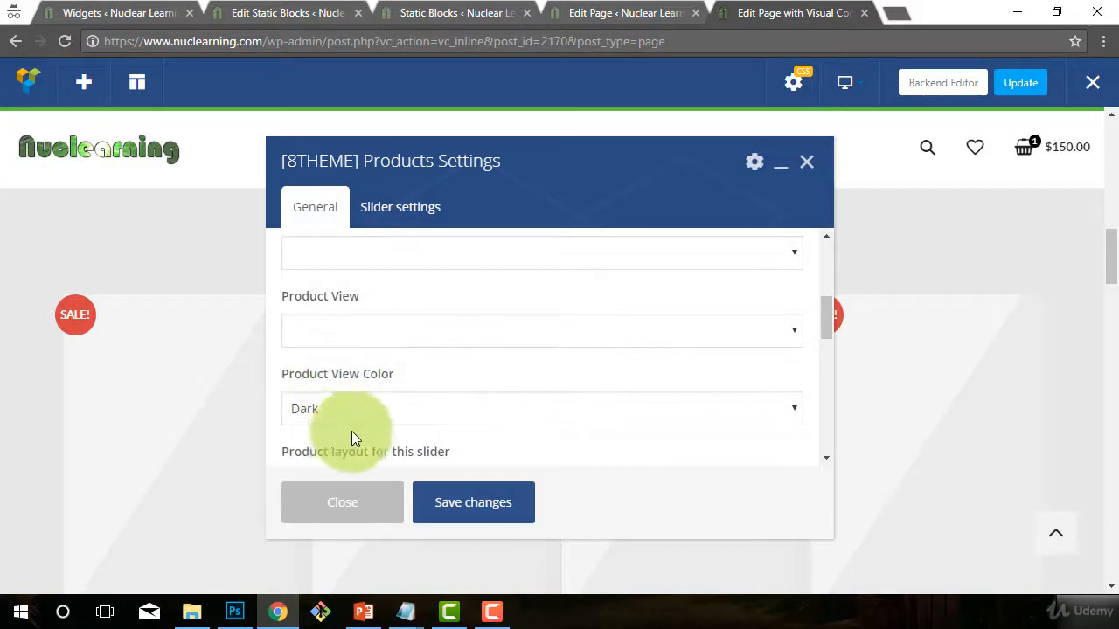
pyautogui.scroll(-1, 348, 408)
pyautogui.scroll(1, 300, 362)
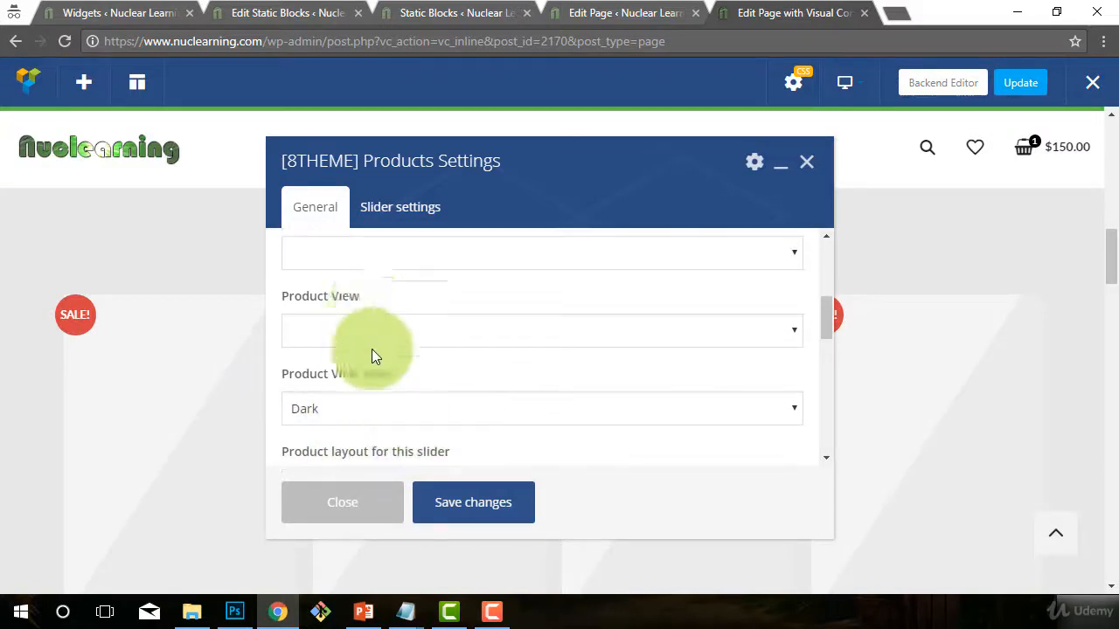
pyautogui.scroll(3, 419, 433)
pyautogui.click(575, 425)
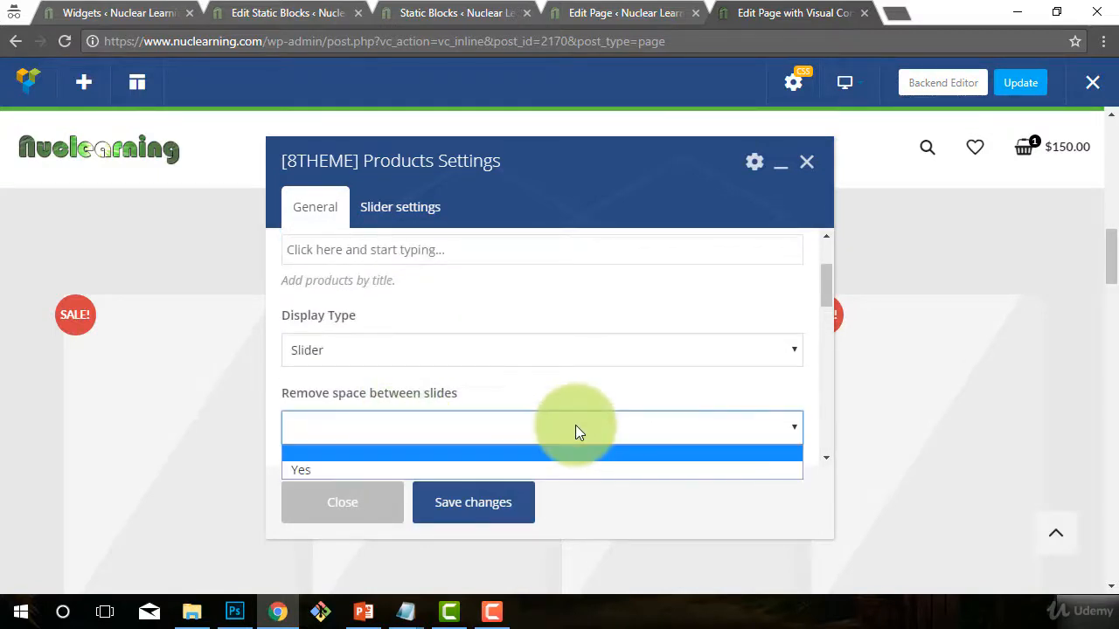
pyautogui.click(564, 420)
pyautogui.scroll(1, 411, 389)
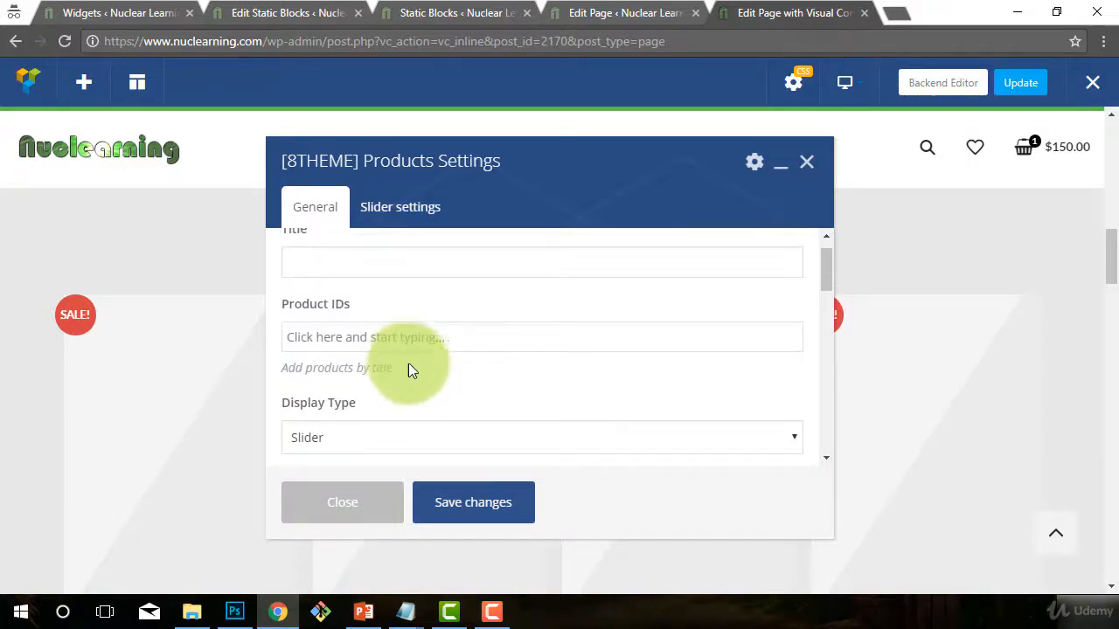
pyautogui.scroll(1, 419, 384)
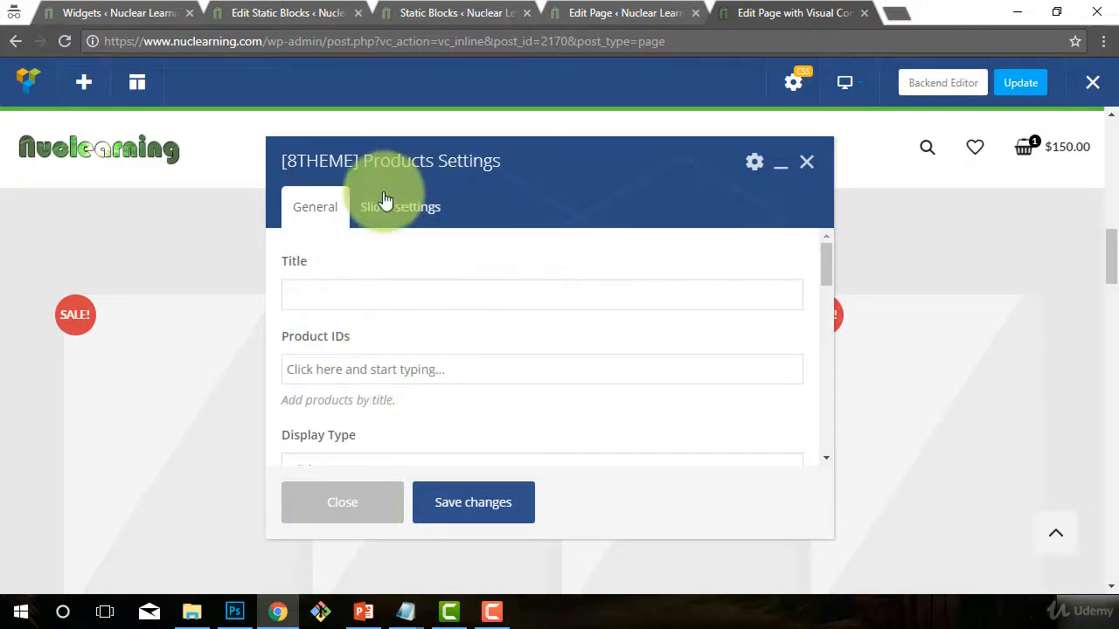
pyautogui.scroll(-2, 349, 305)
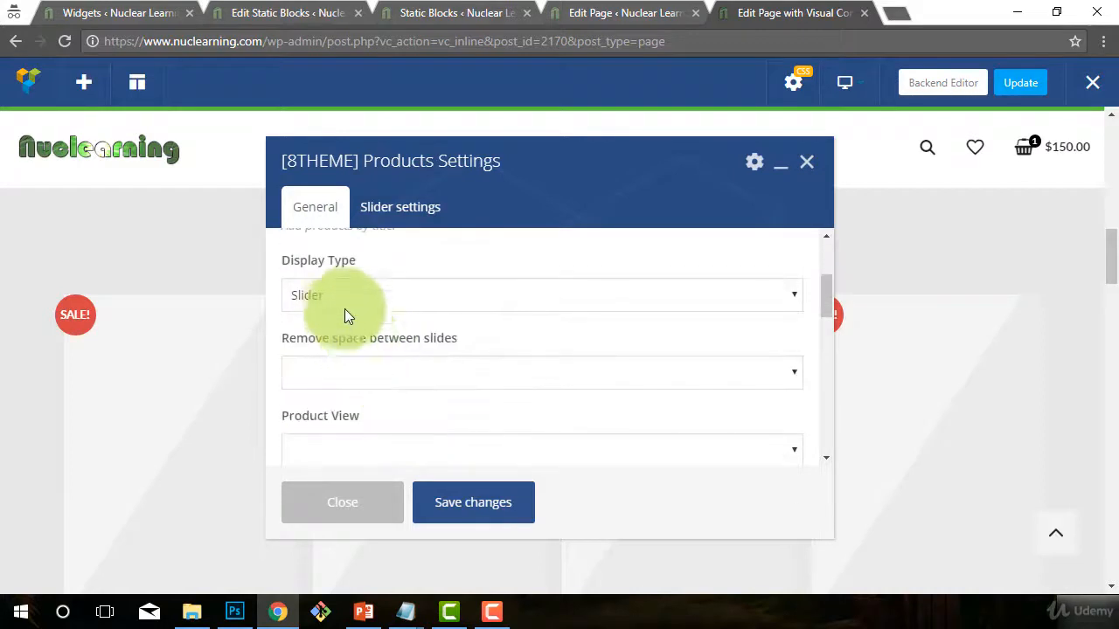
pyautogui.scroll(2, 332, 310)
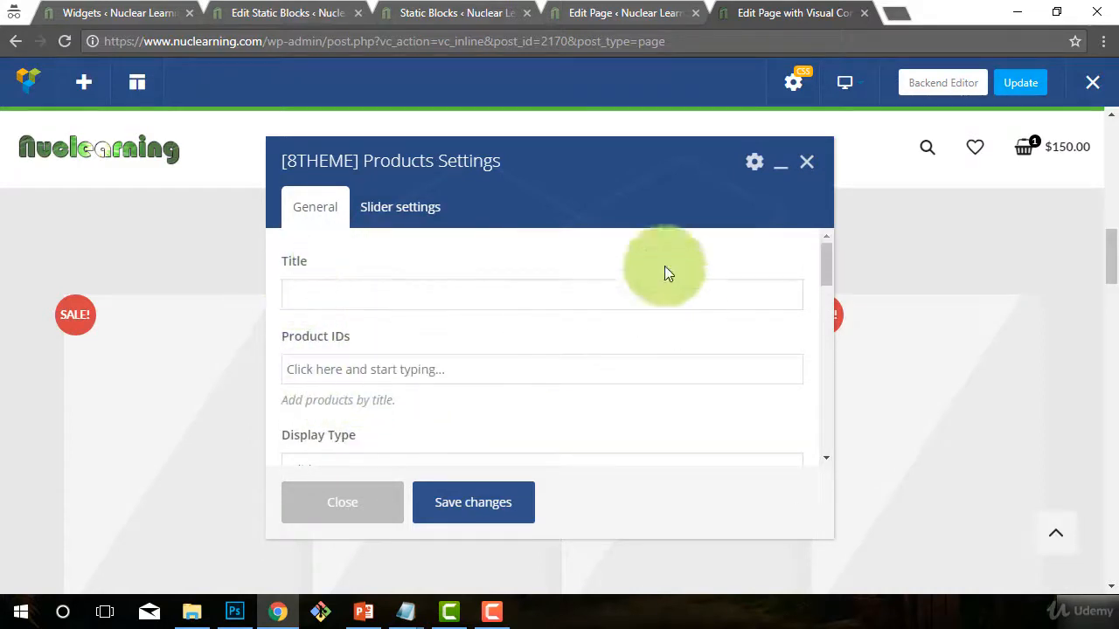
# Step: Look through the Products element's slider settings and place the cursor in the slider speed field
pyautogui.click(395, 206)
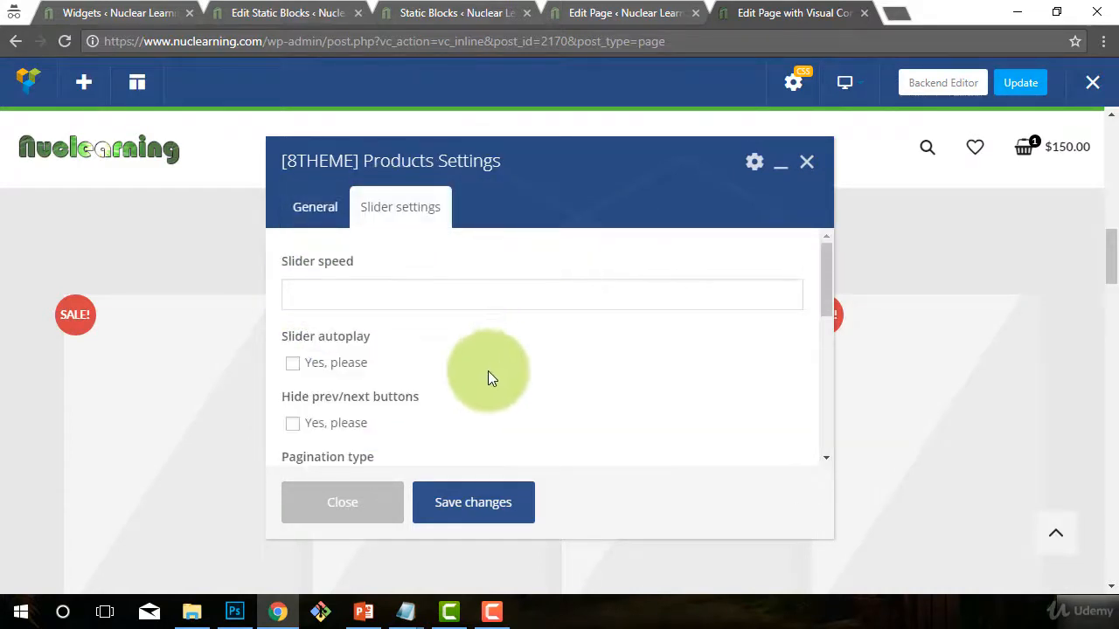
pyautogui.scroll(-2, 496, 365)
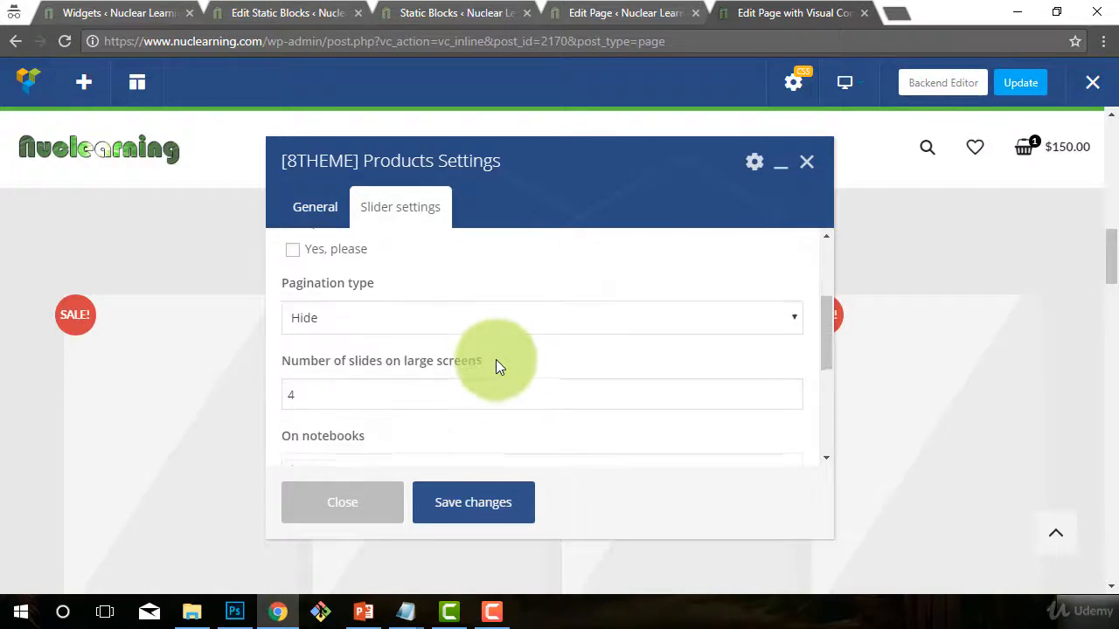
pyautogui.scroll(1, 495, 365)
pyautogui.scroll(1, 495, 360)
pyautogui.click(323, 292)
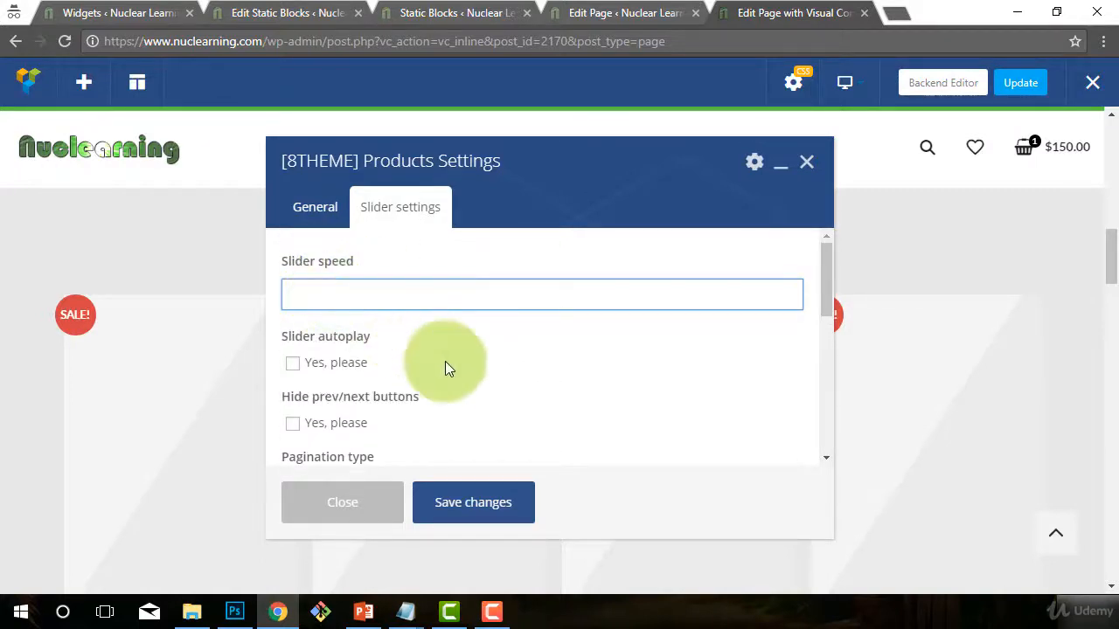
# Step: Enable slider autoplay in the Products element's slider settings
pyautogui.scroll(-2, 445, 361)
pyautogui.scroll(-3, 445, 361)
pyautogui.scroll(4, 446, 364)
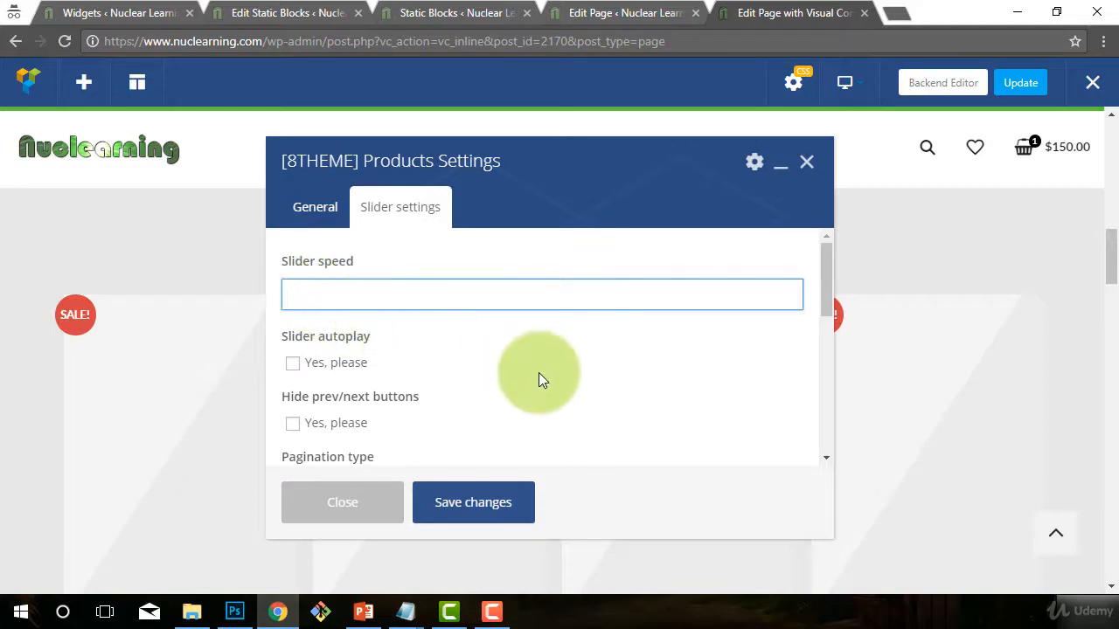
pyautogui.scroll(-1, 538, 373)
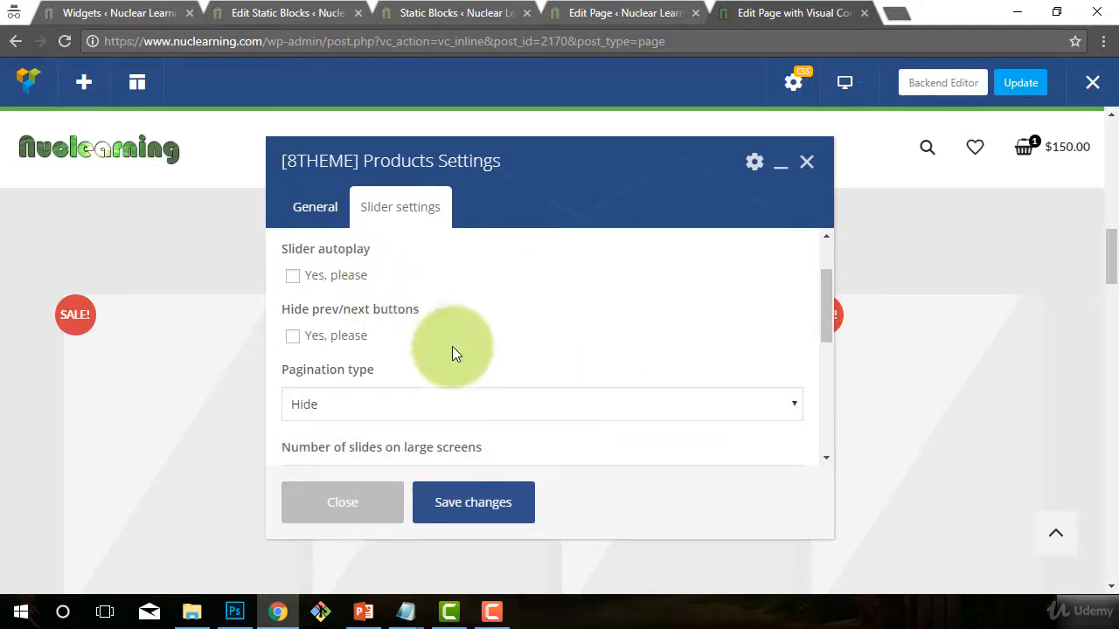
pyautogui.click(293, 278)
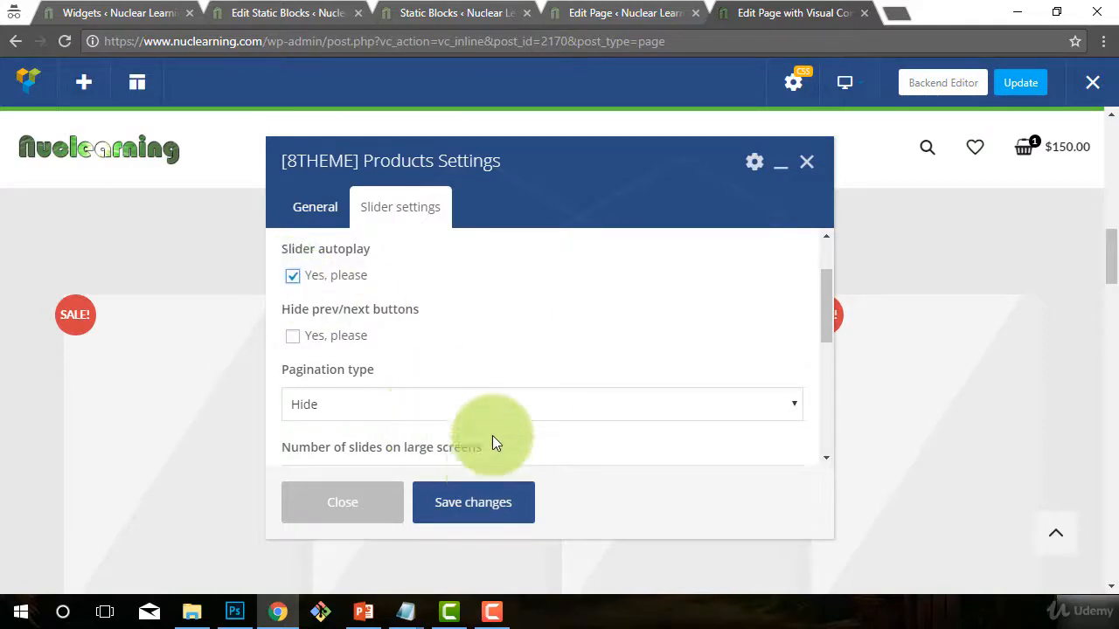
# Step: Set the Products slider's number of slides on mobile to 1, then save and close the element's settings
pyautogui.scroll(-1, 497, 411)
pyautogui.scroll(-1, 472, 376)
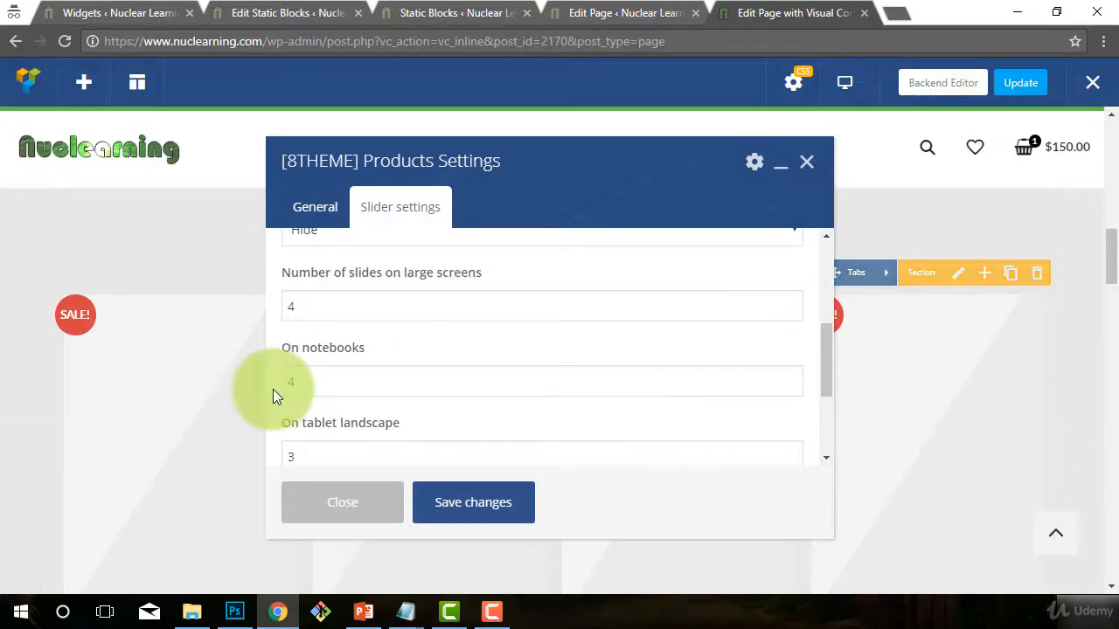
pyautogui.click(325, 391)
pyautogui.click(305, 457)
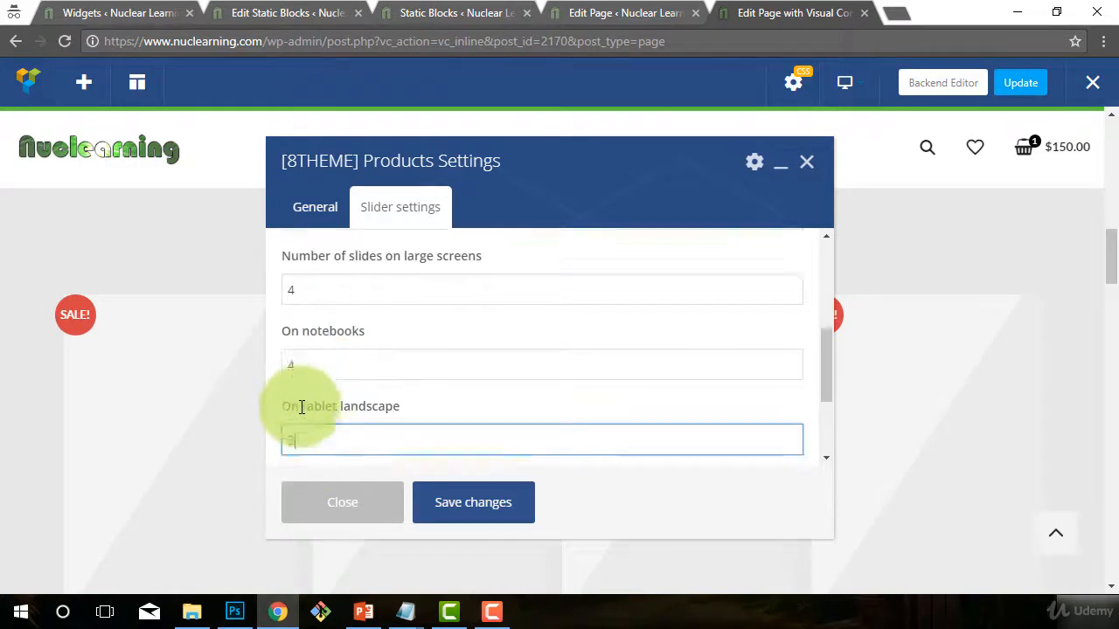
pyautogui.scroll(-2, 375, 400)
pyautogui.click(342, 345)
pyautogui.click(336, 435)
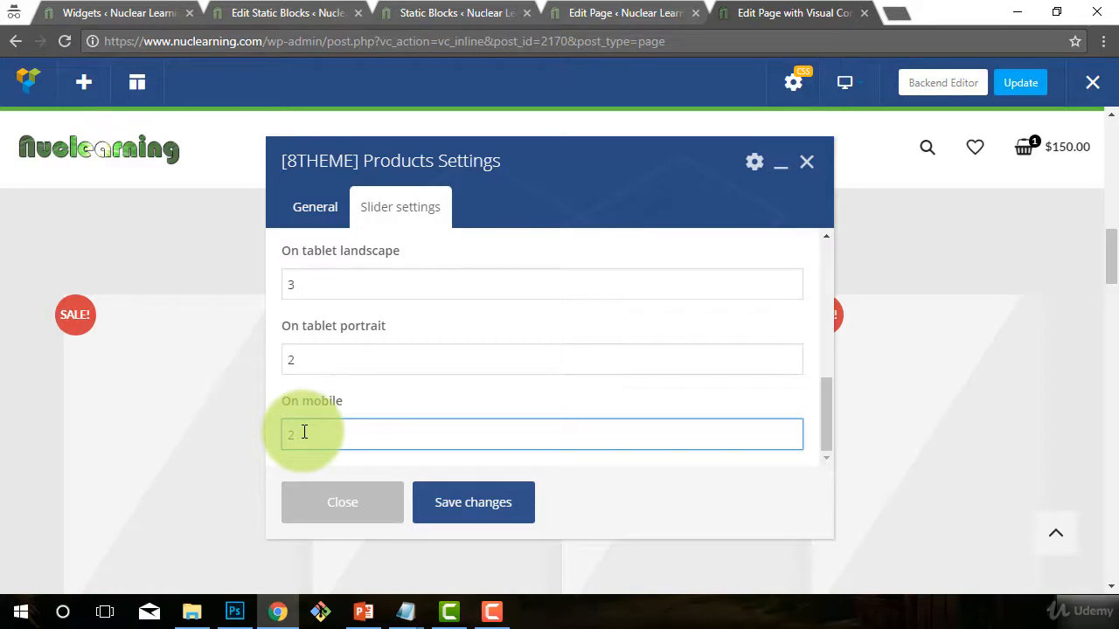
pyautogui.moveTo(305, 432); pyautogui.dragTo(130, 427)
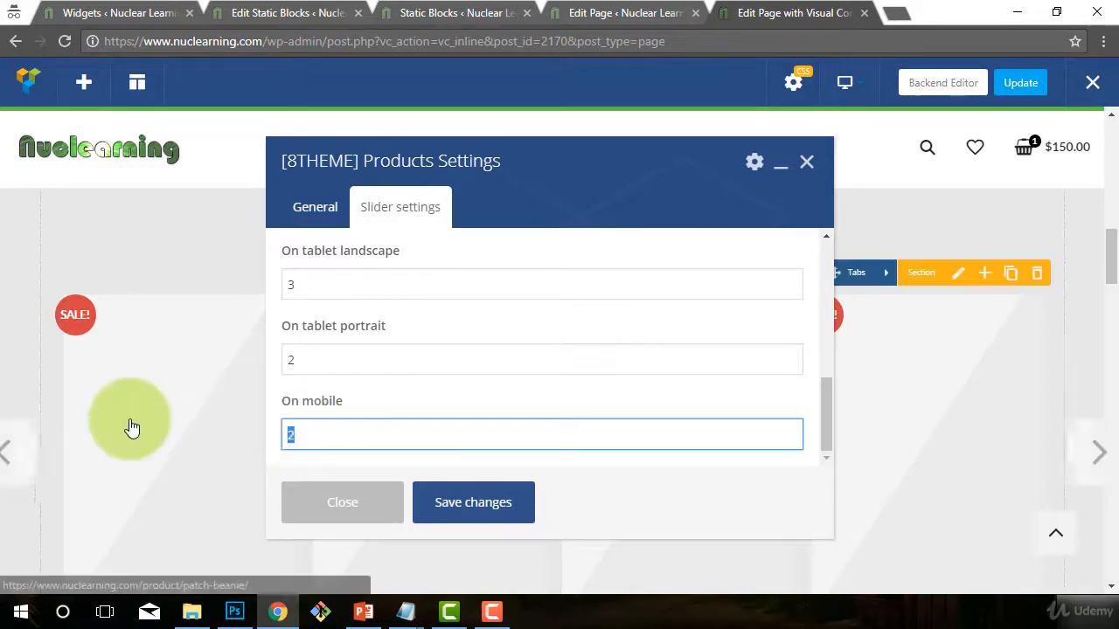
pyautogui.write('1')
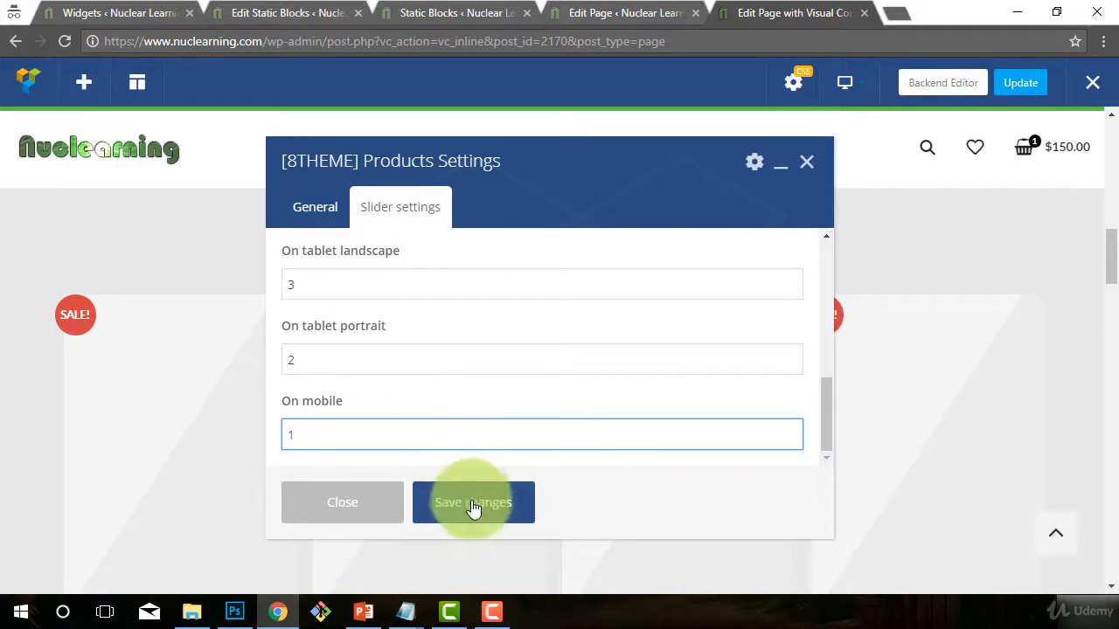
pyautogui.click(344, 358)
pyautogui.click(485, 500)
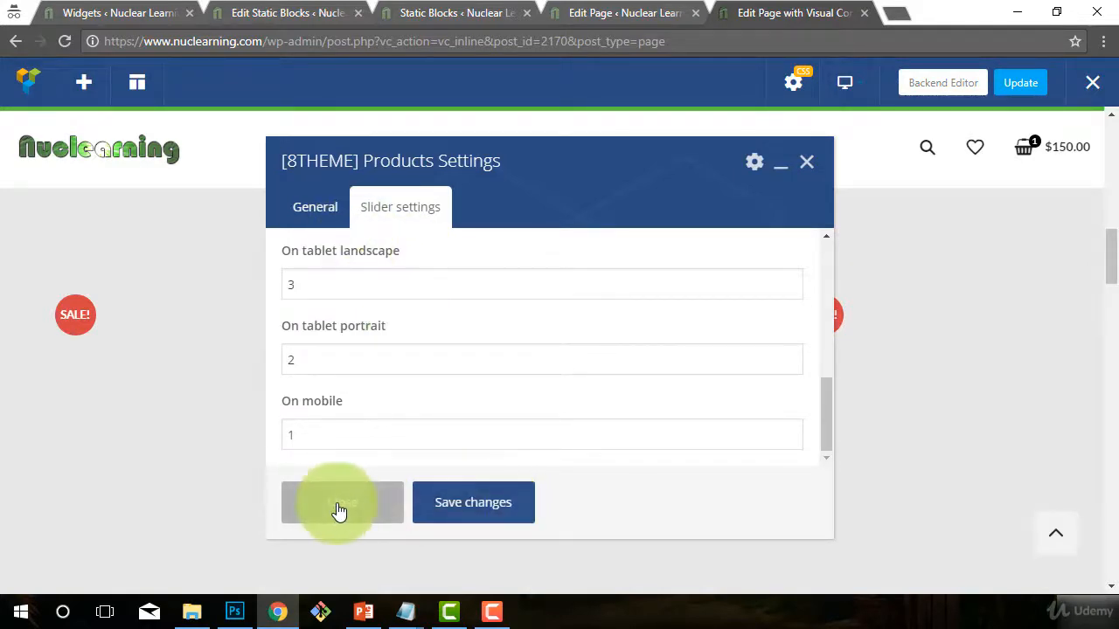
pyautogui.click(340, 512)
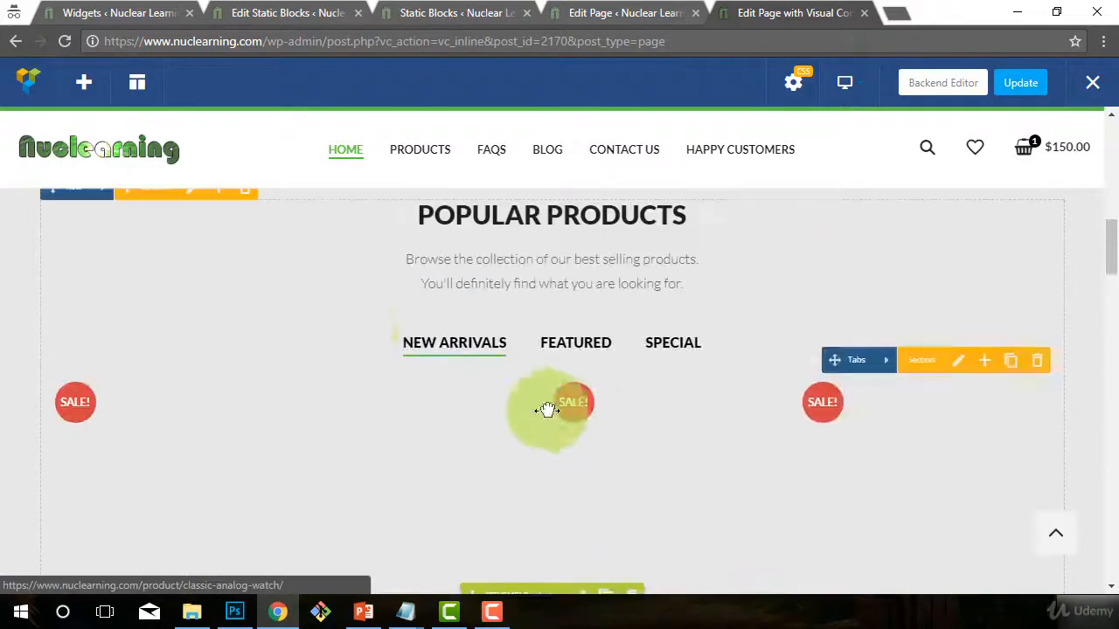
# Step: Set the products type of the New Arrivals Products element to All, then save and close its settings
pyautogui.scroll(-2, 618, 323)
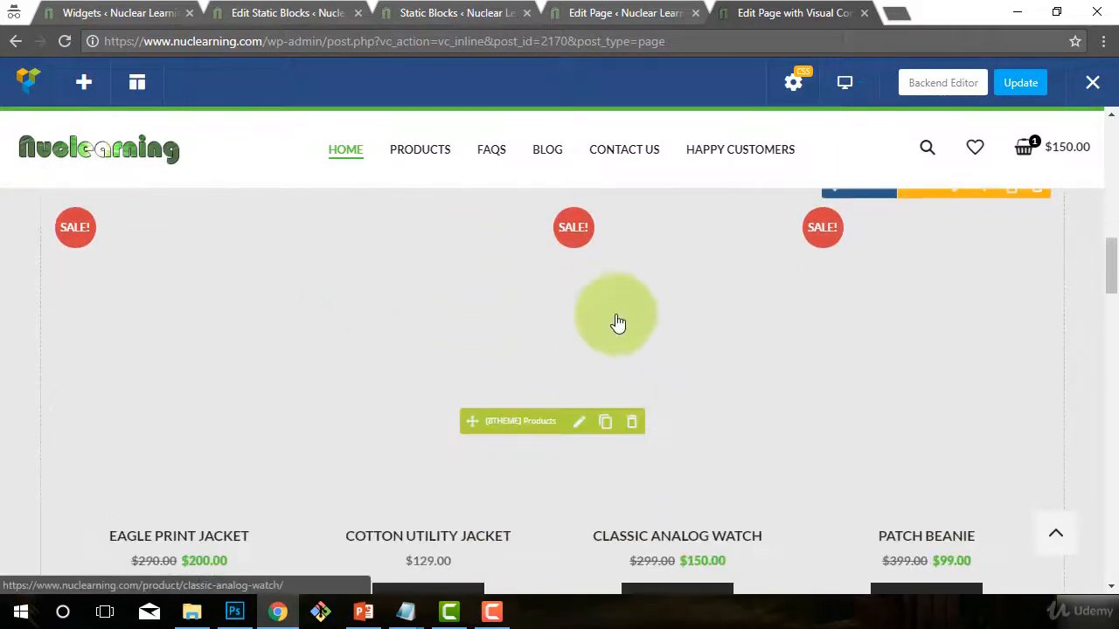
pyautogui.scroll(1, 619, 324)
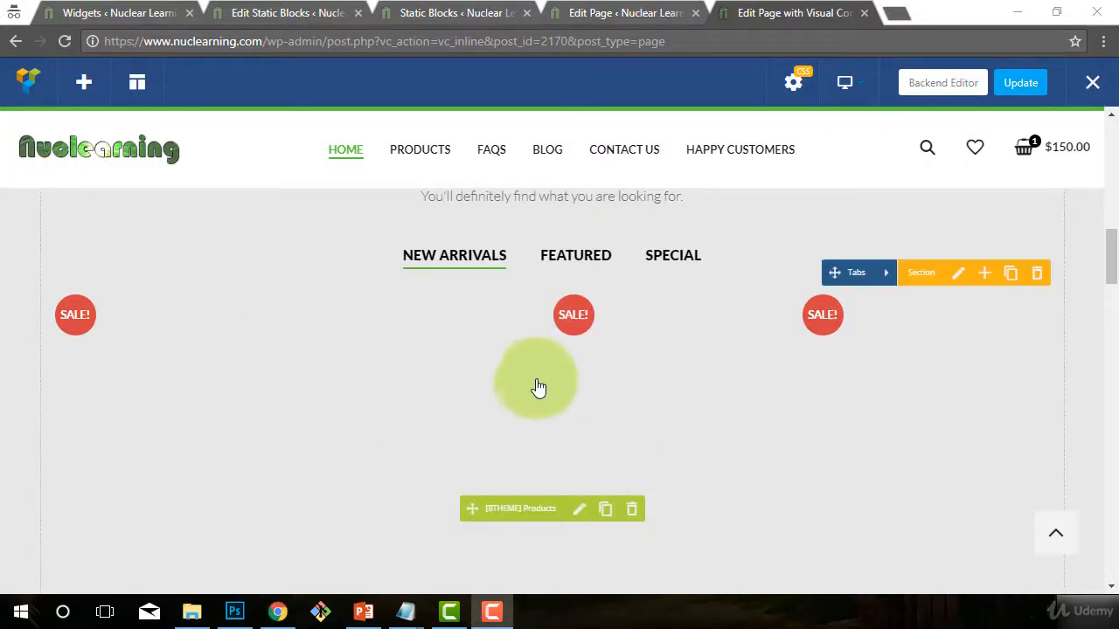
pyautogui.click(581, 511)
pyautogui.scroll(-2, 523, 303)
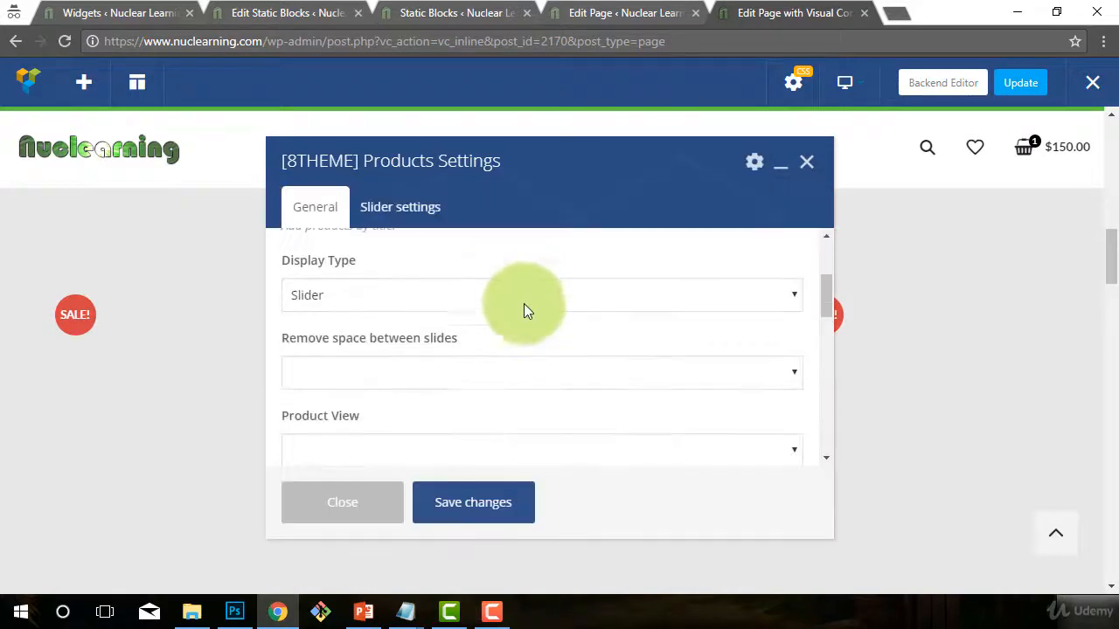
pyautogui.scroll(-5, 524, 304)
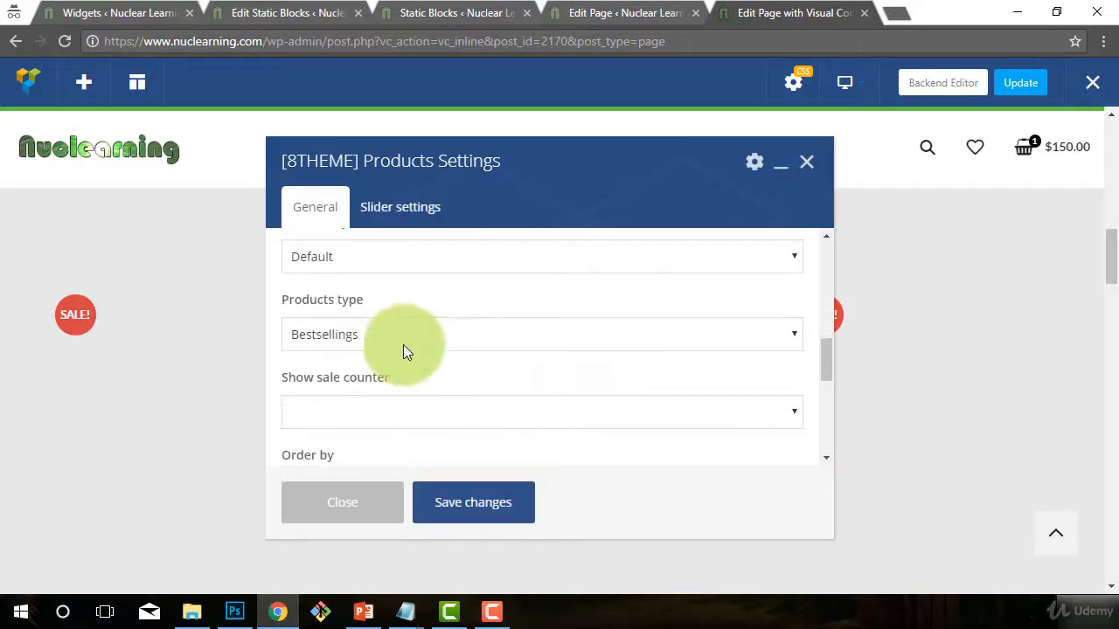
pyautogui.click(403, 350)
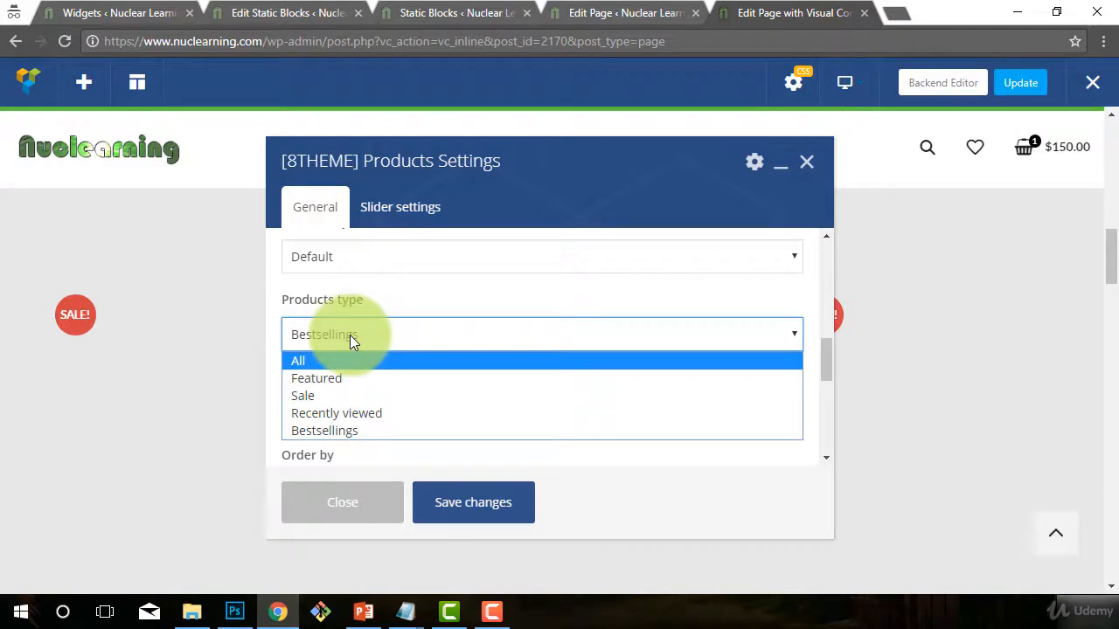
pyautogui.click(319, 360)
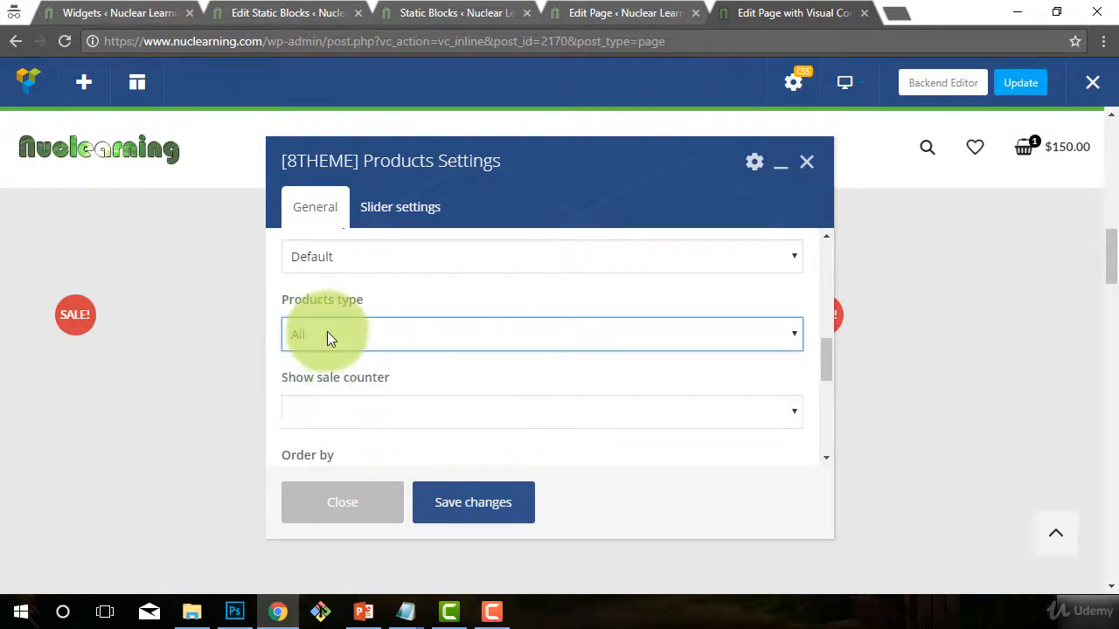
pyautogui.click(461, 510)
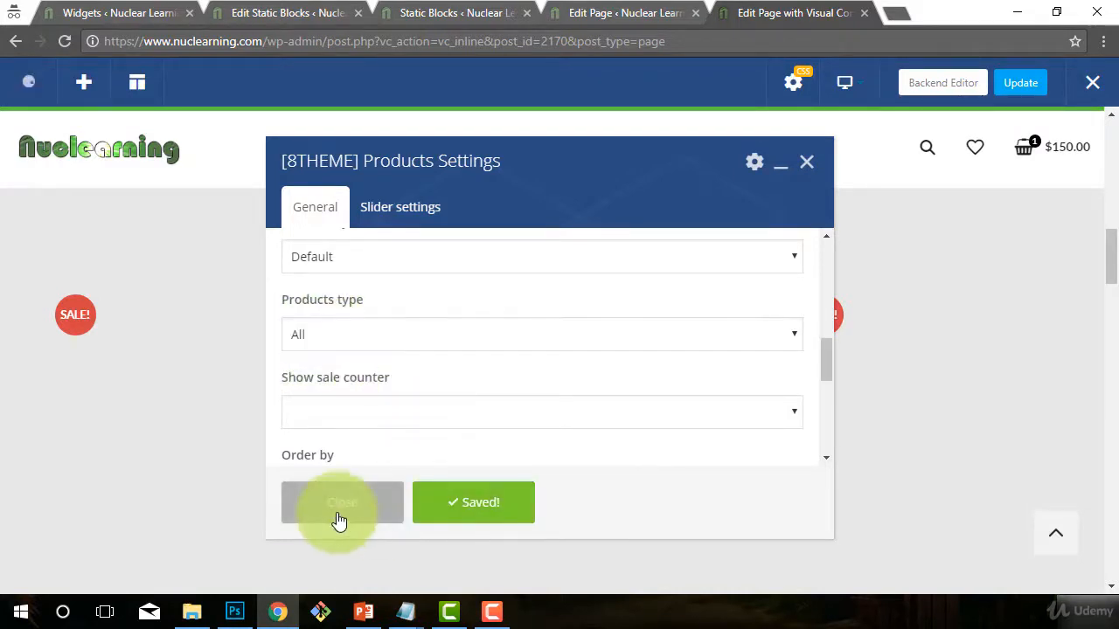
pyautogui.click(338, 516)
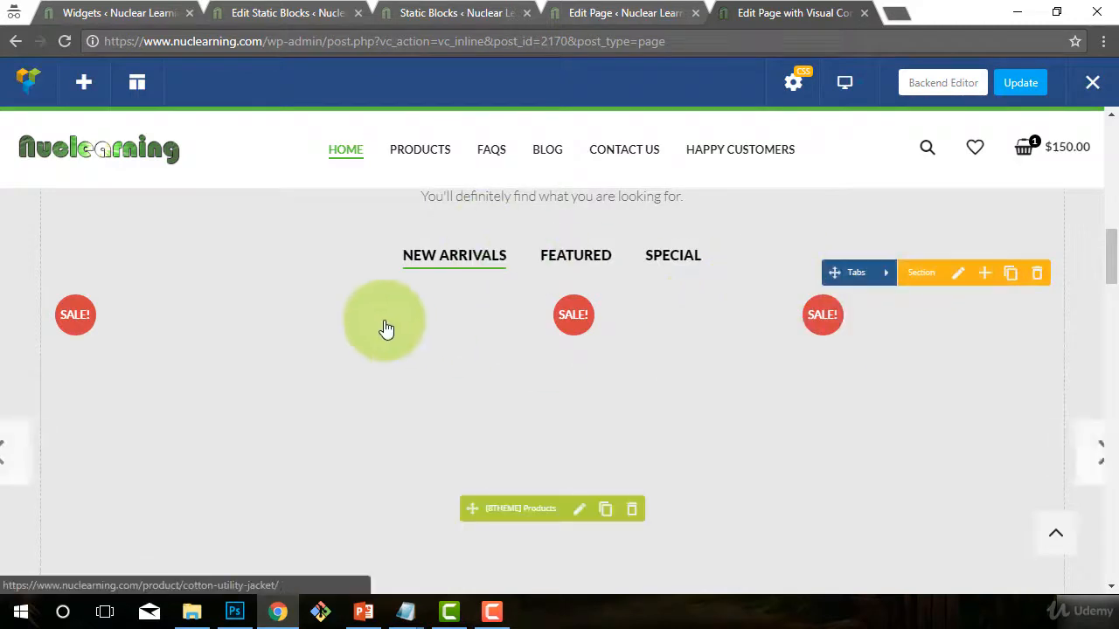
pyautogui.scroll(2, 560, 349)
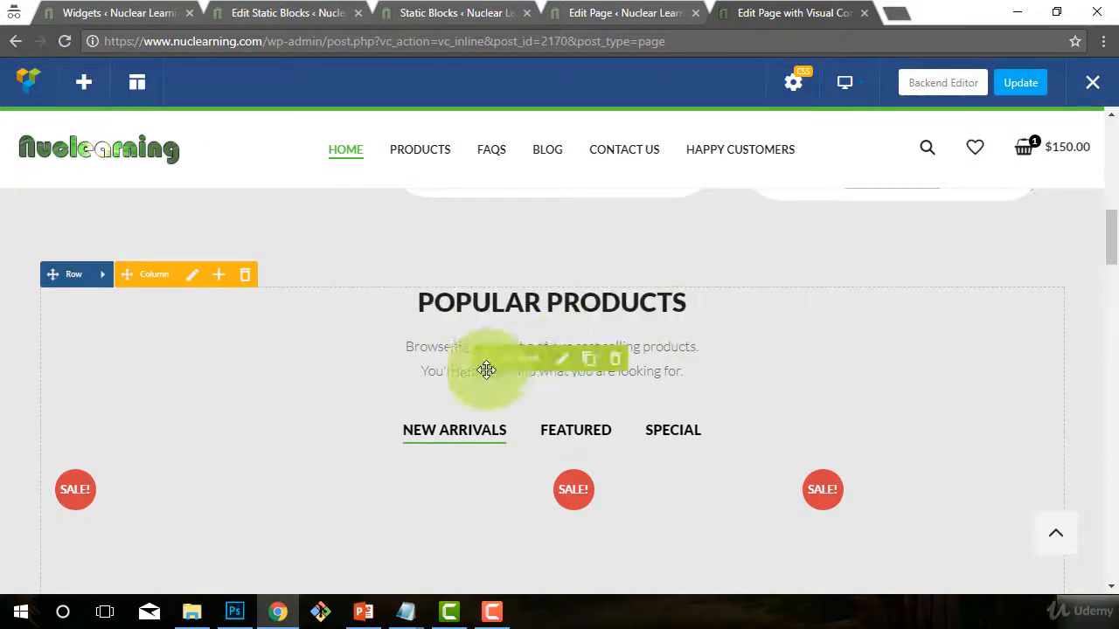
pyautogui.scroll(-2, 537, 408)
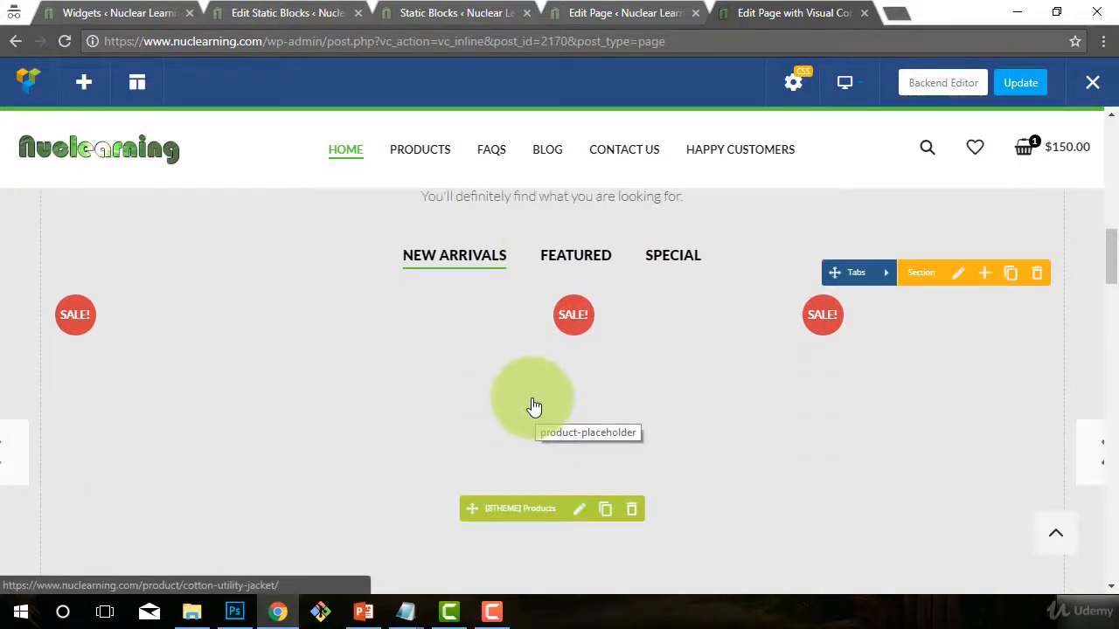
pyautogui.scroll(1, 534, 408)
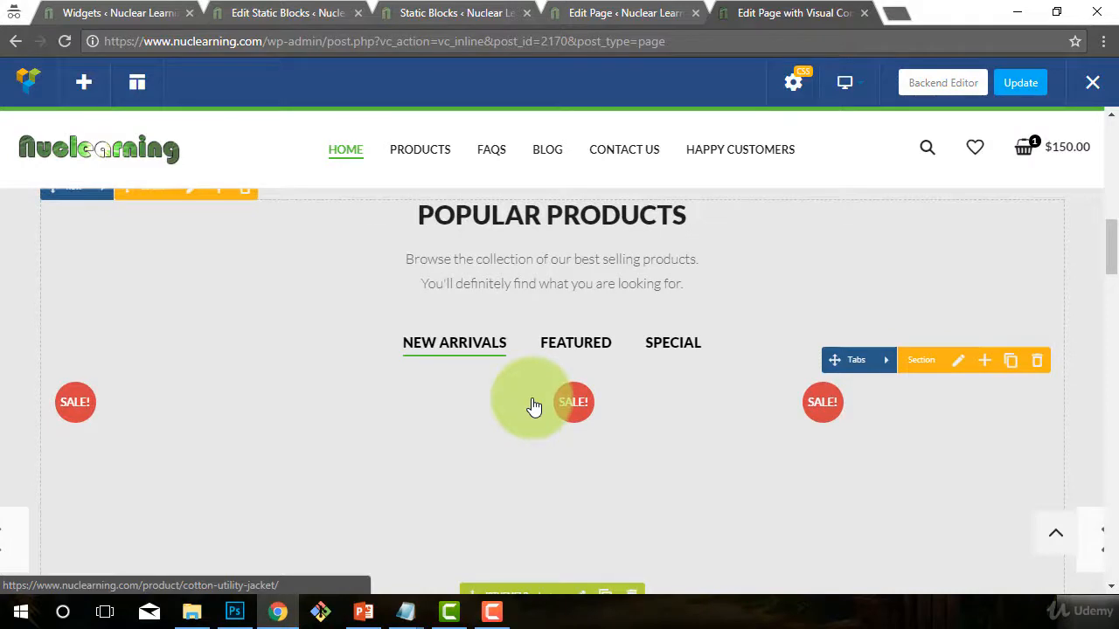
pyautogui.scroll(-1, 534, 407)
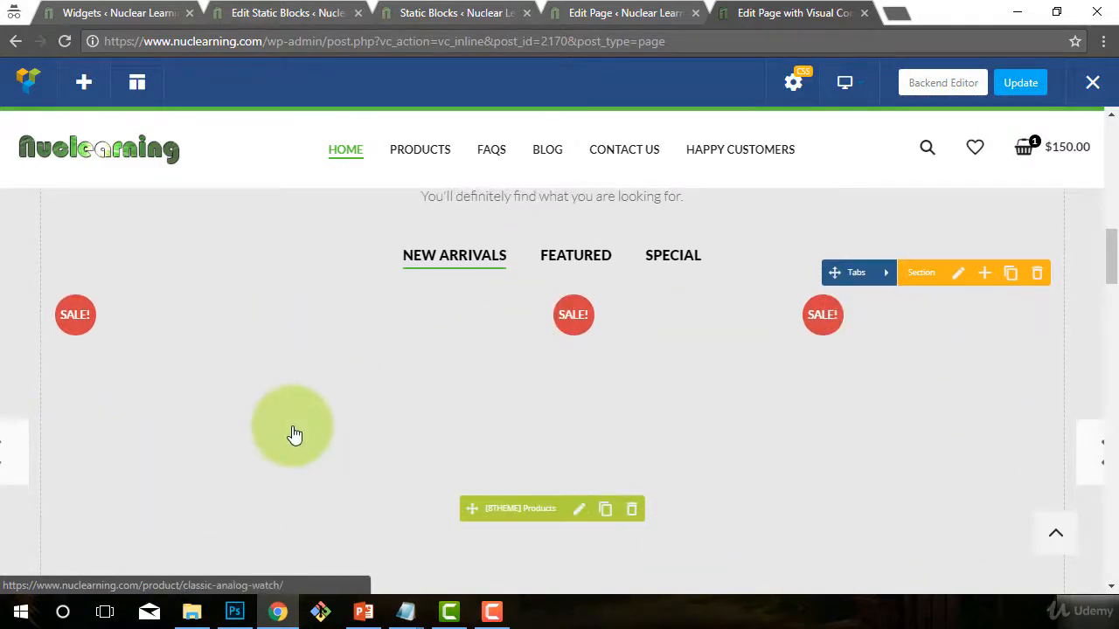
pyautogui.scroll(1, 805, 459)
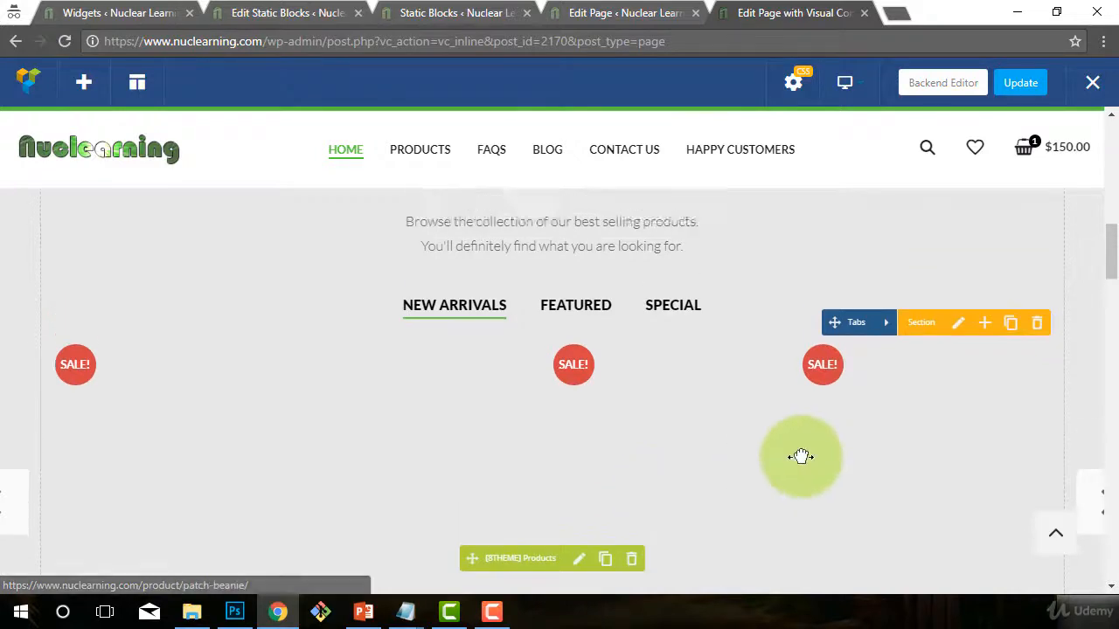
# Step: Change the Popular Products section's title to "BEST PRODUCTS" in the Title with text settings
pyautogui.click(588, 216)
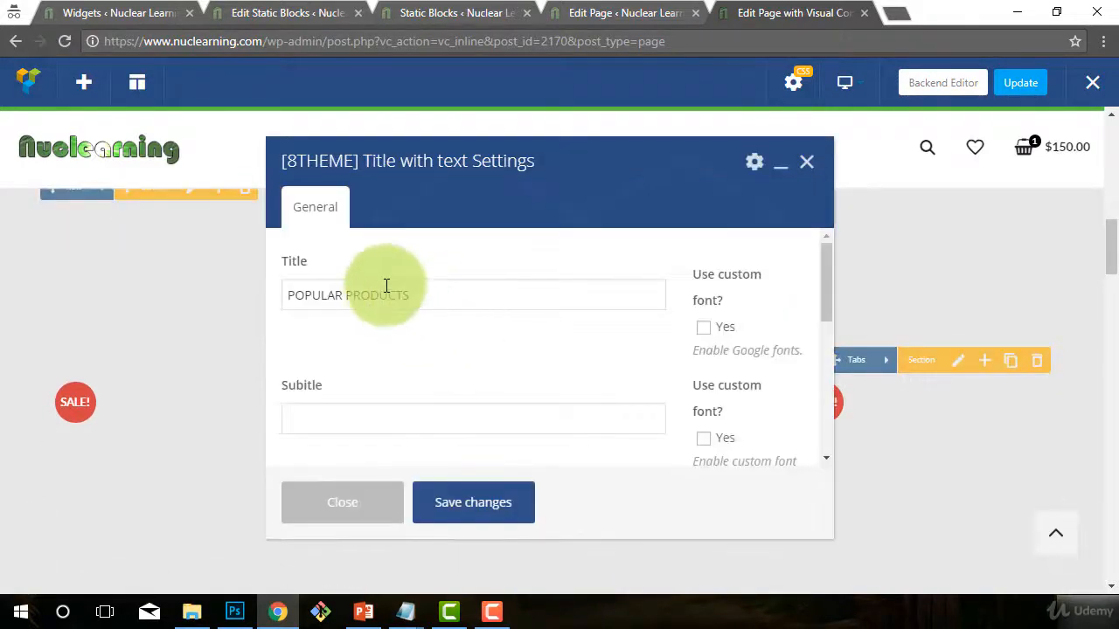
pyautogui.moveTo(343, 295); pyautogui.dragTo(87, 284)
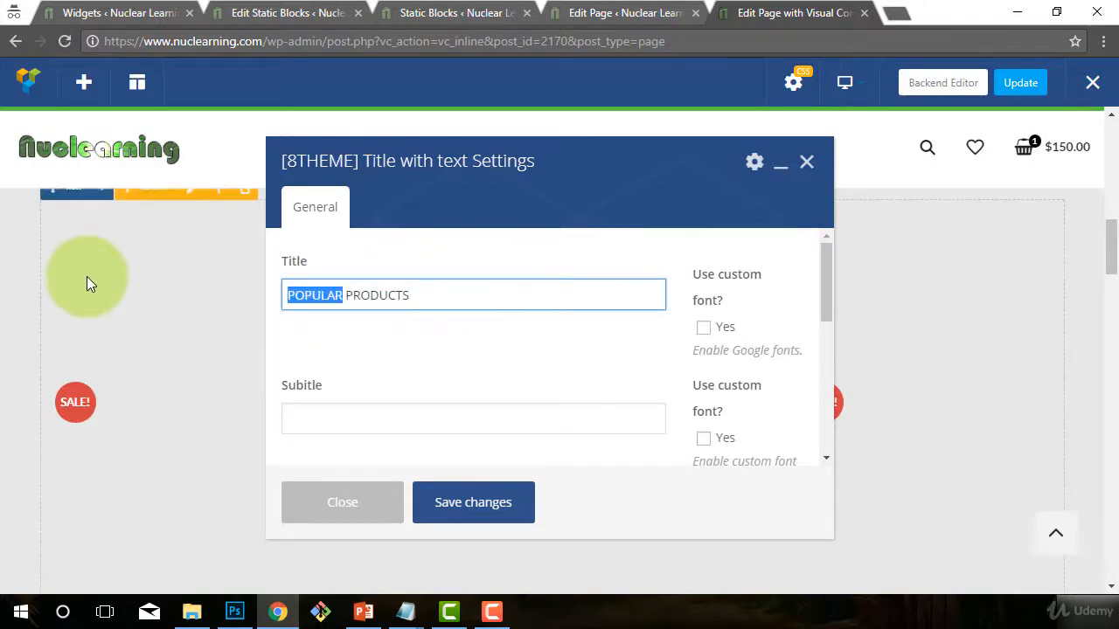
pyautogui.write('BEST')
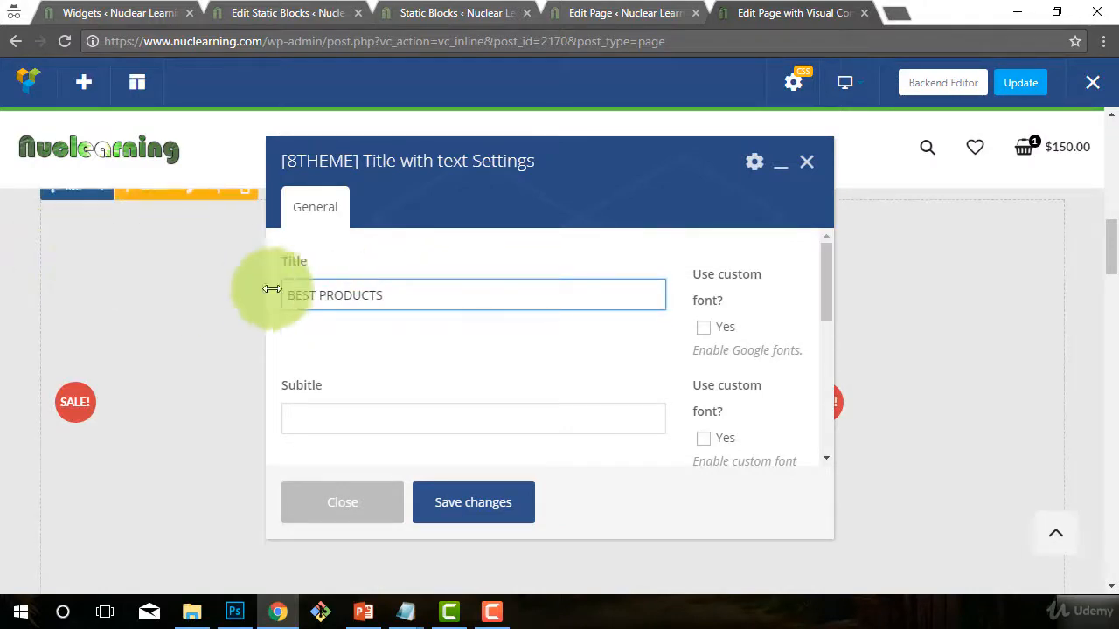
# Step: Restore the section title to "POPULAR PRODUCTS", then save and close the title settings
pyautogui.moveTo(315, 295); pyautogui.dragTo(229, 276)
pyautogui.write('PO')
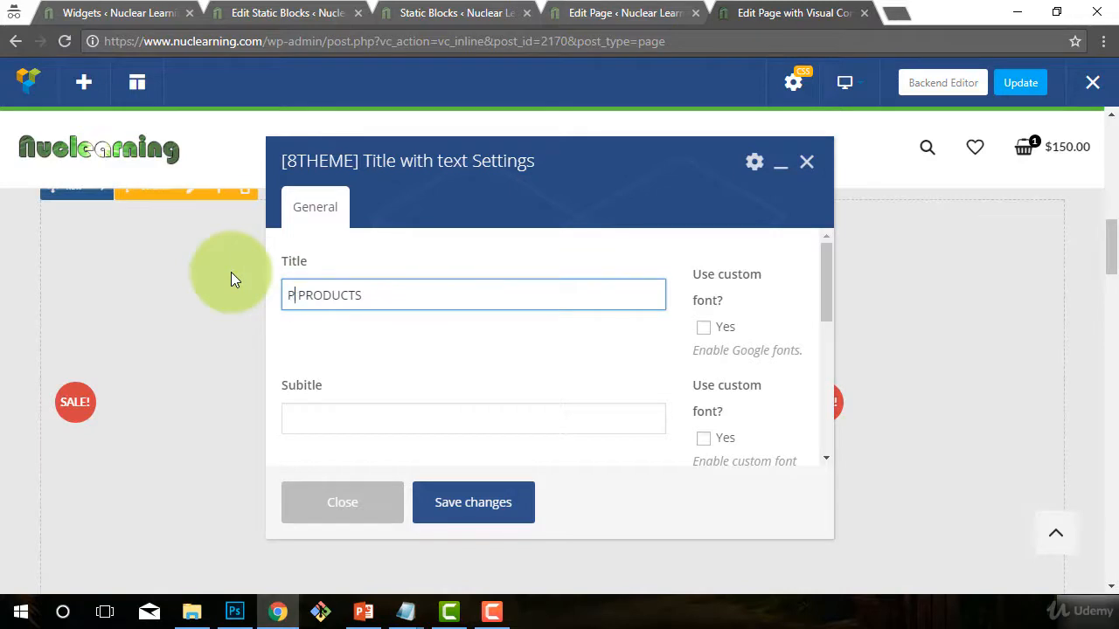
pyautogui.write('PULAR')
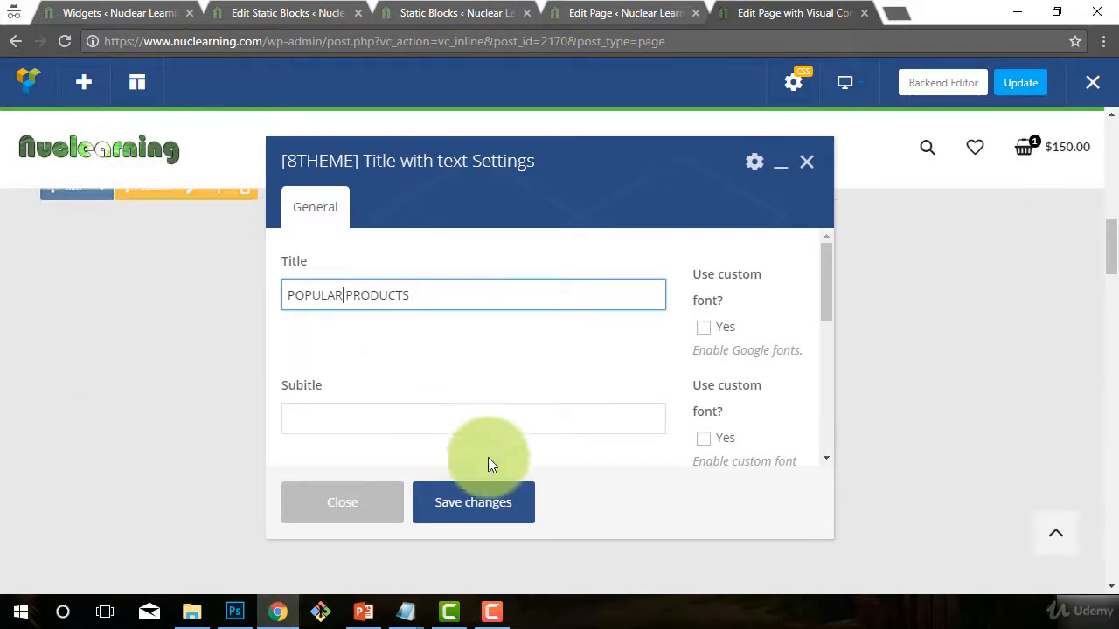
pyautogui.click(469, 499)
pyautogui.click(353, 518)
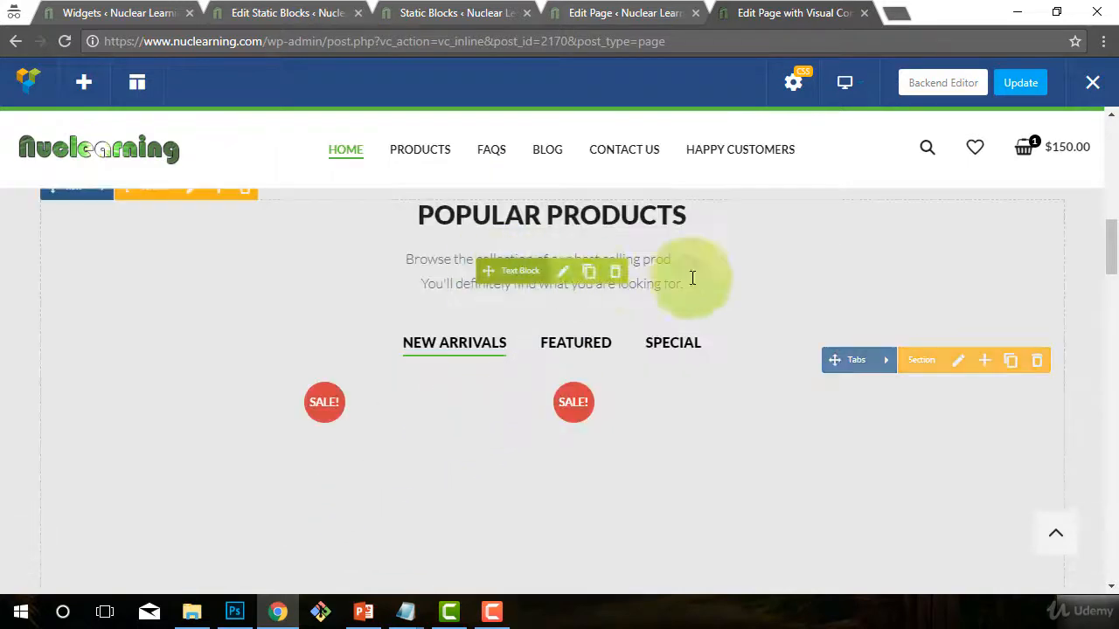
# Step: Examine the Popular Products carousel and the Product Categories section below it
pyautogui.scroll(-1, 691, 315)
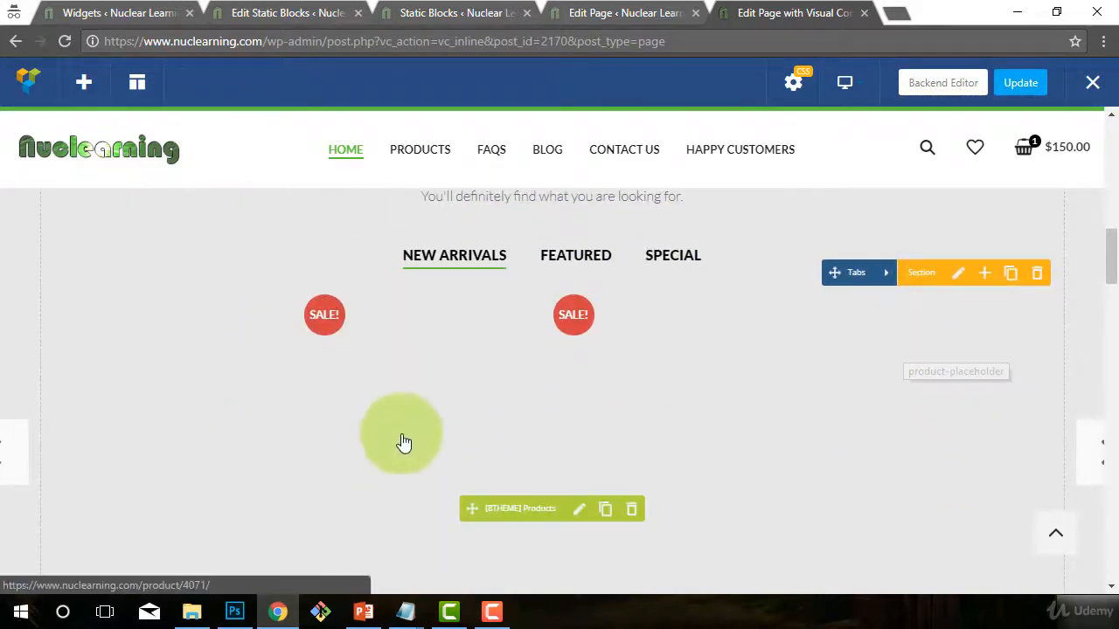
pyautogui.scroll(1, 781, 449)
pyautogui.scroll(-1, 392, 445)
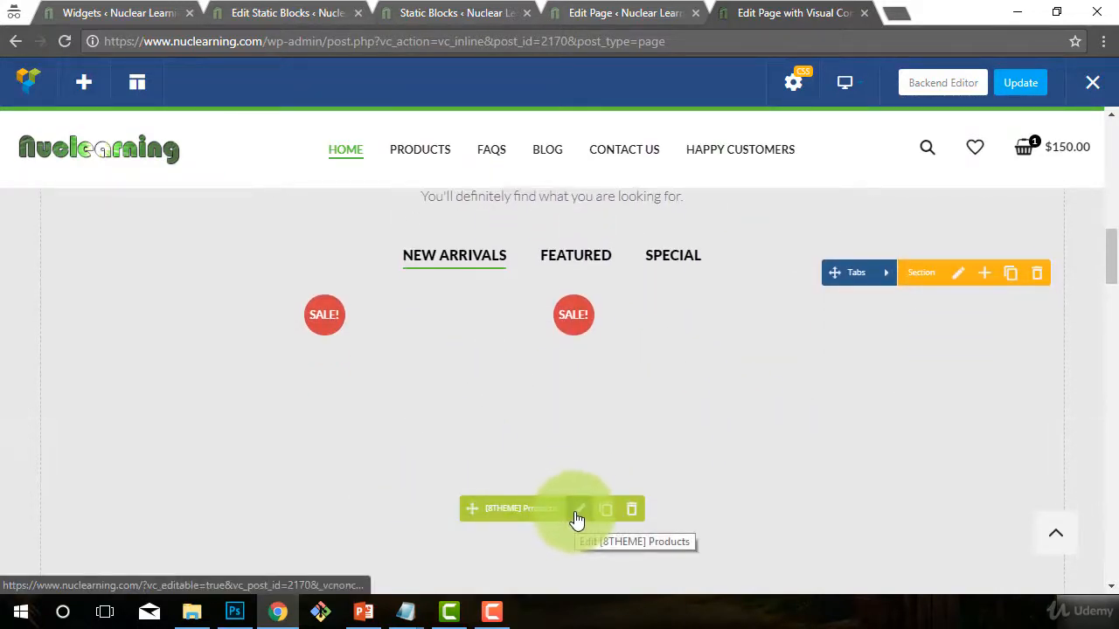
pyautogui.scroll(-1, 697, 410)
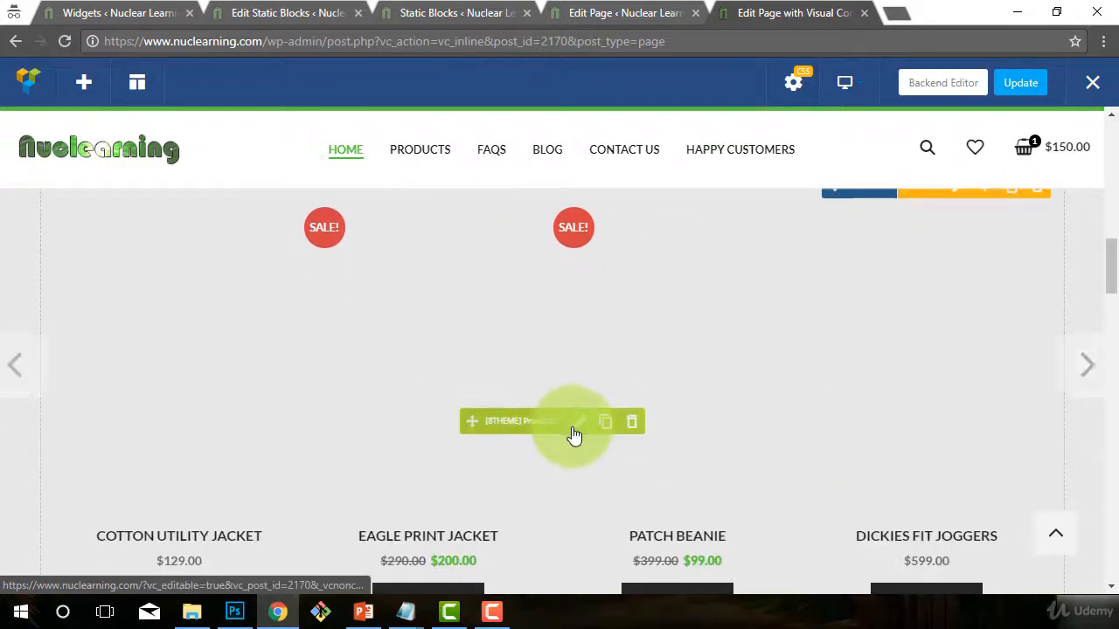
pyautogui.scroll(-3, 582, 437)
pyautogui.scroll(3, 556, 360)
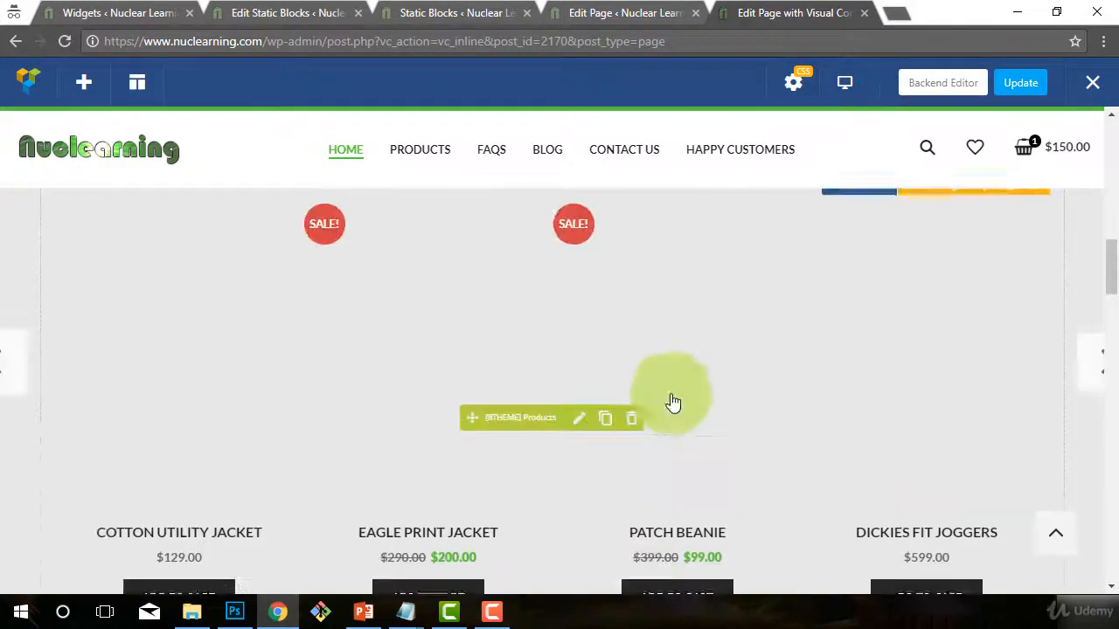
pyautogui.scroll(-2, 550, 442)
pyautogui.scroll(-3, 807, 478)
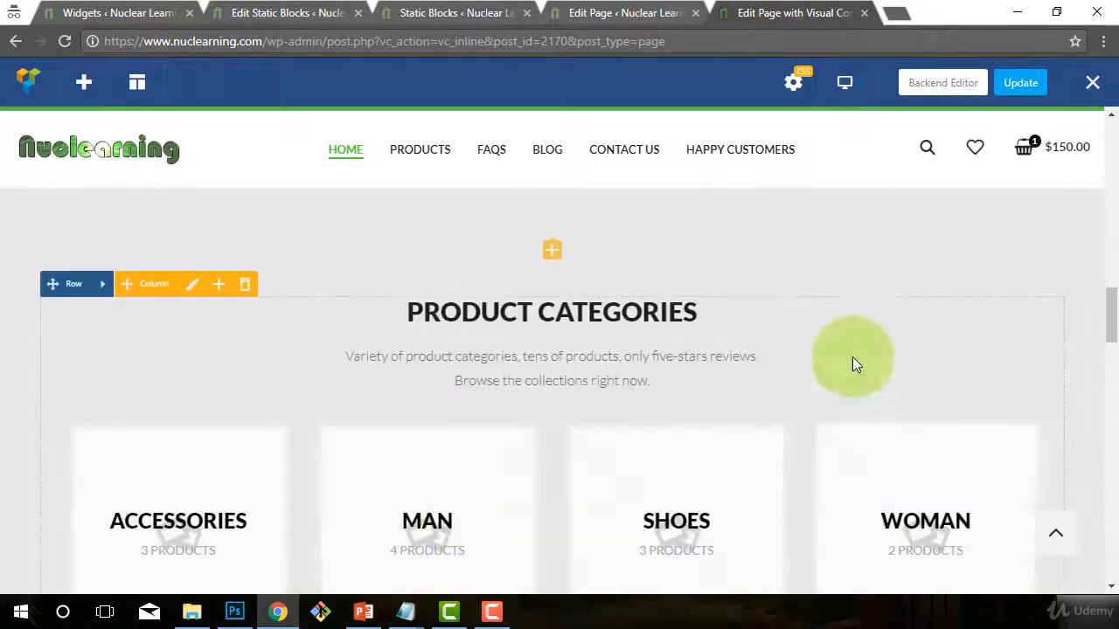
pyautogui.scroll(5, 767, 347)
pyautogui.scroll(4, 799, 414)
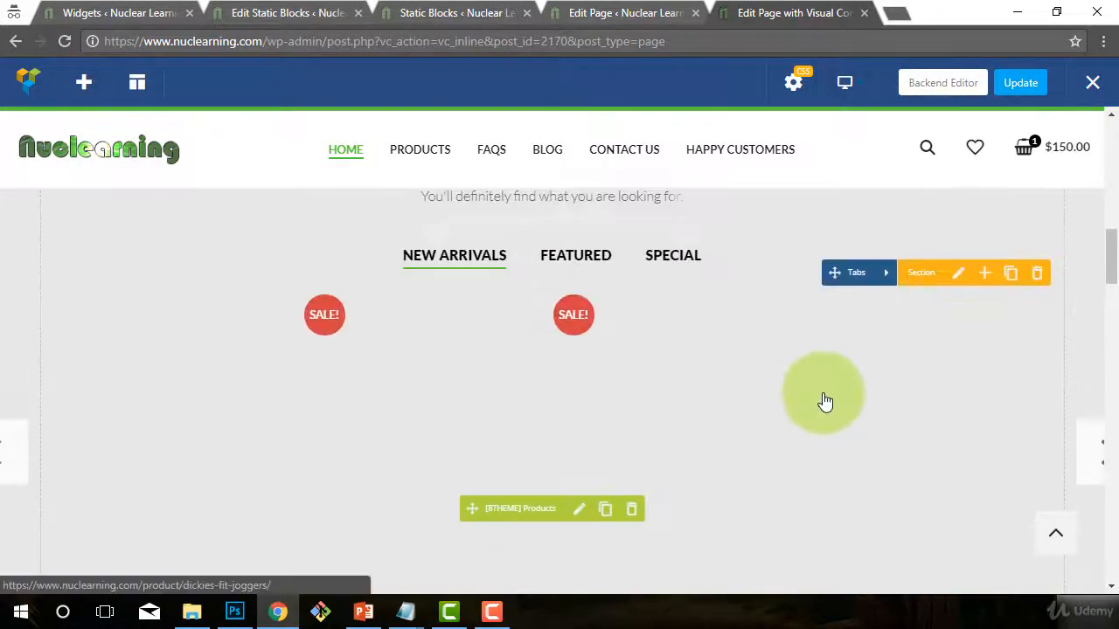
# Step: Open the settings of the Popular Products row and set its row stretch to Stretch row and content
pyautogui.scroll(-2, 330, 485)
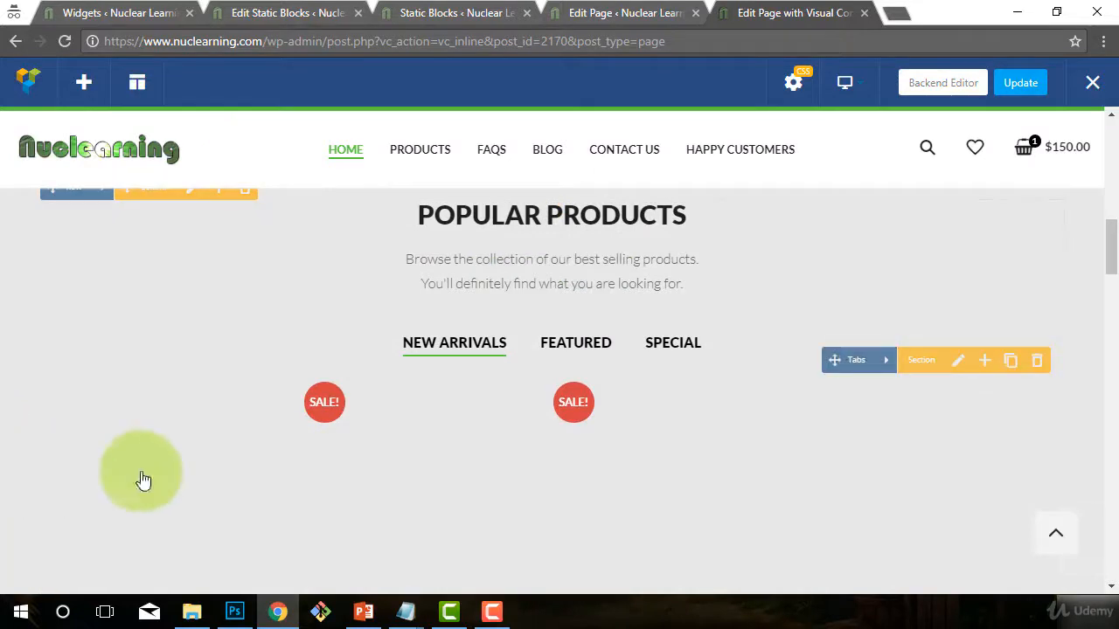
pyautogui.scroll(1, 112, 394)
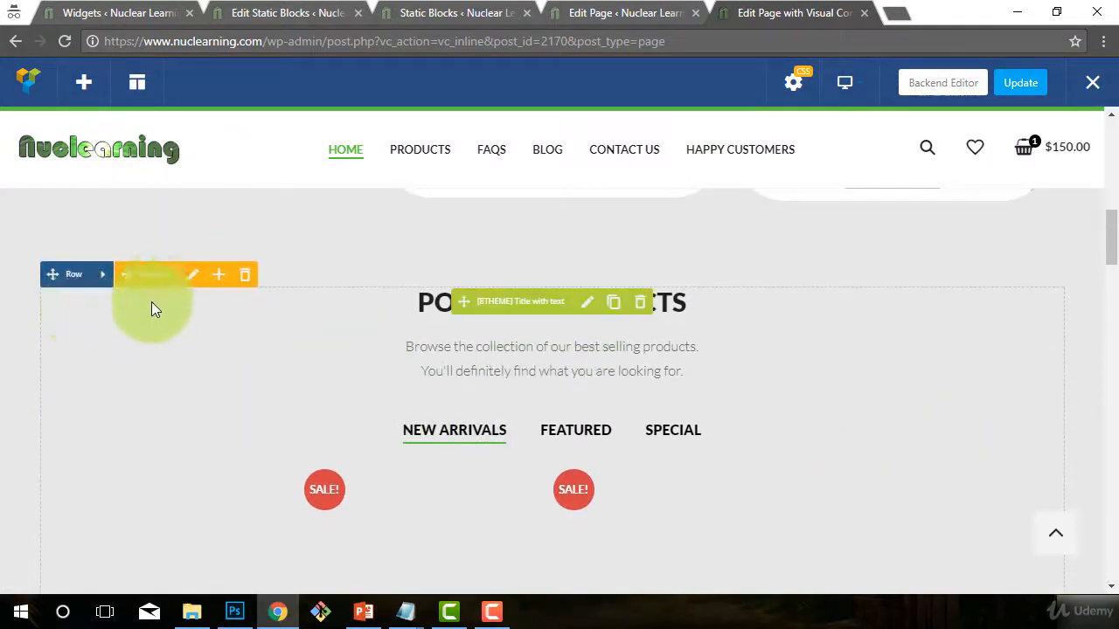
pyautogui.moveTo(103, 287)
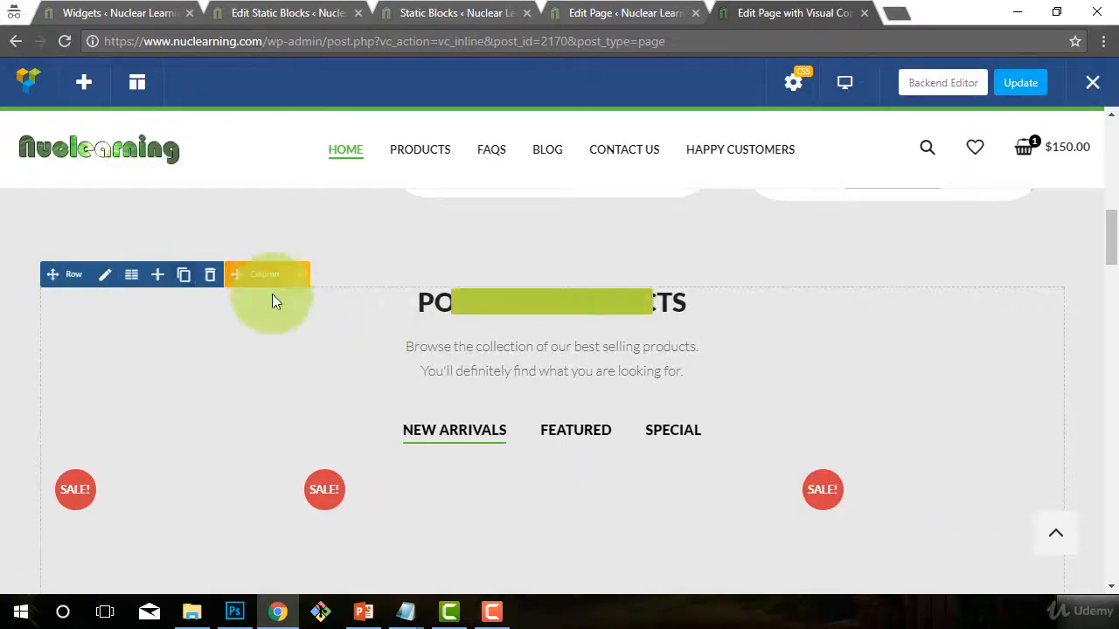
pyautogui.click(103, 286)
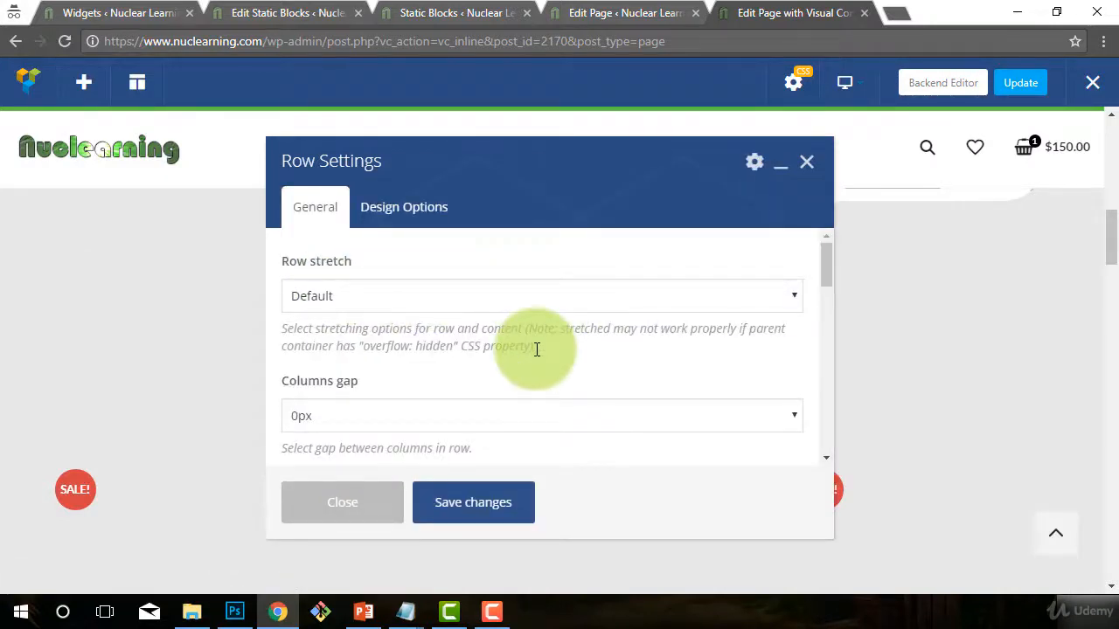
pyautogui.click(491, 295)
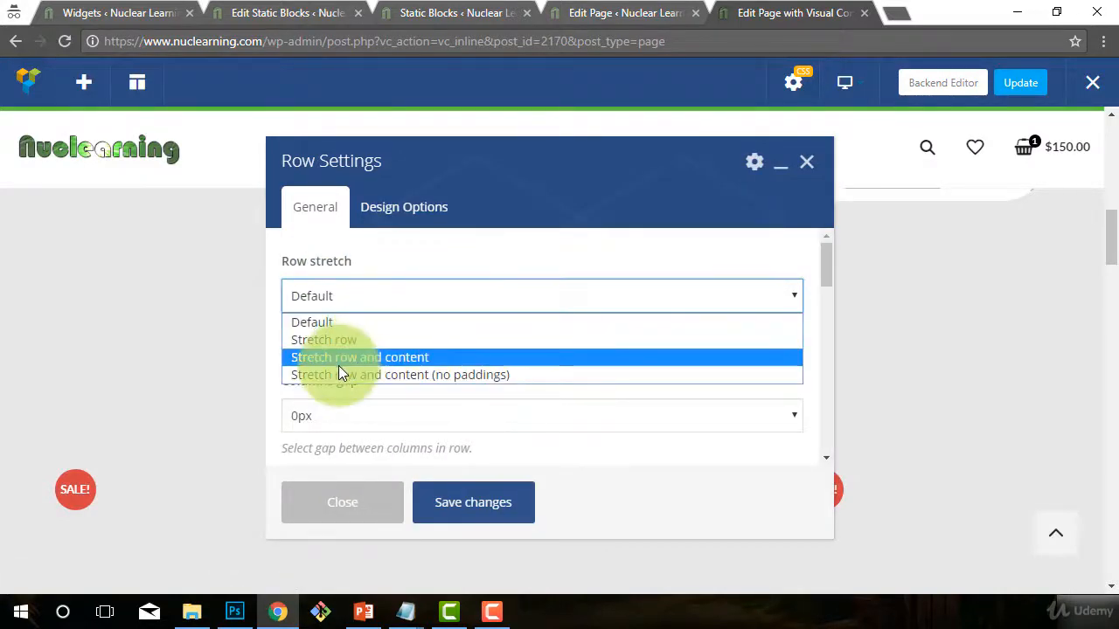
pyautogui.click(329, 359)
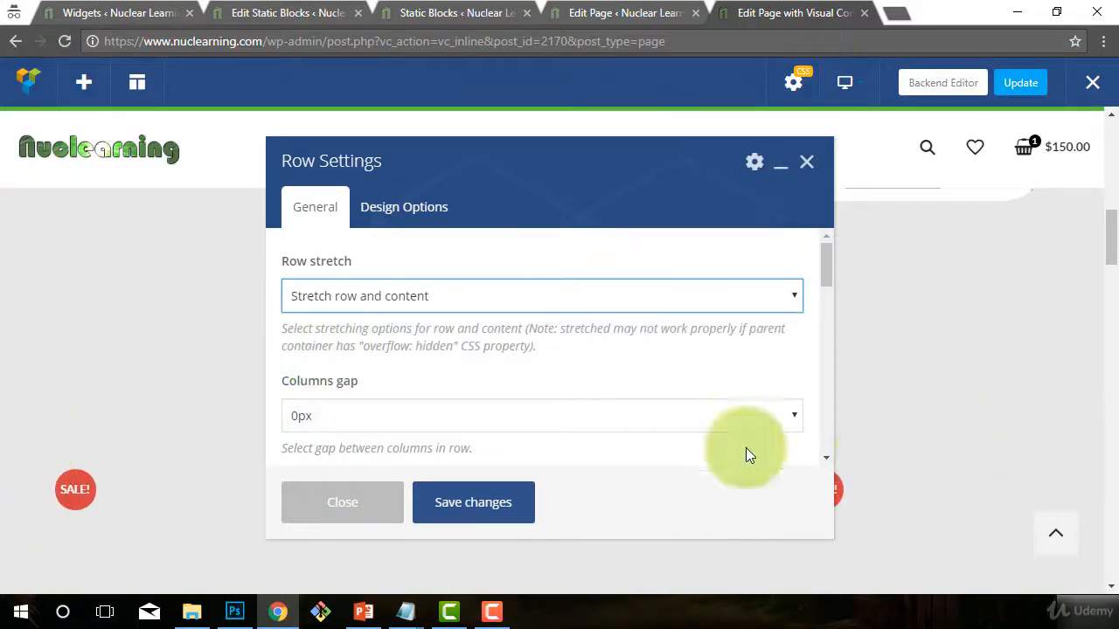
# Step: Set the Popular Products row's parallax type to Simple
pyautogui.scroll(-2, 511, 367)
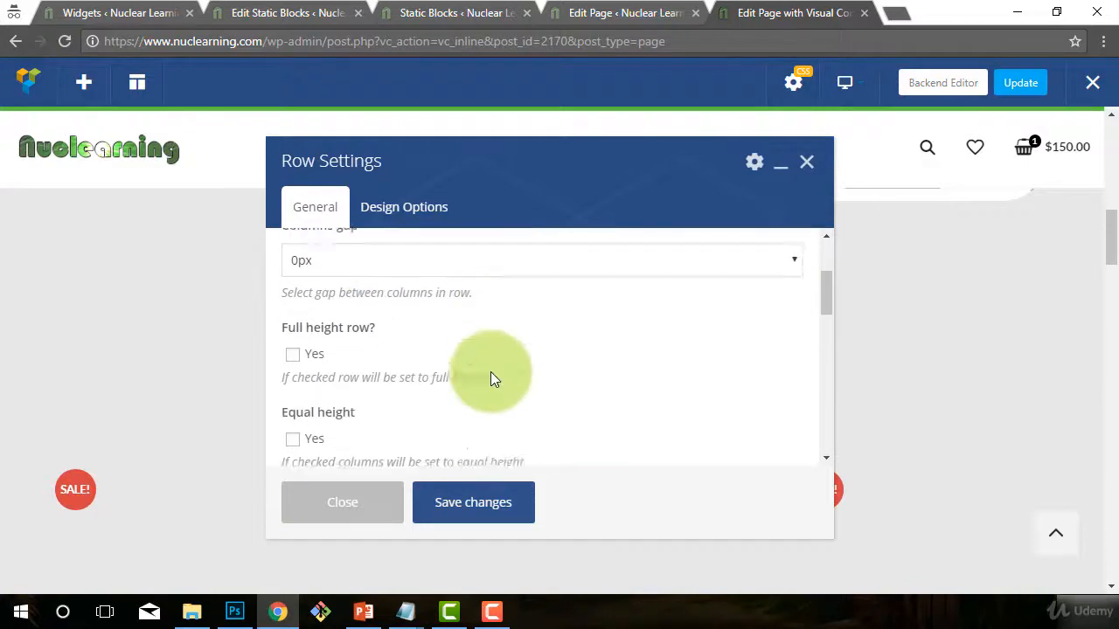
pyautogui.scroll(-1, 485, 351)
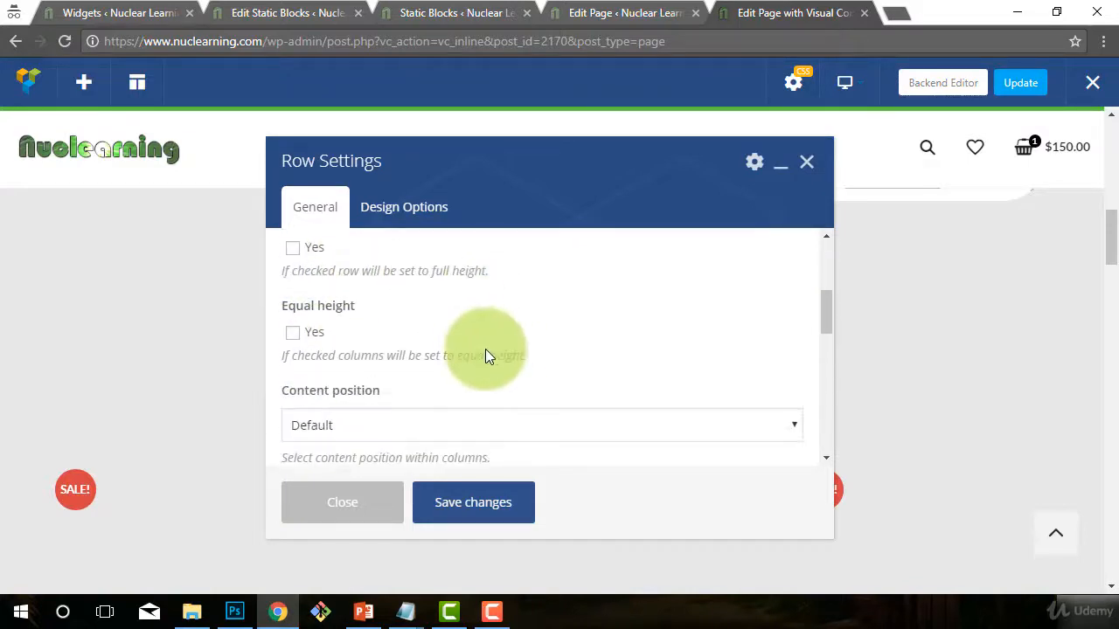
pyautogui.scroll(-1, 476, 358)
pyautogui.scroll(2, 459, 361)
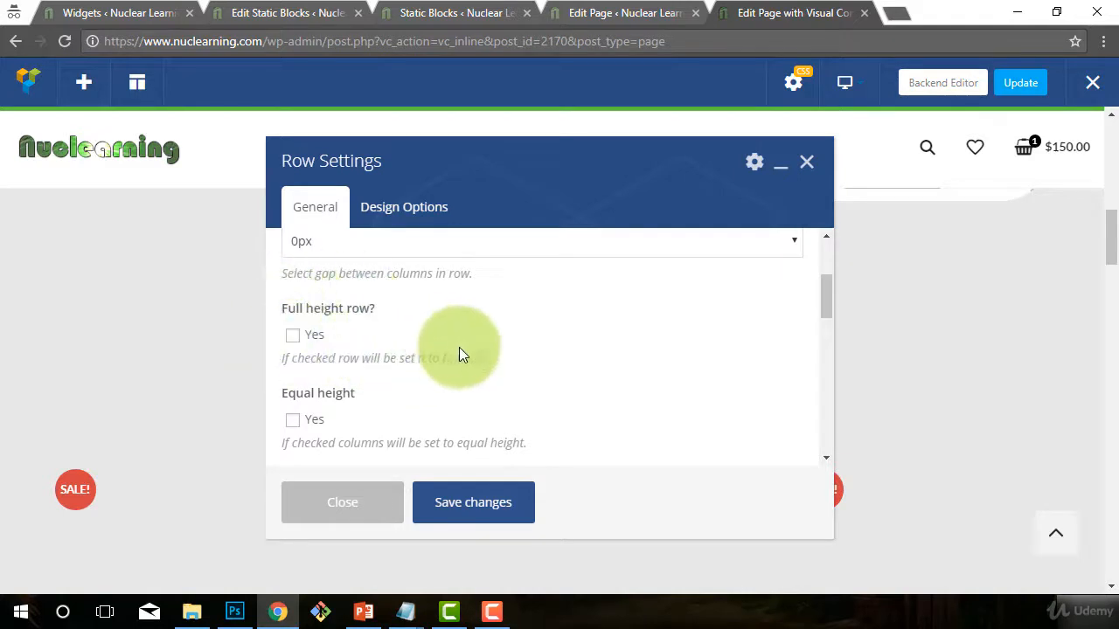
pyautogui.scroll(-2, 509, 291)
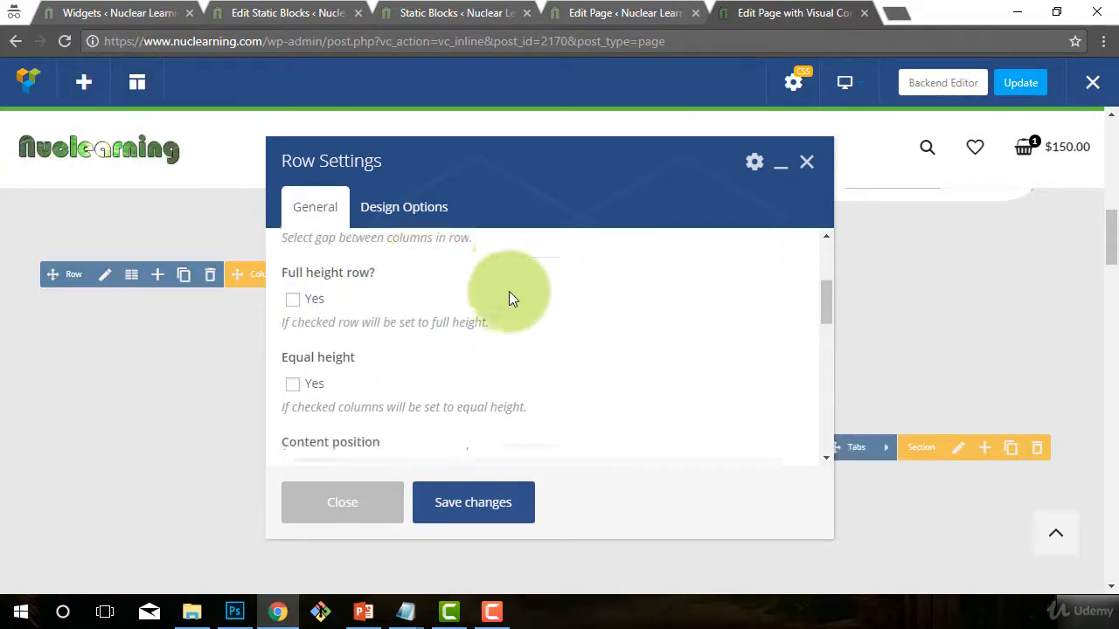
pyautogui.scroll(-2, 535, 330)
pyautogui.scroll(-3, 643, 374)
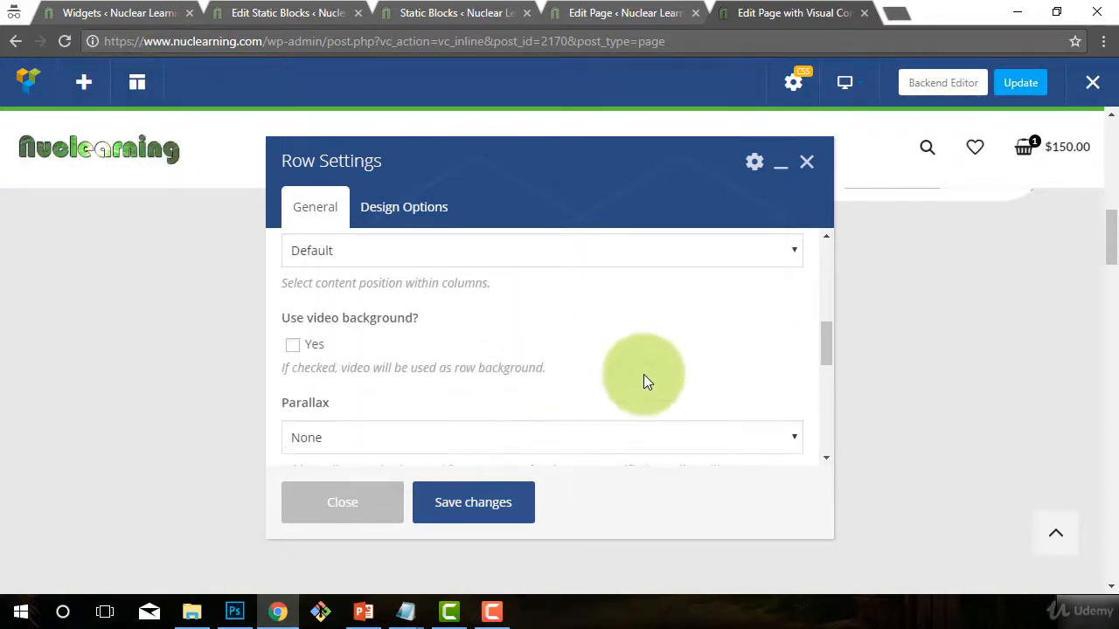
pyautogui.scroll(-1, 639, 369)
pyautogui.click(373, 353)
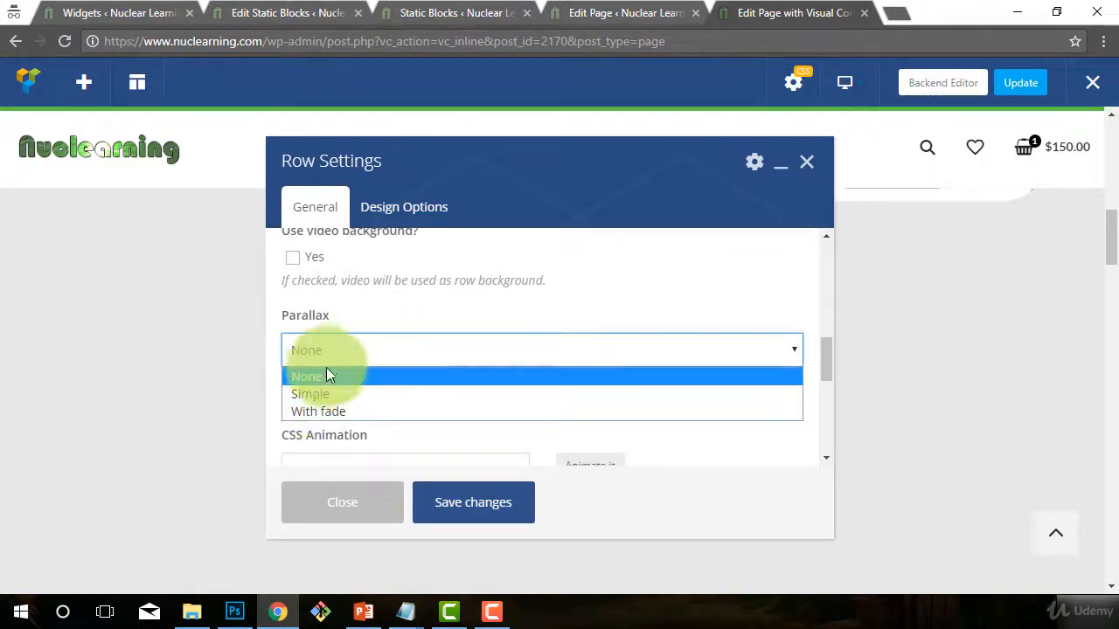
pyautogui.click(316, 394)
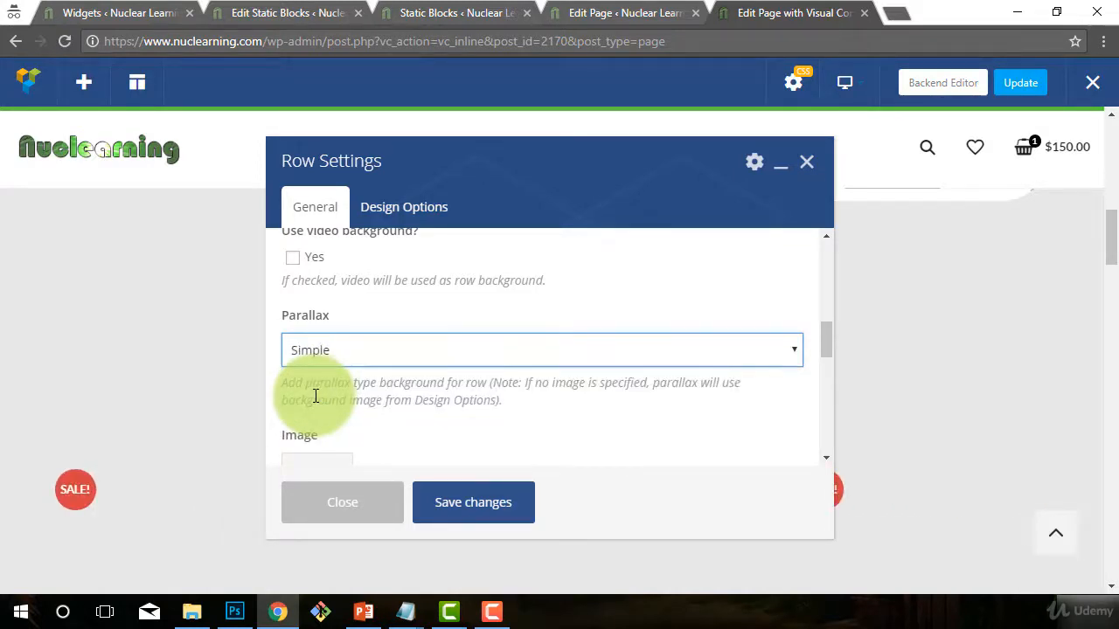
# Step: Use the 1600 × 900 Water image from the media library as the parallax background, then save and close the row settings
pyautogui.scroll(-1, 425, 418)
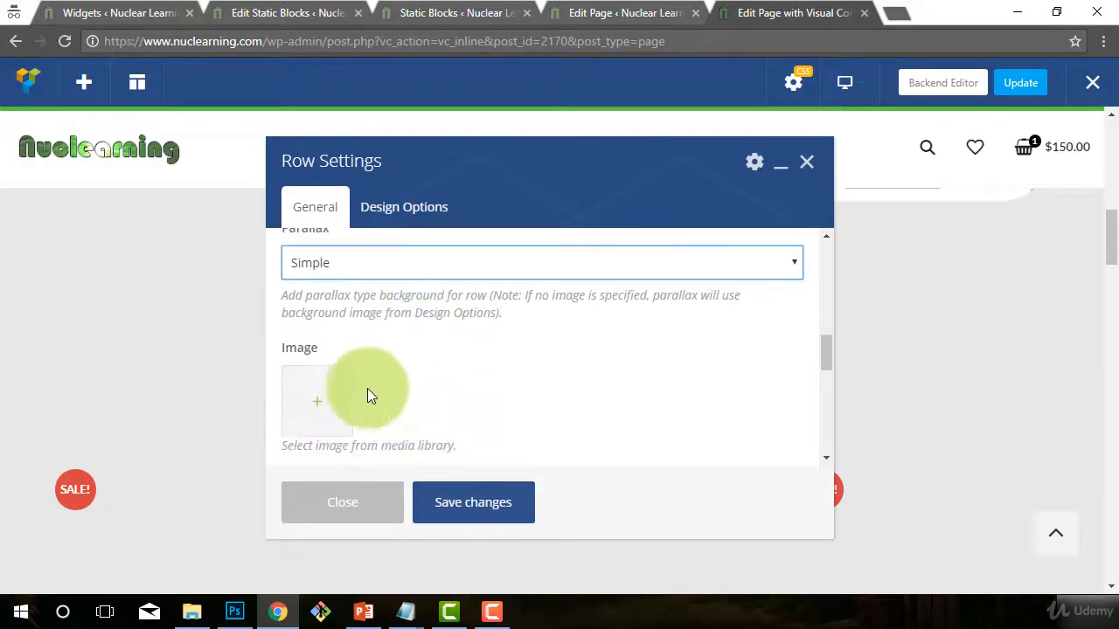
pyautogui.click(320, 405)
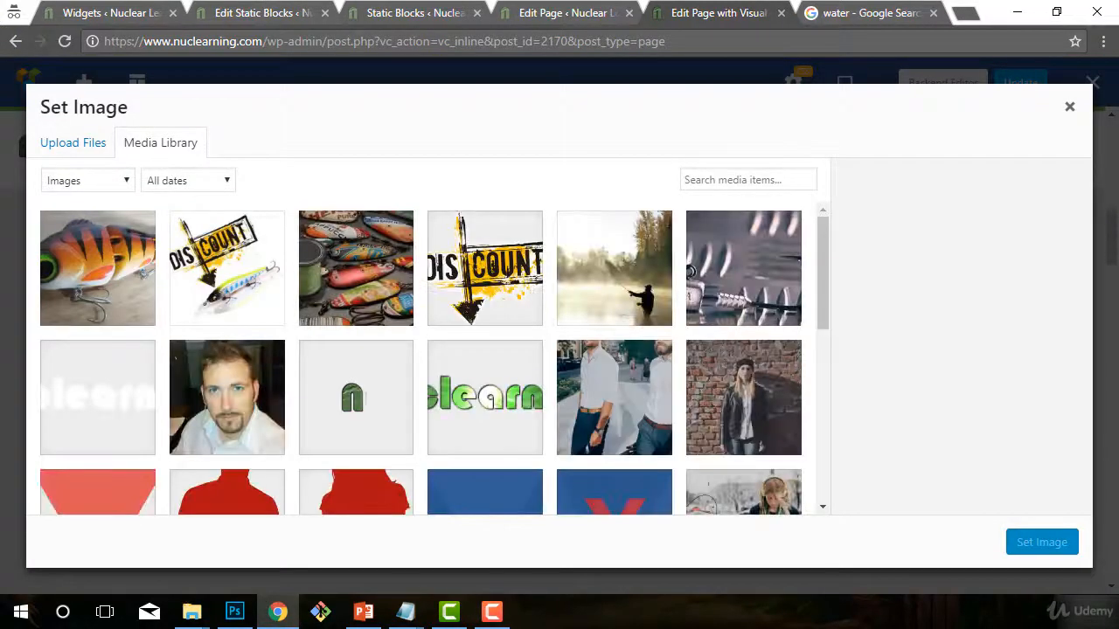
pyautogui.press('F9')
pyautogui.moveTo(5, 516); pyautogui.dragTo(267, 482)
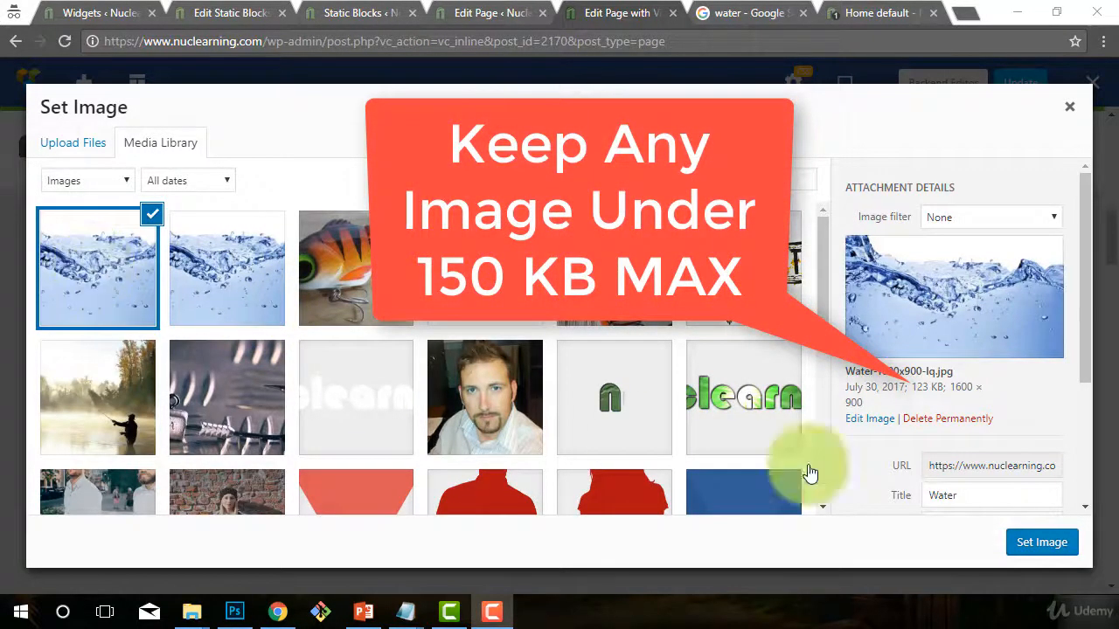
pyautogui.click(1042, 542)
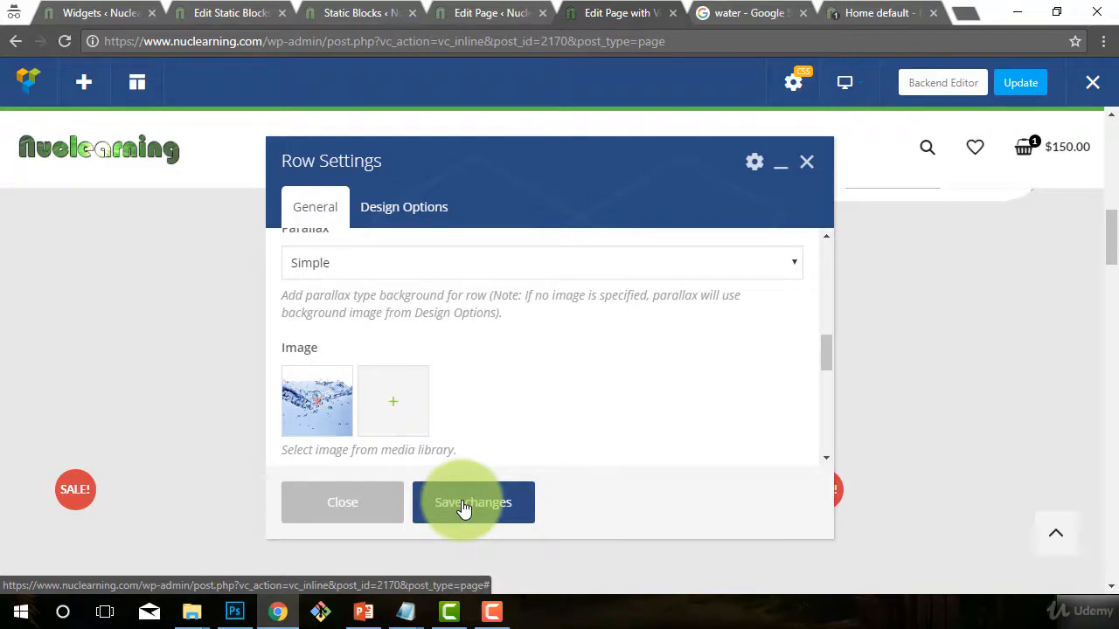
pyautogui.scroll(-3, 533, 399)
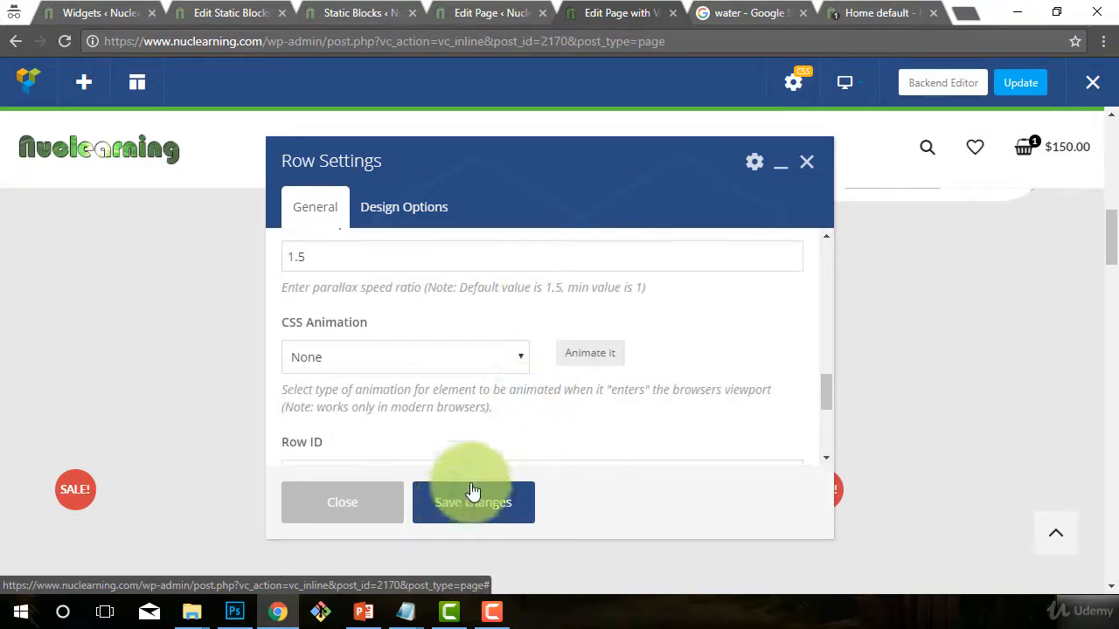
pyautogui.scroll(1, 492, 429)
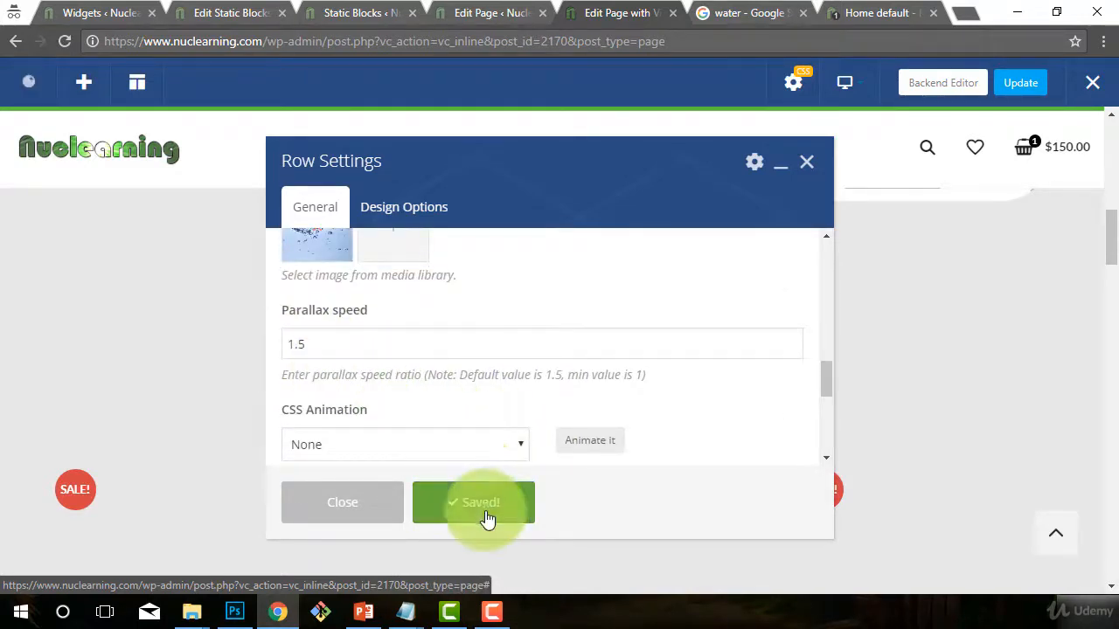
pyautogui.click(342, 516)
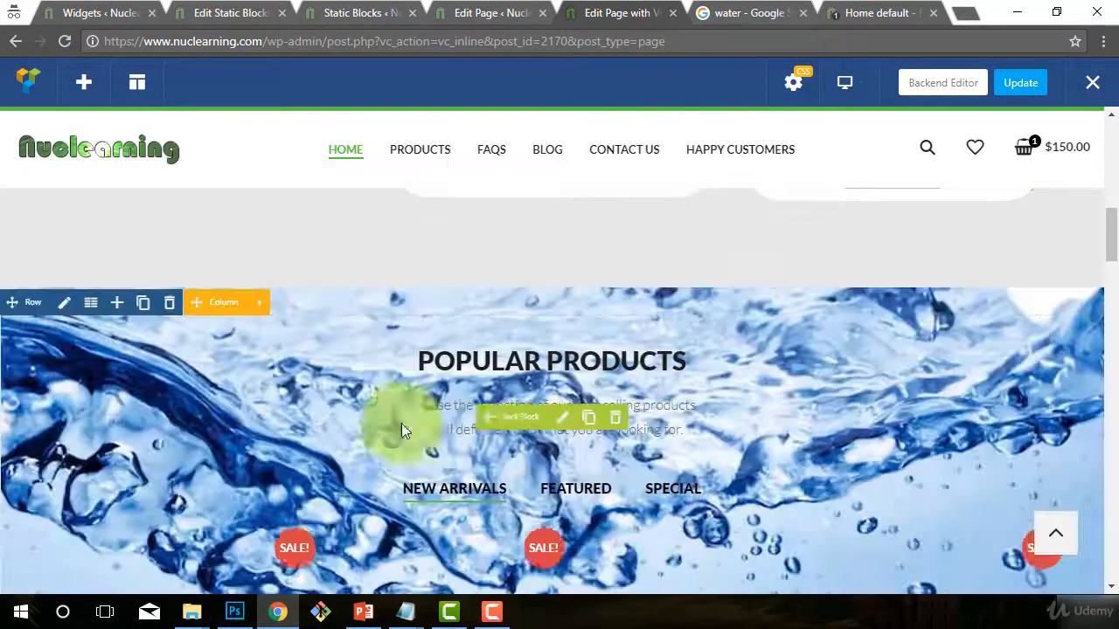
# Step: Examine how the water parallax background moves and fits behind the Popular Products title, tabs and product carousel
pyautogui.scroll(1, 482, 425)
pyautogui.scroll(-5, 481, 425)
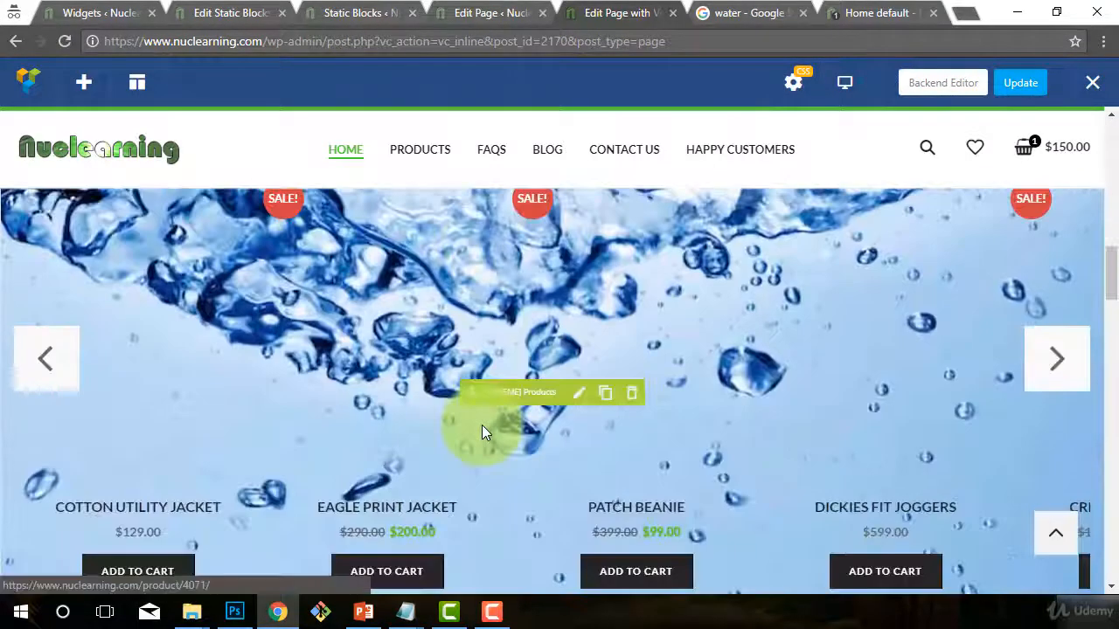
pyautogui.scroll(-3, 482, 428)
pyautogui.scroll(8, 482, 432)
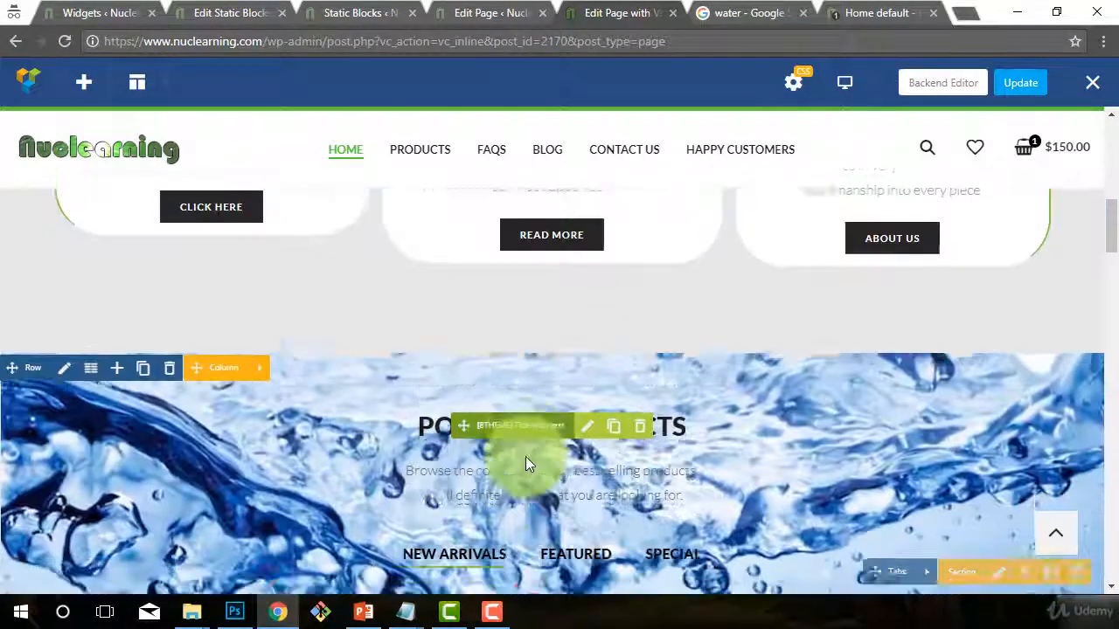
pyautogui.scroll(-2, 213, 367)
pyautogui.scroll(2, 208, 366)
pyautogui.scroll(-1, 208, 366)
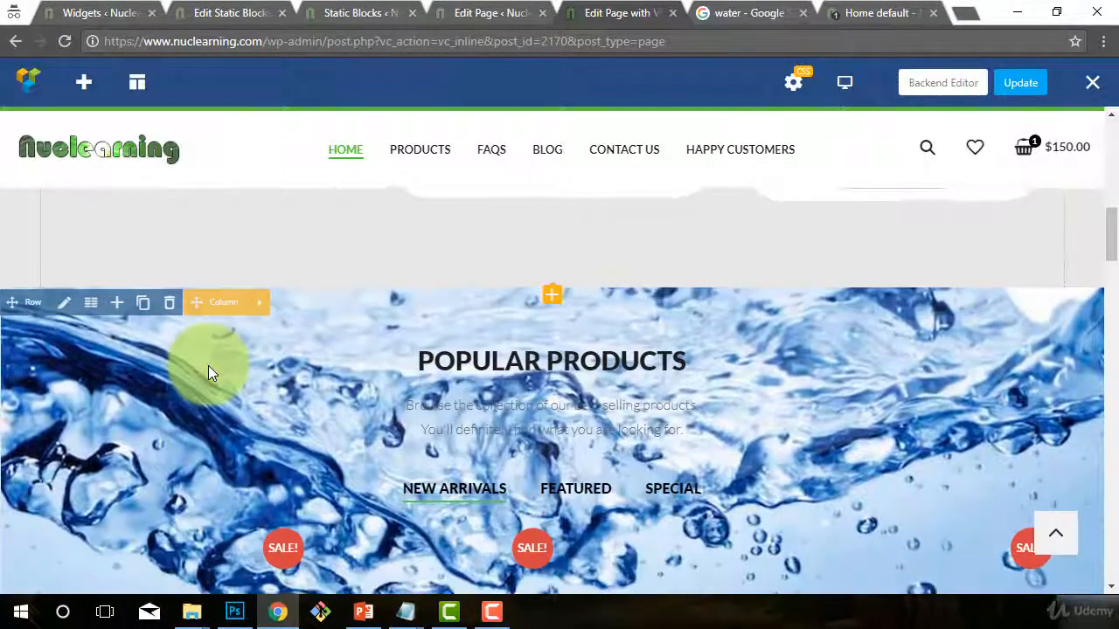
pyautogui.scroll(-4, 208, 365)
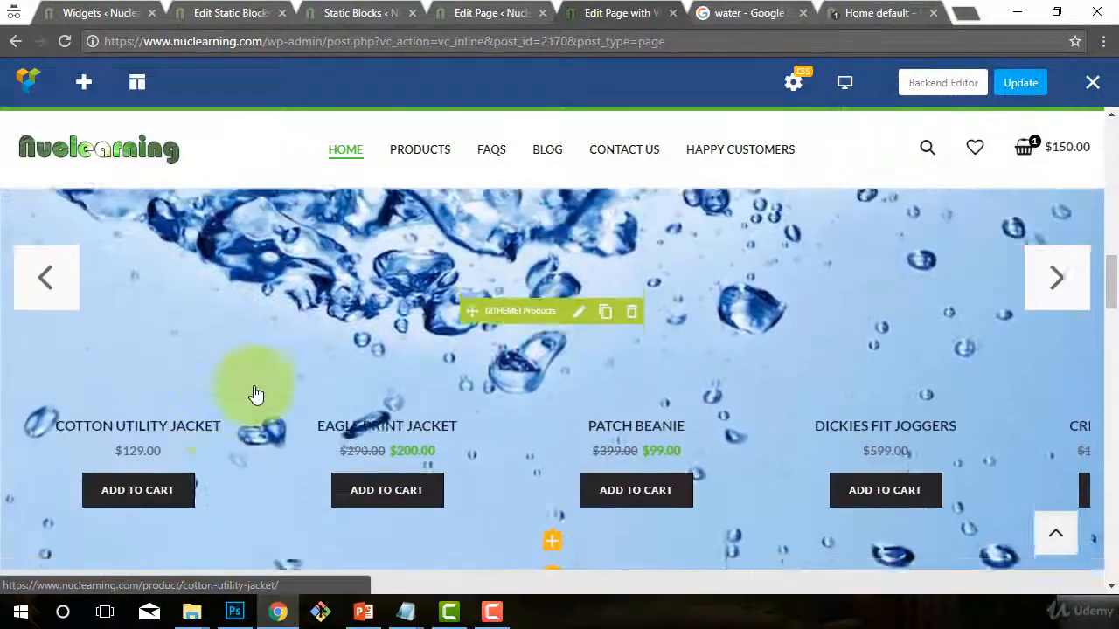
pyautogui.scroll(4, 532, 462)
pyautogui.scroll(-2, 592, 492)
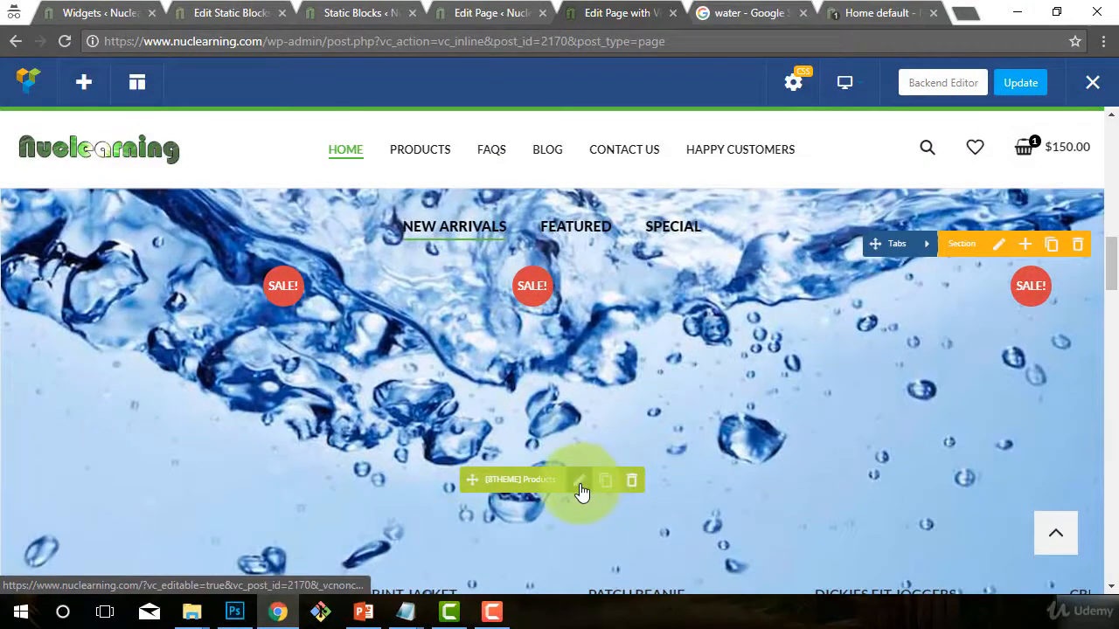
# Step: Look through the general and slider settings of the New Arrivals Products element, then close them without changes
pyautogui.click(580, 483)
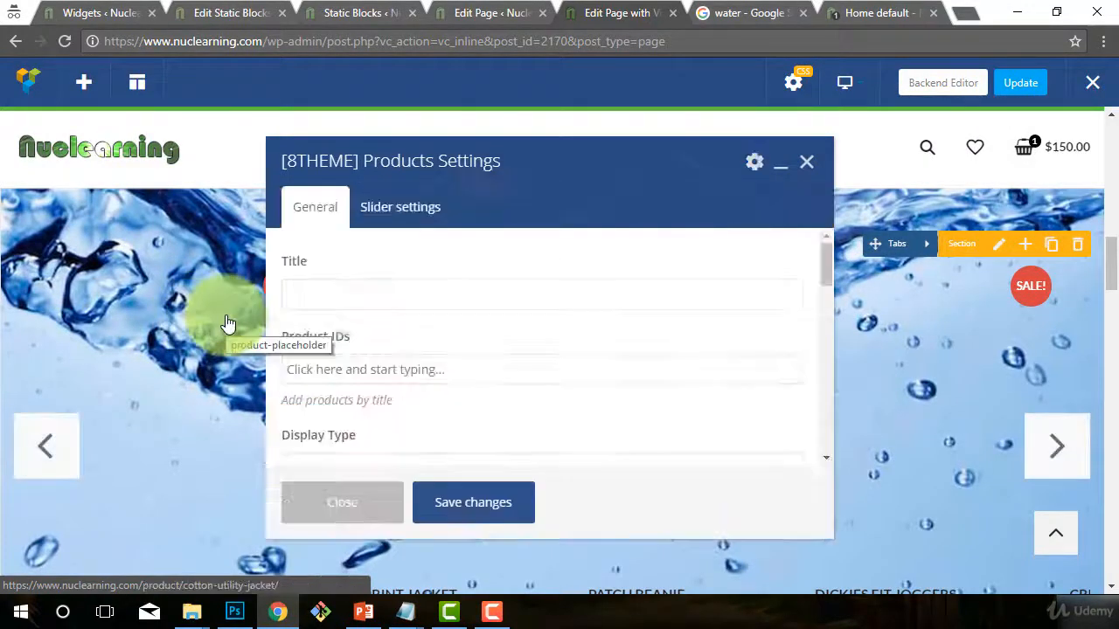
pyautogui.scroll(-5, 456, 401)
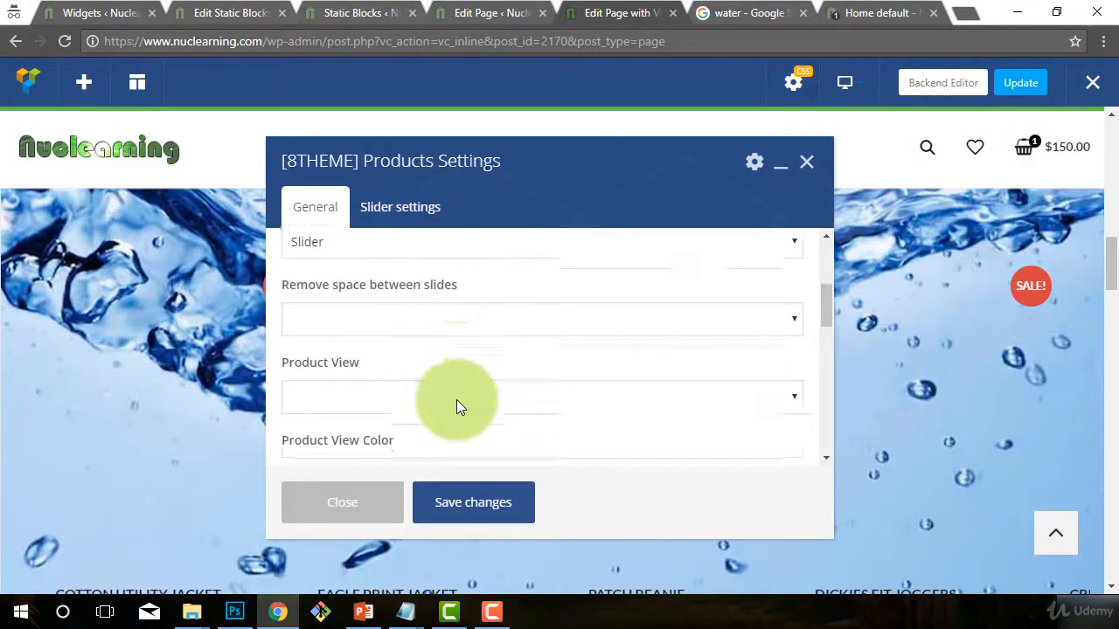
pyautogui.scroll(3, 456, 399)
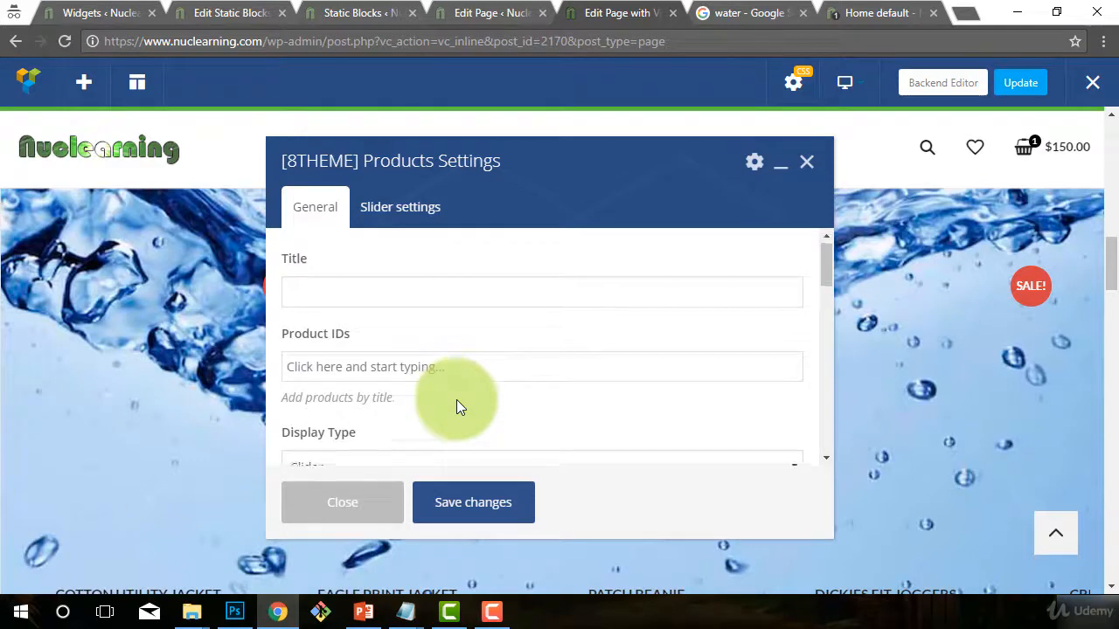
pyautogui.scroll(-5, 456, 400)
pyautogui.scroll(-6, 456, 400)
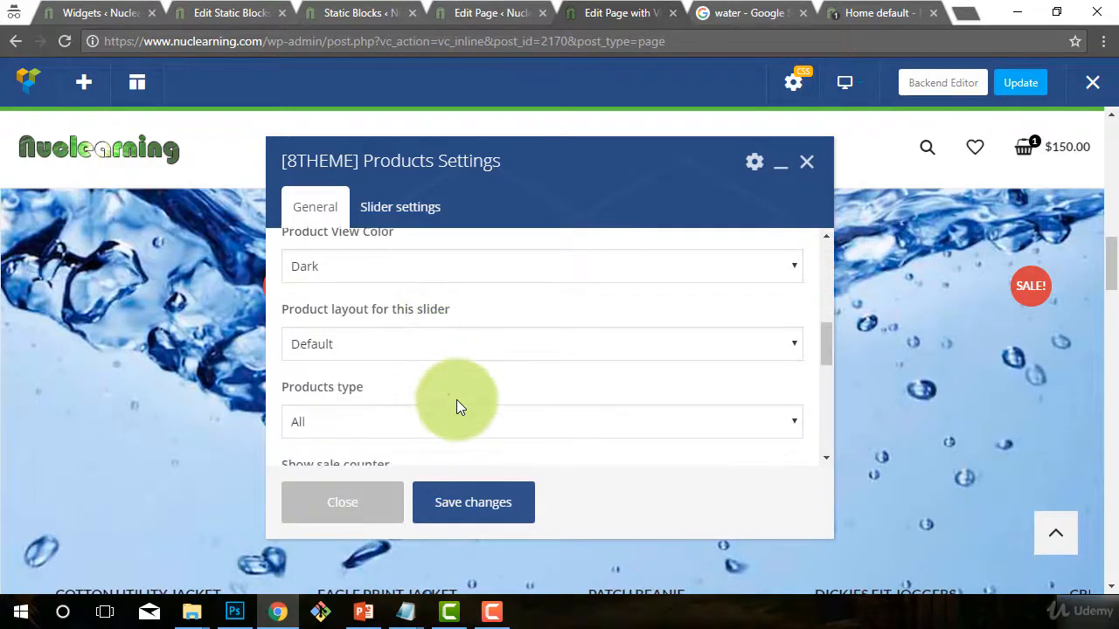
pyautogui.scroll(4, 456, 399)
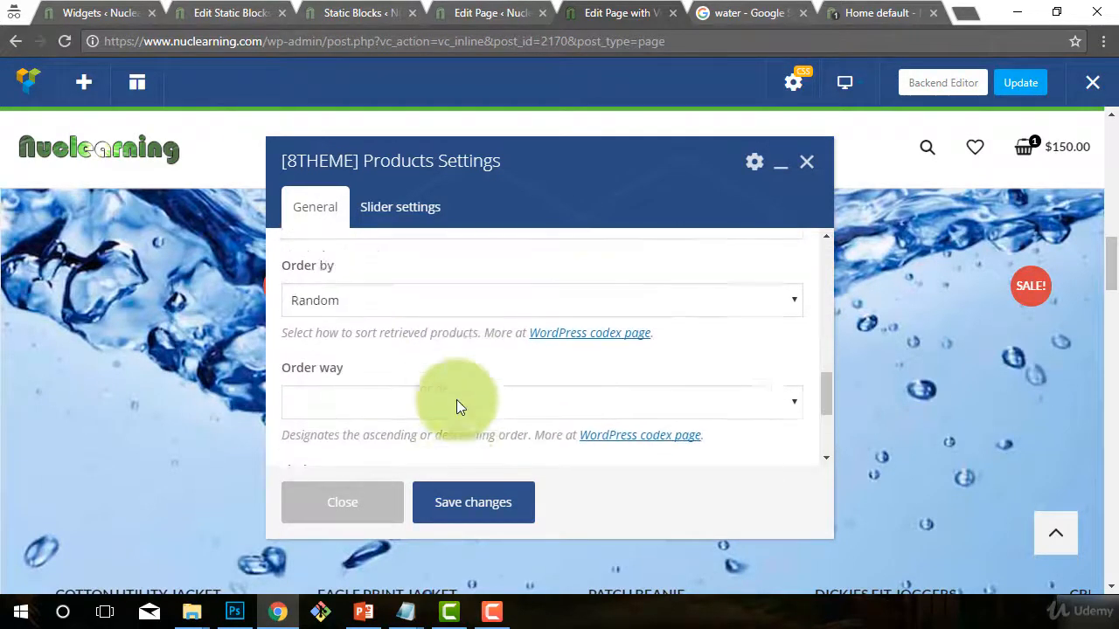
pyautogui.click(381, 208)
pyautogui.scroll(-5, 439, 378)
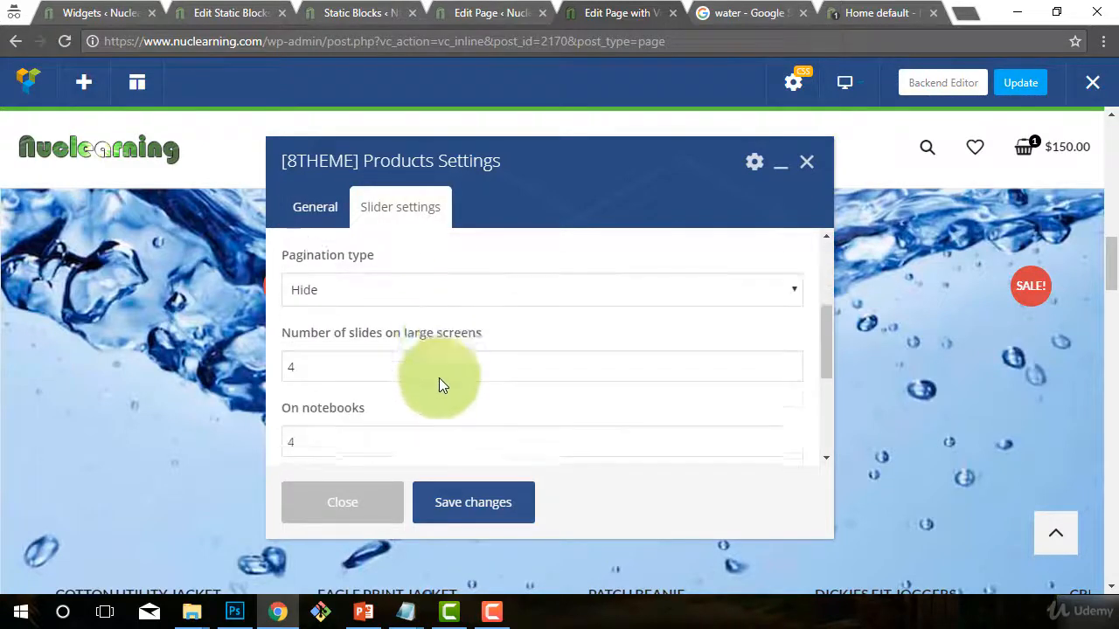
pyautogui.scroll(5, 432, 367)
pyautogui.click(314, 207)
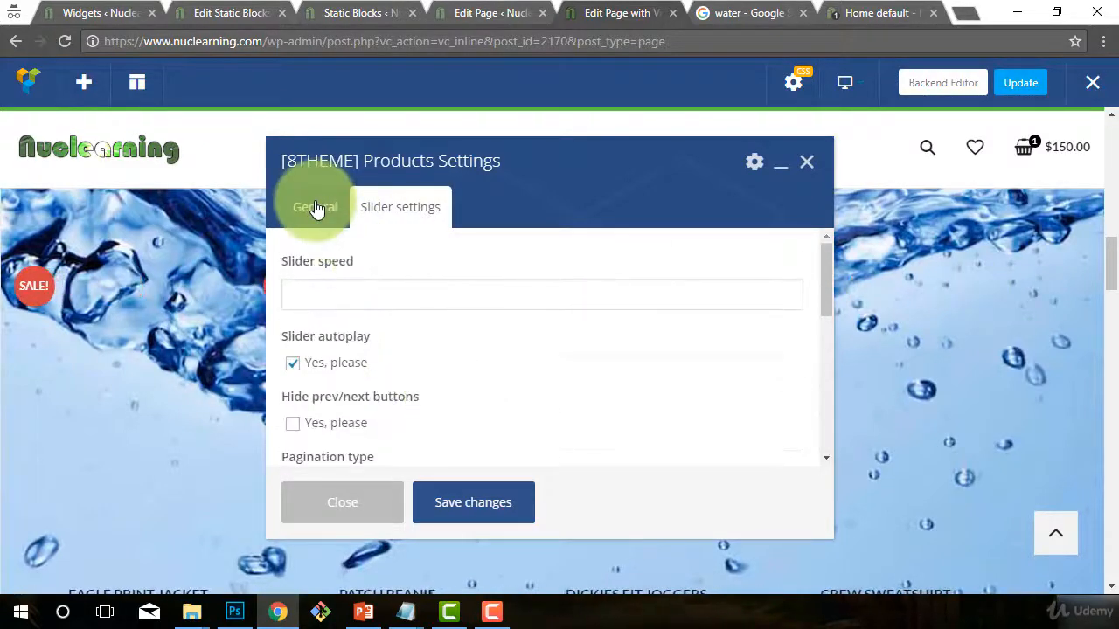
pyautogui.scroll(-5, 452, 335)
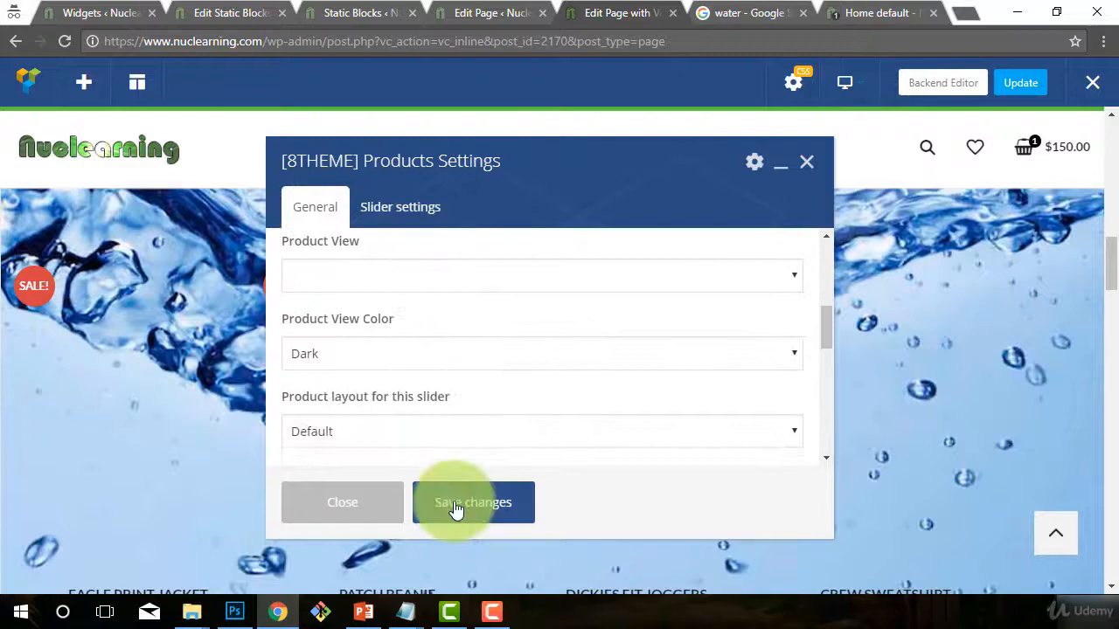
pyautogui.click(354, 506)
# Step: Set the Popular Products row's parallax speed to 5, then save and close the row settings
pyautogui.scroll(-1, 105, 449)
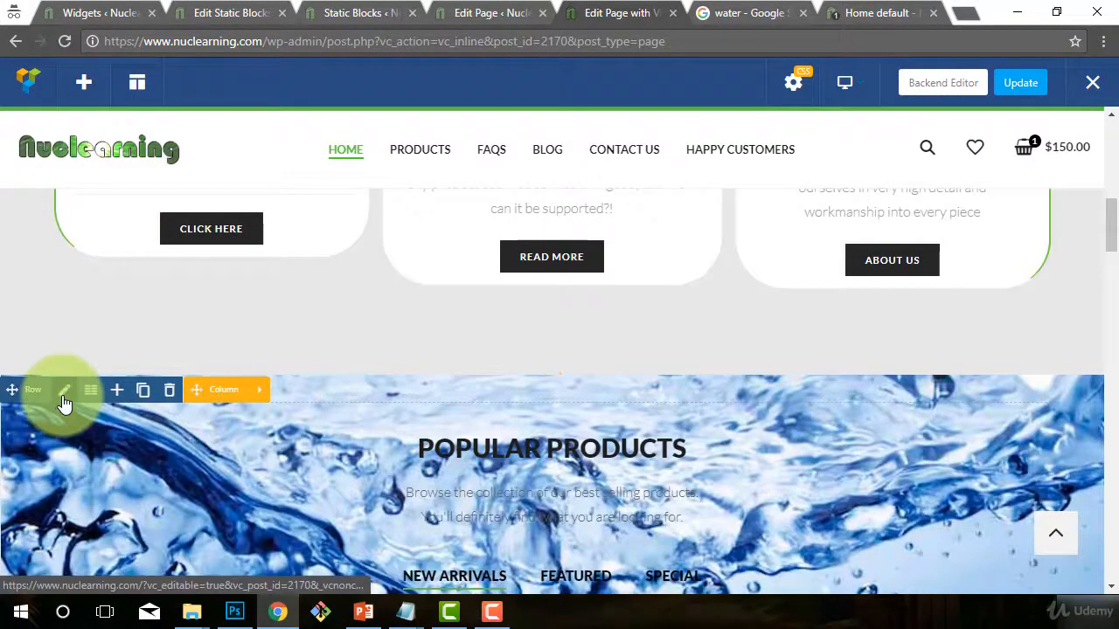
pyautogui.click(64, 401)
pyautogui.scroll(-2, 424, 249)
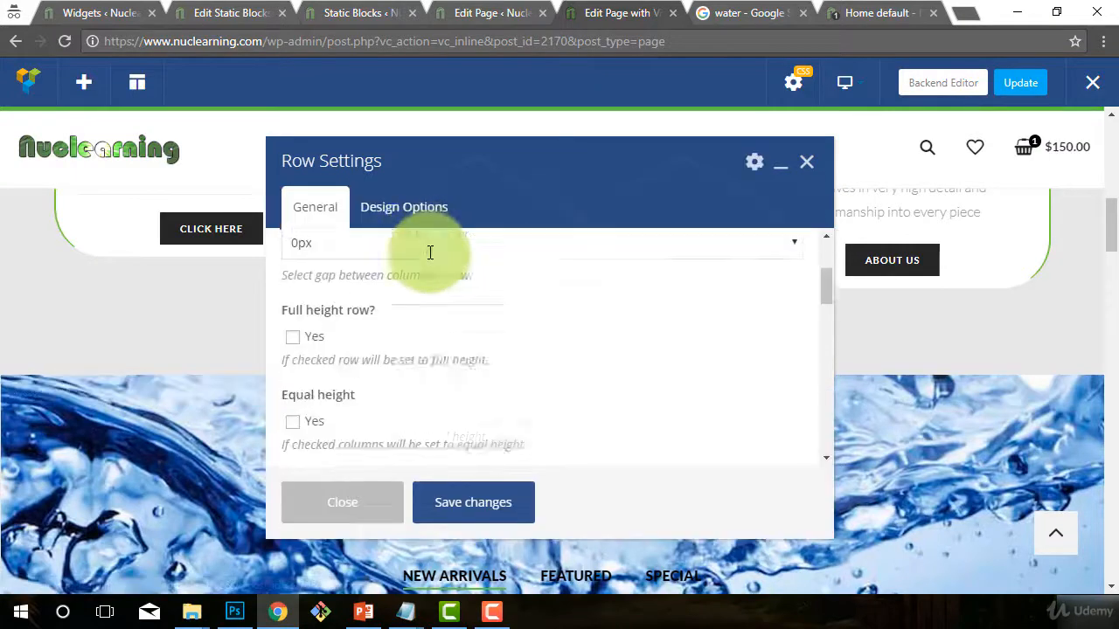
pyautogui.scroll(-5, 460, 377)
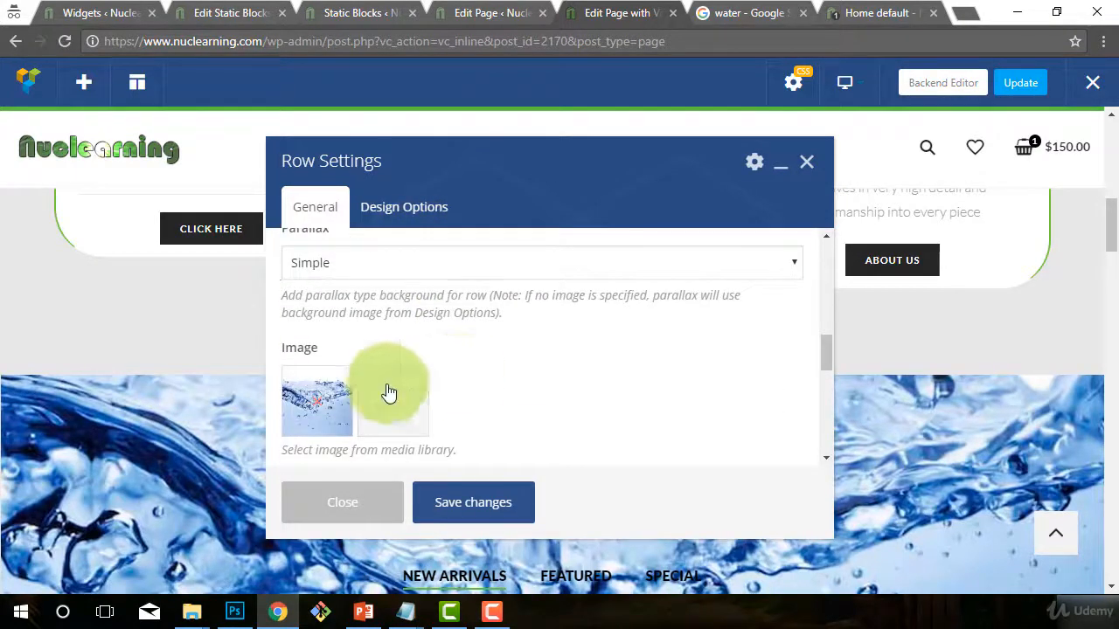
pyautogui.scroll(-4, 389, 394)
pyautogui.click(332, 346)
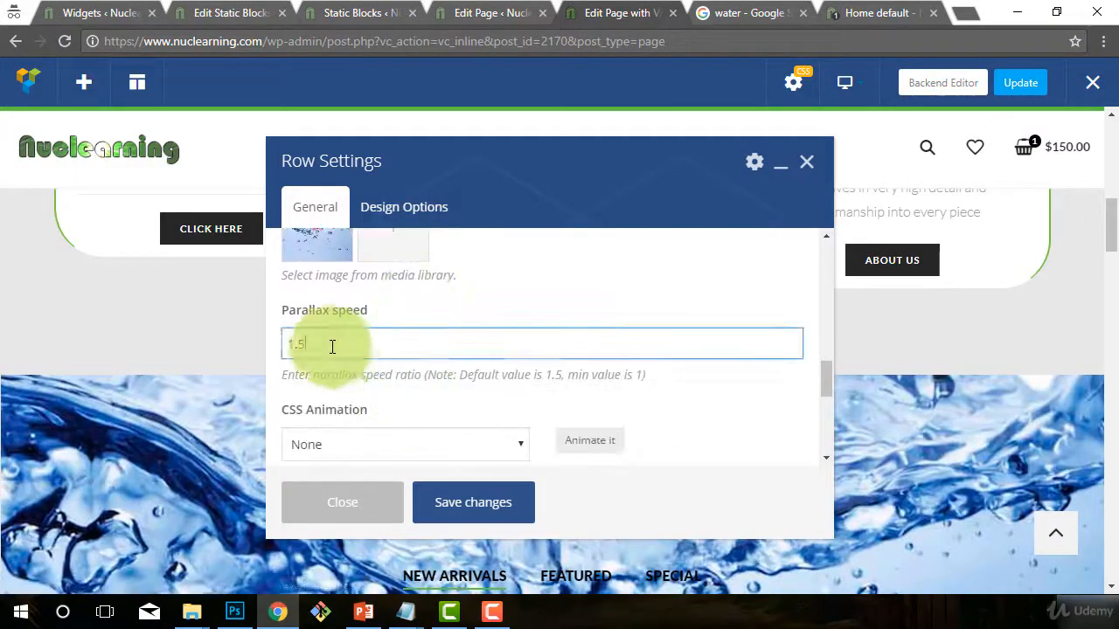
pyautogui.hotkey('ctrl', 'a')
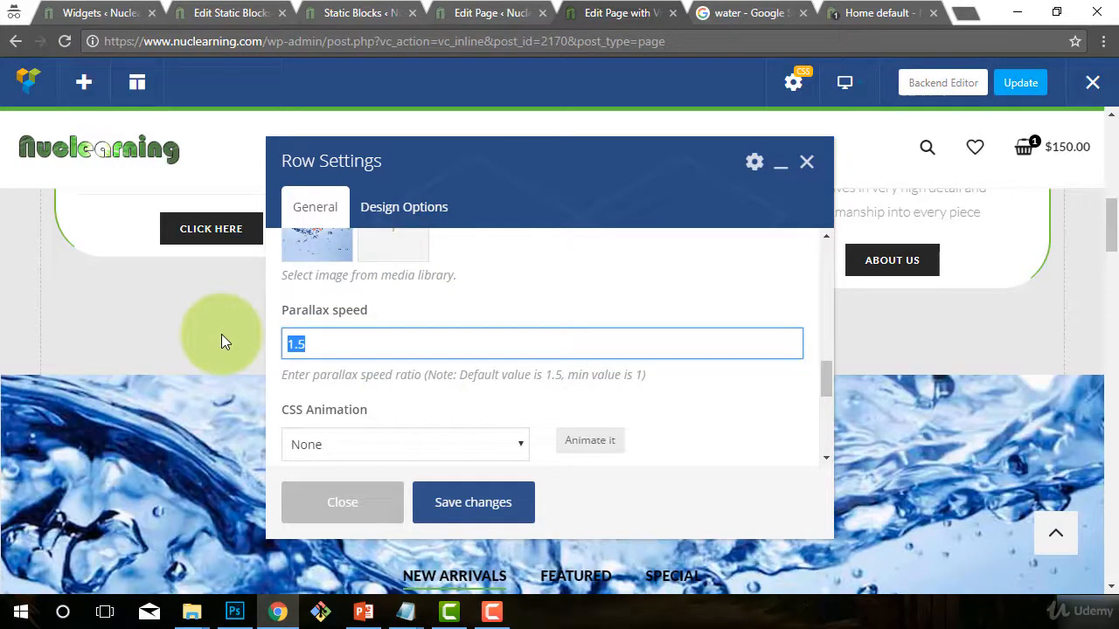
pyautogui.write('5')
pyautogui.click(475, 505)
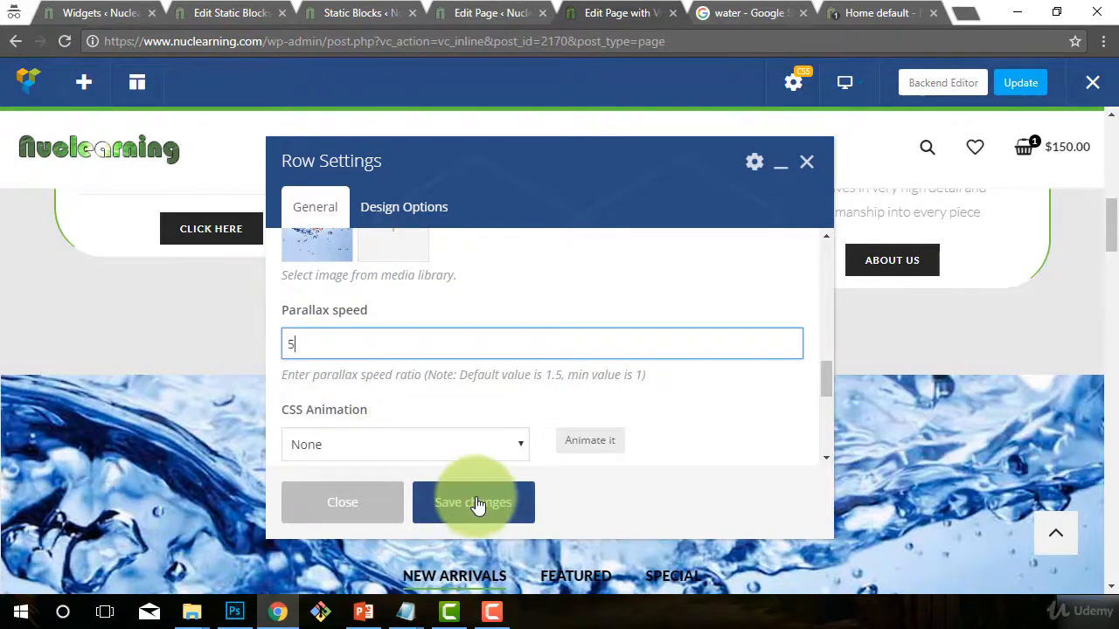
pyautogui.click(370, 506)
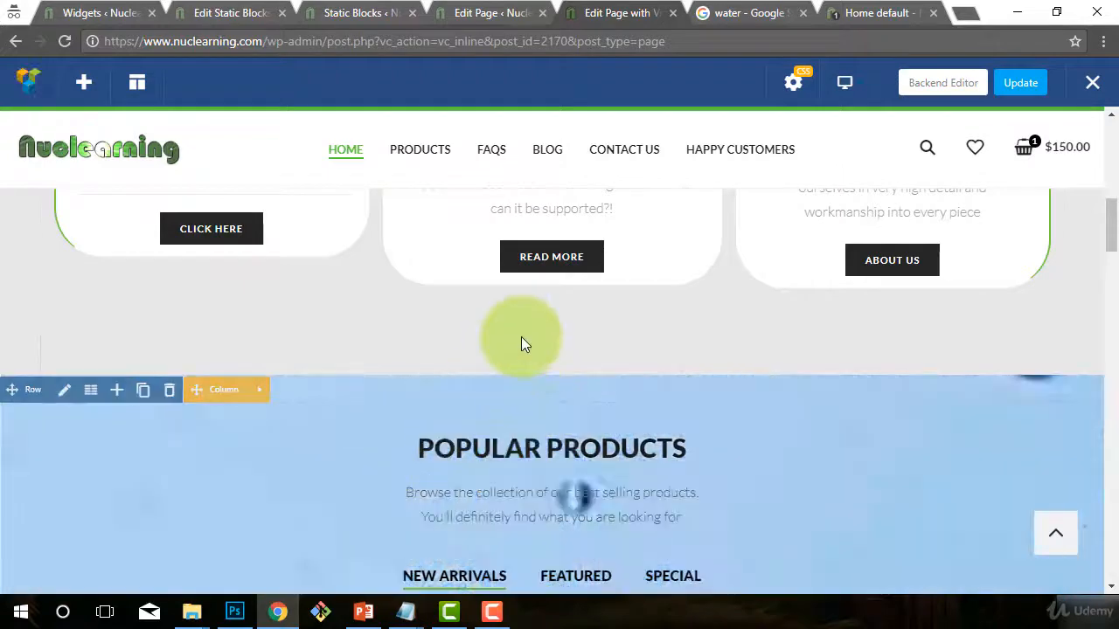
# Step: Examine how the water background scales and moves behind the Popular Products section at the new parallax speed
pyautogui.scroll(-5, 494, 317)
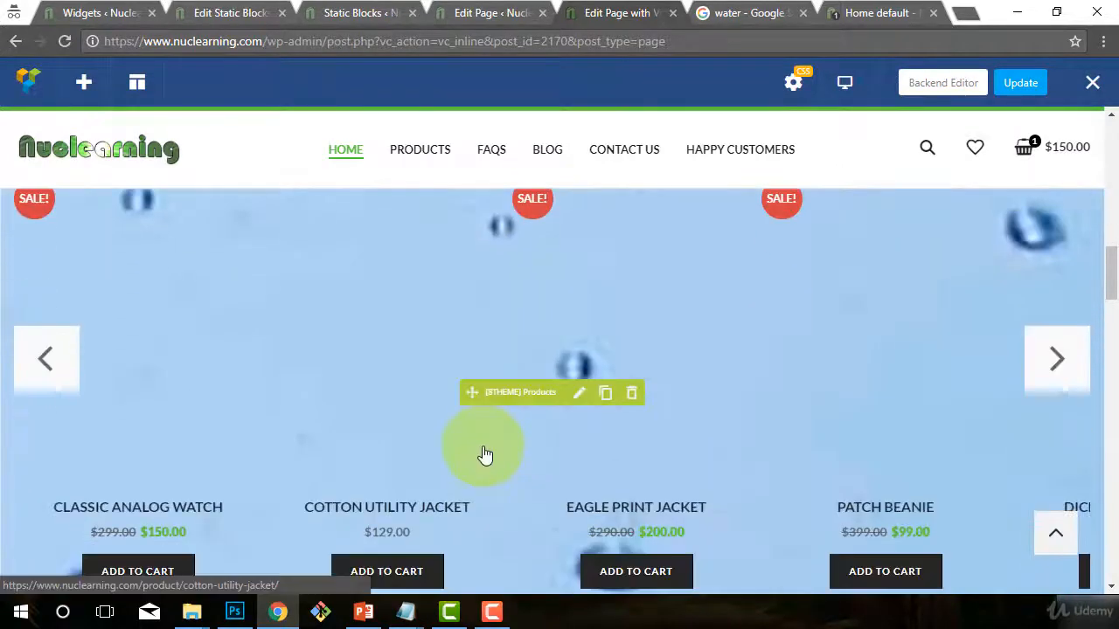
pyautogui.scroll(6, 487, 455)
pyautogui.scroll(4, 486, 454)
pyautogui.scroll(-14, 484, 450)
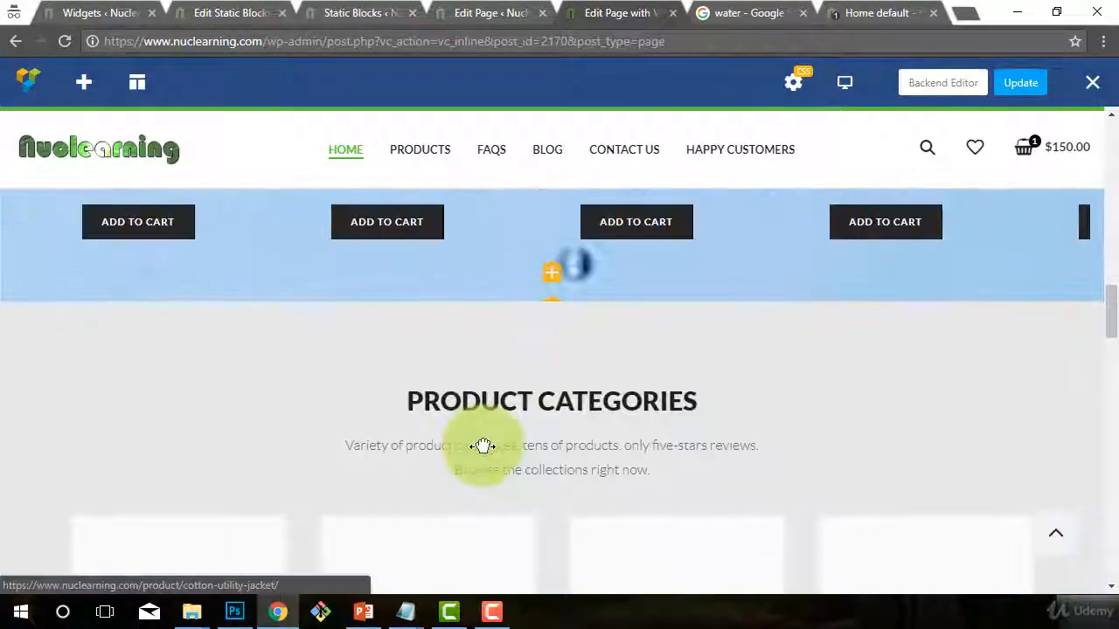
pyautogui.scroll(4, 484, 451)
pyautogui.scroll(7, 482, 441)
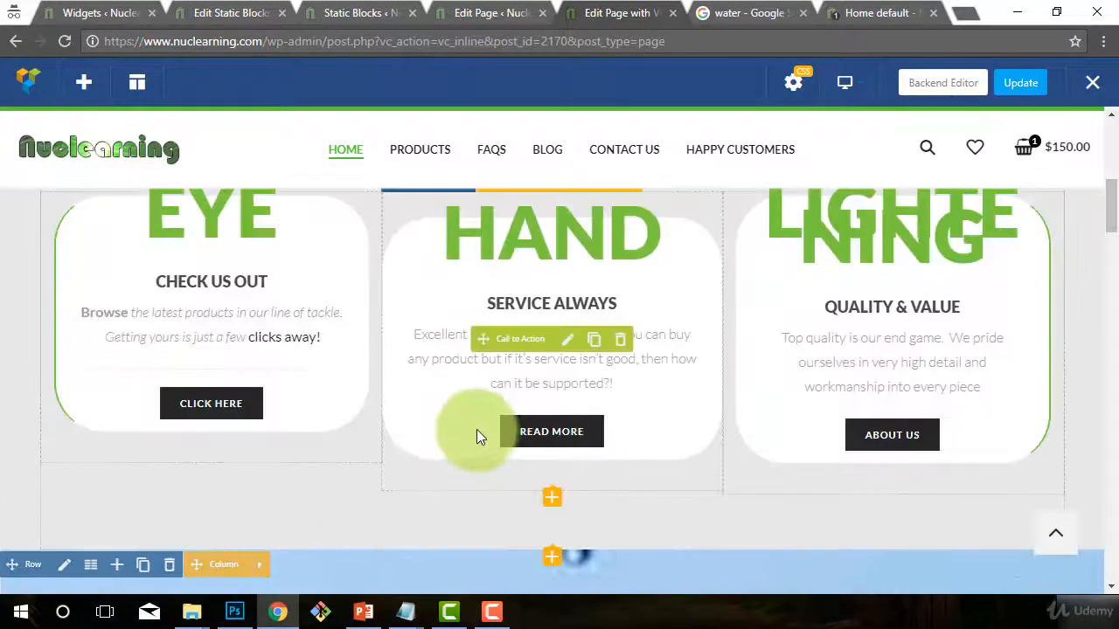
pyautogui.scroll(-2, 472, 432)
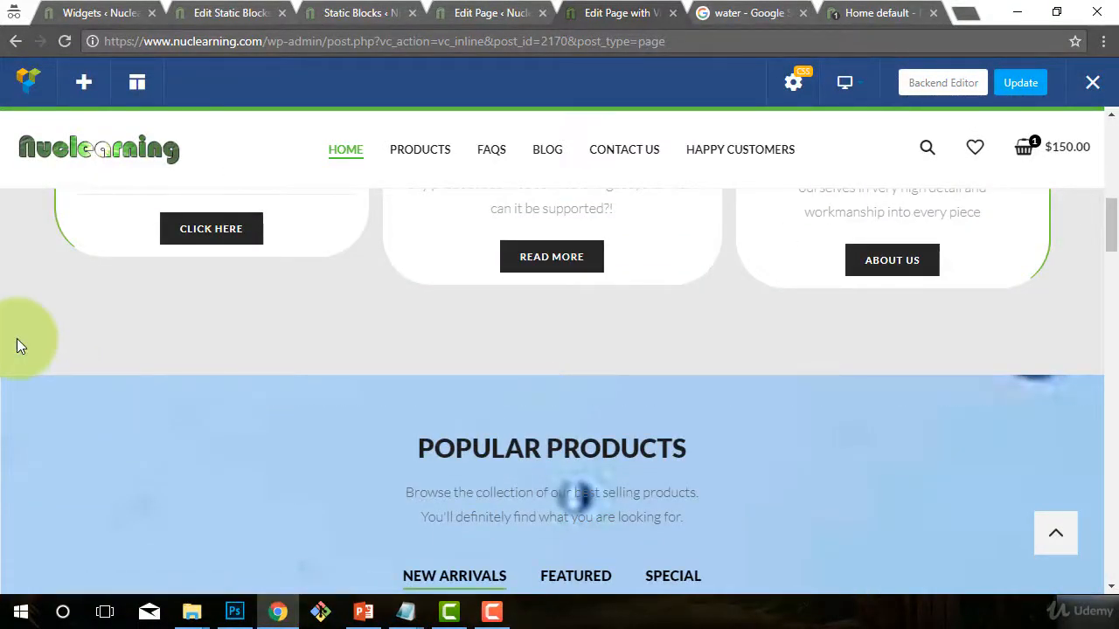
# Step: Set the Popular Products row's parallax speed to .5, then save and close the row settings
pyautogui.moveTo(156, 421)
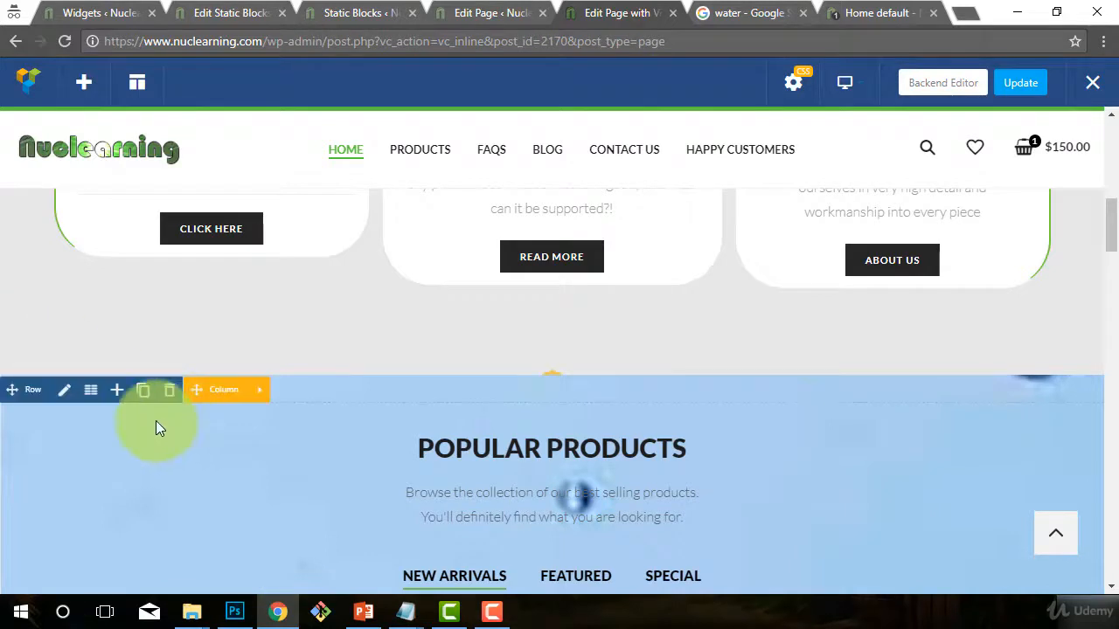
pyautogui.click(62, 393)
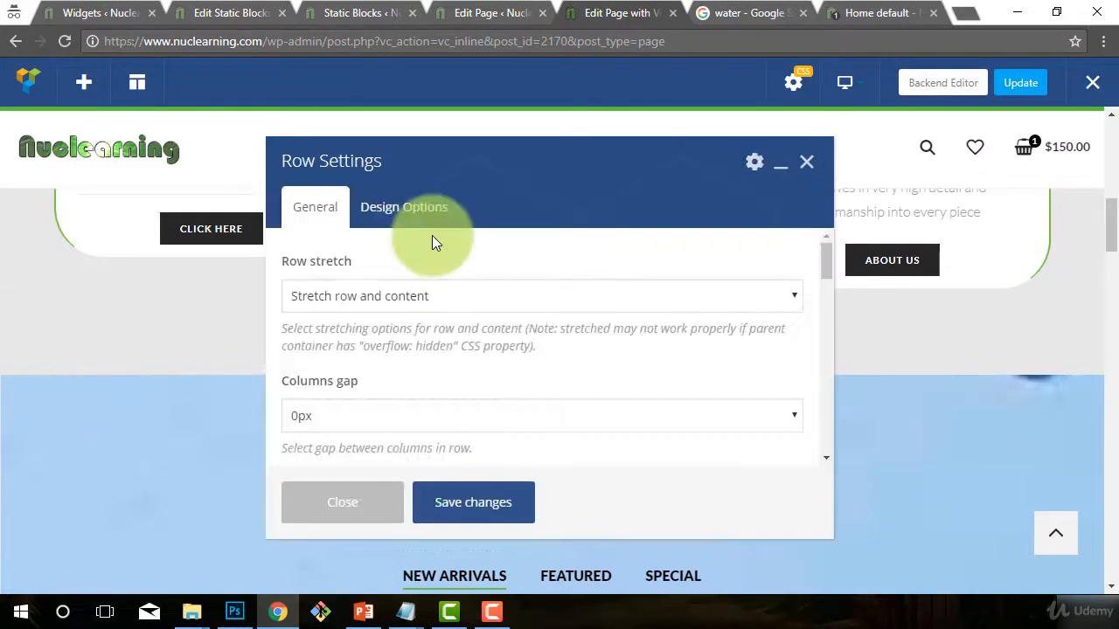
pyautogui.scroll(-10, 382, 350)
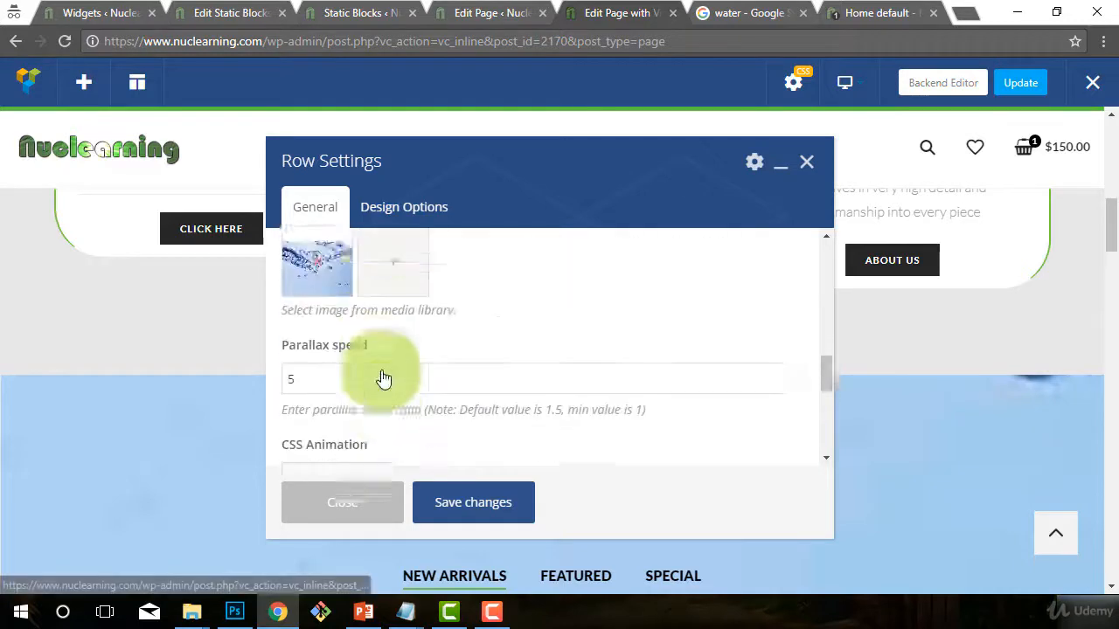
pyautogui.doubleClick(296, 352)
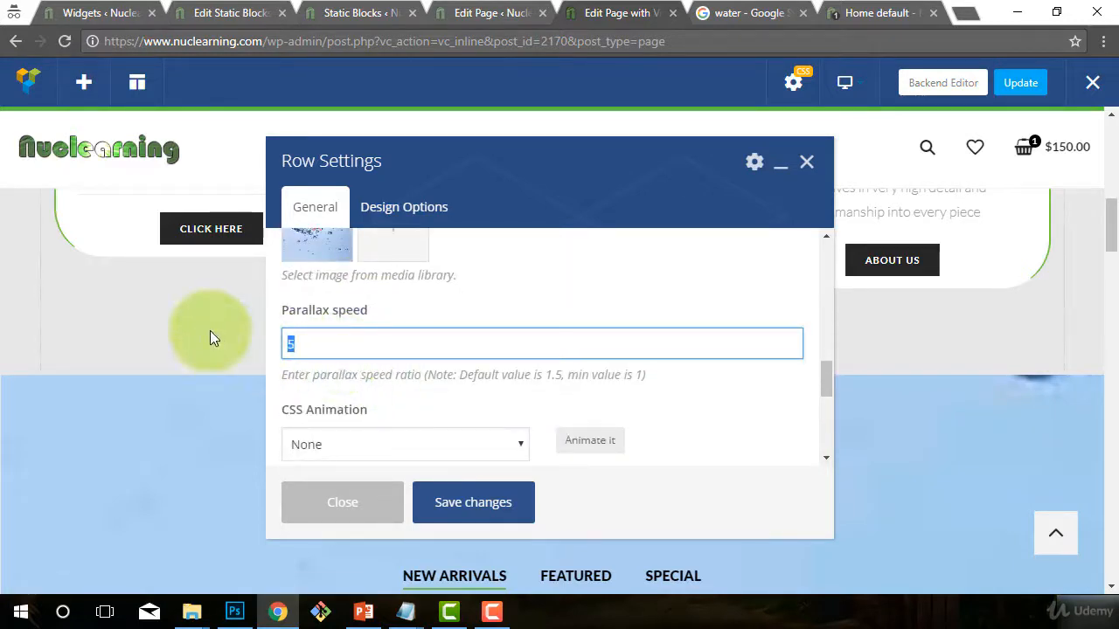
pyautogui.write('.5')
pyautogui.click(473, 516)
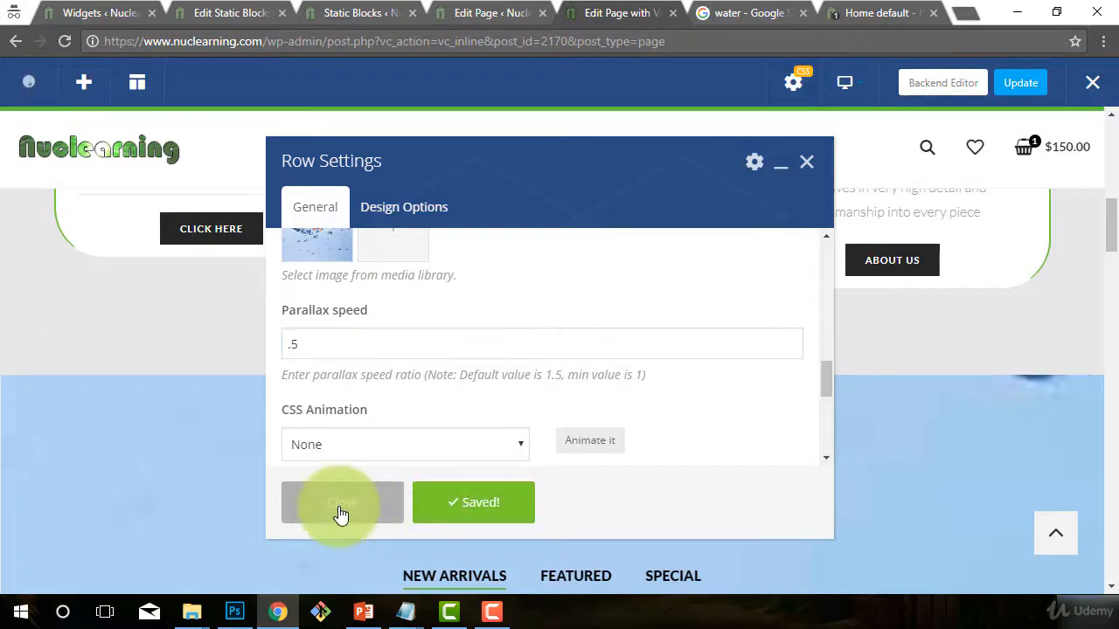
pyautogui.click(341, 514)
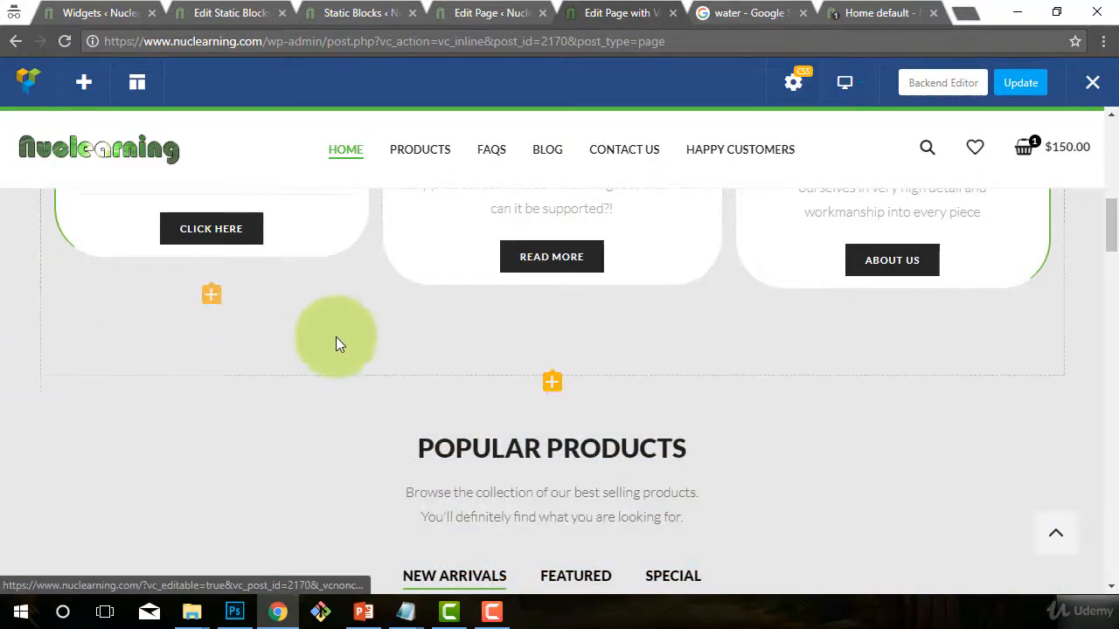
# Step: Examine how the slower water background covers the Popular Products title, tabs and product carousel while the page moves
pyautogui.scroll(-3, 336, 340)
pyautogui.scroll(-2, 335, 341)
pyautogui.scroll(2, 335, 341)
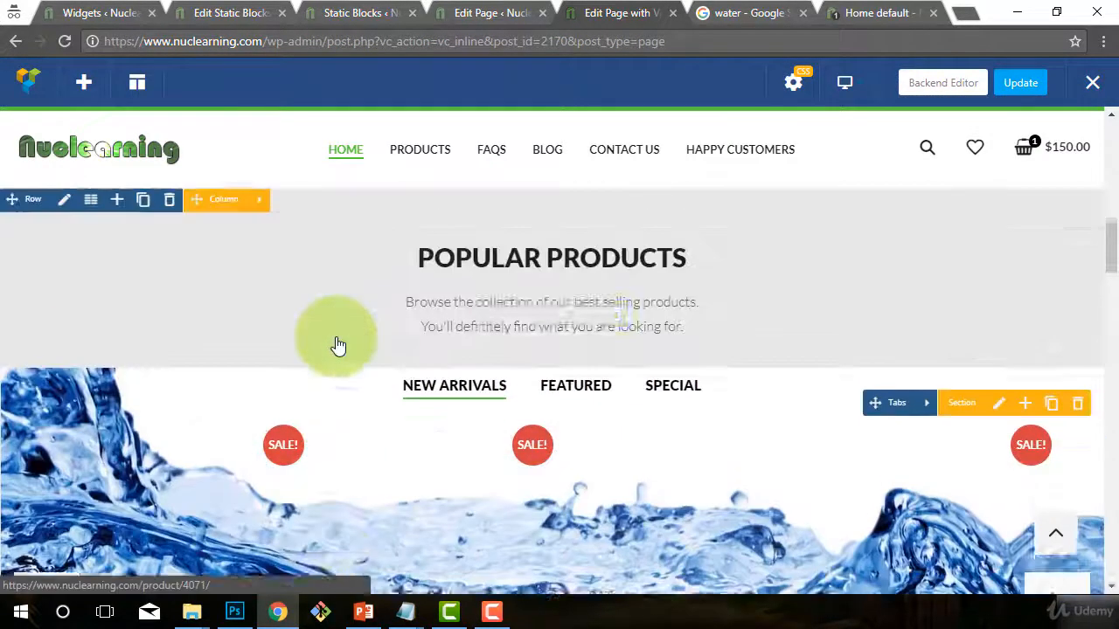
pyautogui.scroll(1, 273, 329)
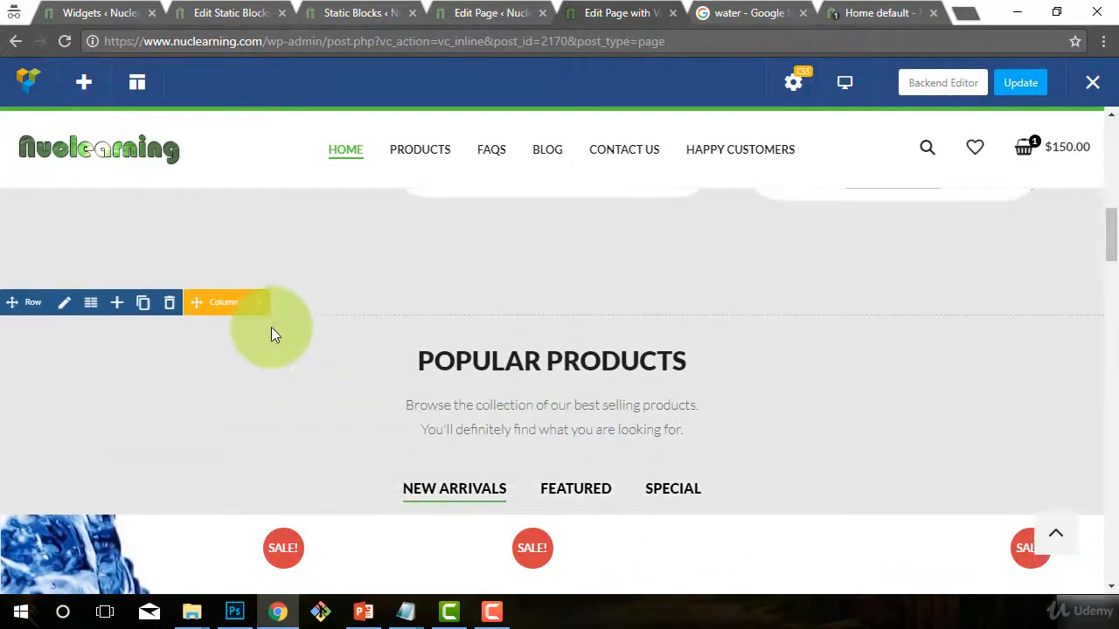
pyautogui.scroll(-2, 271, 332)
pyautogui.scroll(-4, 271, 323)
pyautogui.scroll(7, 257, 330)
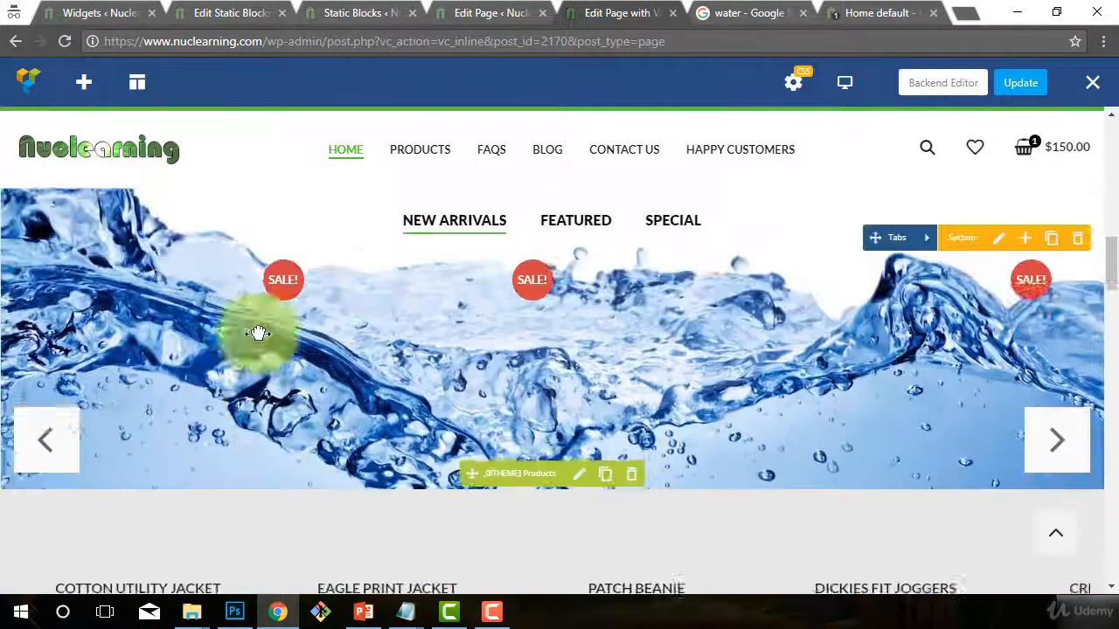
pyautogui.scroll(-5, 178, 415)
pyautogui.scroll(2, 180, 416)
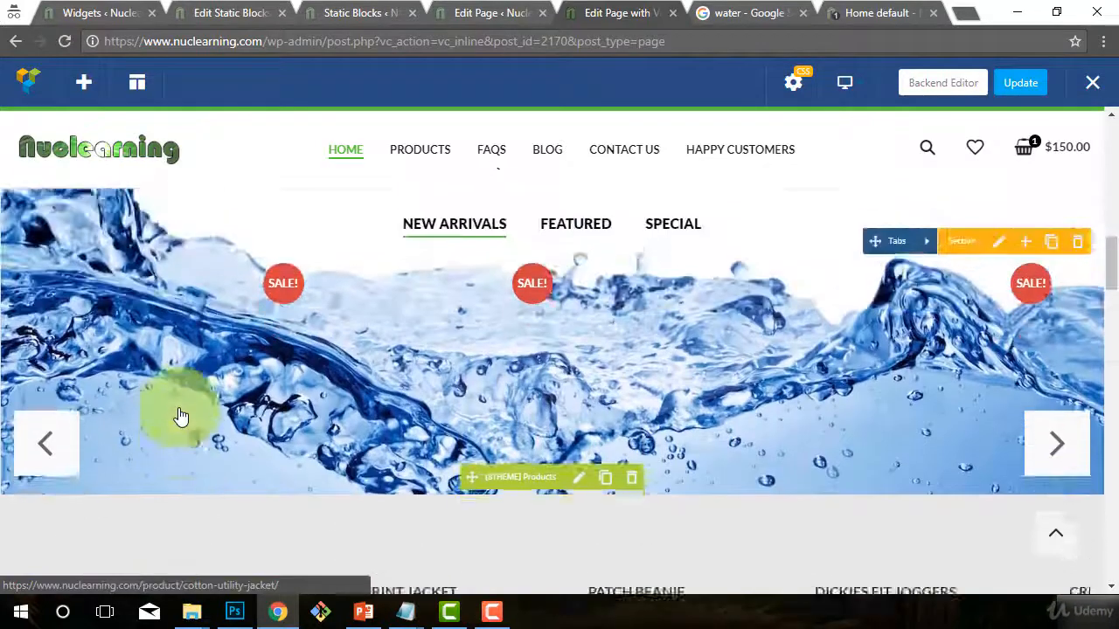
pyautogui.scroll(1, 179, 416)
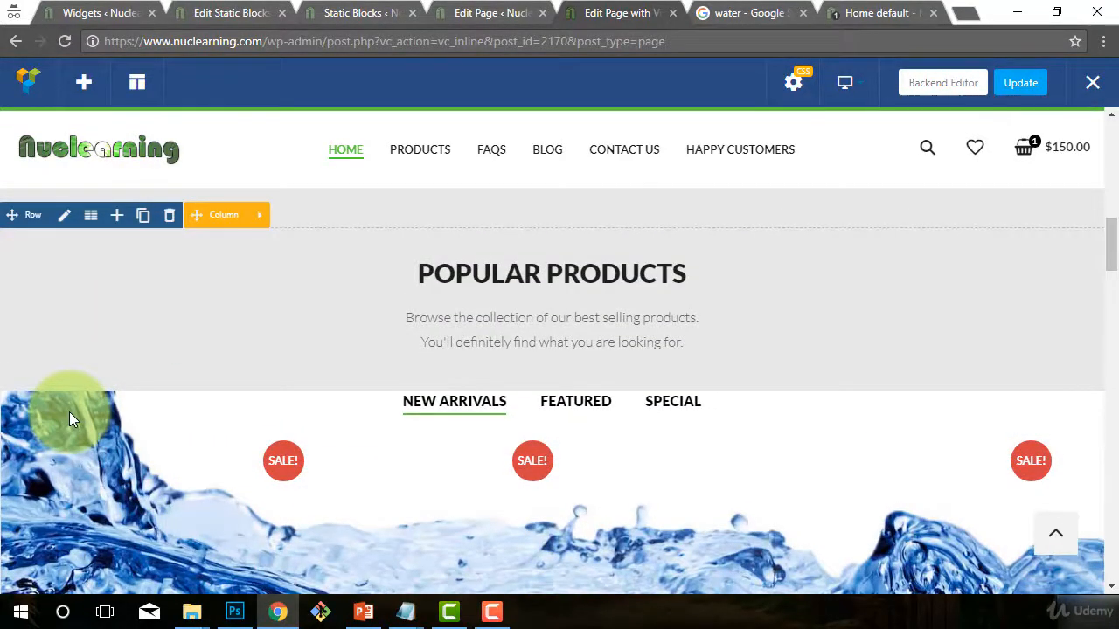
pyautogui.scroll(-2, 70, 412)
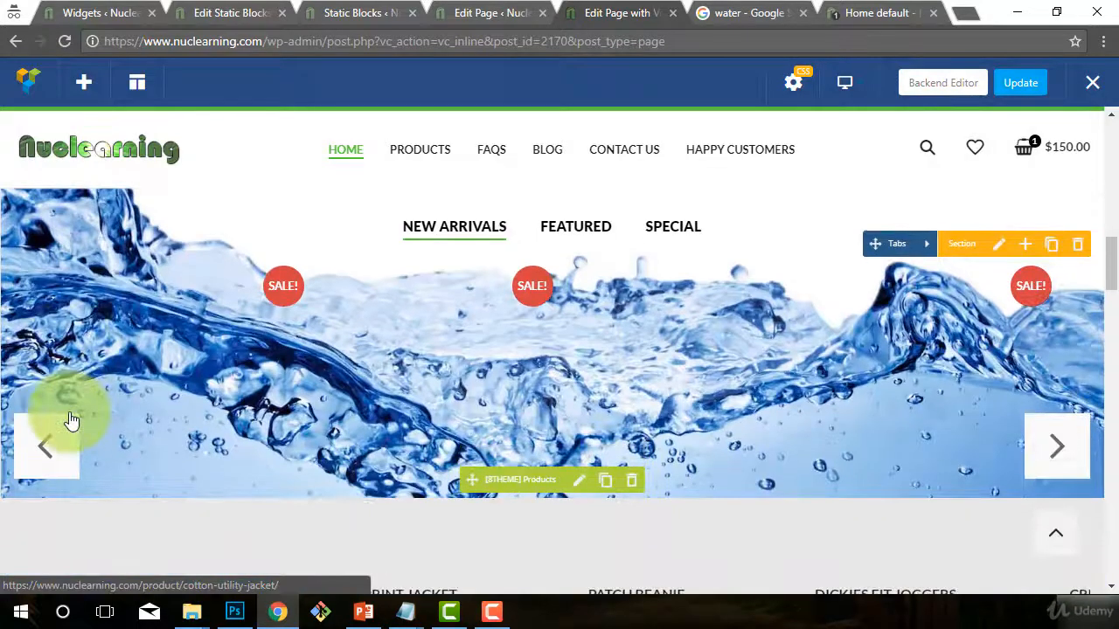
pyautogui.scroll(1, 72, 421)
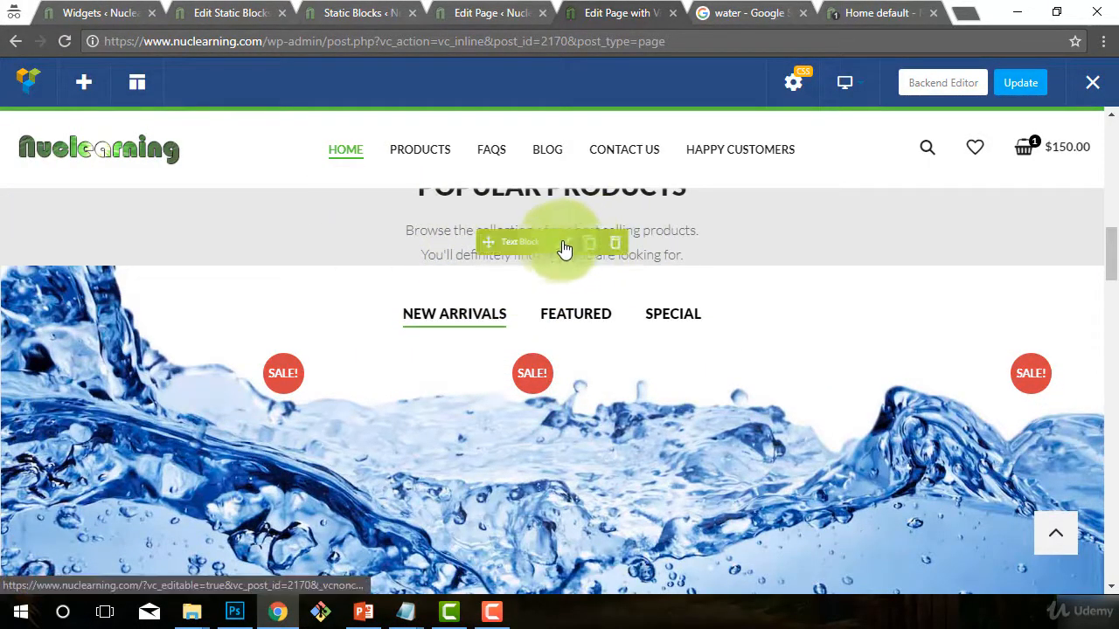
pyautogui.click(560, 251)
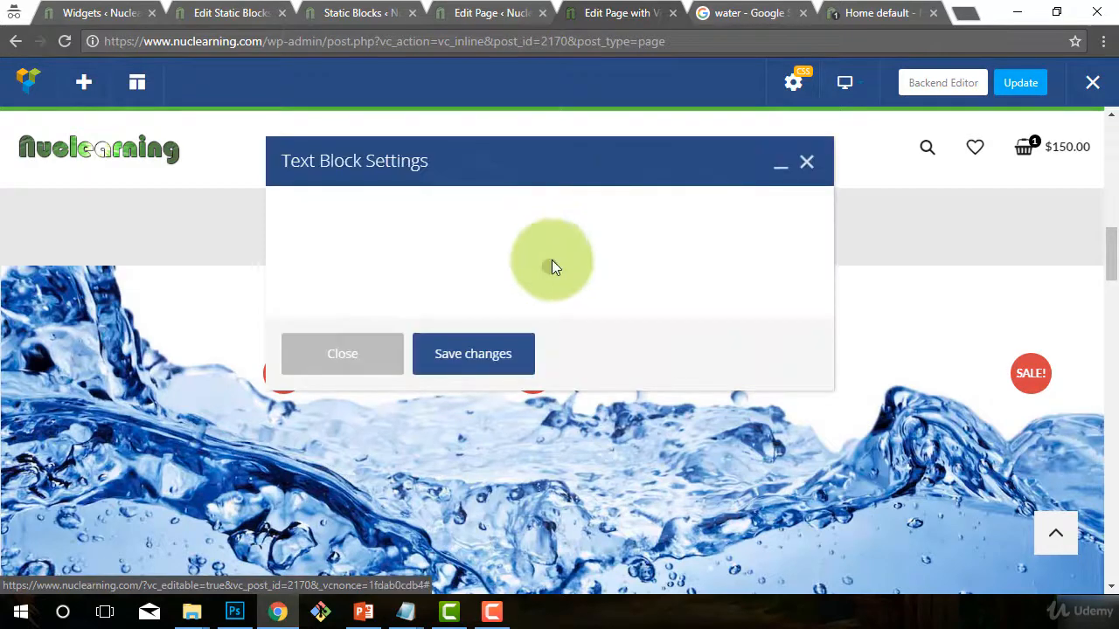
pyautogui.click(352, 355)
# Step: Remove the current parallax image from the Popular Products row settings
pyautogui.scroll(2, 125, 280)
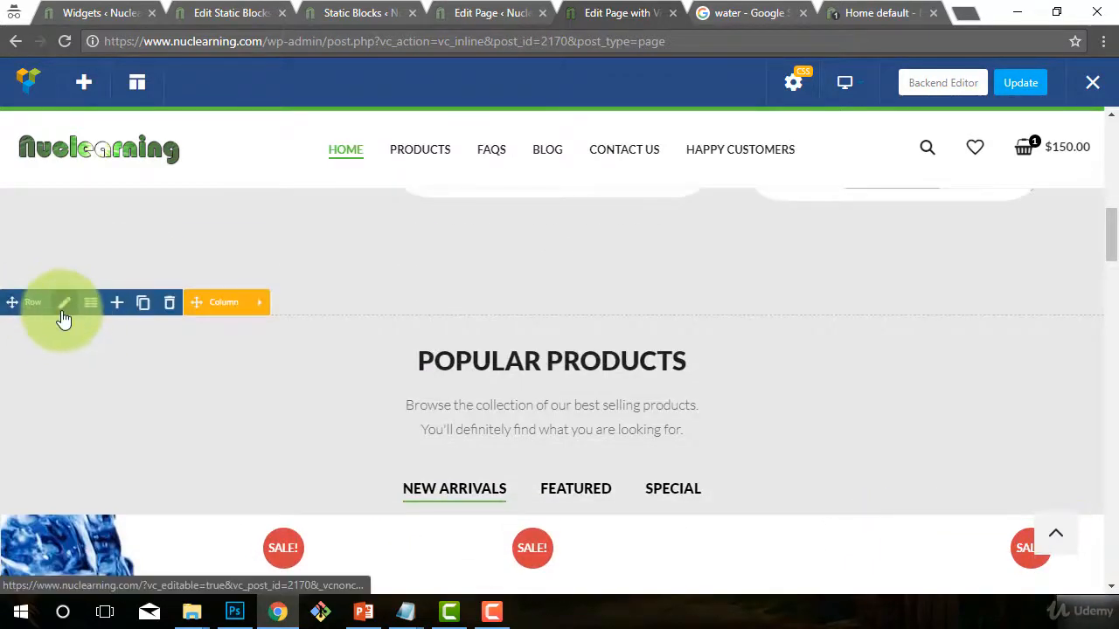
pyautogui.click(64, 314)
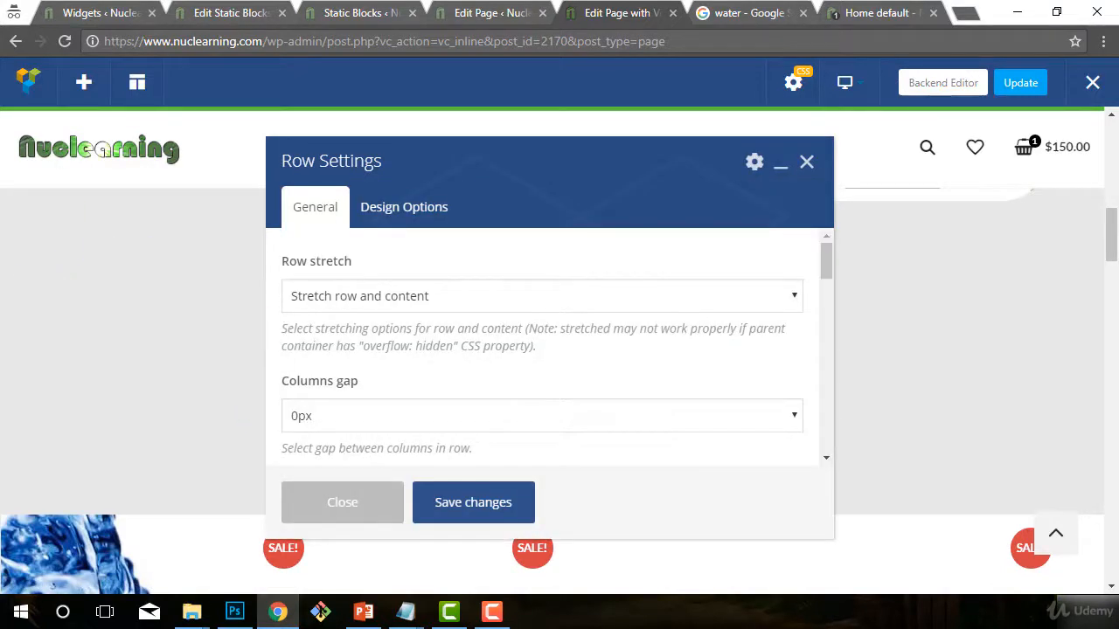
pyautogui.scroll(-8, 468, 370)
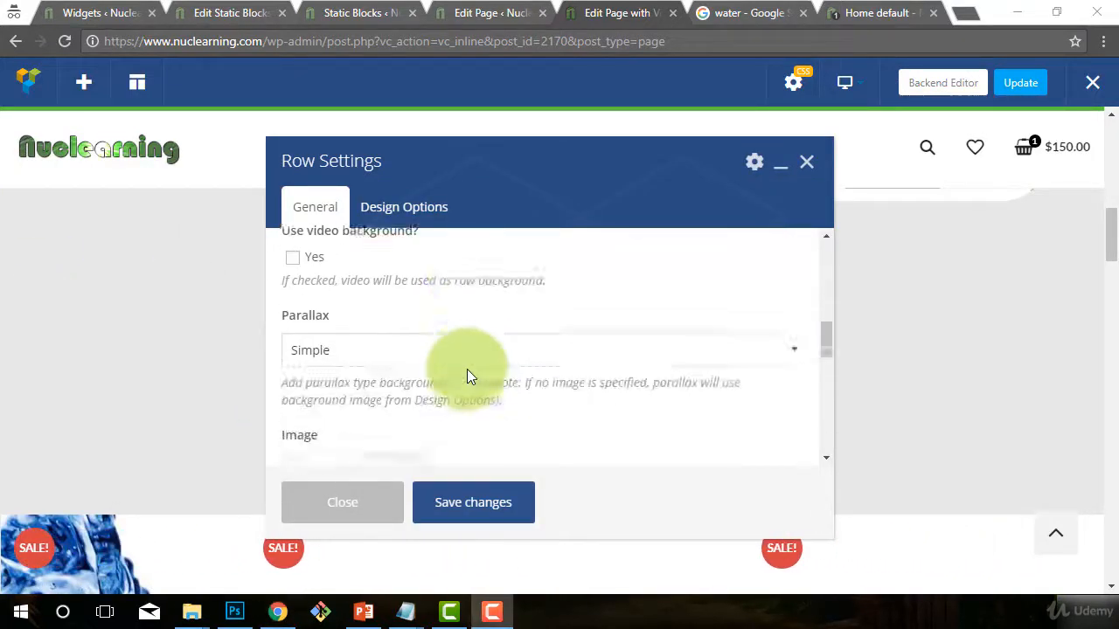
pyautogui.scroll(2, 324, 280)
pyautogui.click(319, 411)
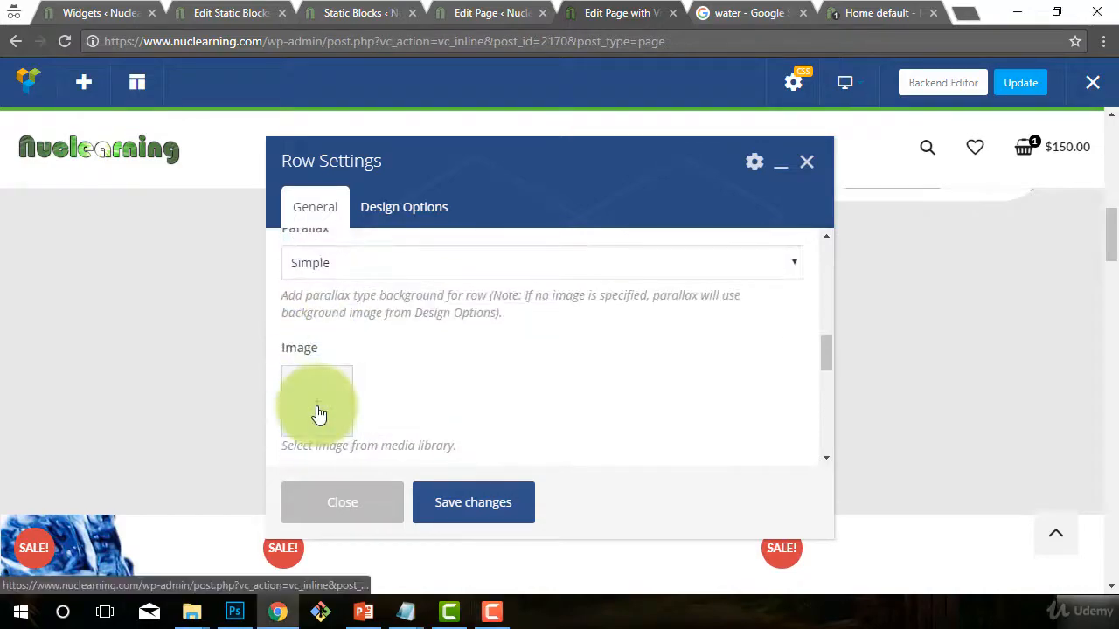
# Step: Upload a 1600 × 900 Water image from the computer to the media library for the row's parallax background
pyautogui.click(324, 420)
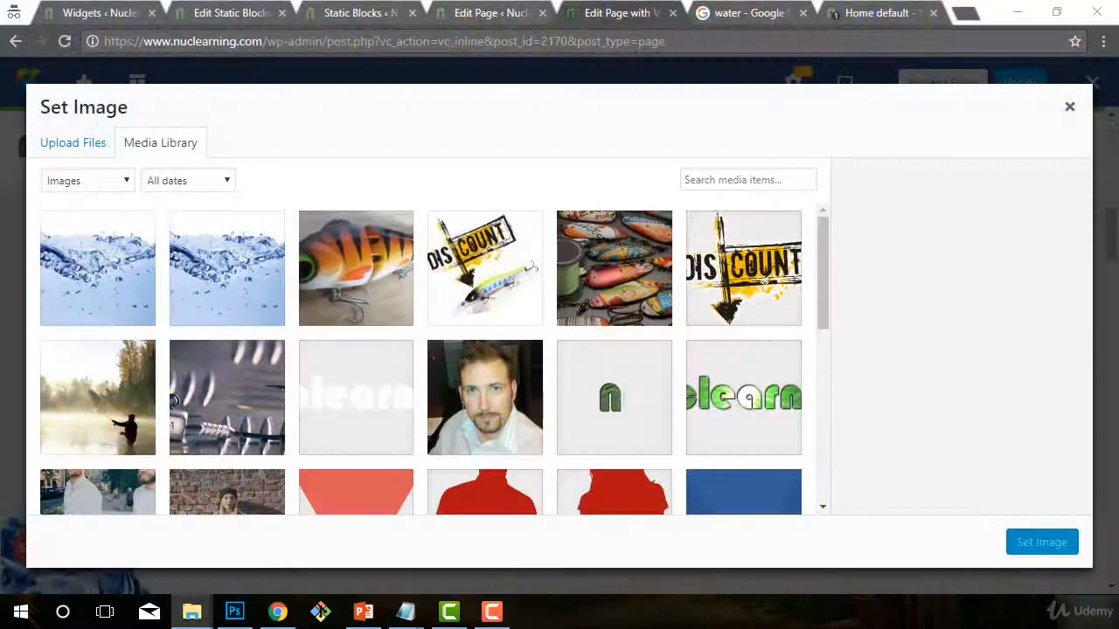
pyautogui.moveTo(97, 472); pyautogui.dragTo(219, 297)
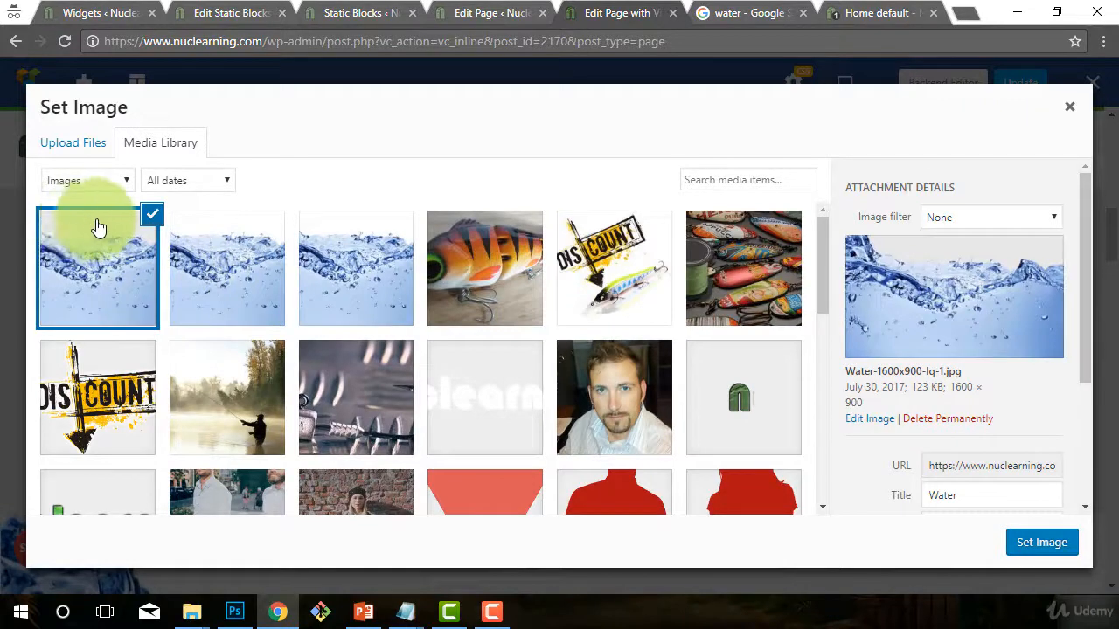
# Step: Set the selected water picture as the row's parallax image, then save and close the row settings
pyautogui.click(1036, 547)
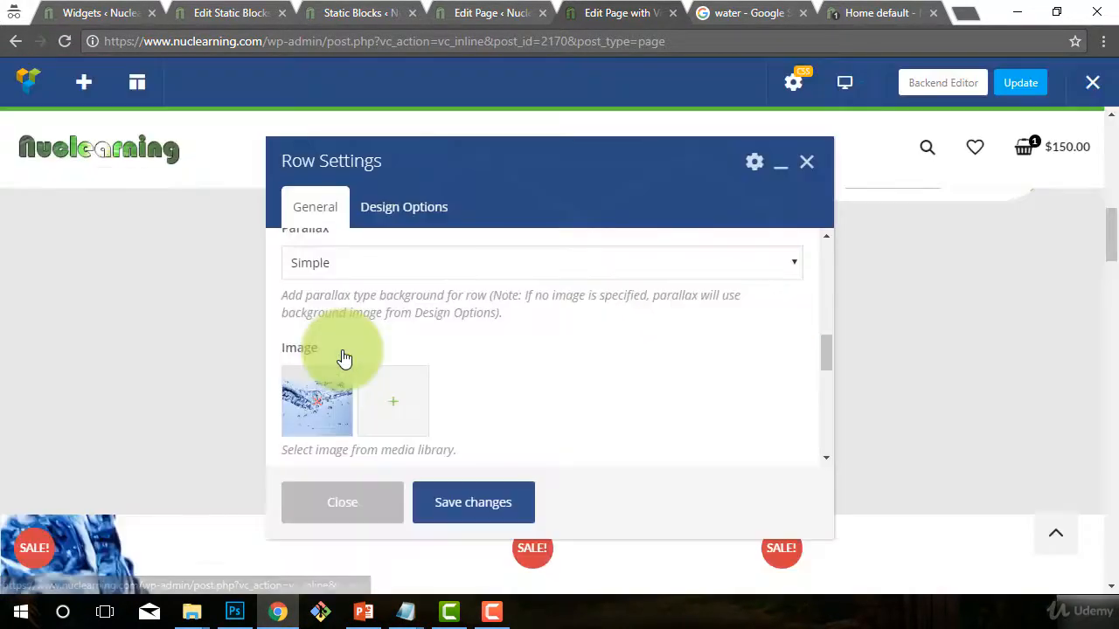
pyautogui.click(488, 505)
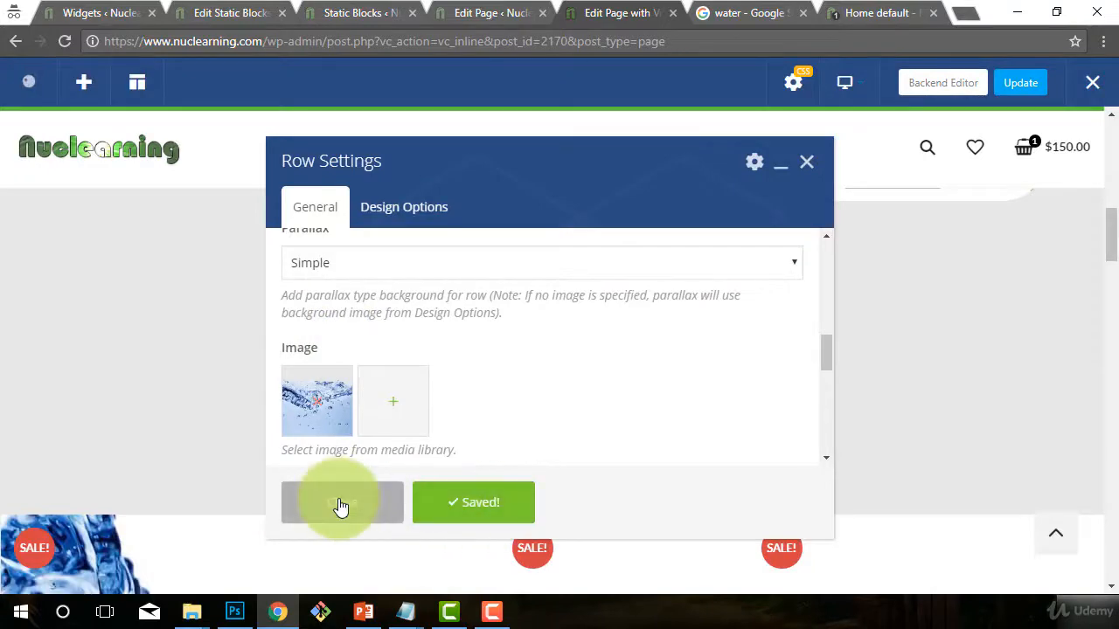
pyautogui.click(341, 507)
# Step: Check the water background behind the product tabs in the editor and update the page
pyautogui.scroll(-3, 402, 232)
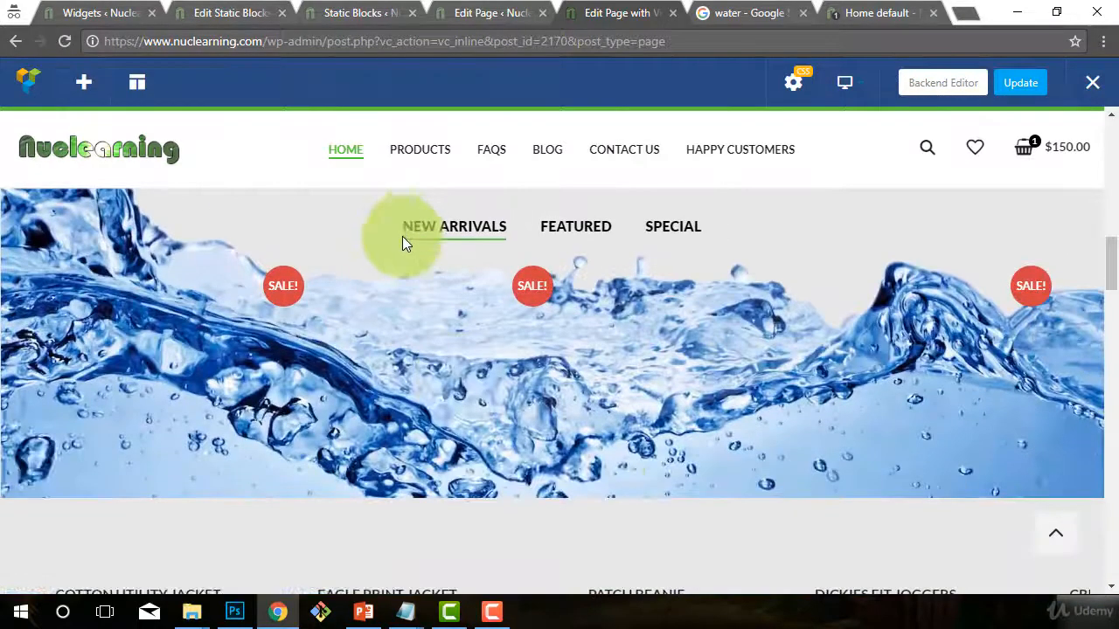
pyautogui.scroll(2, 457, 392)
pyautogui.scroll(-2, 516, 520)
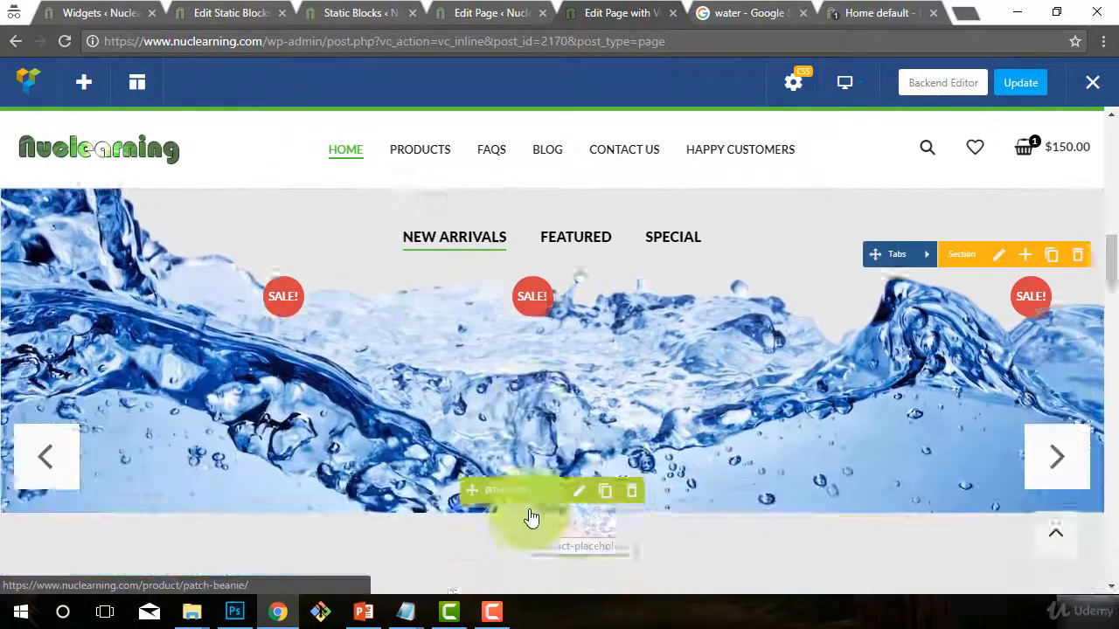
pyautogui.scroll(-1, 531, 516)
pyautogui.scroll(3, 527, 493)
pyautogui.scroll(-3, 527, 489)
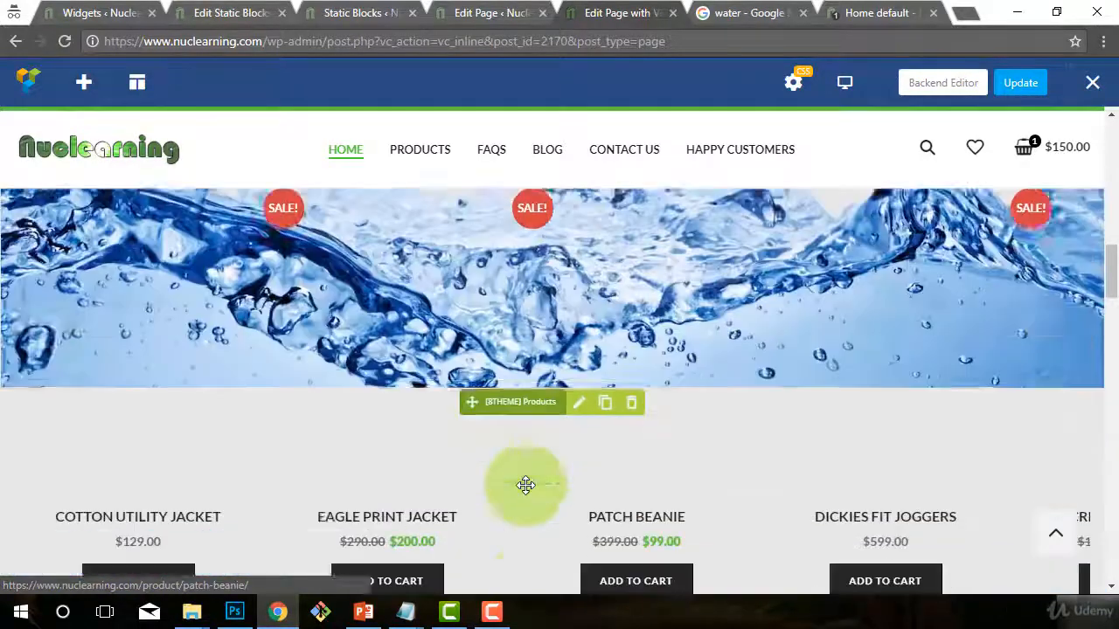
pyautogui.scroll(-5, 525, 486)
pyautogui.click(1023, 81)
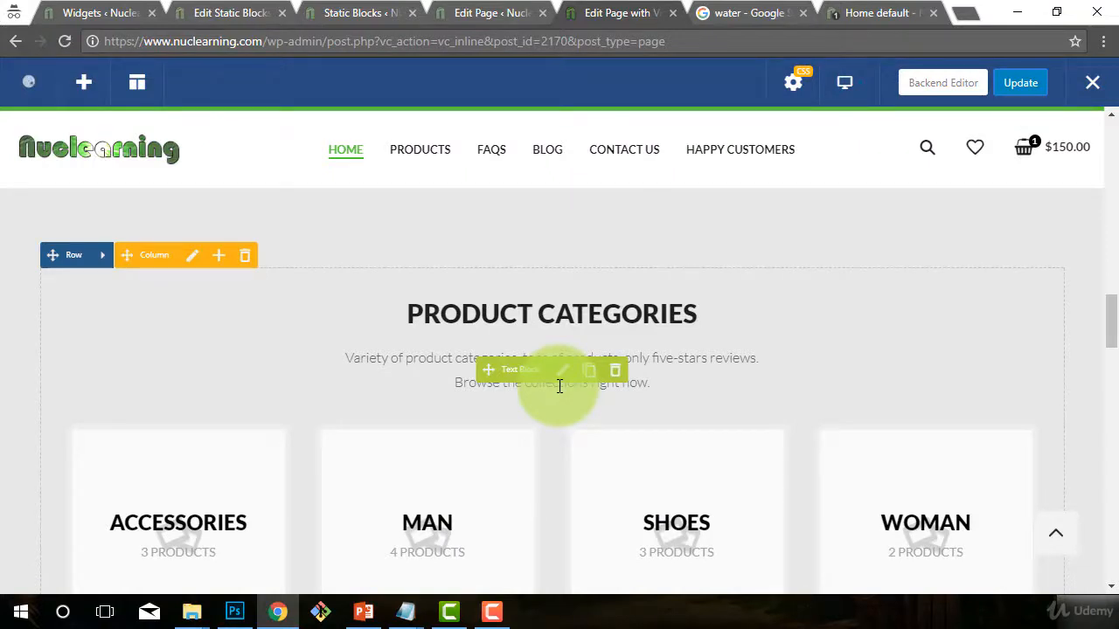
pyautogui.scroll(4, 377, 385)
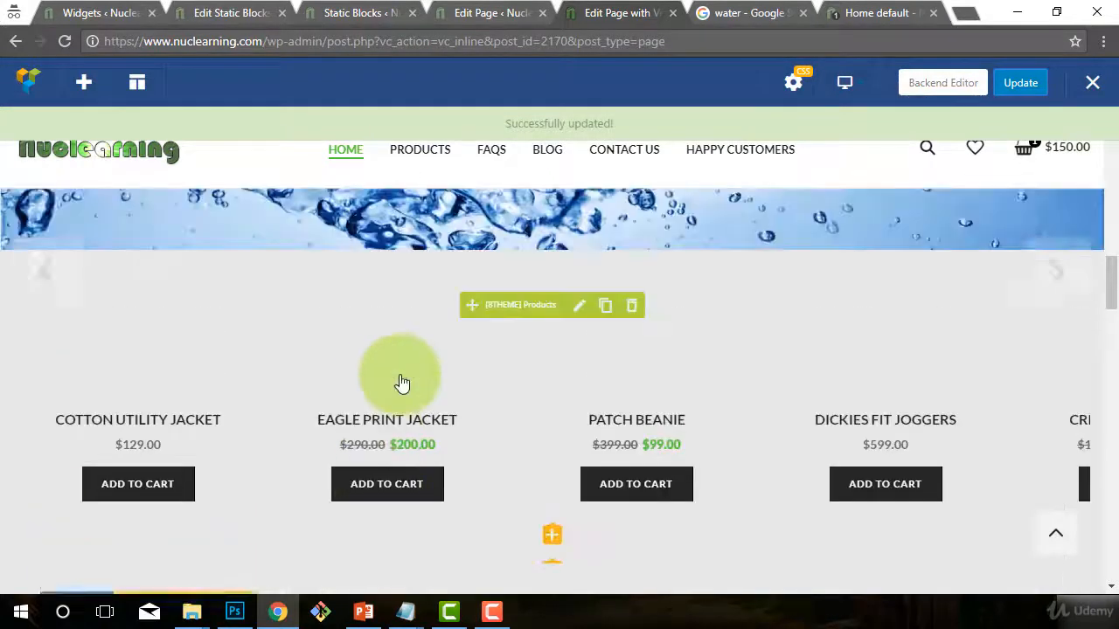
# Step: Switch to the live home page, close the developer tools and reload the page
pyautogui.click(845, 15)
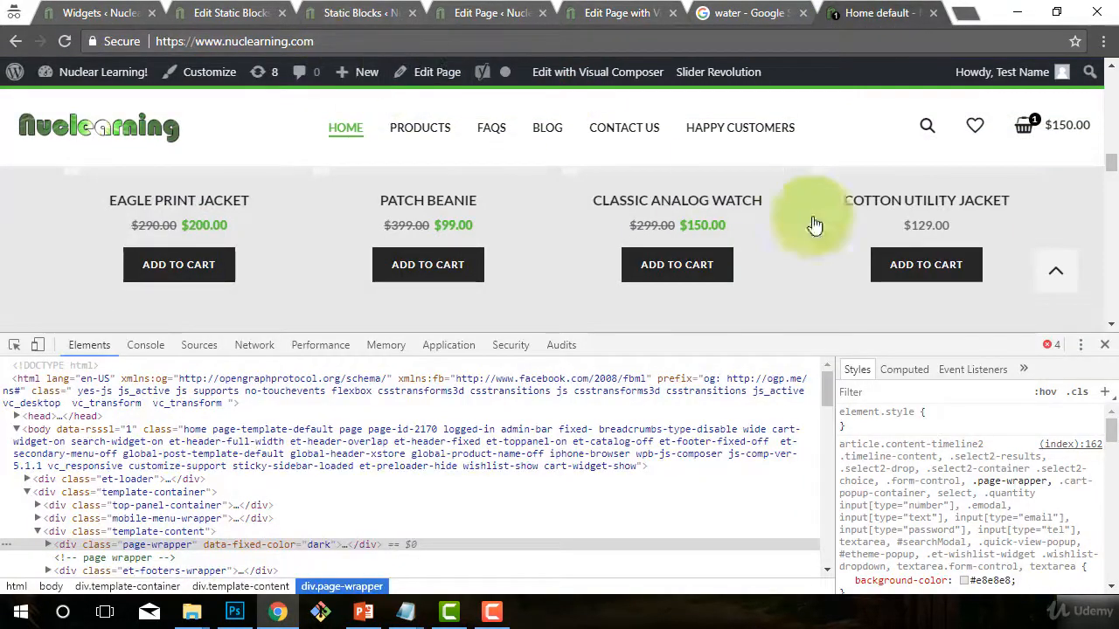
pyautogui.click(1101, 346)
pyautogui.click(425, 45)
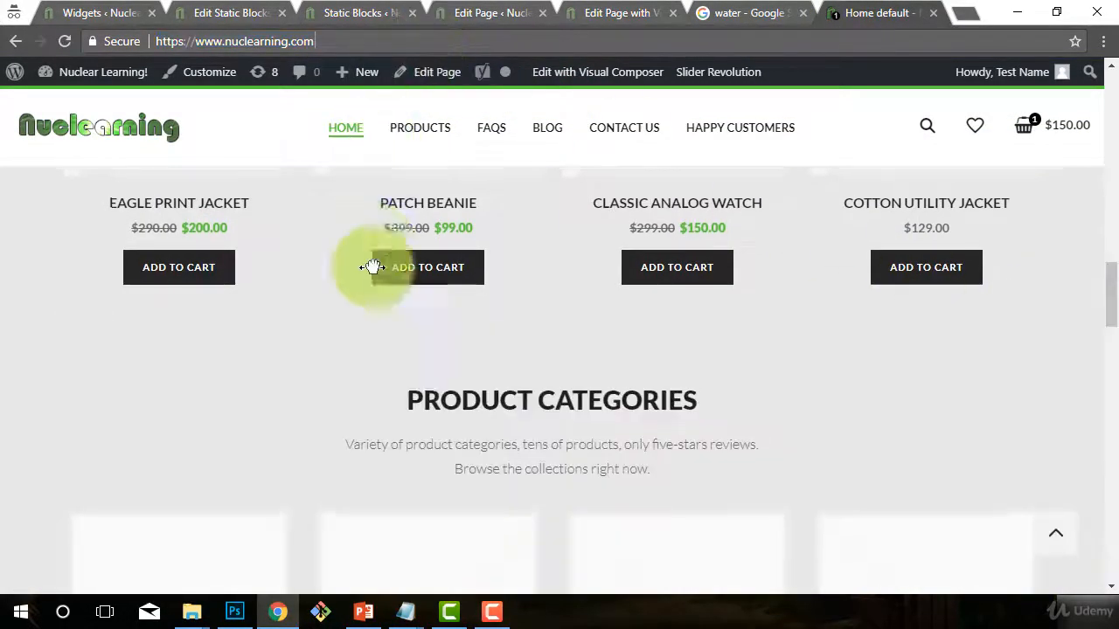
pyautogui.scroll(15, 460, 446)
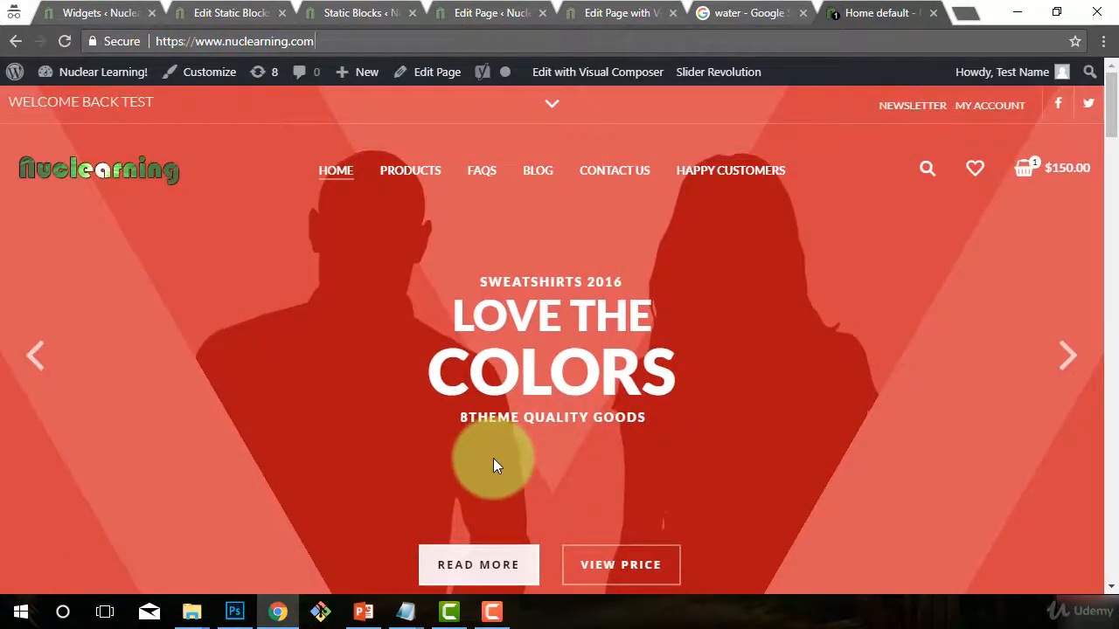
pyautogui.press('F5')
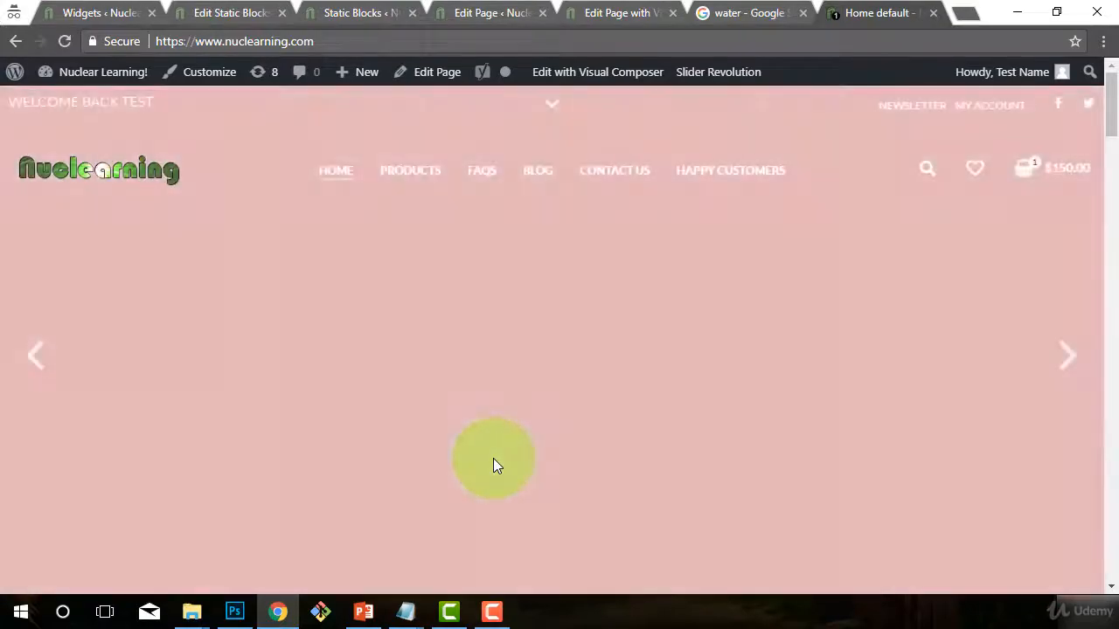
# Step: Examine the parallax water background behind Popular Products and the Product Categories section on the live home page
pyautogui.scroll(-4, 493, 465)
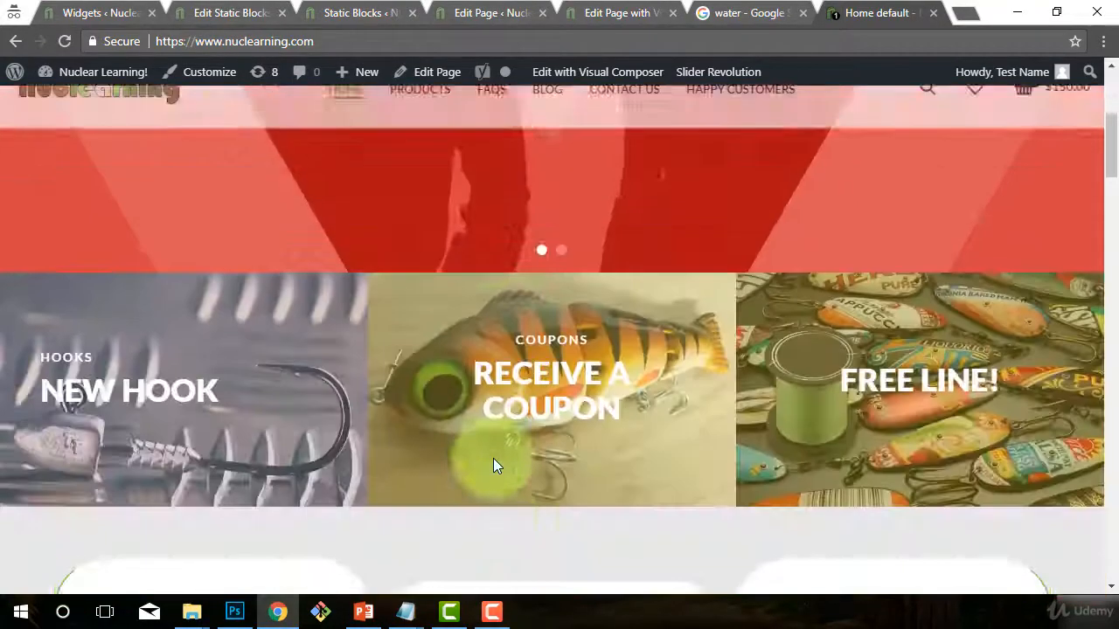
pyautogui.scroll(-10, 493, 465)
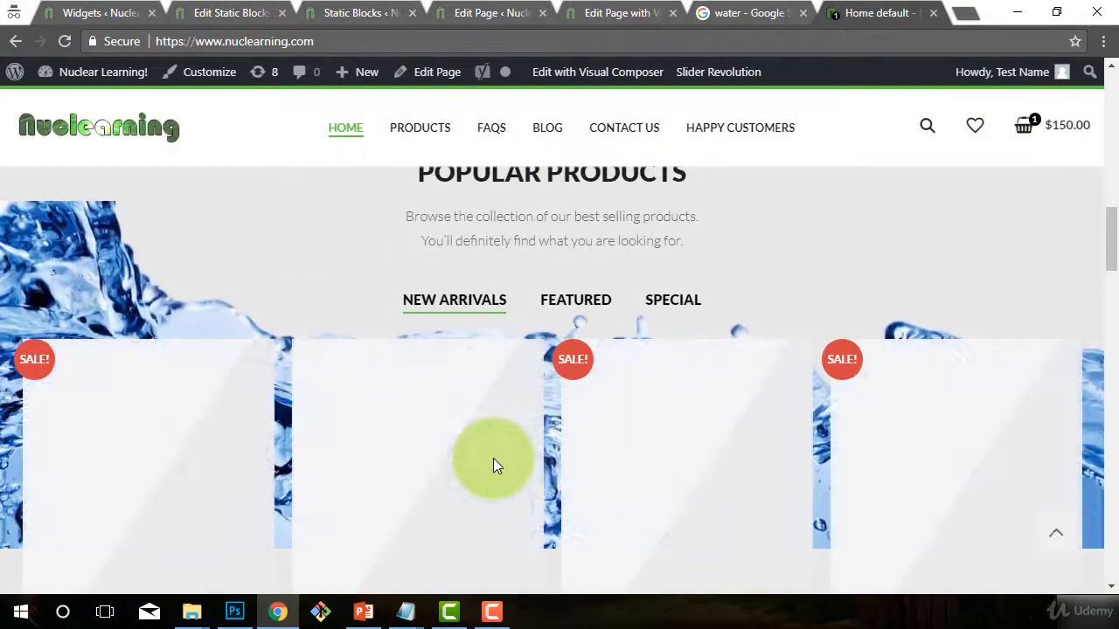
pyautogui.scroll(-4, 493, 465)
pyautogui.scroll(3, 493, 466)
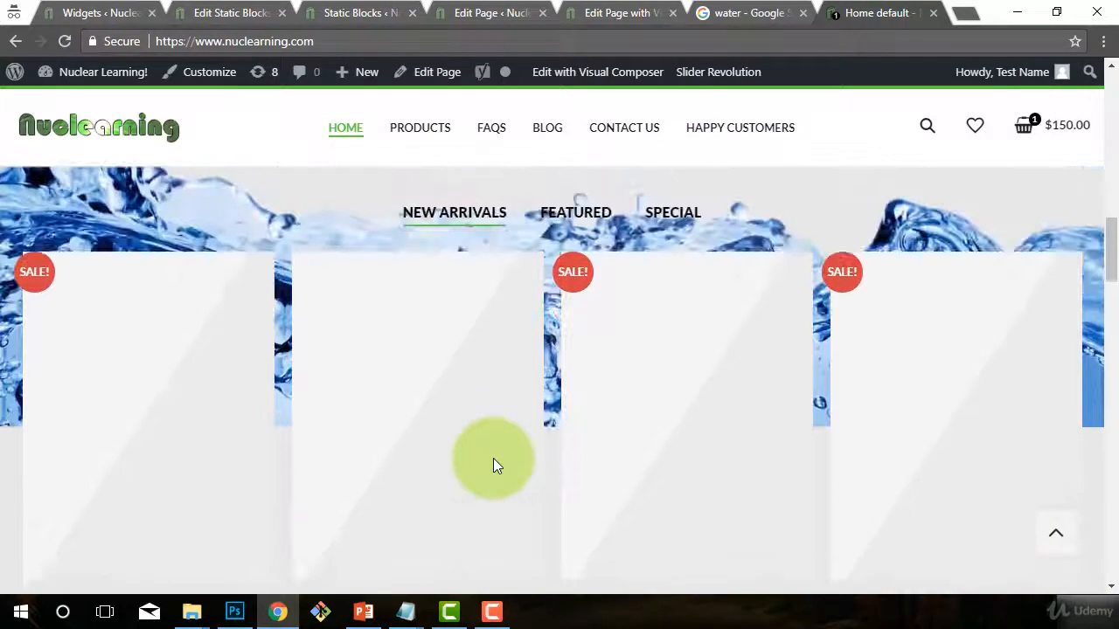
pyautogui.scroll(2, 494, 458)
pyautogui.scroll(-2, 493, 458)
pyautogui.scroll(-3, 493, 458)
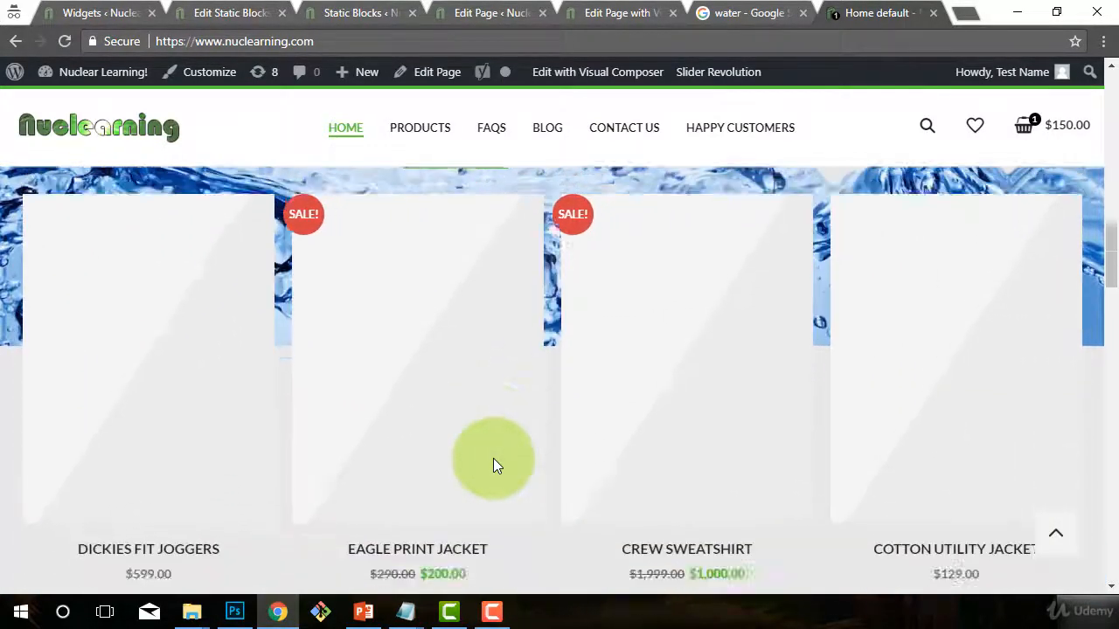
pyautogui.scroll(-3, 493, 465)
pyautogui.scroll(6, 493, 465)
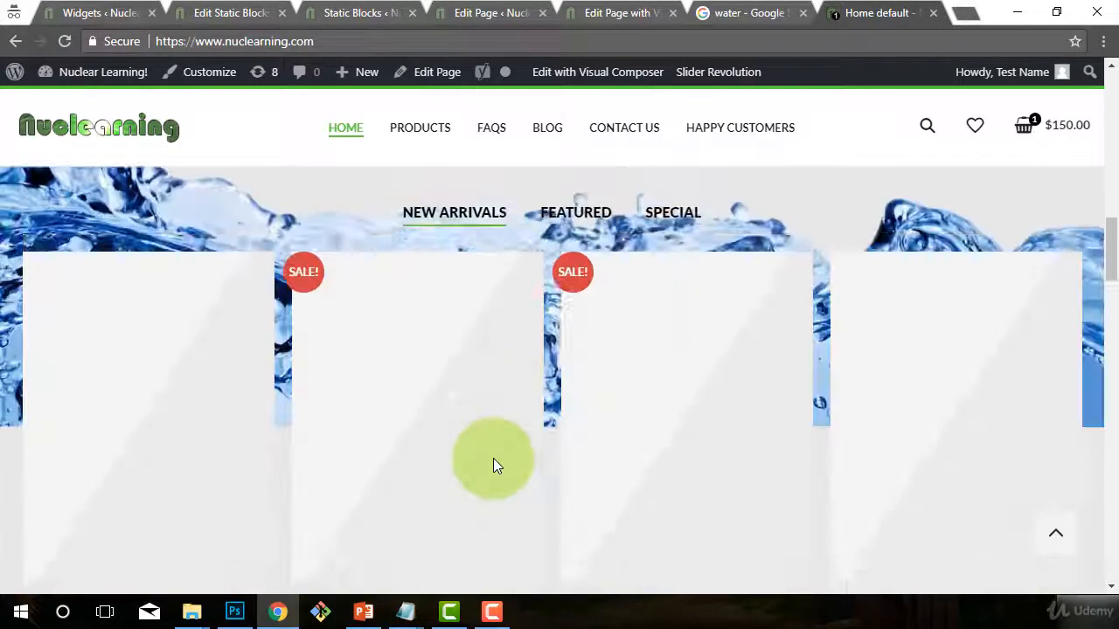
pyautogui.scroll(-3, 493, 465)
pyautogui.scroll(1, 493, 465)
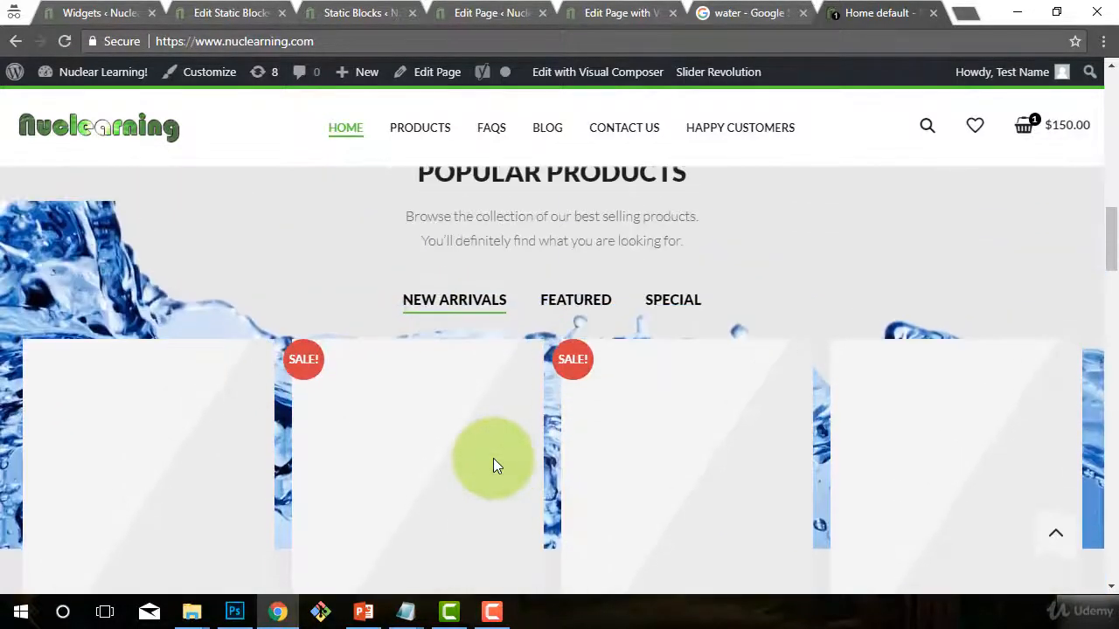
pyautogui.scroll(3, 493, 458)
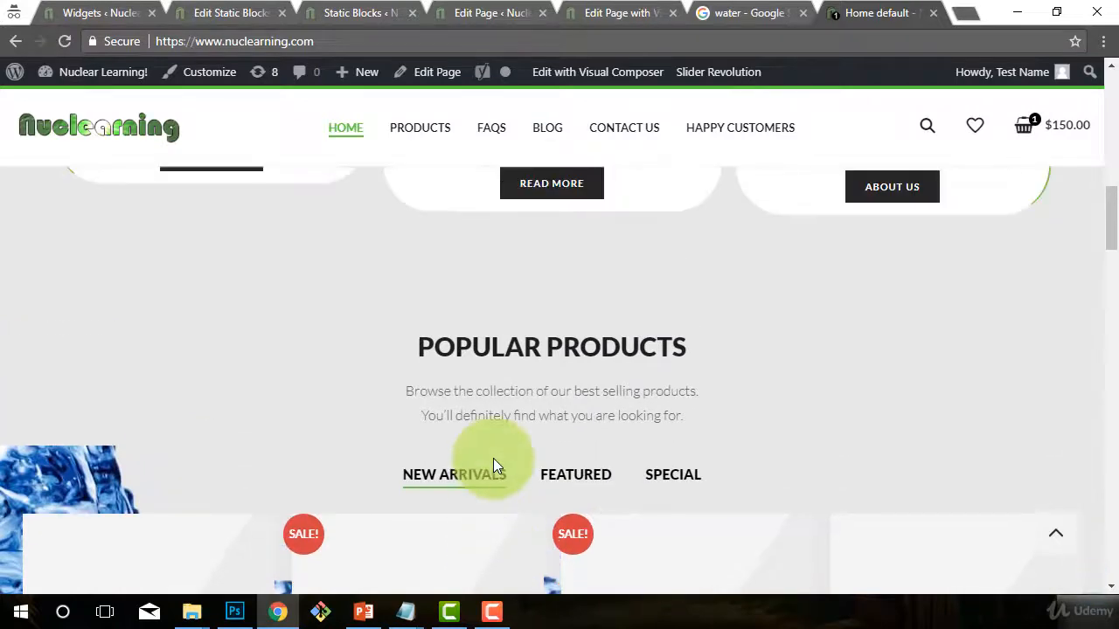
pyautogui.scroll(-3, 493, 464)
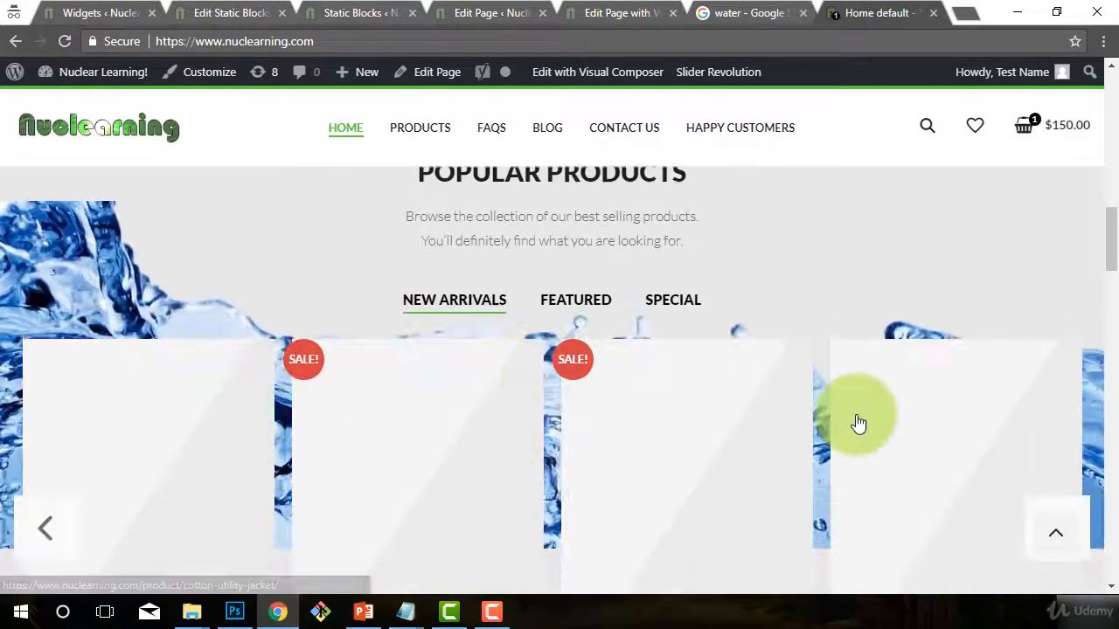
pyautogui.scroll(-2, 114, 229)
pyautogui.scroll(3, 114, 229)
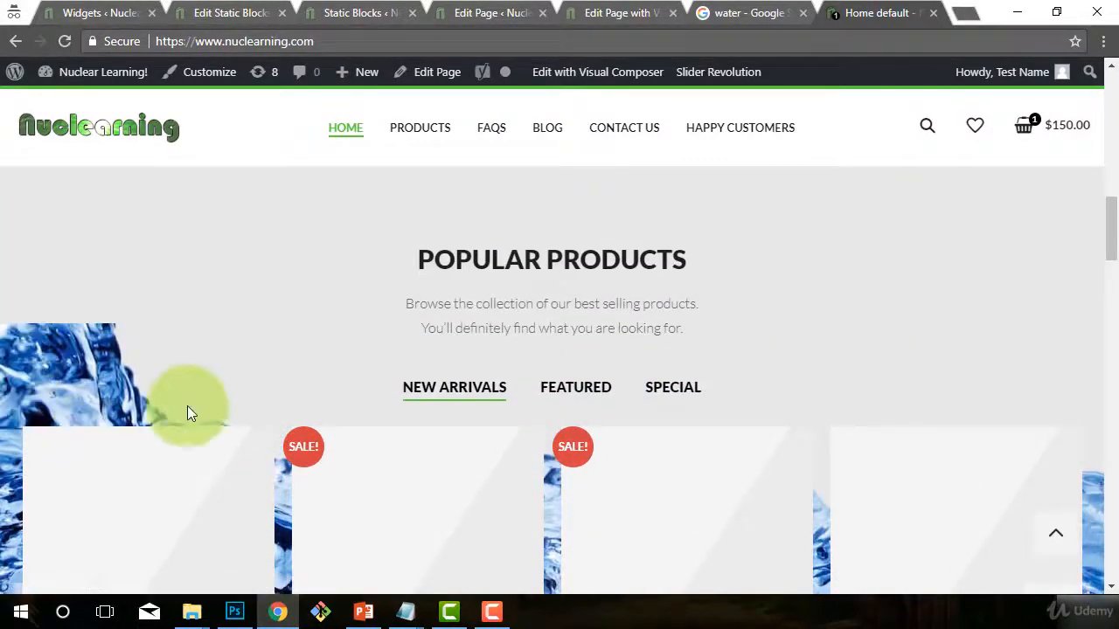
pyautogui.scroll(-3, 187, 412)
pyautogui.scroll(-8, 189, 415)
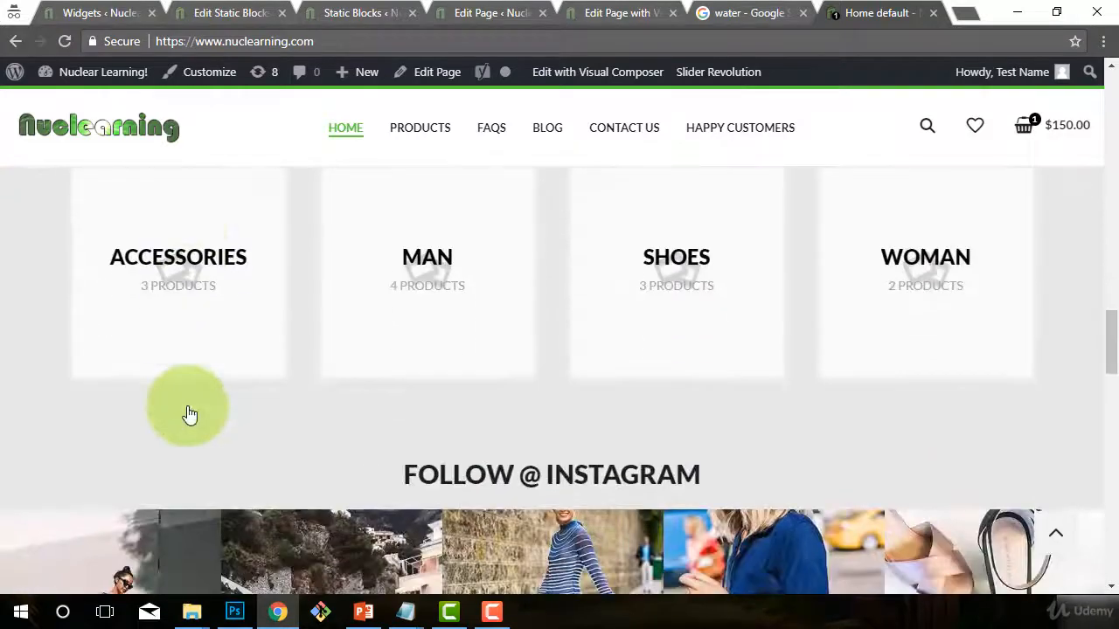
pyautogui.scroll(5, 187, 413)
pyautogui.scroll(-3, 187, 417)
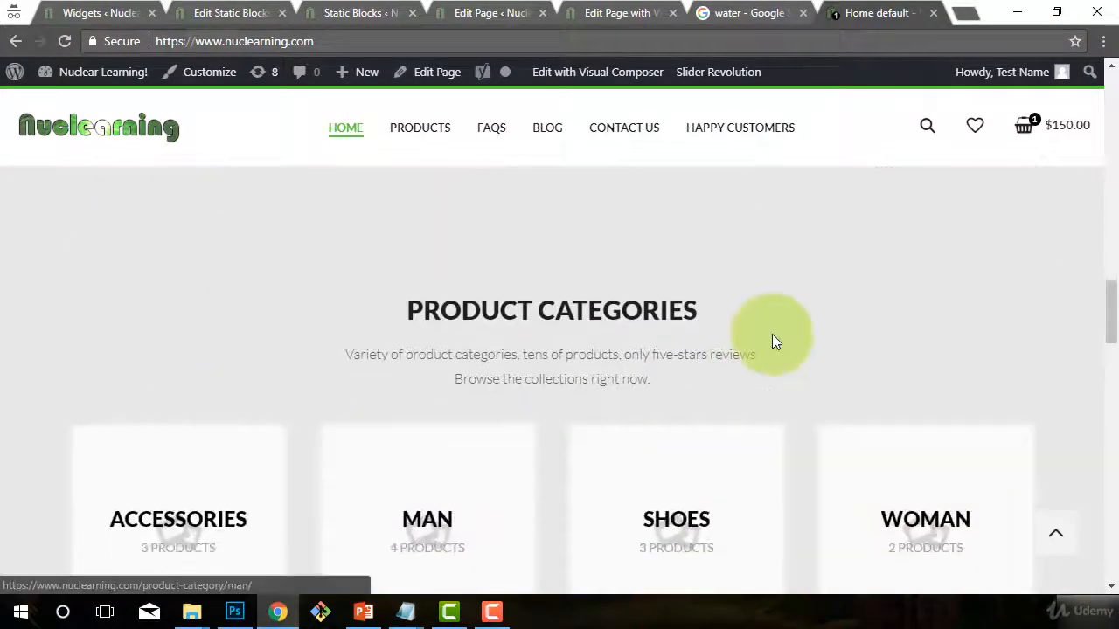
pyautogui.scroll(-2, 654, 309)
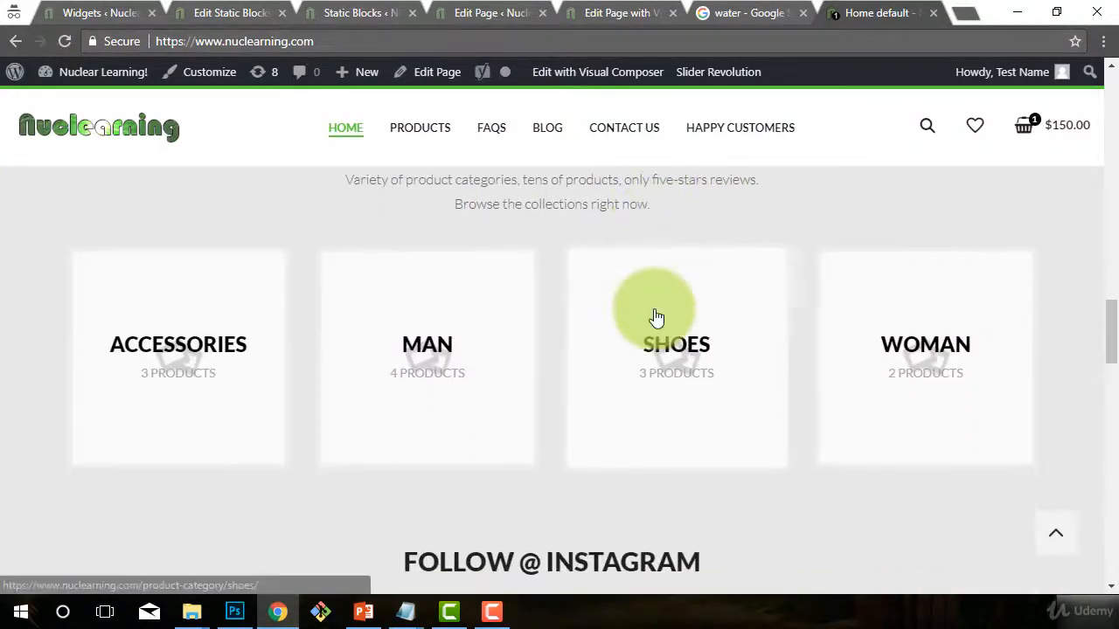
pyautogui.scroll(1, 655, 318)
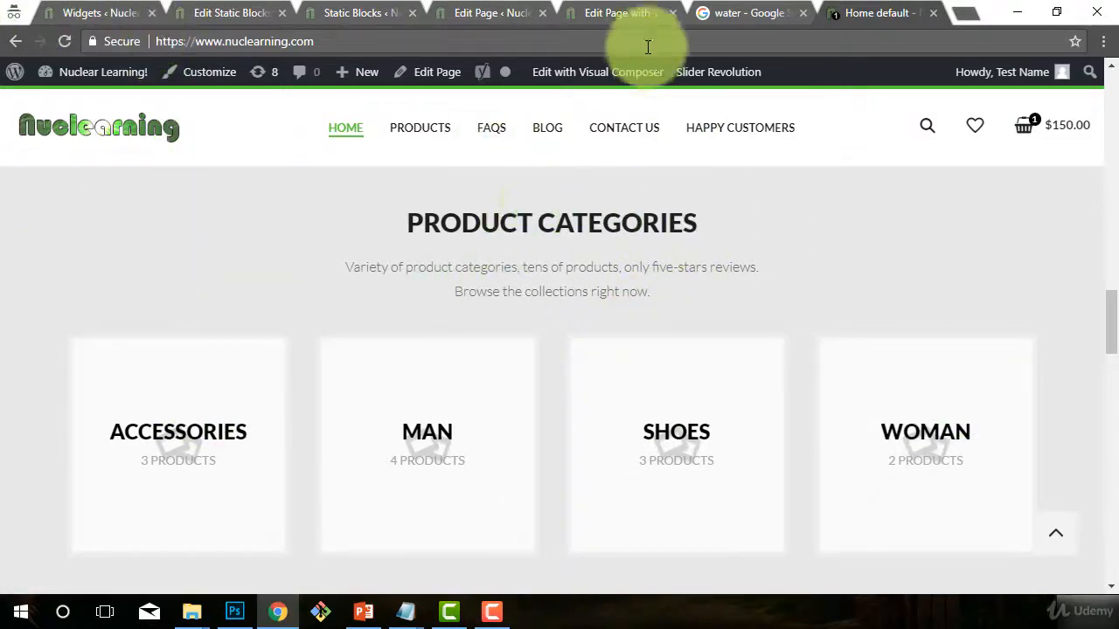
# Step: Open the live home page for editing in Visual Composer and go to the Product Categories section
pyautogui.click(610, 73)
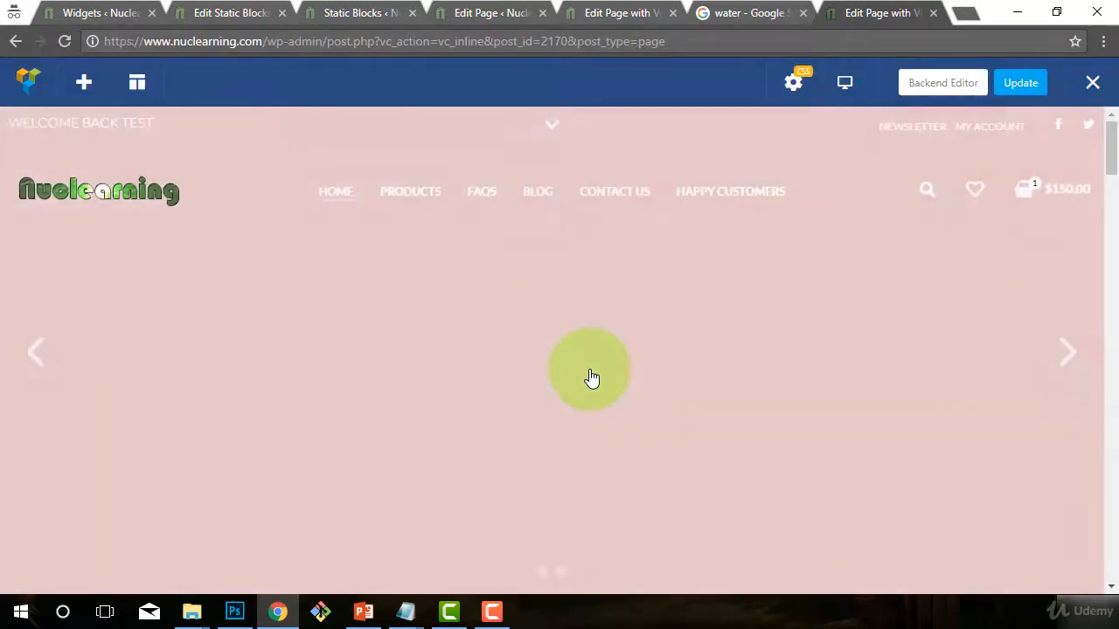
pyautogui.scroll(-3, 592, 378)
pyautogui.scroll(-10, 593, 379)
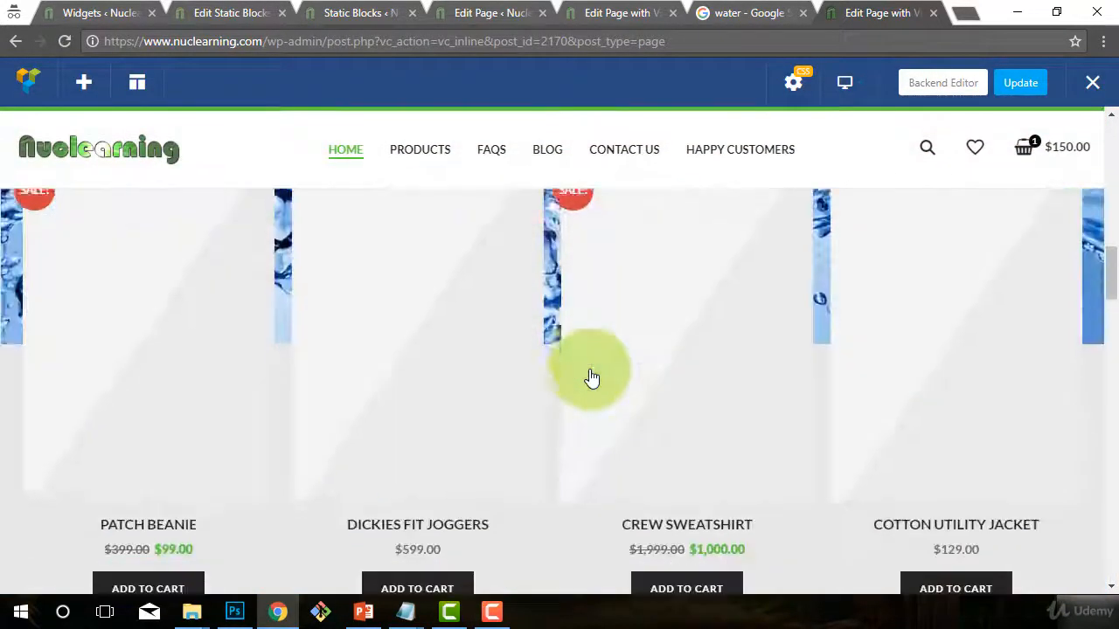
pyautogui.scroll(-4, 592, 378)
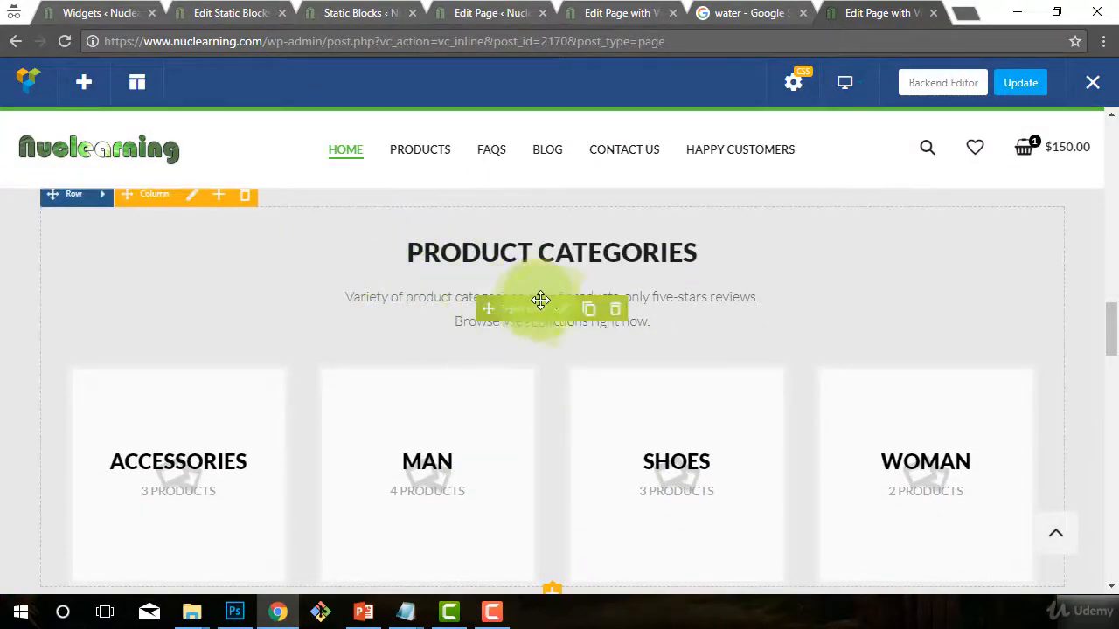
# Step: Replace the Product Categories text with "We offer many fishing supplies! Check out our different options and use our products to catch the fish of your life!"
pyautogui.click(562, 313)
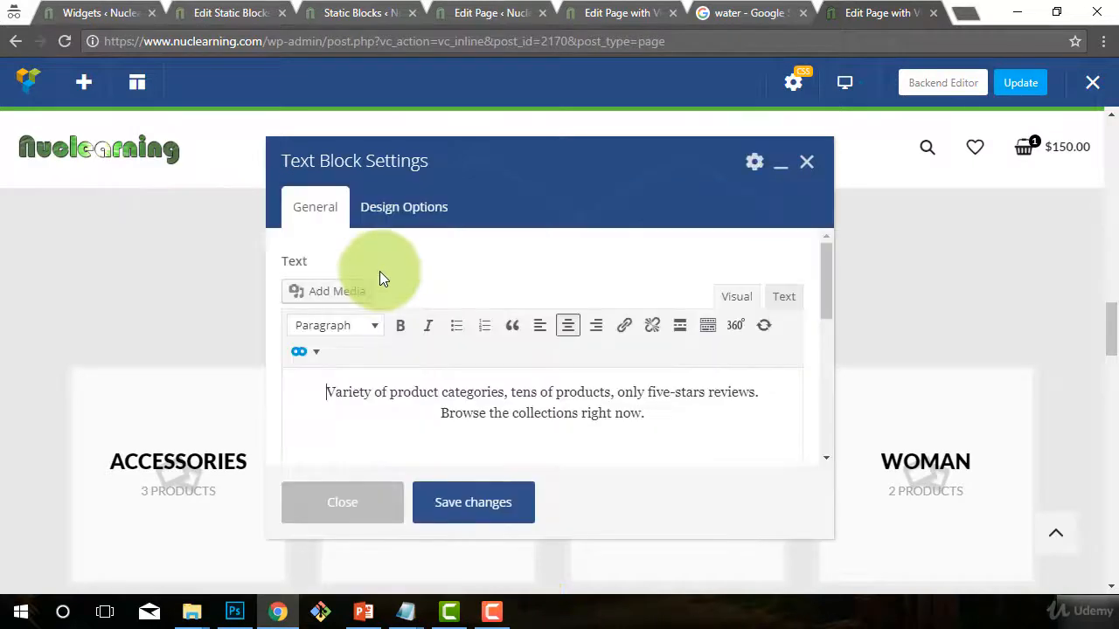
pyautogui.moveTo(515, 401); pyautogui.dragTo(641, 403)
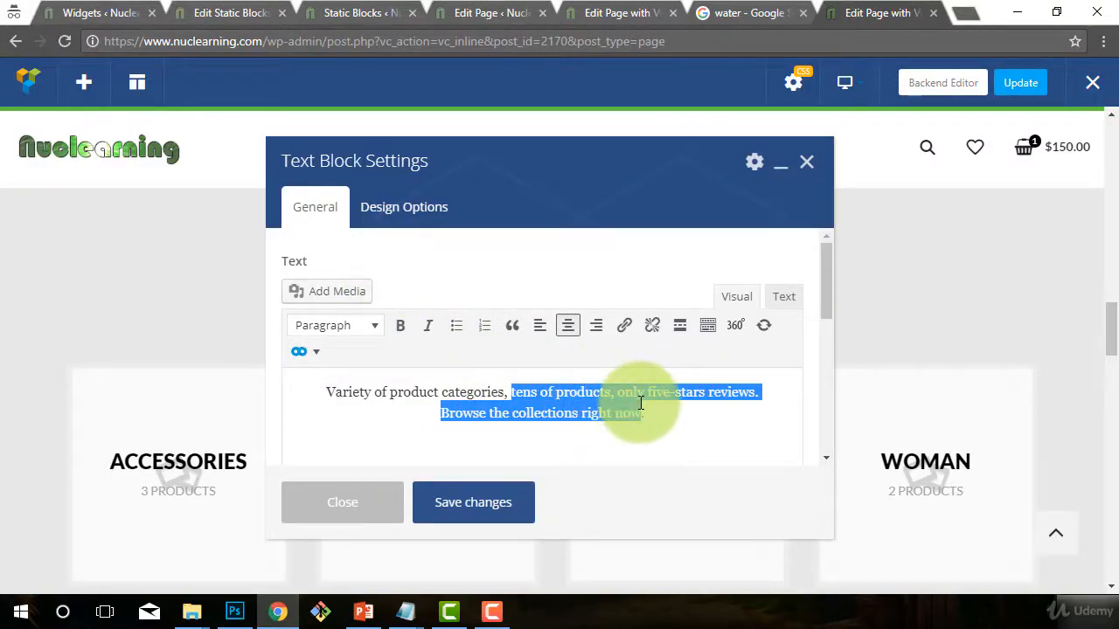
pyautogui.press('BackSpace')
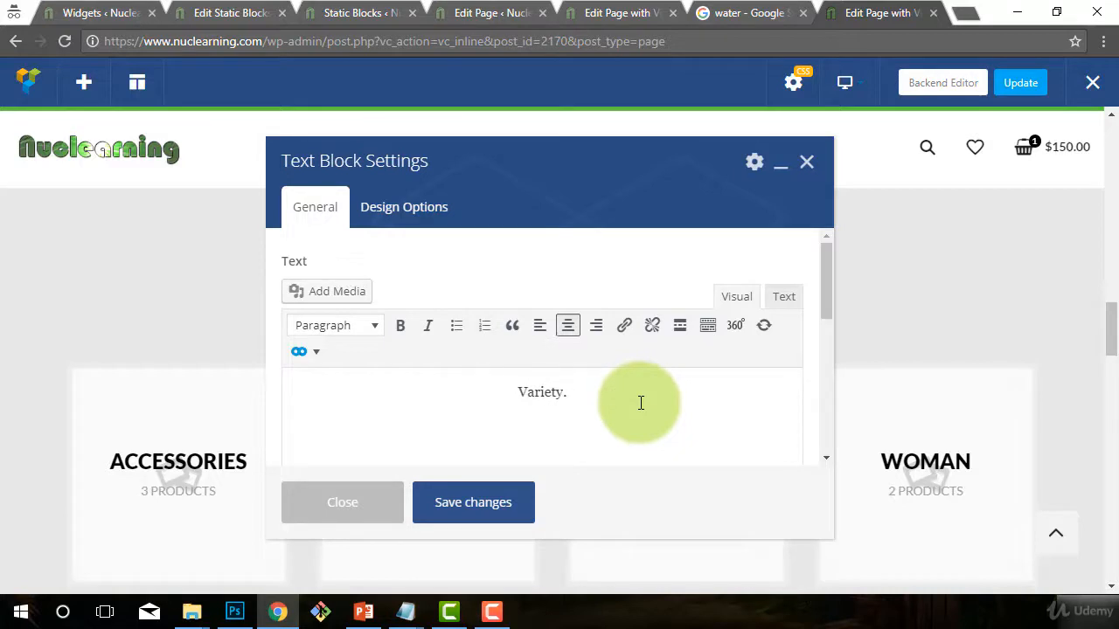
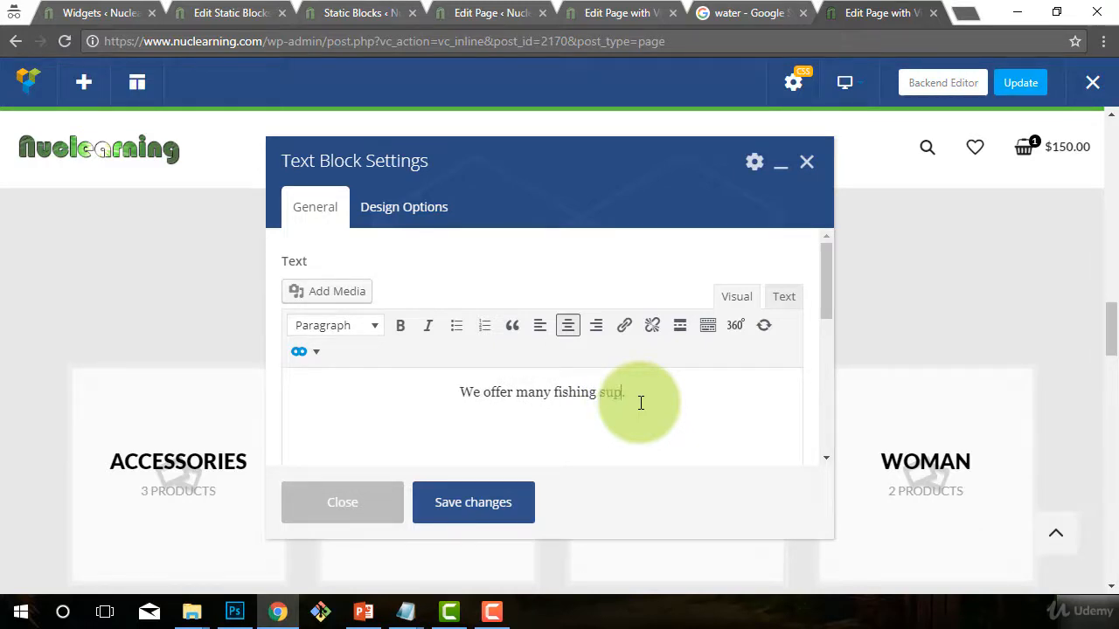
pyautogui.write('es')
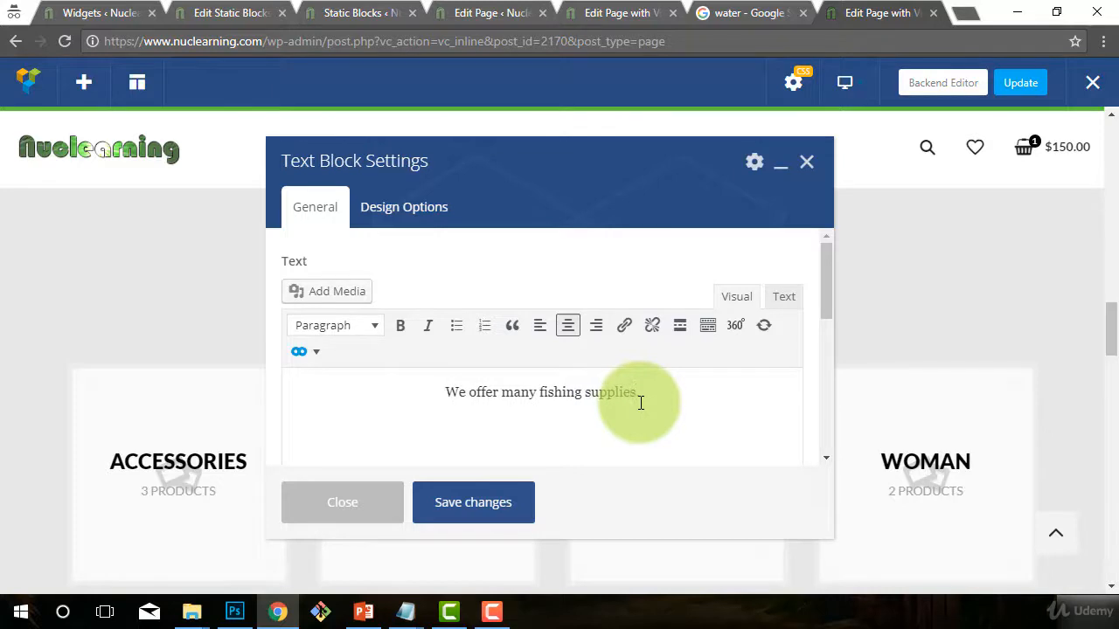
pyautogui.write('!  Check out our')
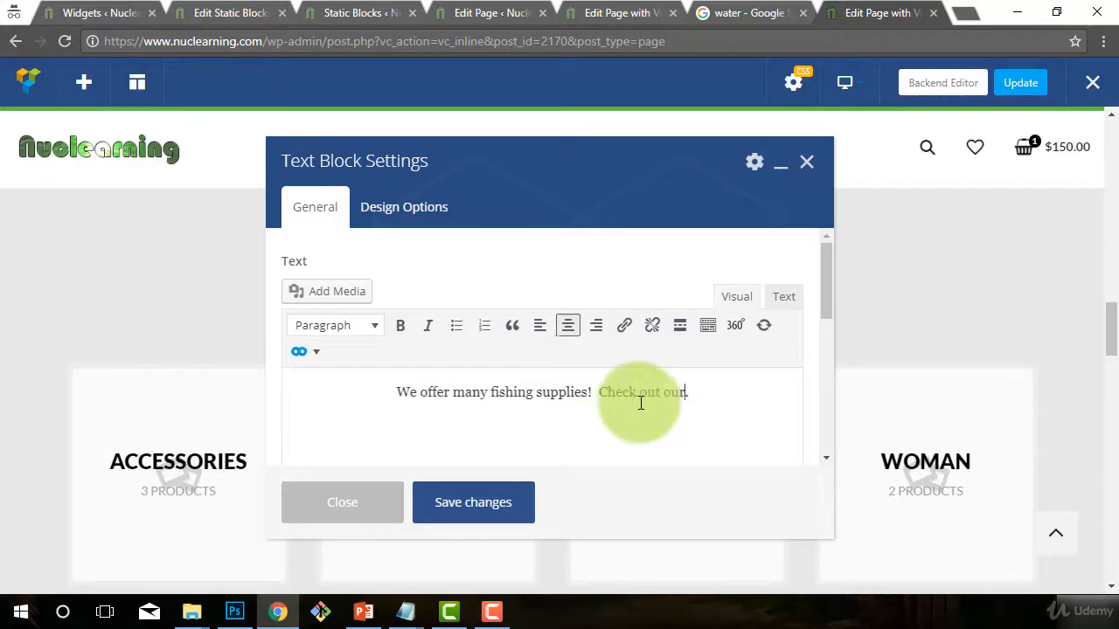
pyautogui.write(' different')
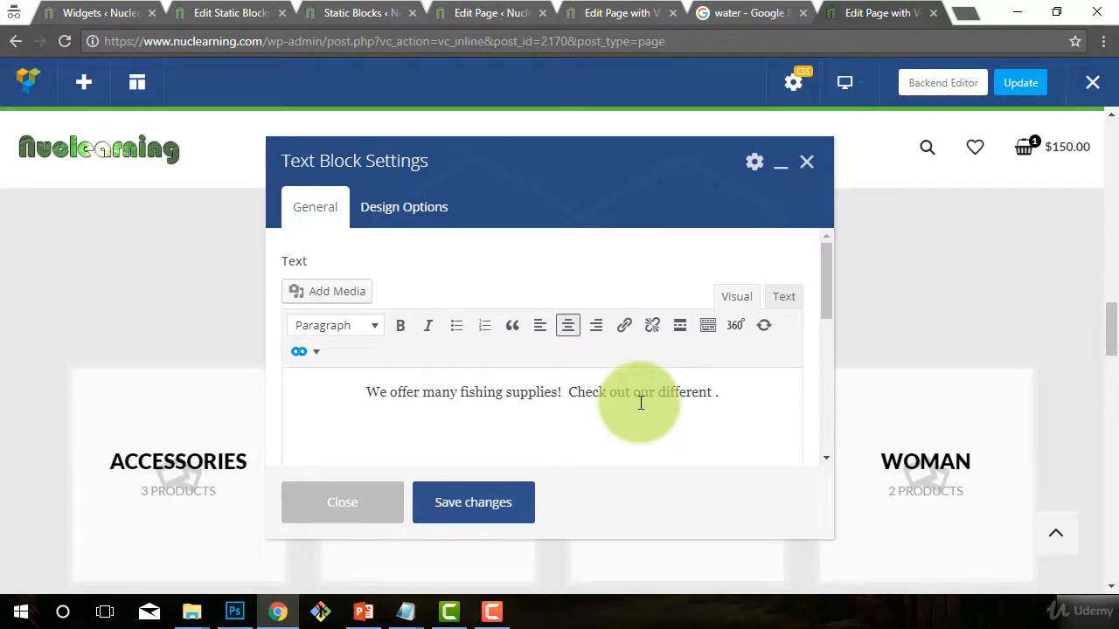
pyautogui.write(' options ')
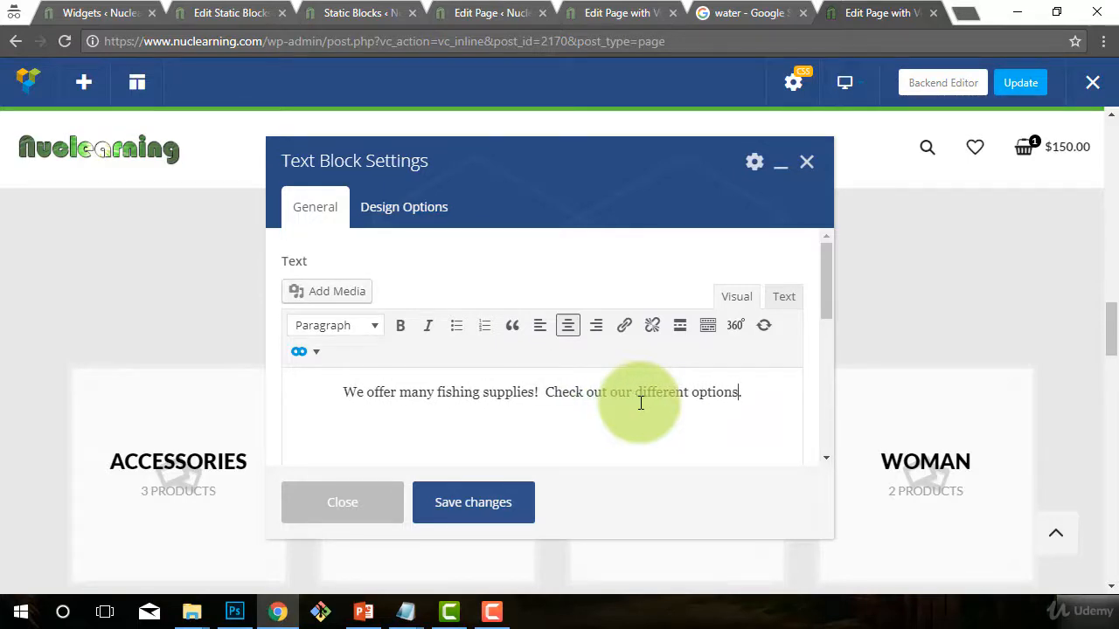
pyautogui.write('and')
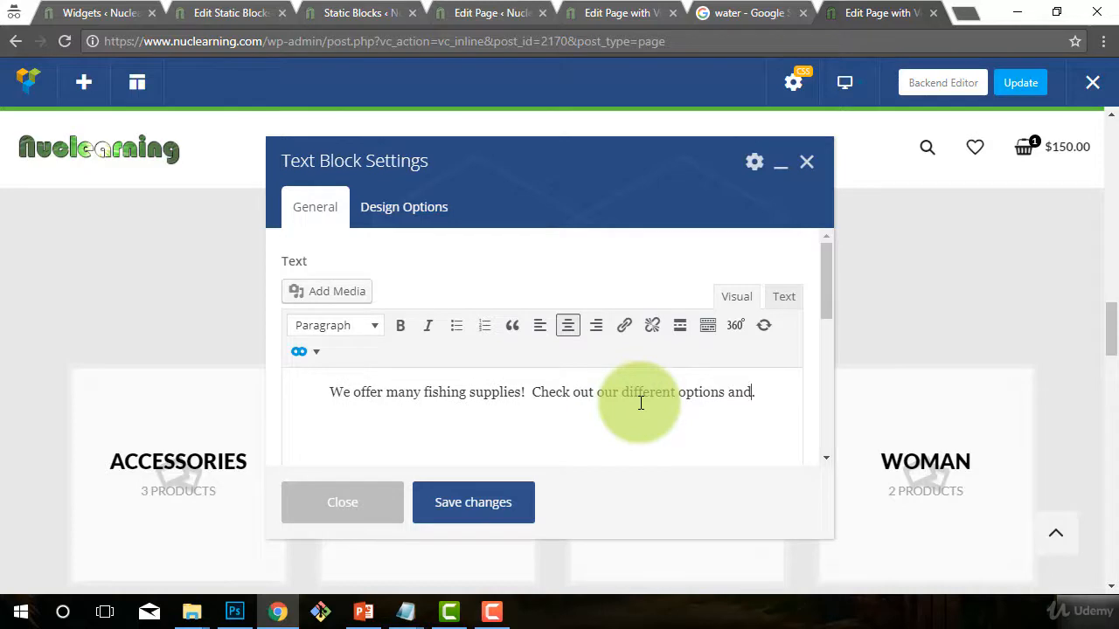
pyautogui.write(' use')
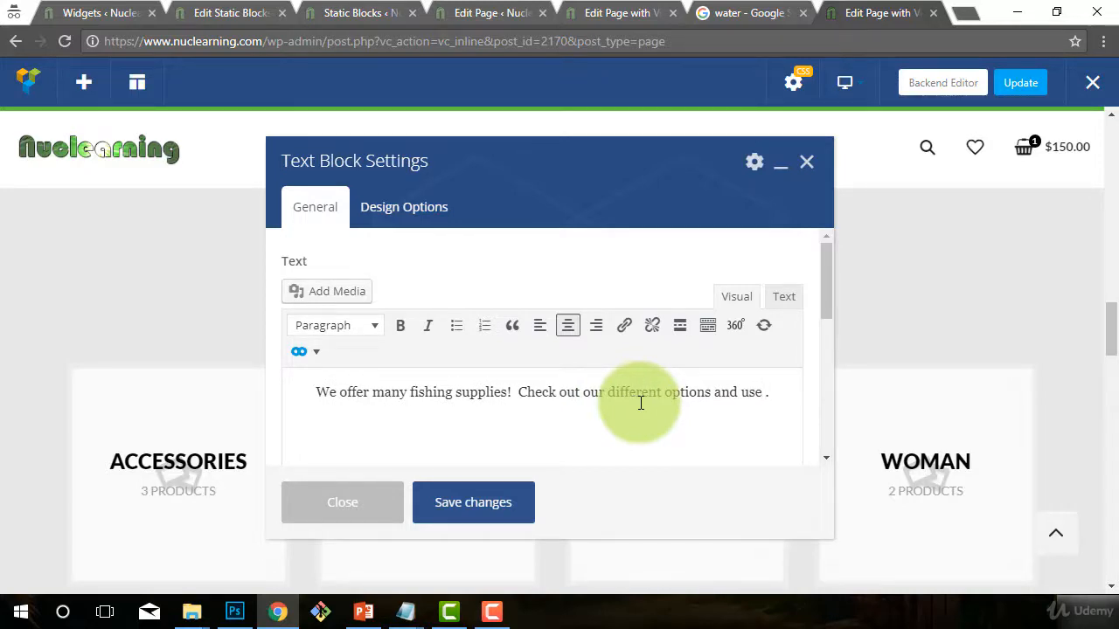
pyautogui.write(' our products to catch the fish of a')
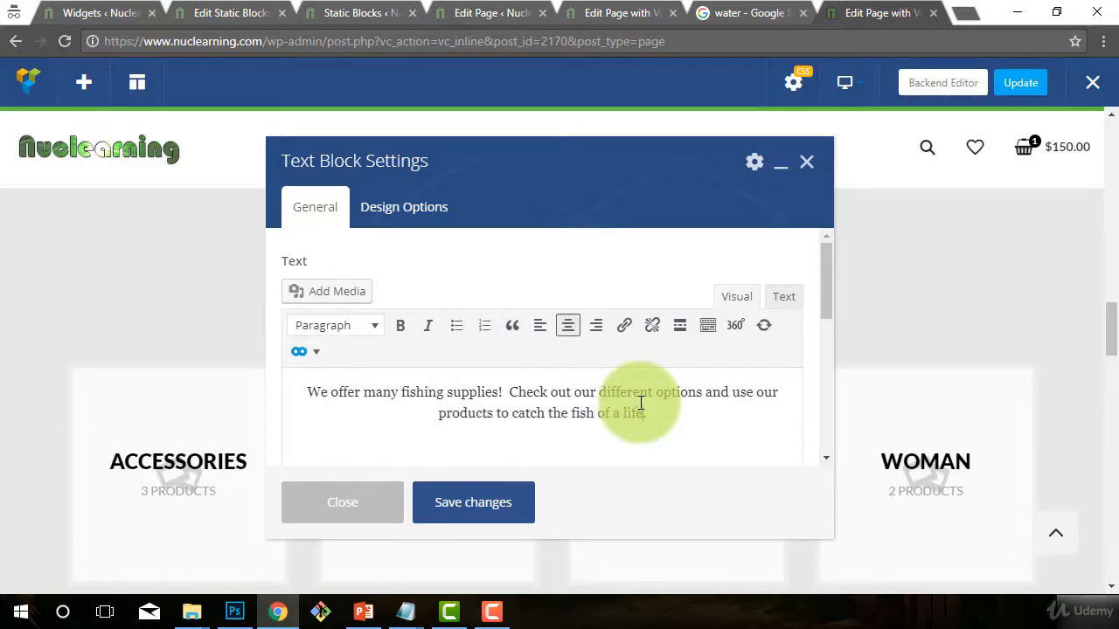
pyautogui.write('life!')
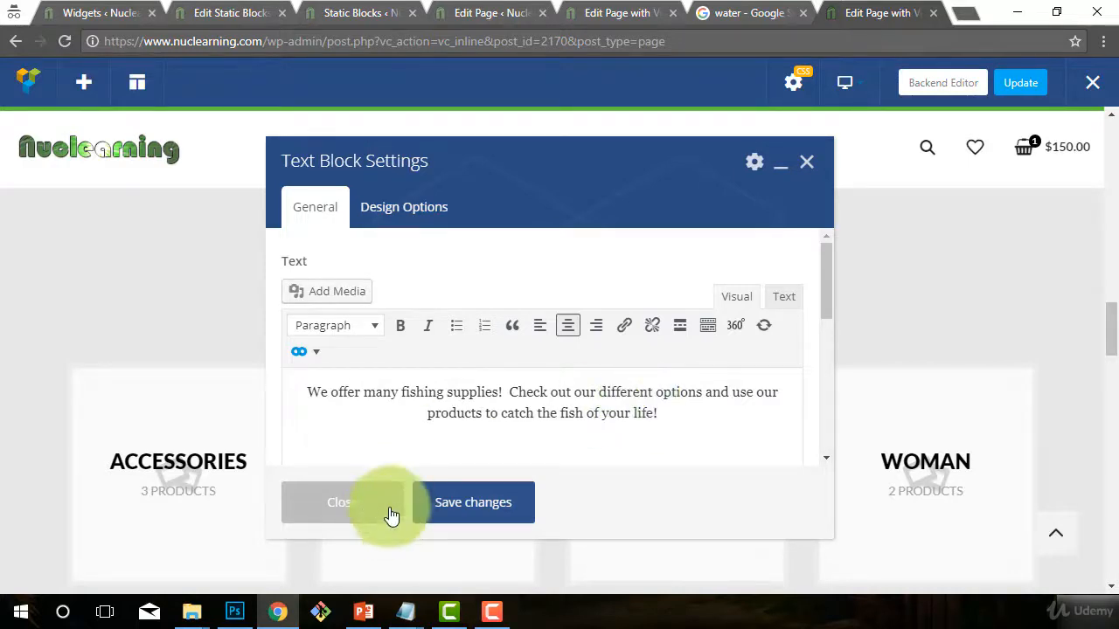
pyautogui.click(444, 512)
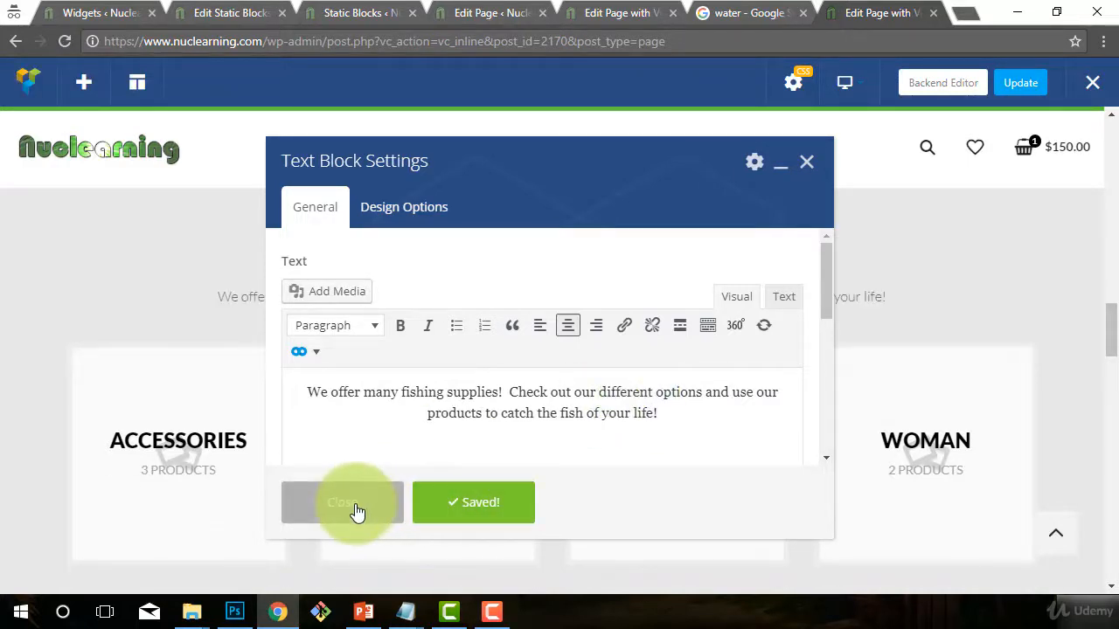
# Step: Make "catch the fish of your life!" and "fishing supplies" bold in the Product Categories text, save the changes and close its settings
pyautogui.moveTo(662, 413); pyautogui.dragTo(499, 413)
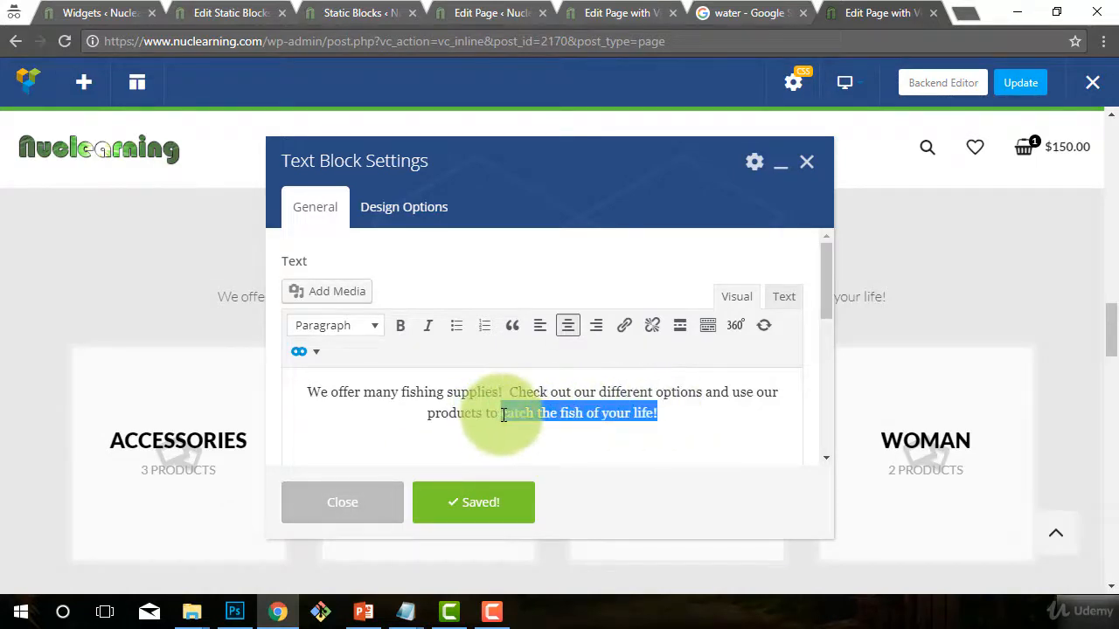
pyautogui.click(418, 334)
pyautogui.click(553, 392)
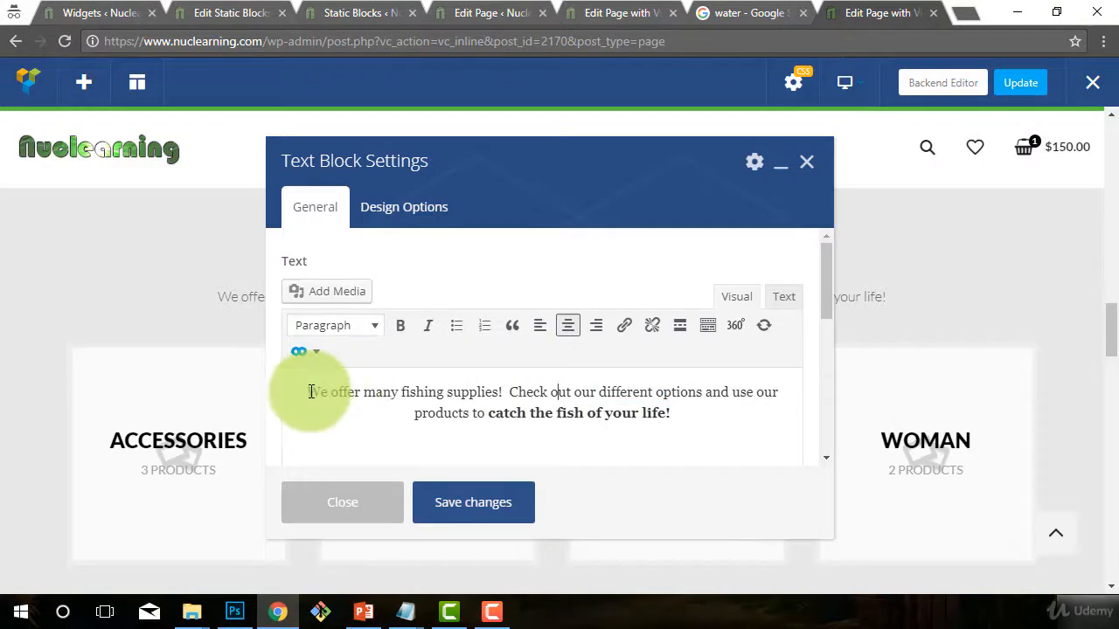
pyautogui.moveTo(402, 391); pyautogui.dragTo(499, 390)
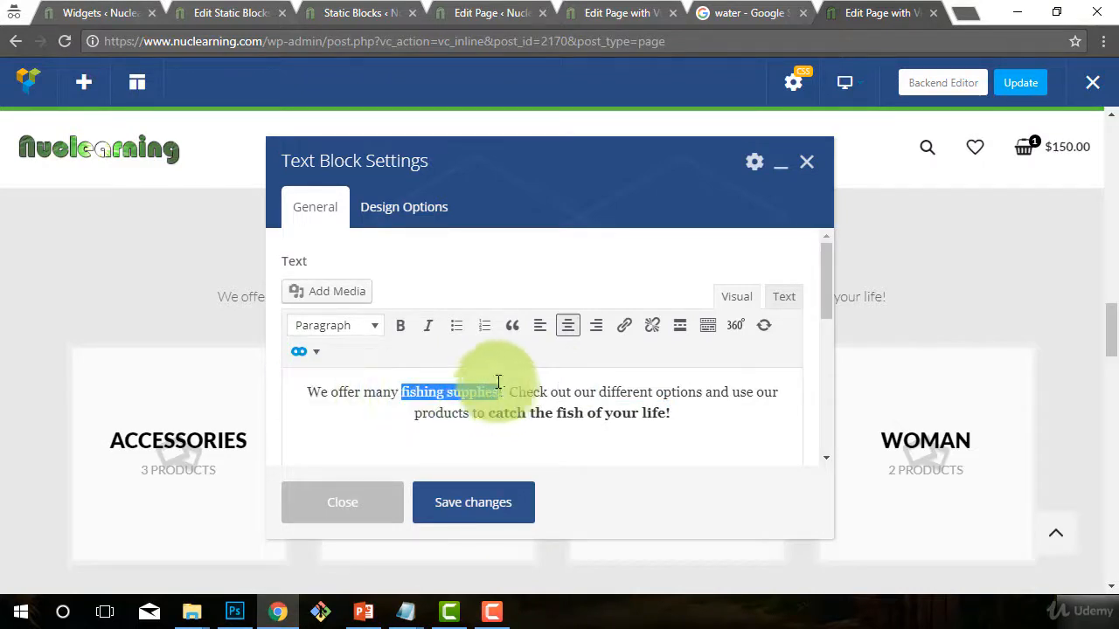
pyautogui.click(400, 325)
pyautogui.click(449, 500)
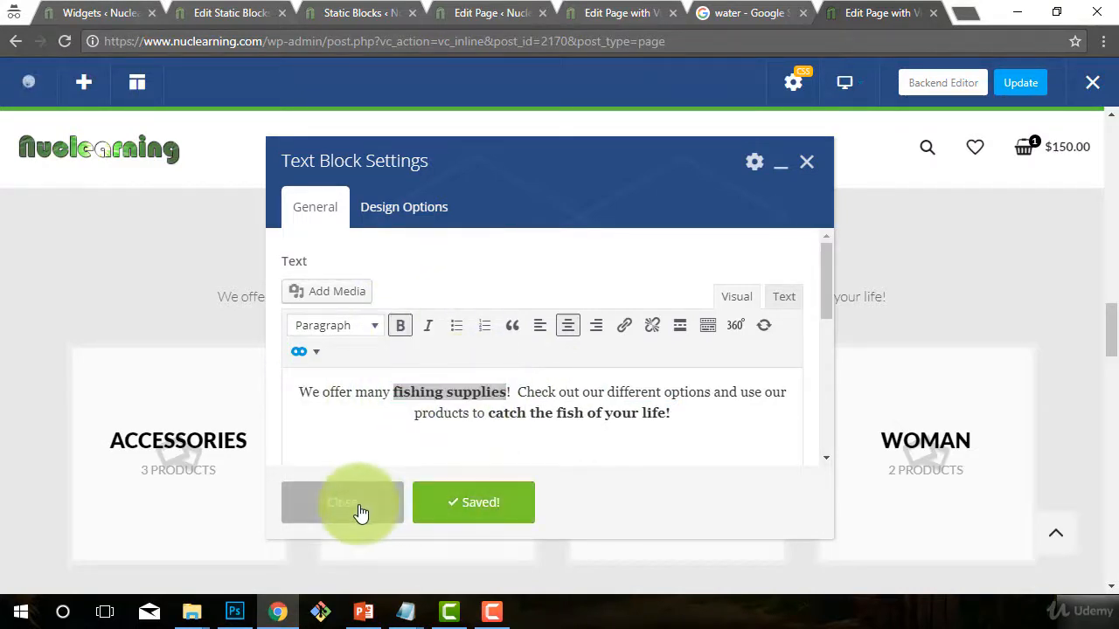
pyautogui.click(360, 513)
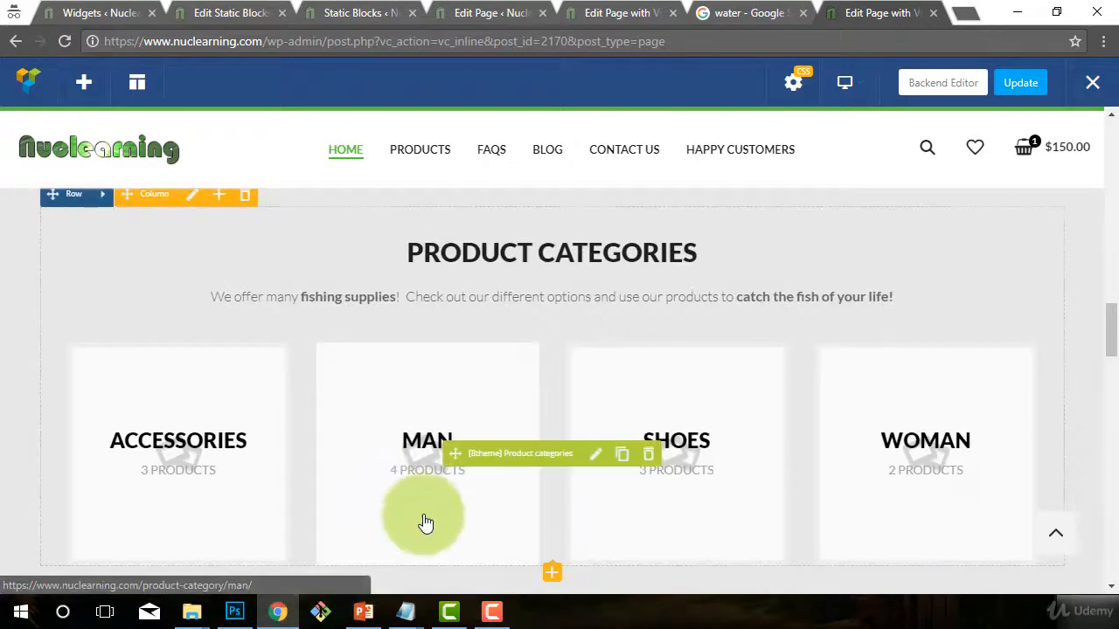
# Step: Open the settings of the product categories element and review its general options, such as style, display type and sort order
pyautogui.scroll(-2, 426, 490)
pyautogui.scroll(1, 516, 367)
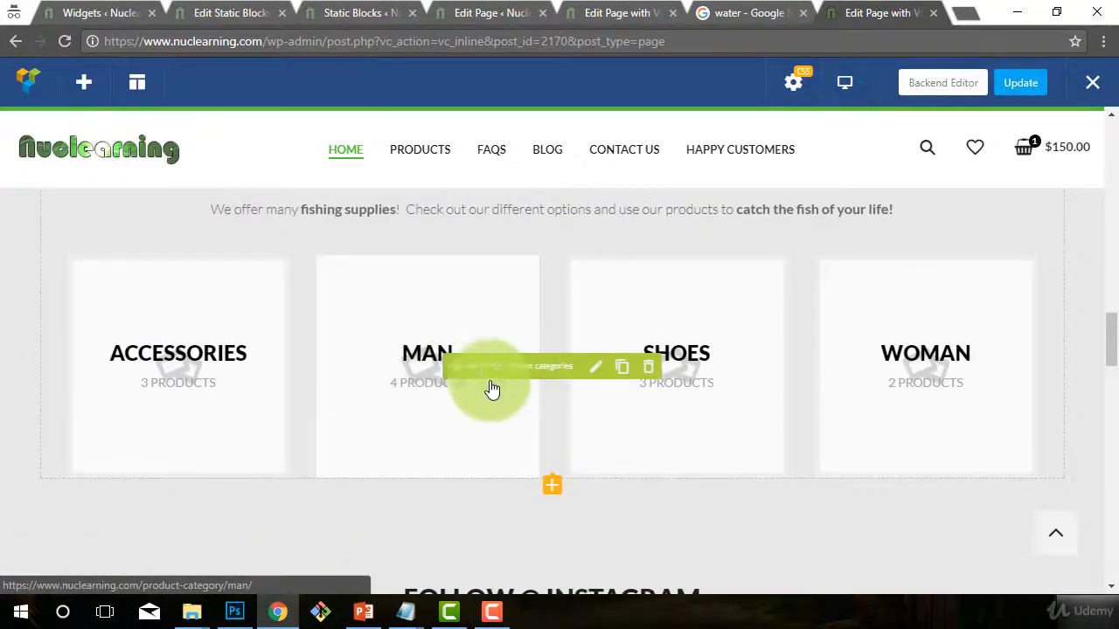
pyautogui.click(597, 369)
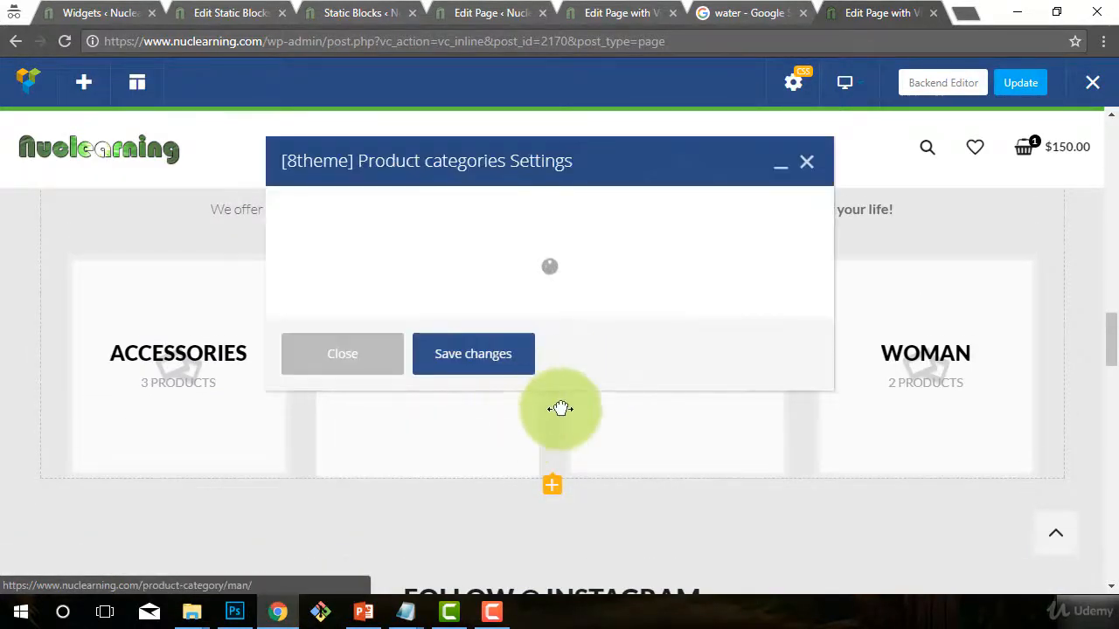
pyautogui.scroll(-2, 560, 408)
pyautogui.scroll(1, 561, 408)
pyautogui.scroll(-1, 560, 408)
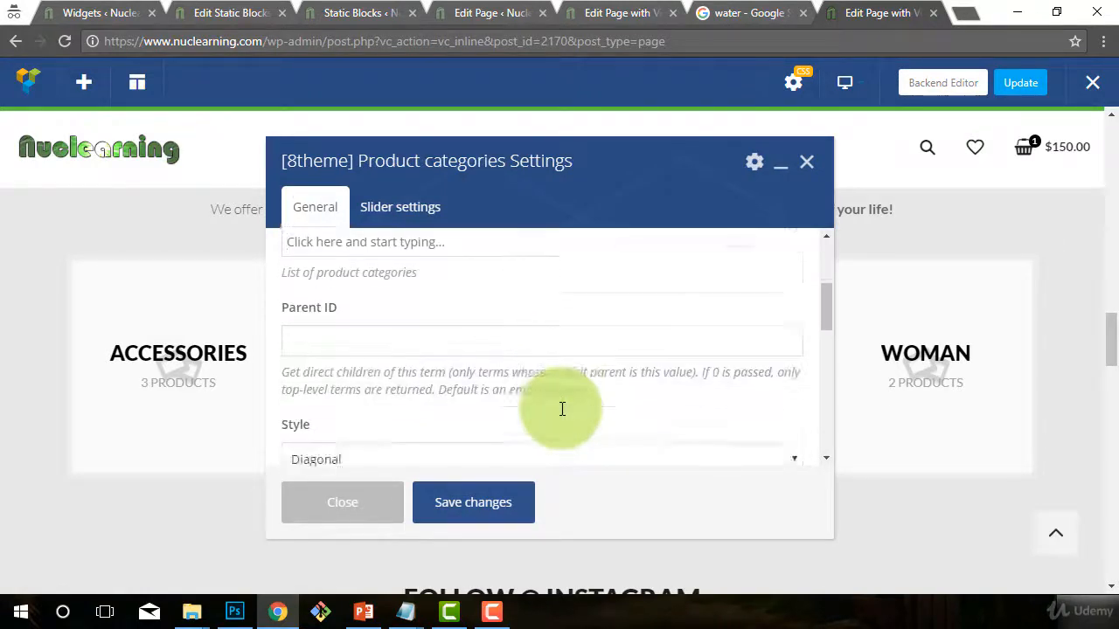
pyautogui.scroll(-5, 561, 408)
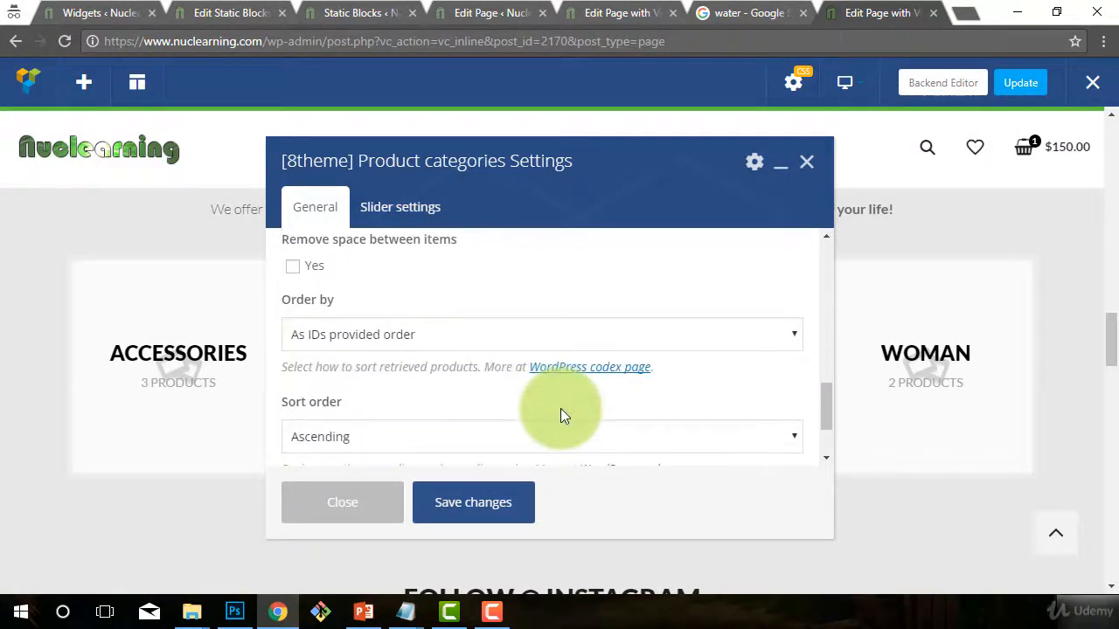
pyautogui.scroll(-3, 422, 429)
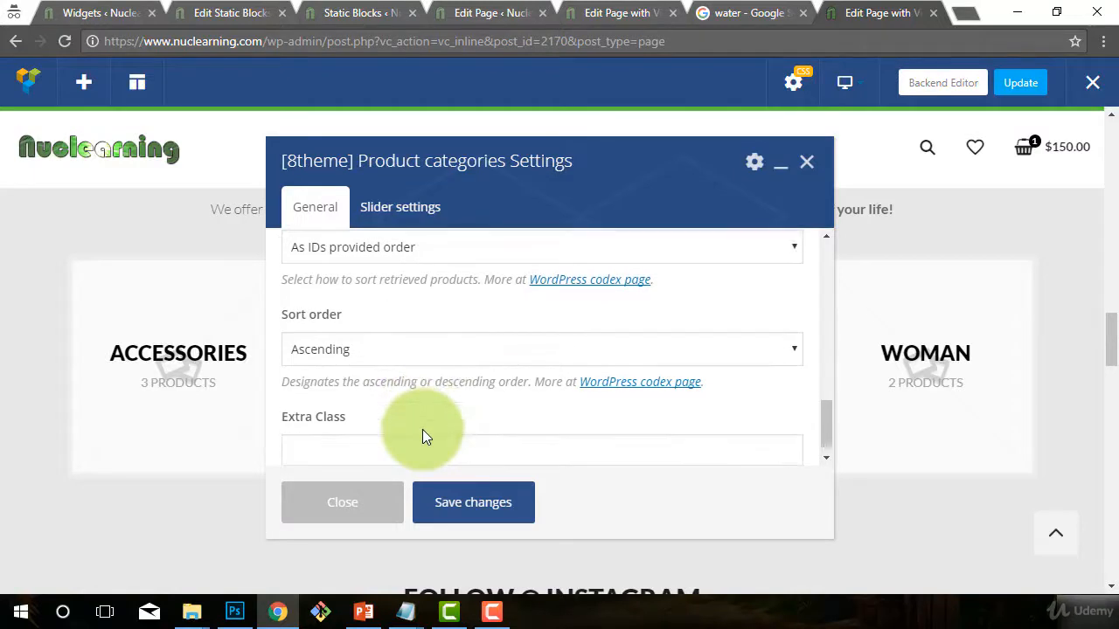
pyautogui.scroll(5, 422, 429)
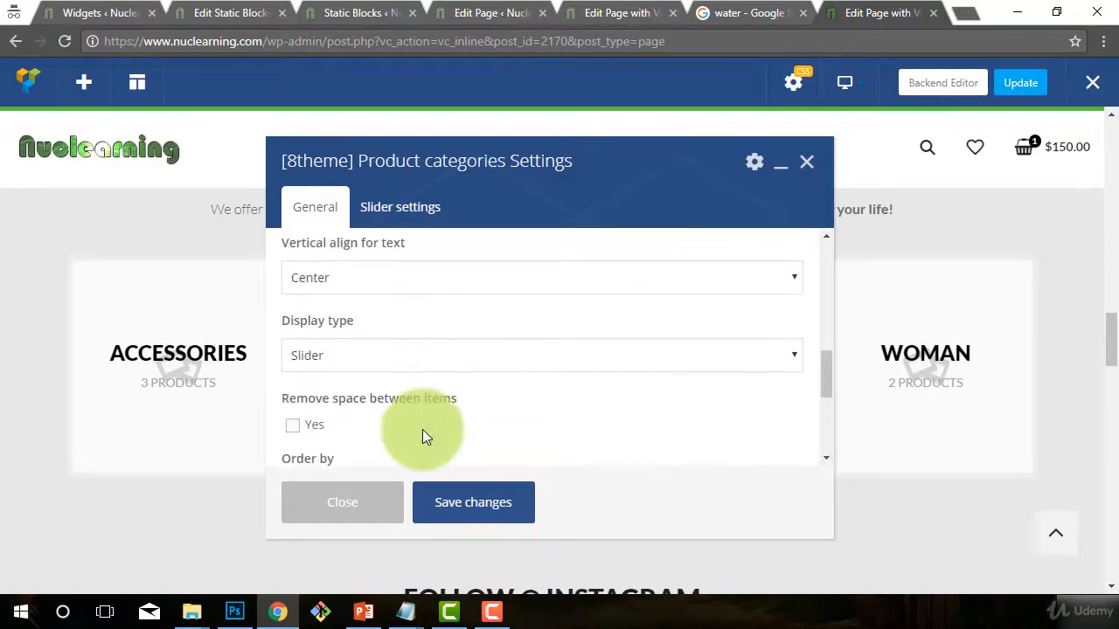
pyautogui.scroll(4, 422, 429)
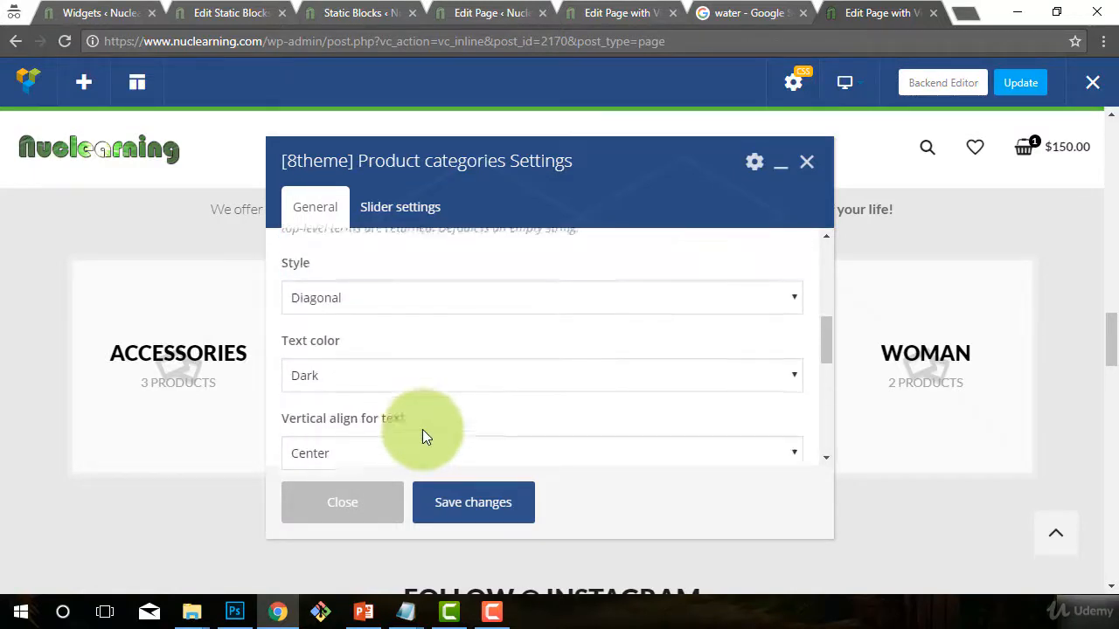
pyautogui.scroll(3, 422, 429)
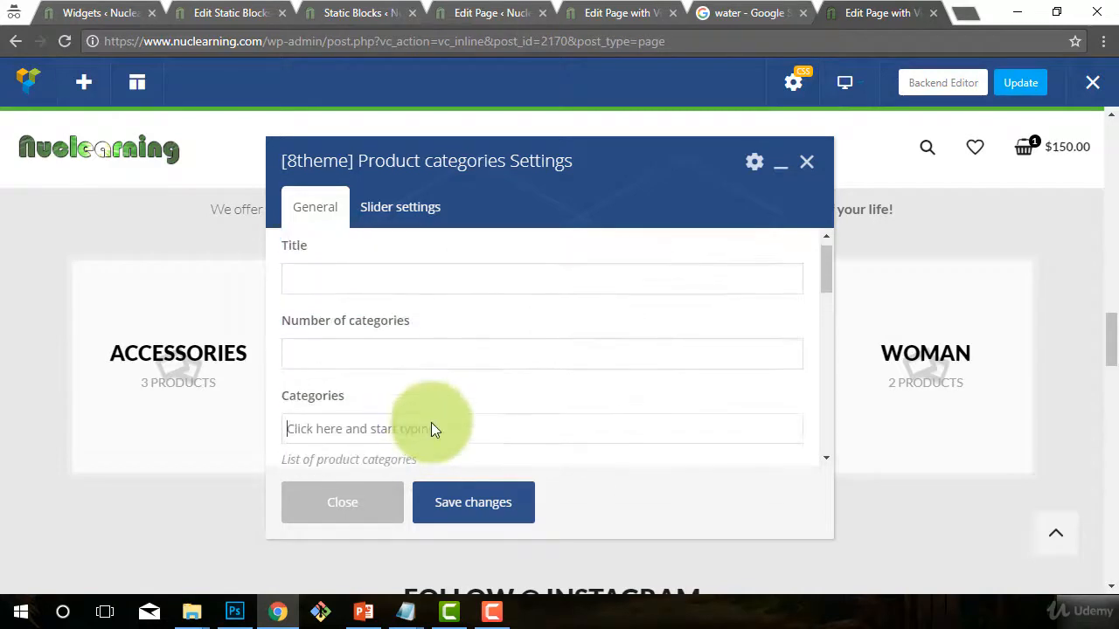
pyautogui.scroll(1, 357, 419)
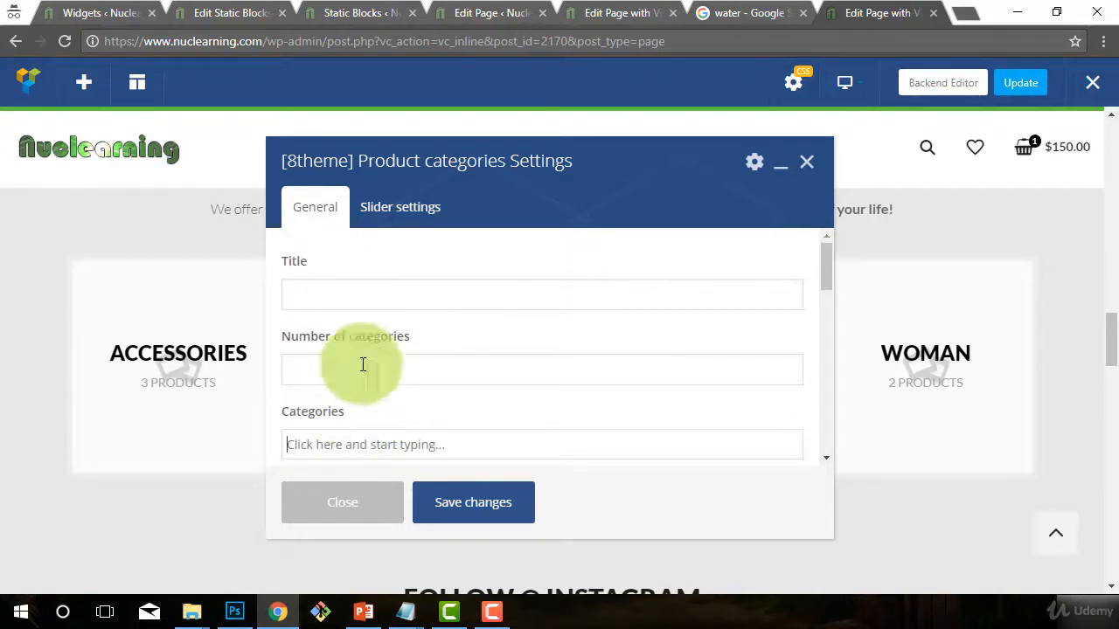
pyautogui.moveTo(574, 170)
pyautogui.mouseDown()
pyautogui.moveTo(393, 154)
pyautogui.moveTo(593, 162)
pyautogui.moveTo(583, 162)
pyautogui.mouseUp()
pyautogui.scroll(-2, 405, 282)
pyautogui.scroll(2, 398, 262)
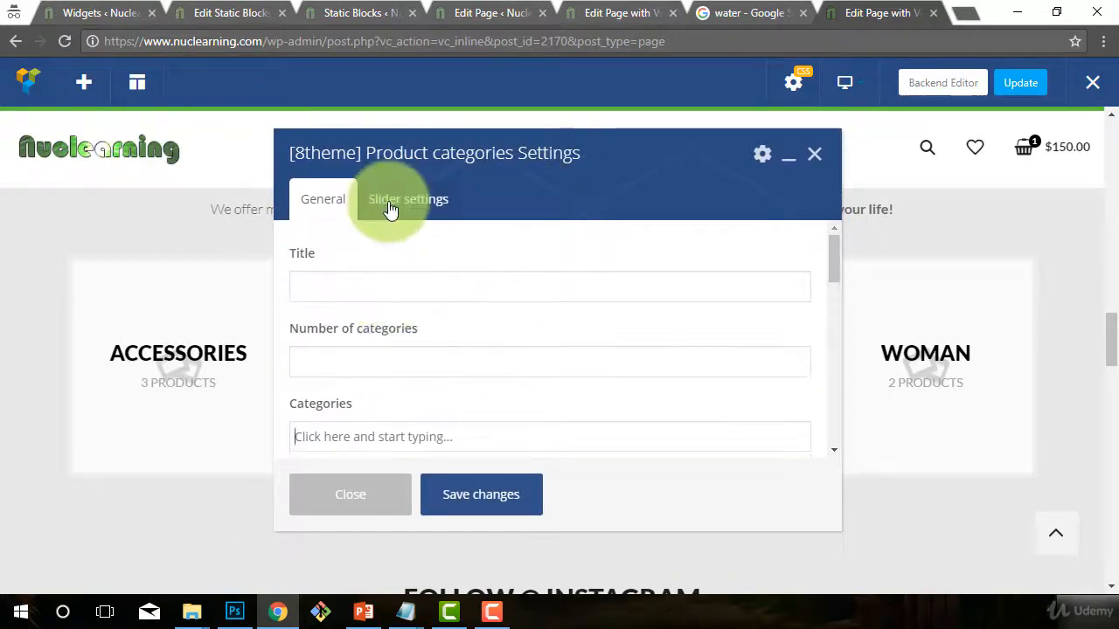
# Step: Set the product categories slider to show 1 item on mobile, save the changes and close its settings
pyautogui.click(389, 201)
pyautogui.scroll(-2, 463, 353)
pyautogui.scroll(-4, 463, 353)
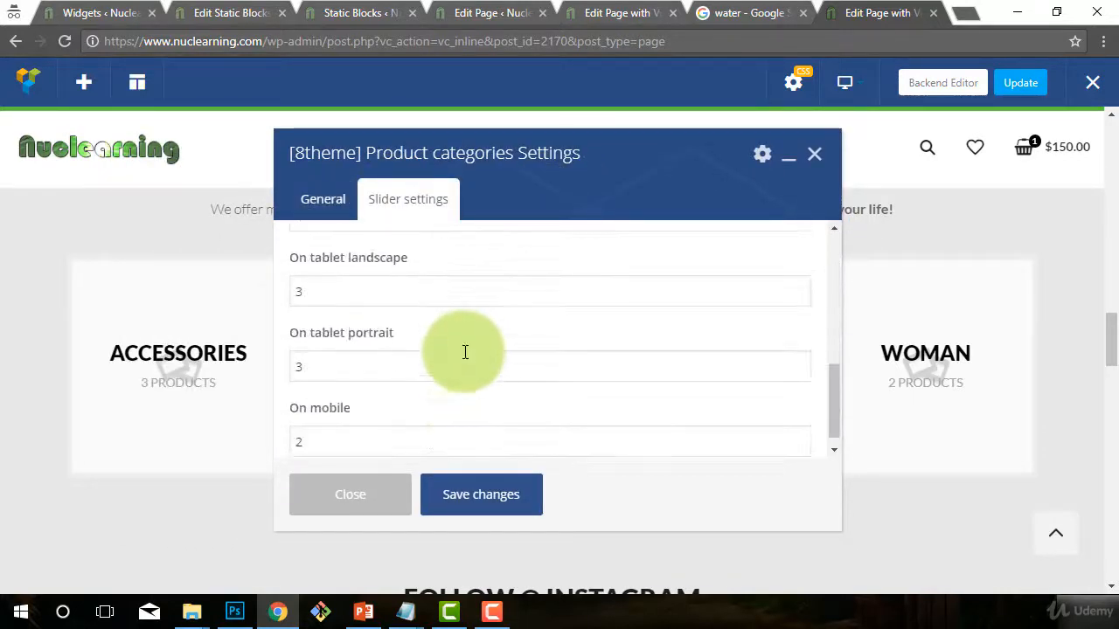
pyautogui.moveTo(320, 425); pyautogui.dragTo(162, 407)
pyautogui.write('1')
pyautogui.click(535, 496)
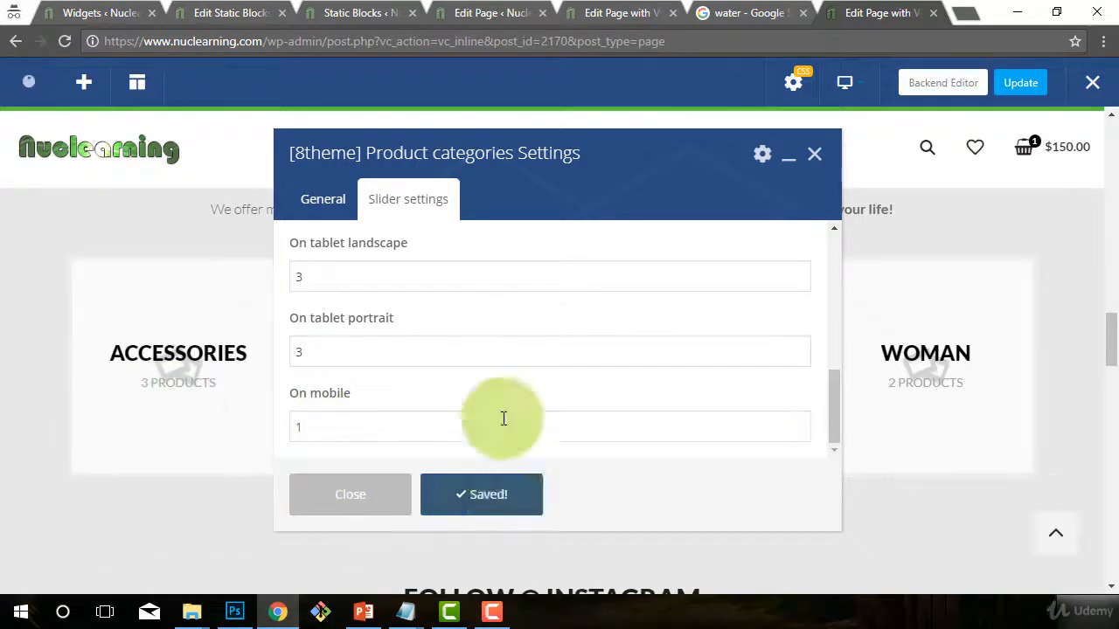
pyautogui.click(332, 210)
pyautogui.scroll(-3, 522, 368)
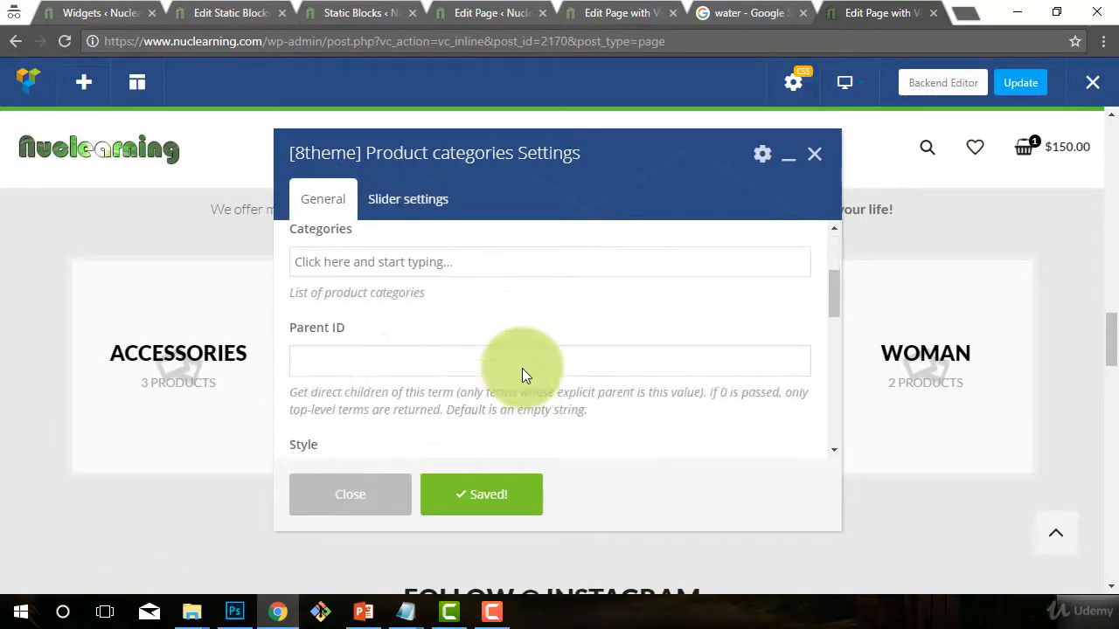
pyautogui.click(351, 495)
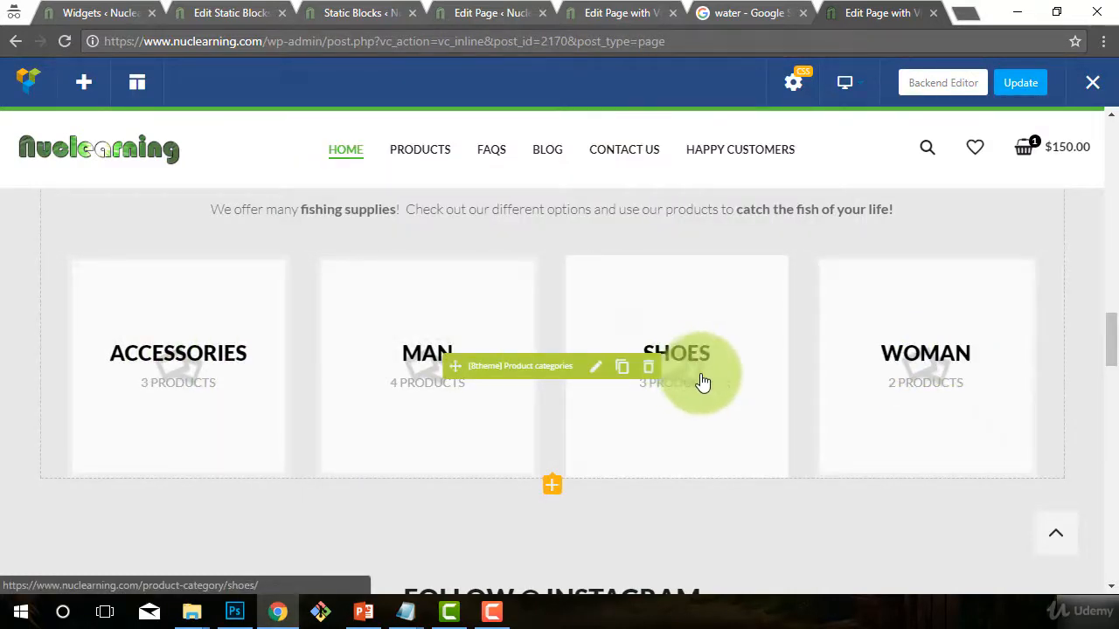
pyautogui.scroll(1, 732, 379)
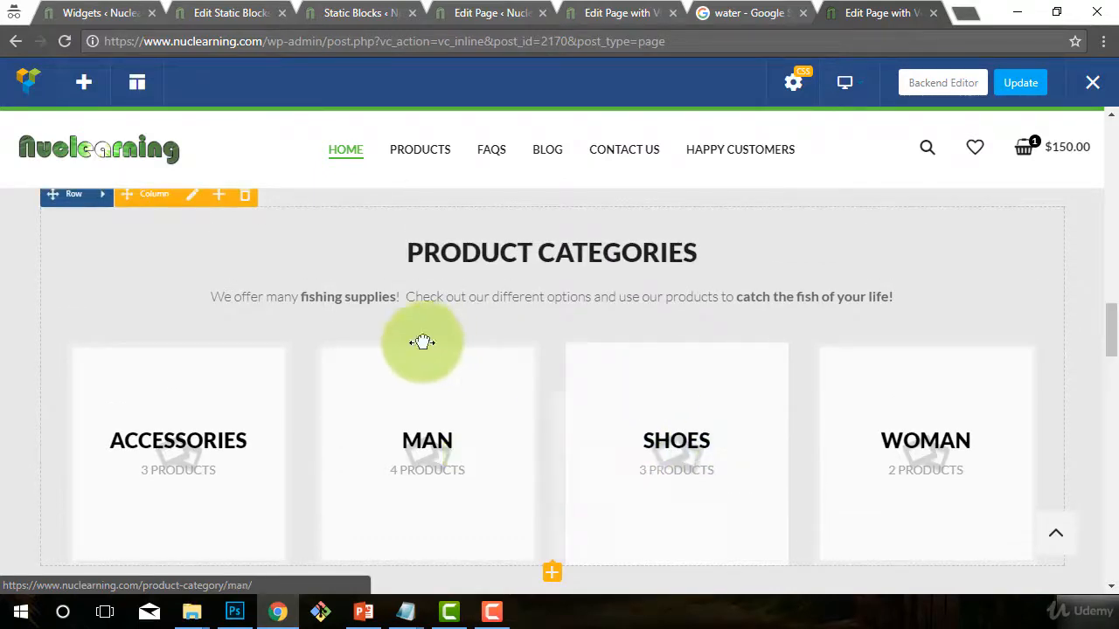
pyautogui.scroll(3, 175, 429)
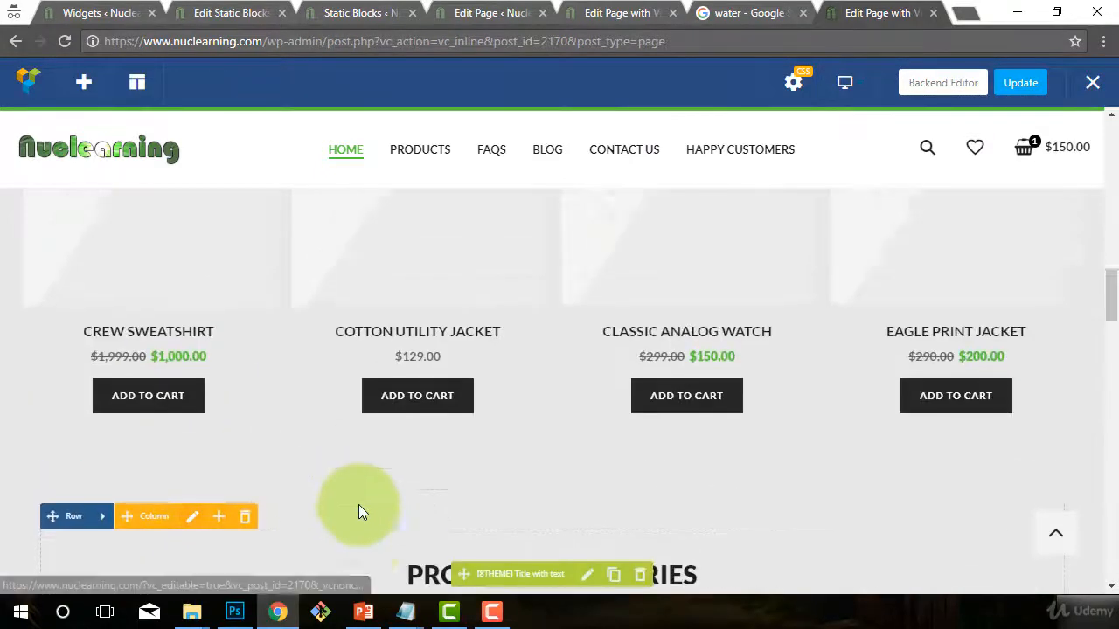
pyautogui.scroll(-3, 358, 507)
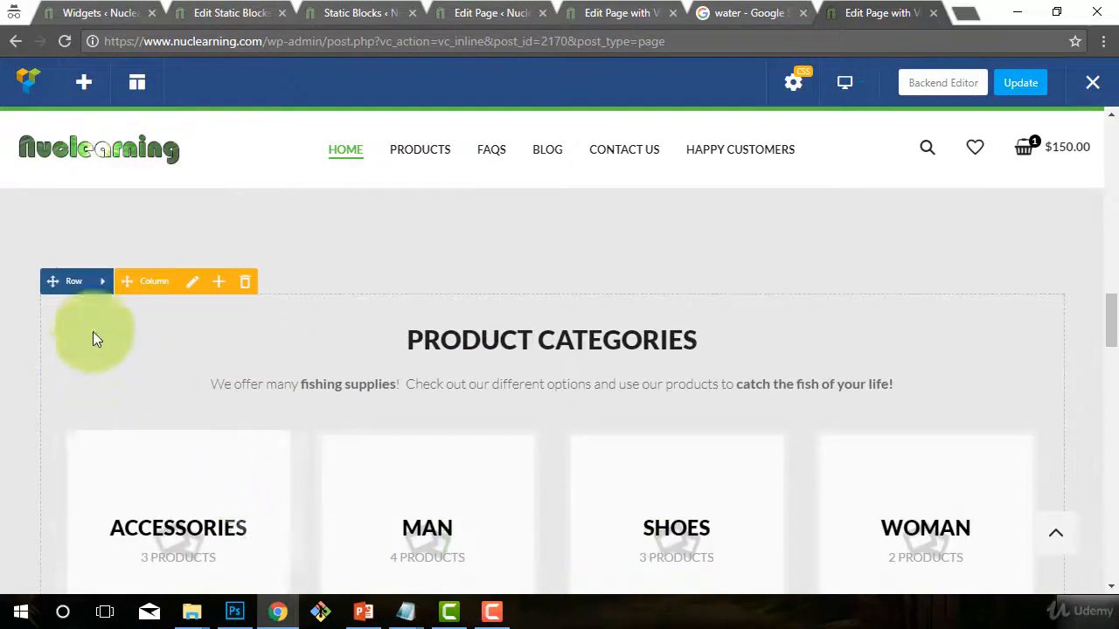
# Step: Open the settings of the Product Categories row and review its general options, such as stretch, content position, parallax and CSS animation
pyautogui.click(103, 289)
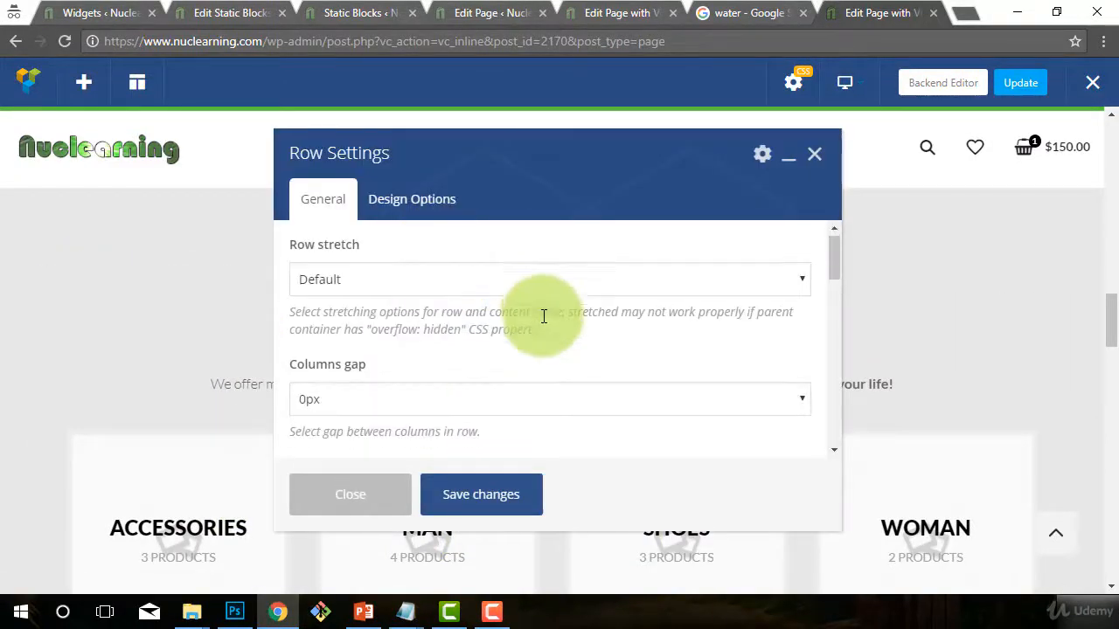
pyautogui.scroll(-5, 542, 315)
pyautogui.scroll(-5, 565, 330)
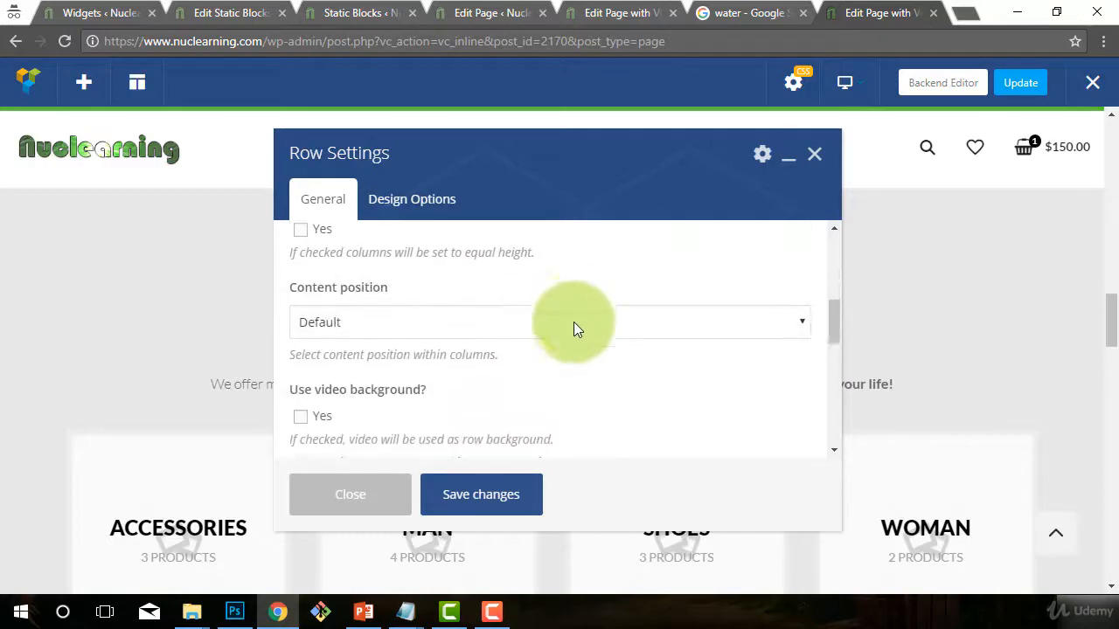
pyautogui.scroll(-1, 590, 335)
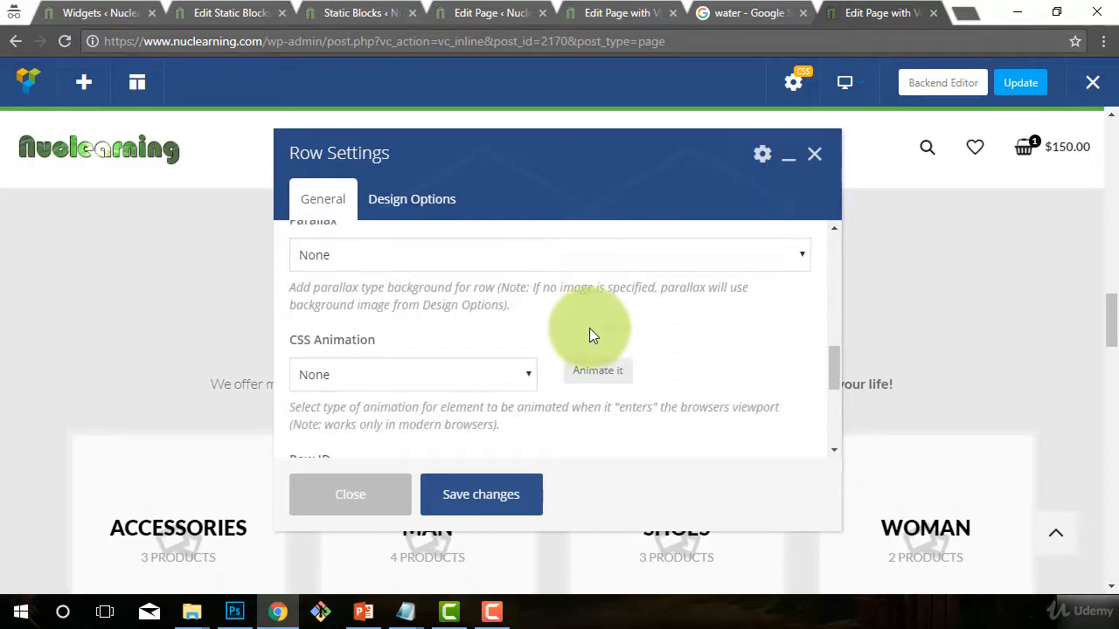
pyautogui.scroll(-4, 589, 335)
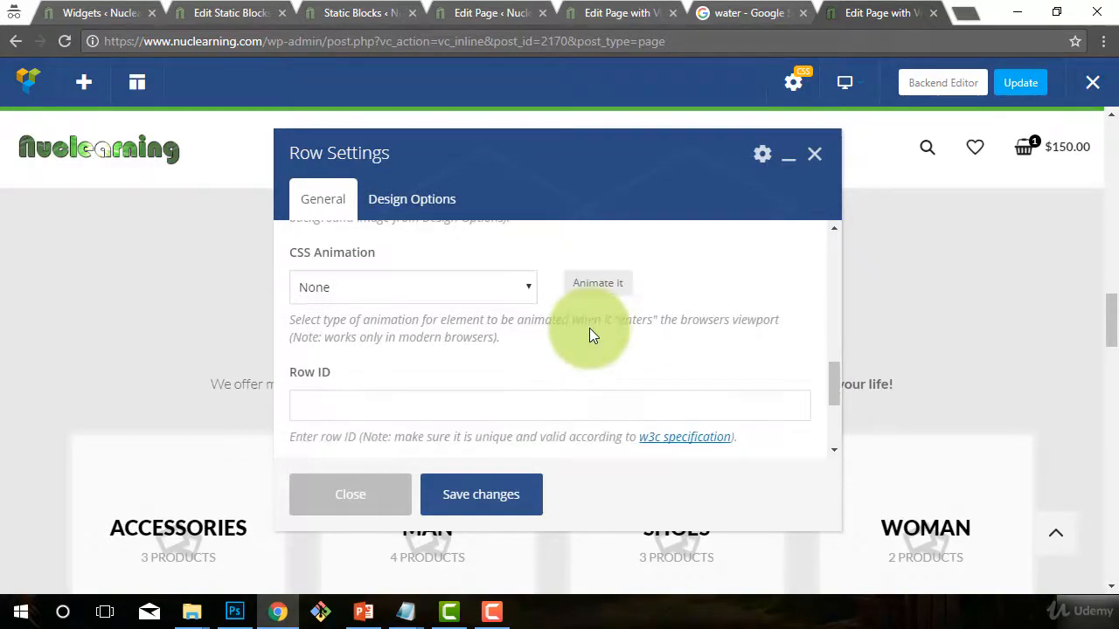
pyautogui.scroll(6, 589, 328)
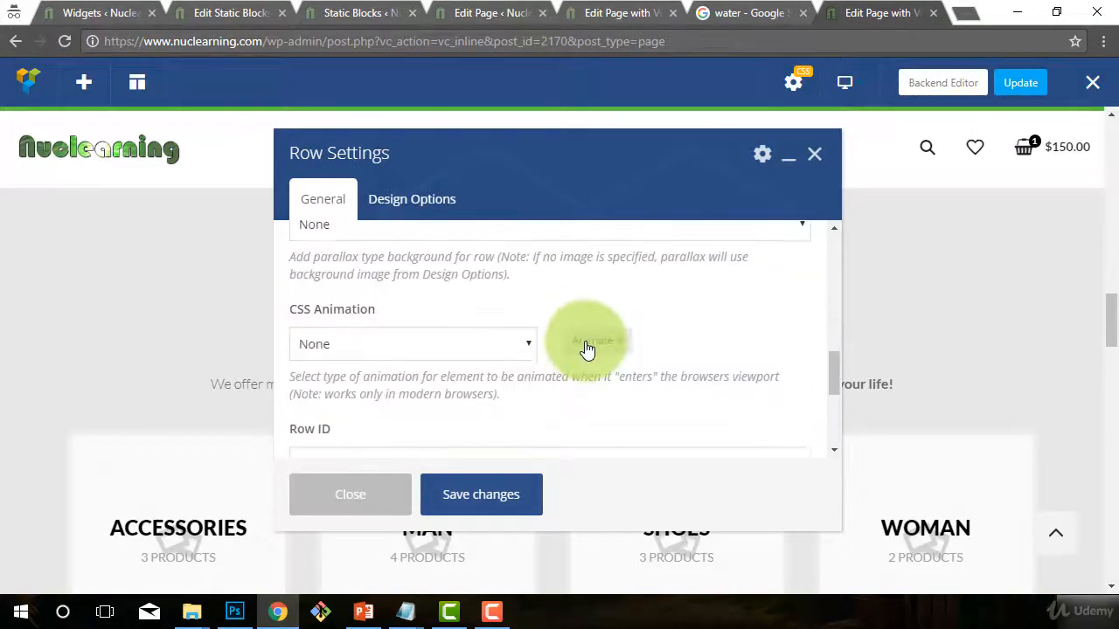
pyautogui.scroll(3, 593, 415)
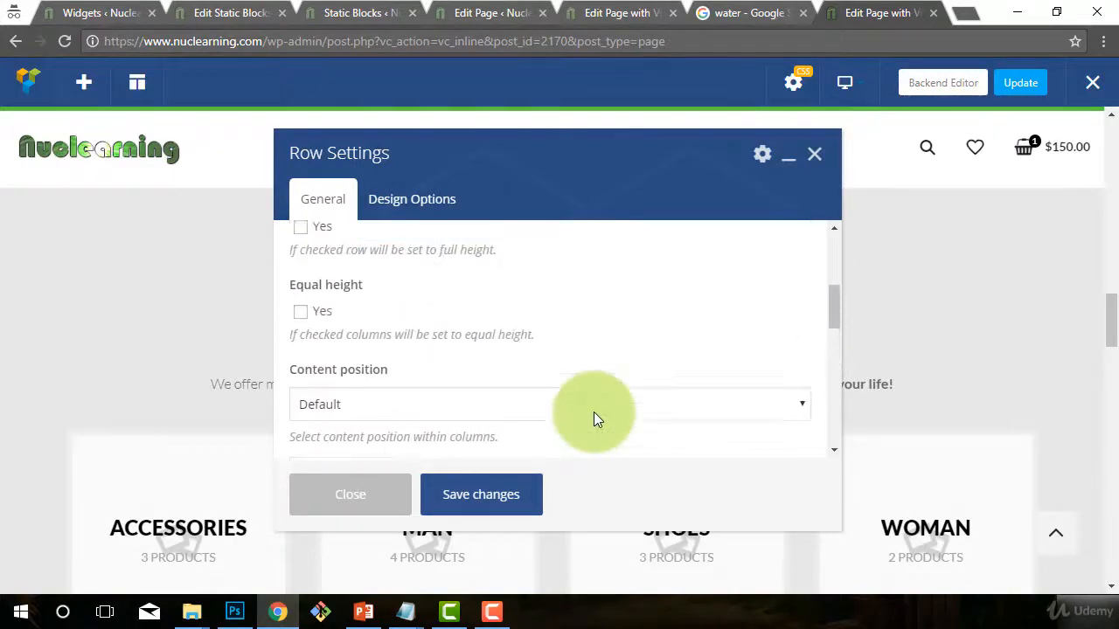
pyautogui.scroll(3, 594, 411)
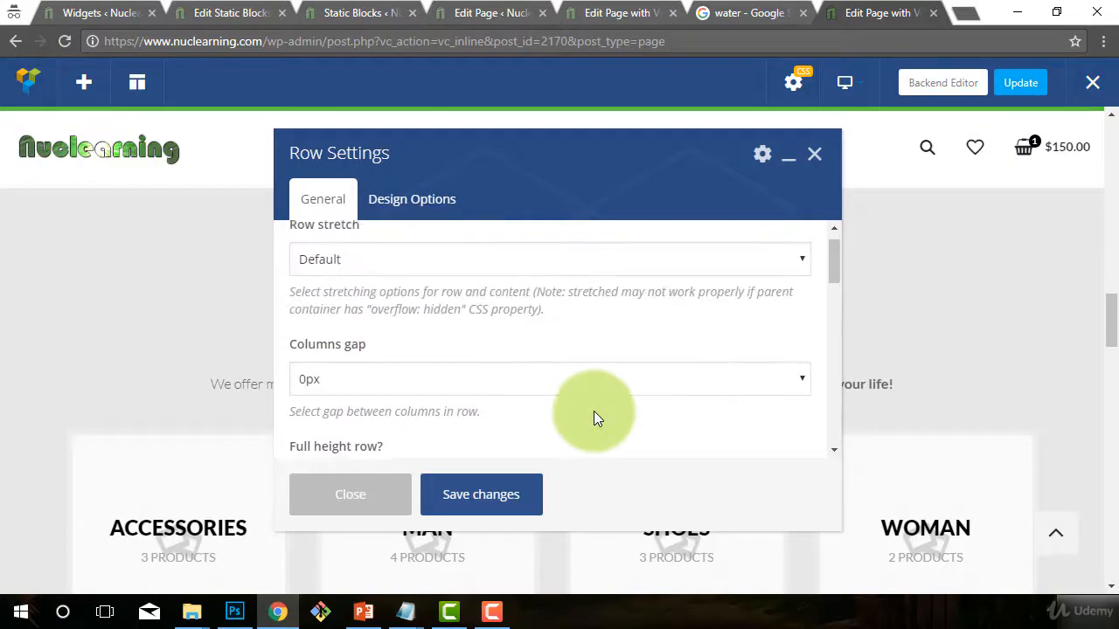
# Step: Set the Product Categories row's background color to light gray #ededed, save the changes and close the row settings
pyautogui.click(429, 220)
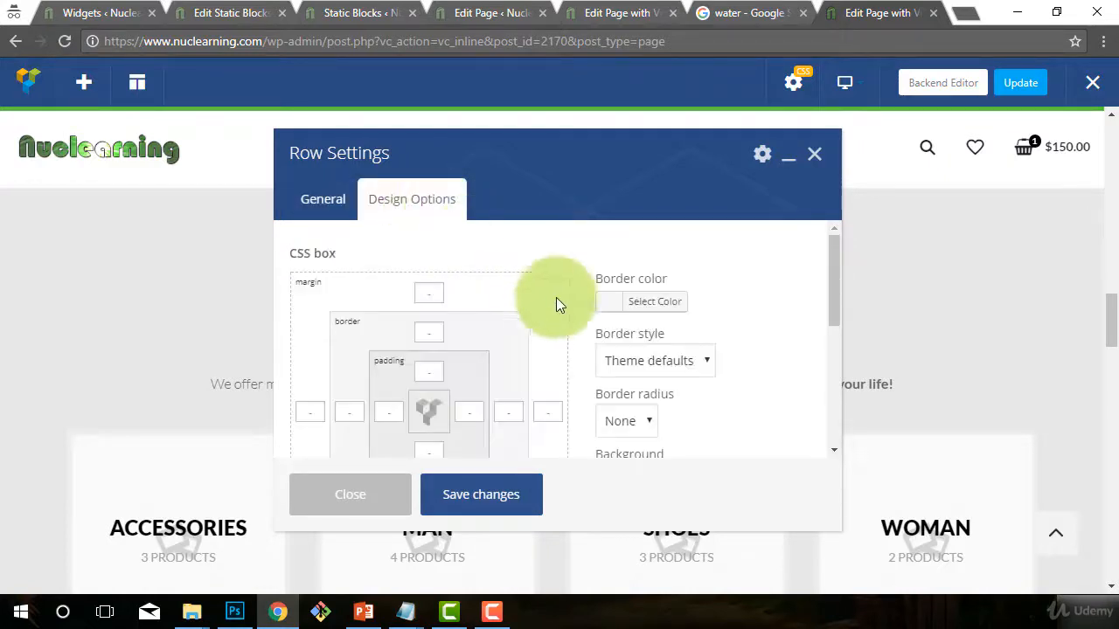
pyautogui.scroll(-1, 542, 332)
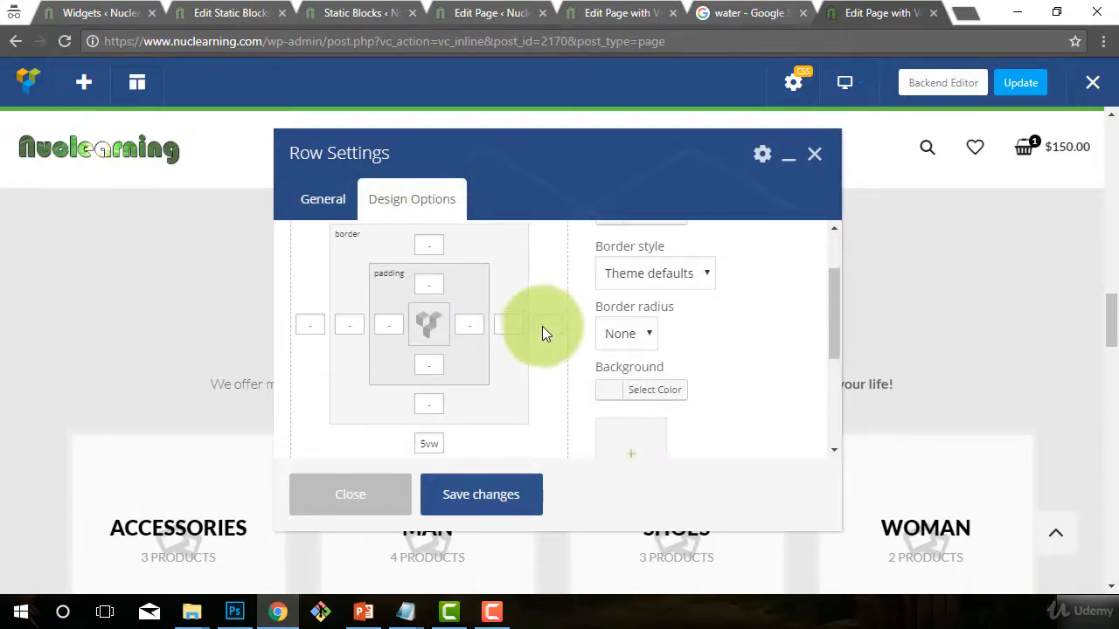
pyautogui.click(612, 395)
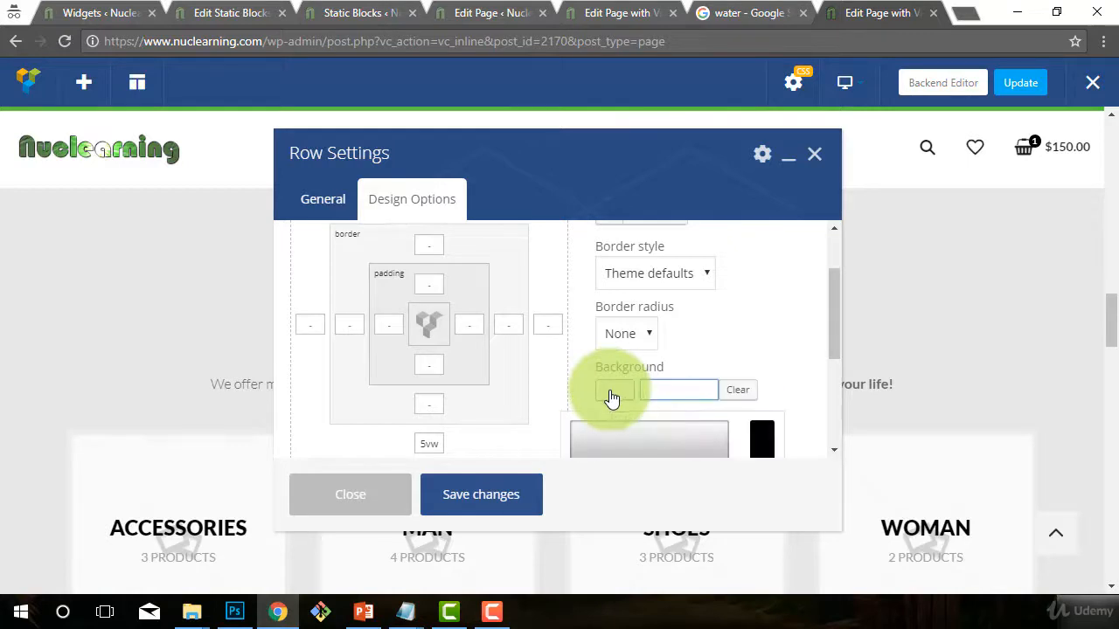
pyautogui.scroll(-1, 612, 395)
pyautogui.click(573, 353)
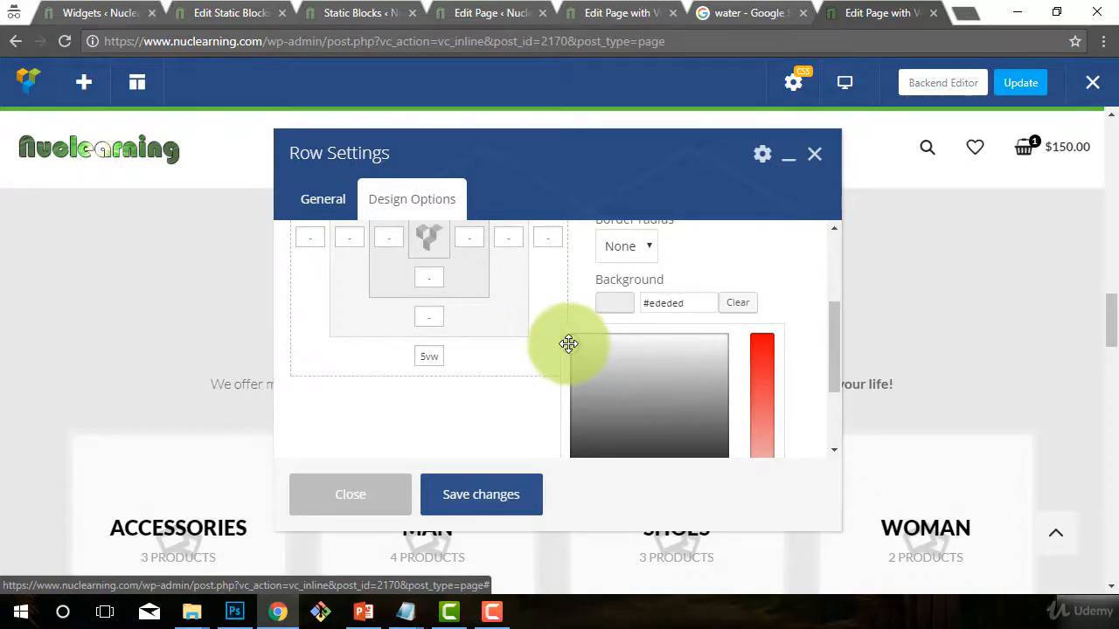
pyautogui.click(463, 494)
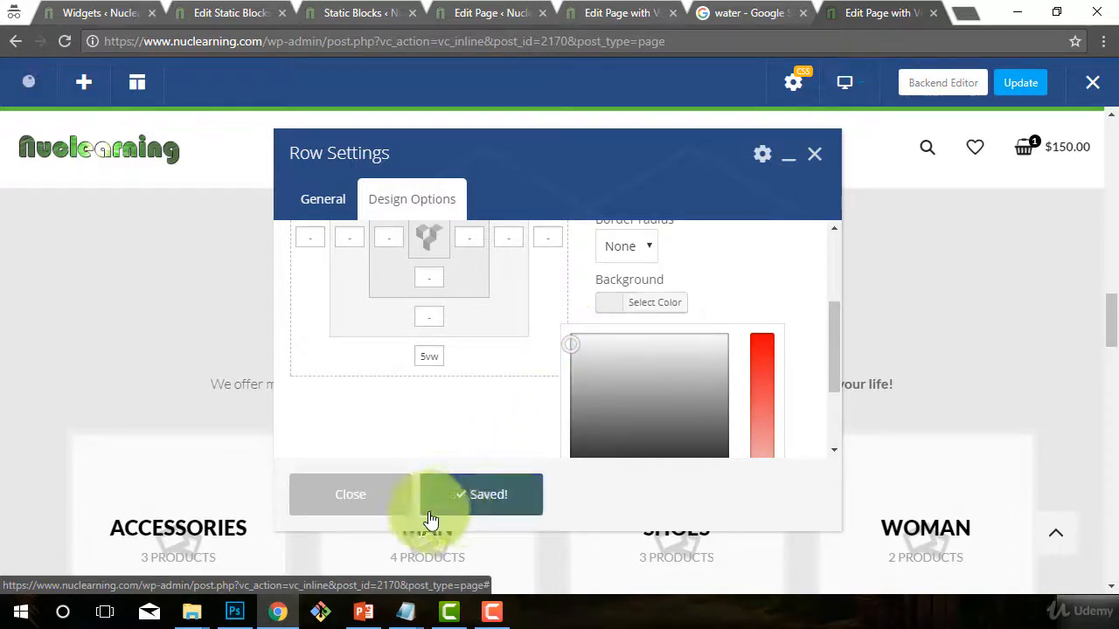
pyautogui.click(339, 511)
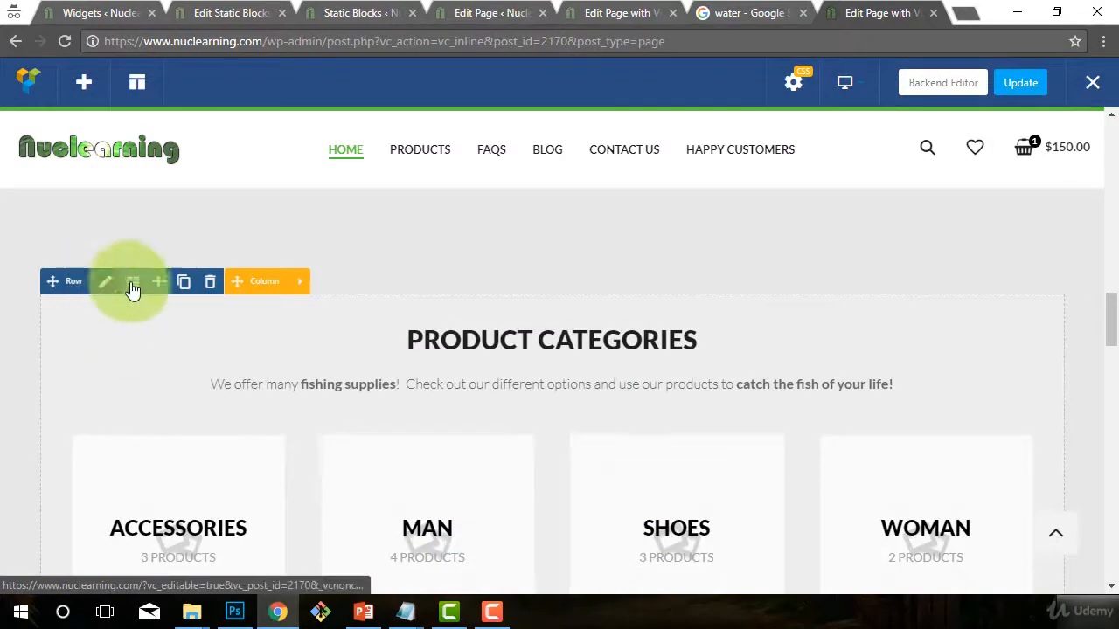
# Step: Set the Product Categories row's stretch option to "Stretch row", save the changes and close its settings
pyautogui.scroll(-1, 141, 367)
pyautogui.scroll(1, 210, 362)
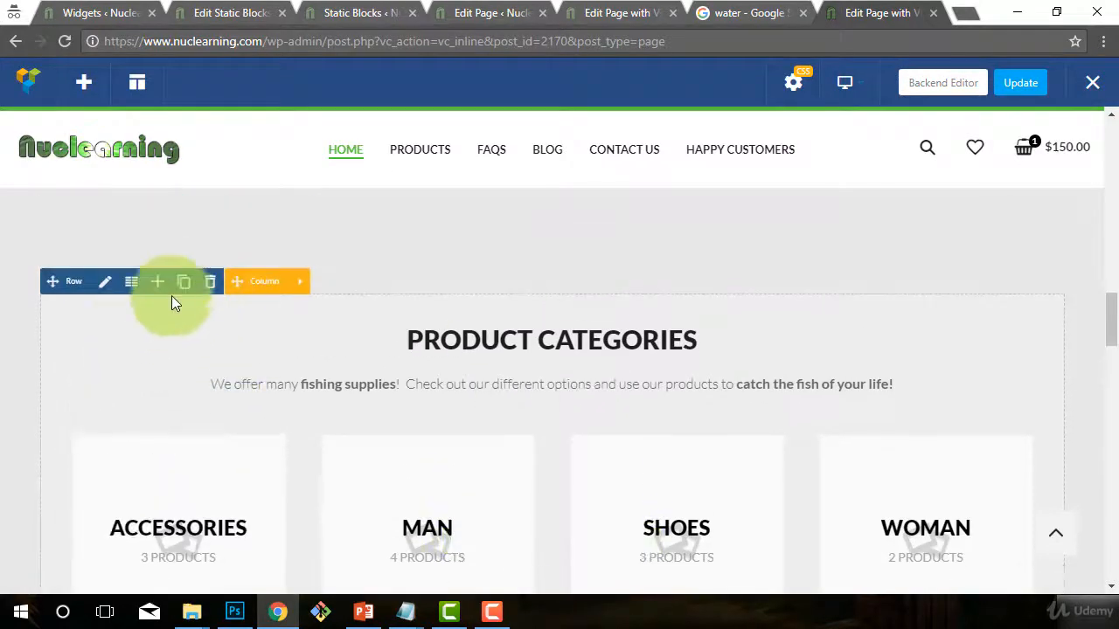
pyautogui.click(104, 283)
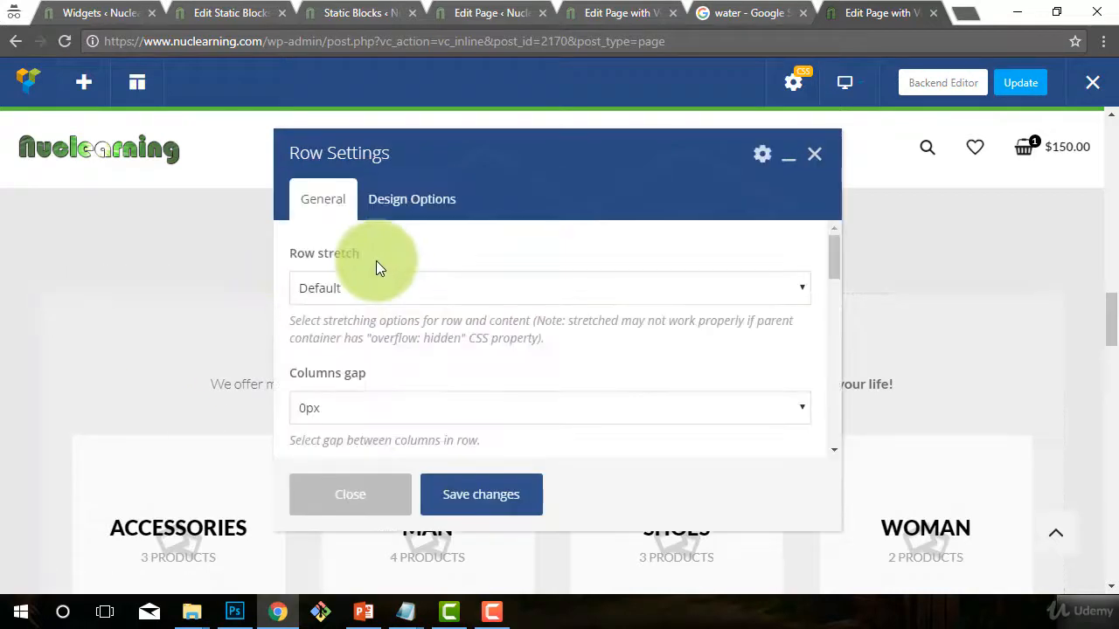
pyautogui.scroll(-1, 384, 288)
pyautogui.scroll(2, 389, 341)
pyautogui.click(380, 288)
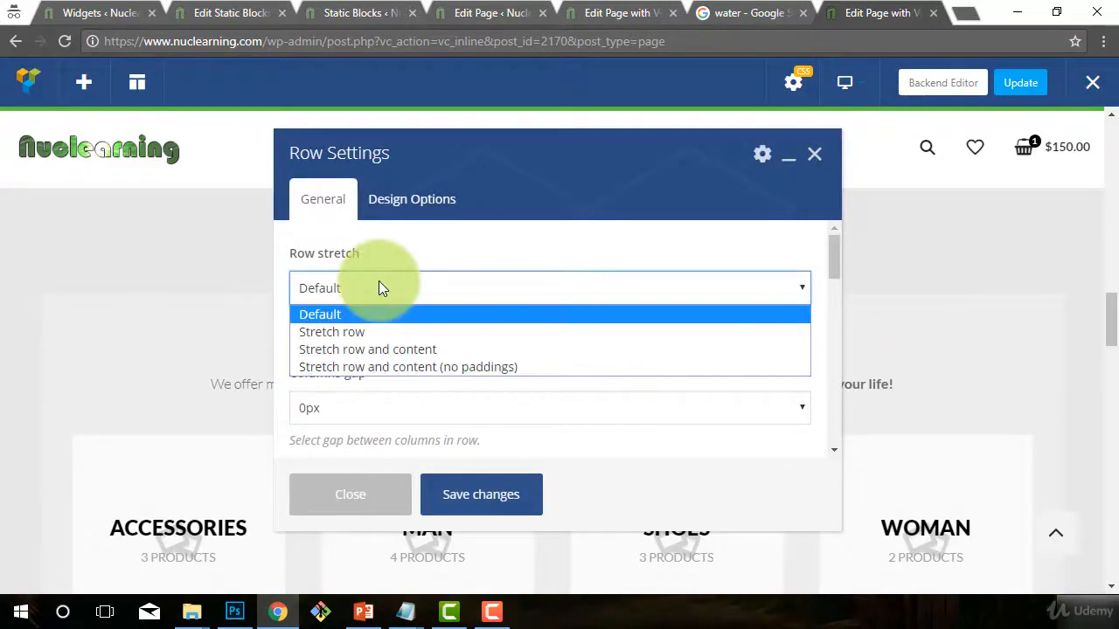
pyautogui.click(329, 333)
pyautogui.click(481, 497)
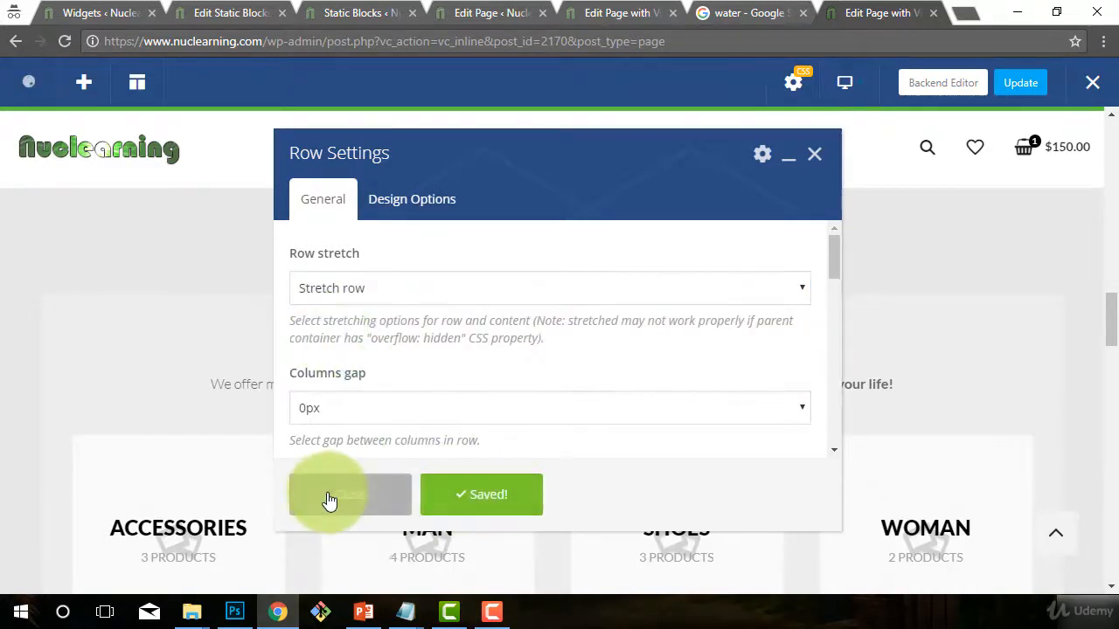
pyautogui.click(324, 496)
# Step: Examine the background and spacing of the Product Categories row from its heading down to the Instagram section
pyautogui.scroll(-4, 318, 494)
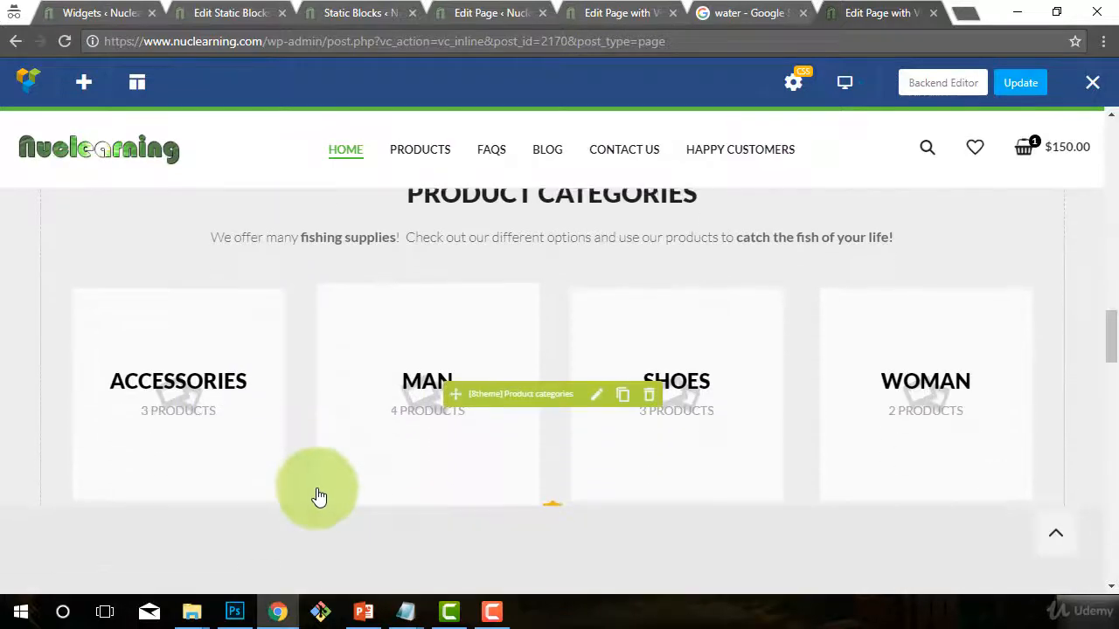
pyautogui.scroll(1, 316, 488)
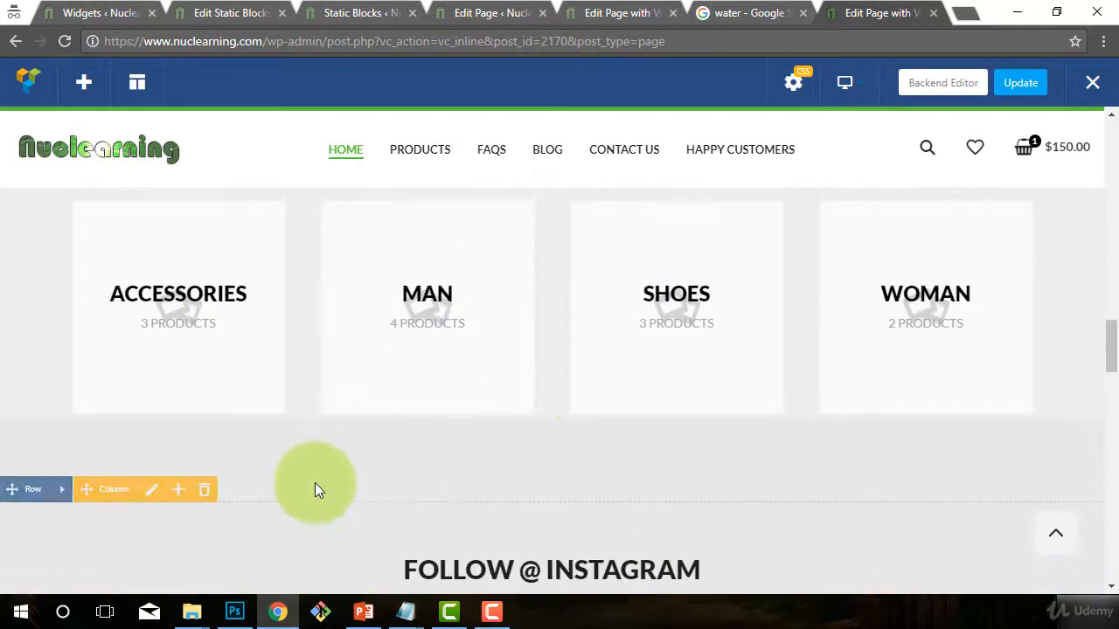
pyautogui.scroll(3, 314, 484)
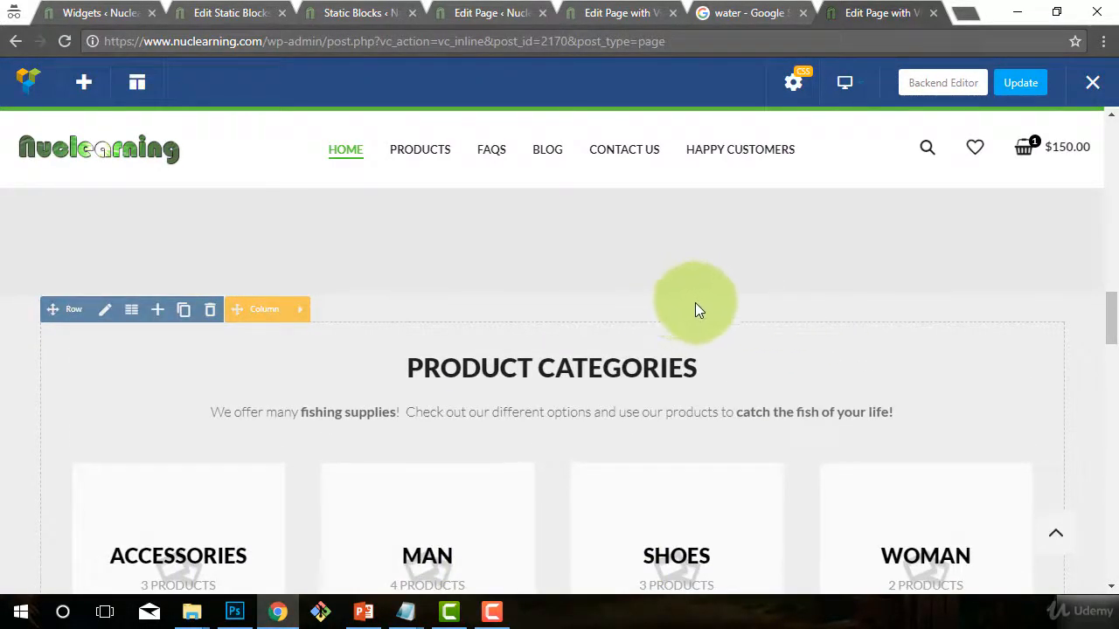
pyautogui.scroll(-3, 691, 323)
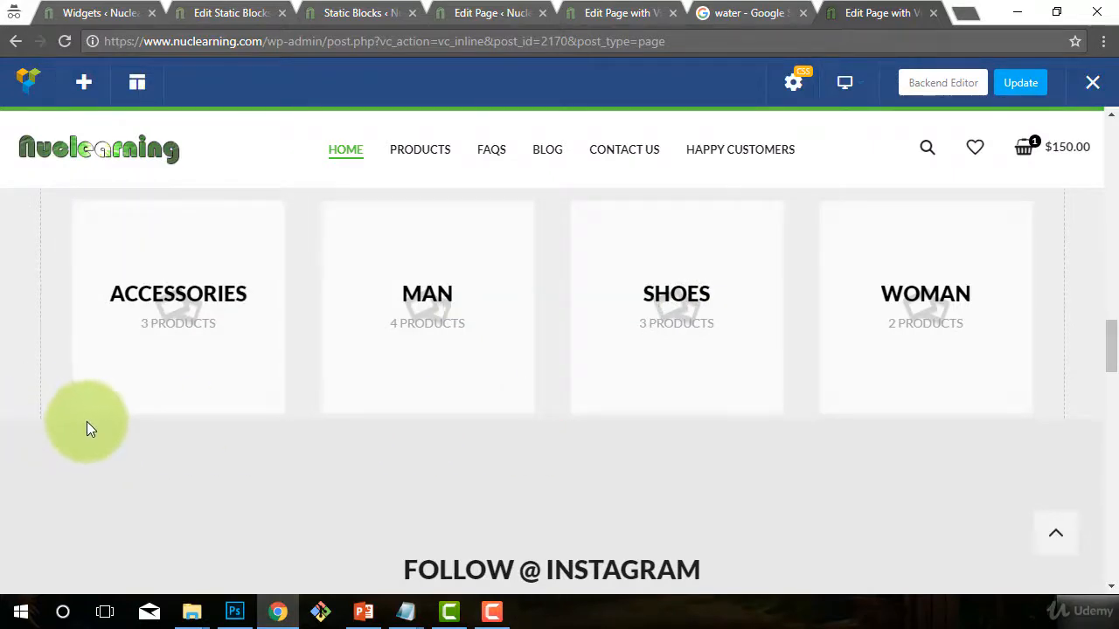
pyautogui.scroll(3, 384, 471)
pyautogui.scroll(-1, 148, 368)
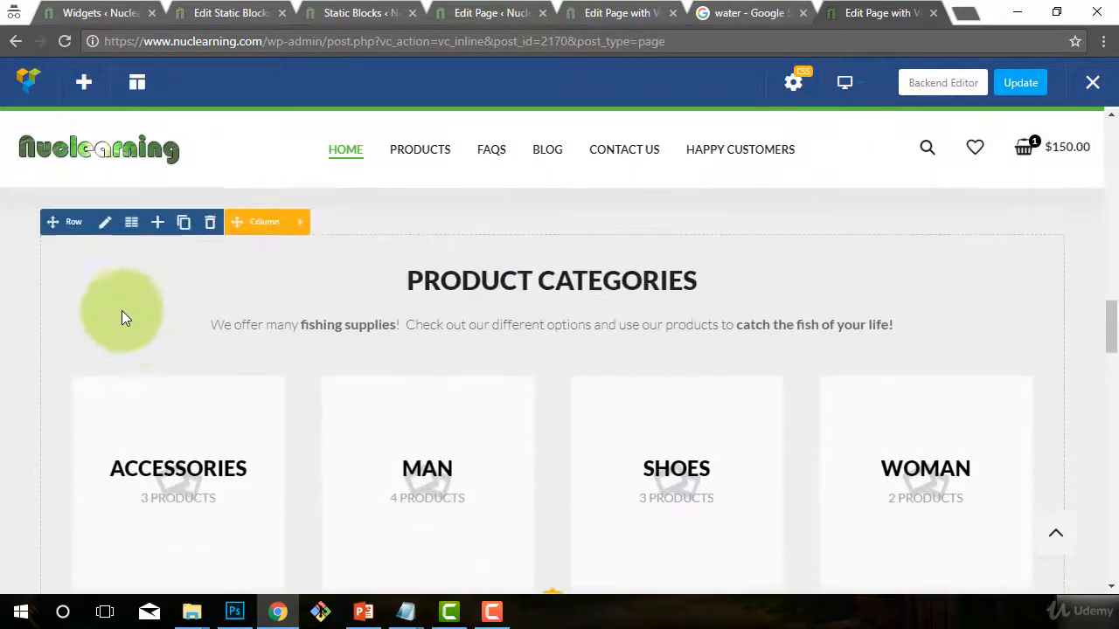
# Step: Set the Product Categories row's bottom padding to 2vw in its design options, save the changes and close the settings
pyautogui.click(104, 224)
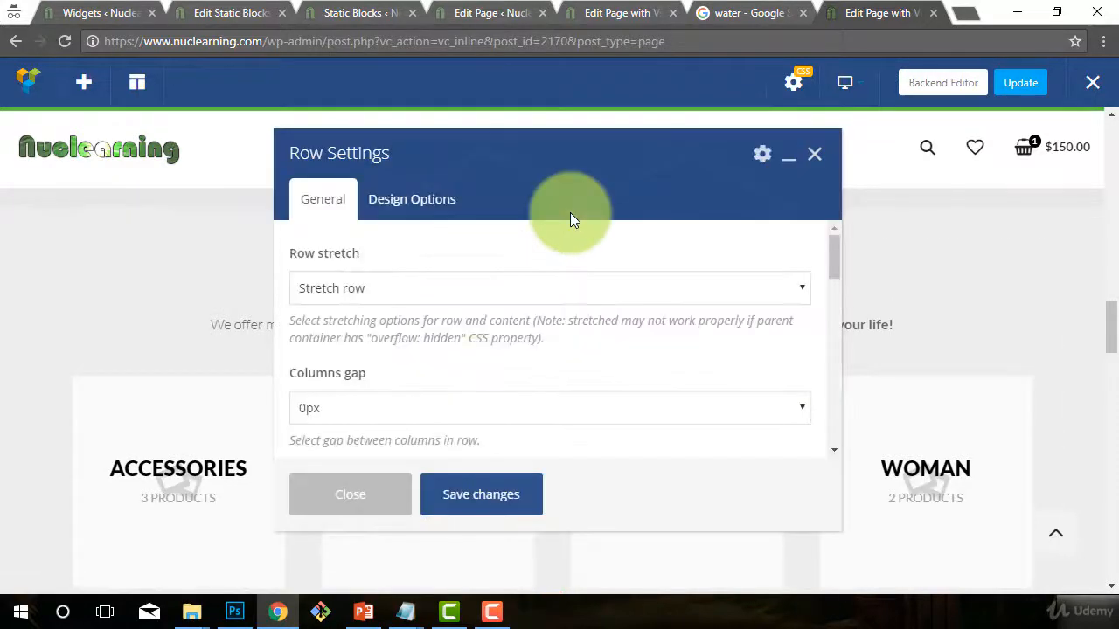
pyautogui.click(418, 206)
pyautogui.scroll(-1, 462, 334)
pyautogui.scroll(-1, 462, 332)
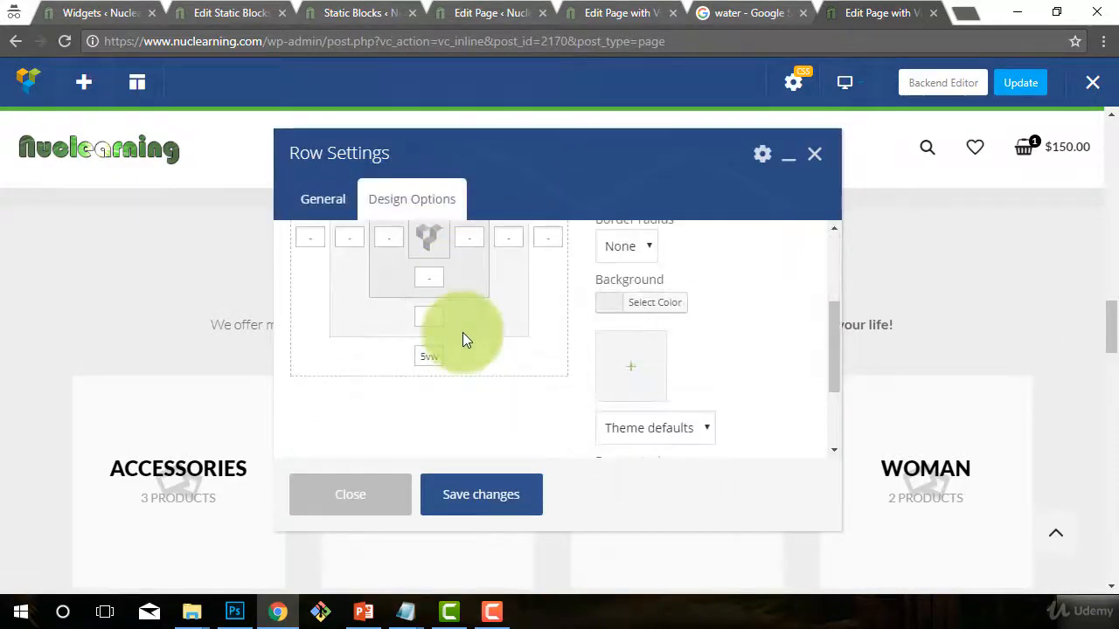
pyautogui.scroll(2, 459, 350)
pyautogui.scroll(-2, 468, 374)
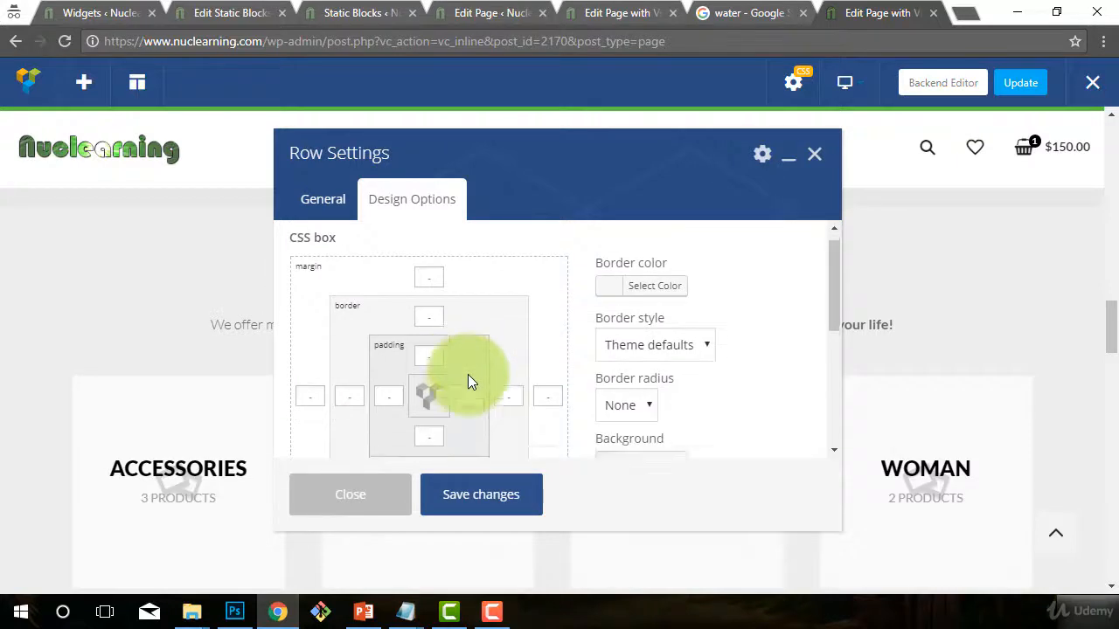
pyautogui.scroll(2, 512, 425)
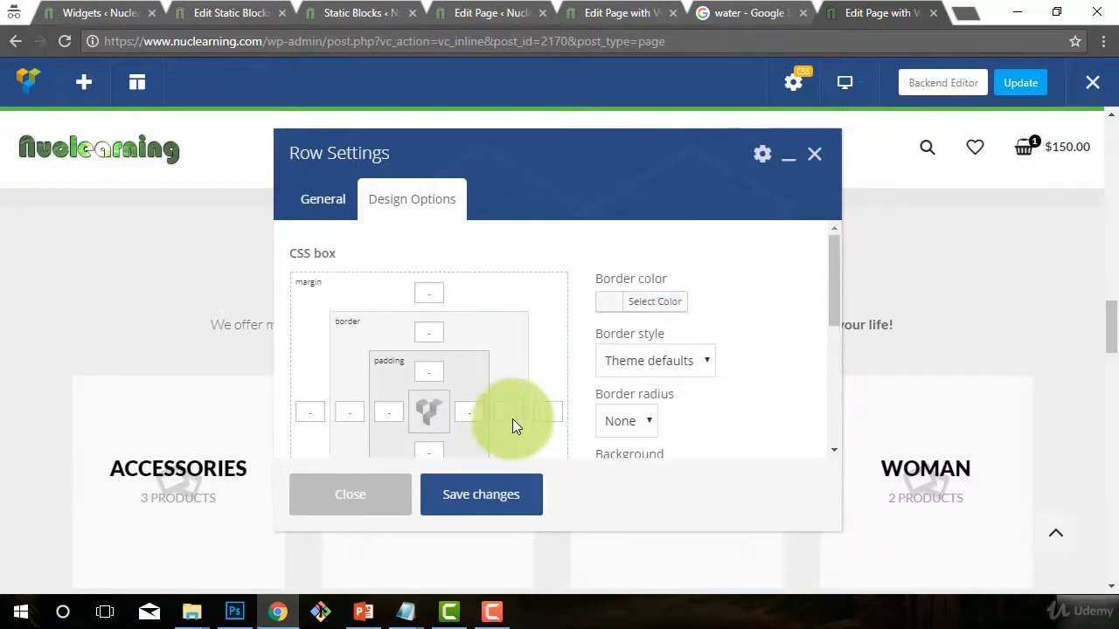
pyautogui.scroll(-2, 481, 429)
pyautogui.click(424, 444)
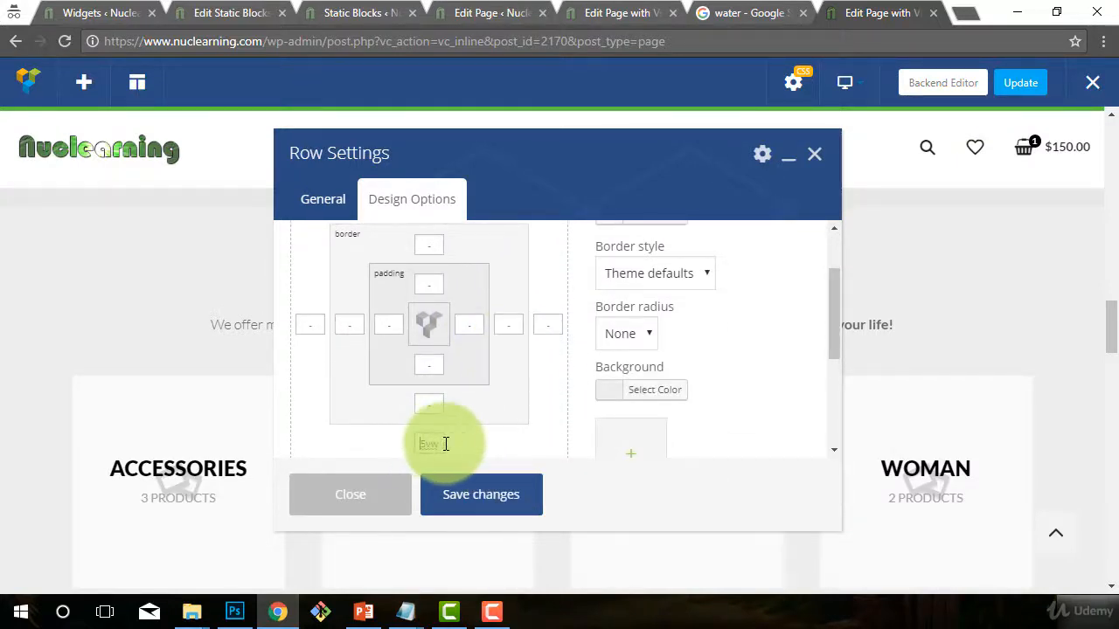
pyautogui.click(438, 364)
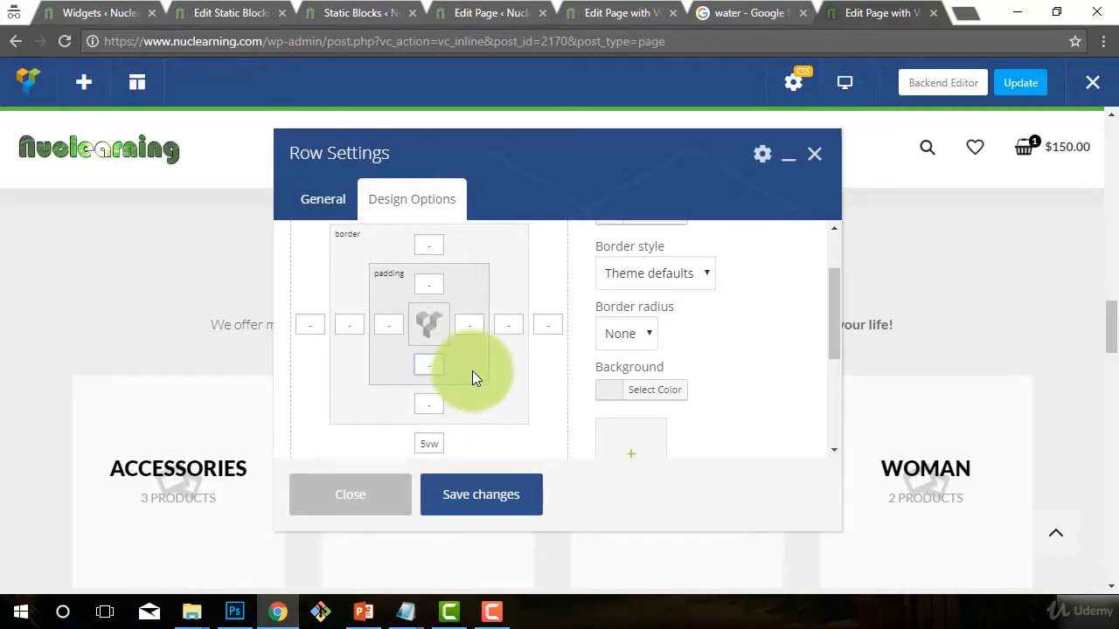
pyautogui.write('2vw')
pyautogui.doubleClick(429, 367)
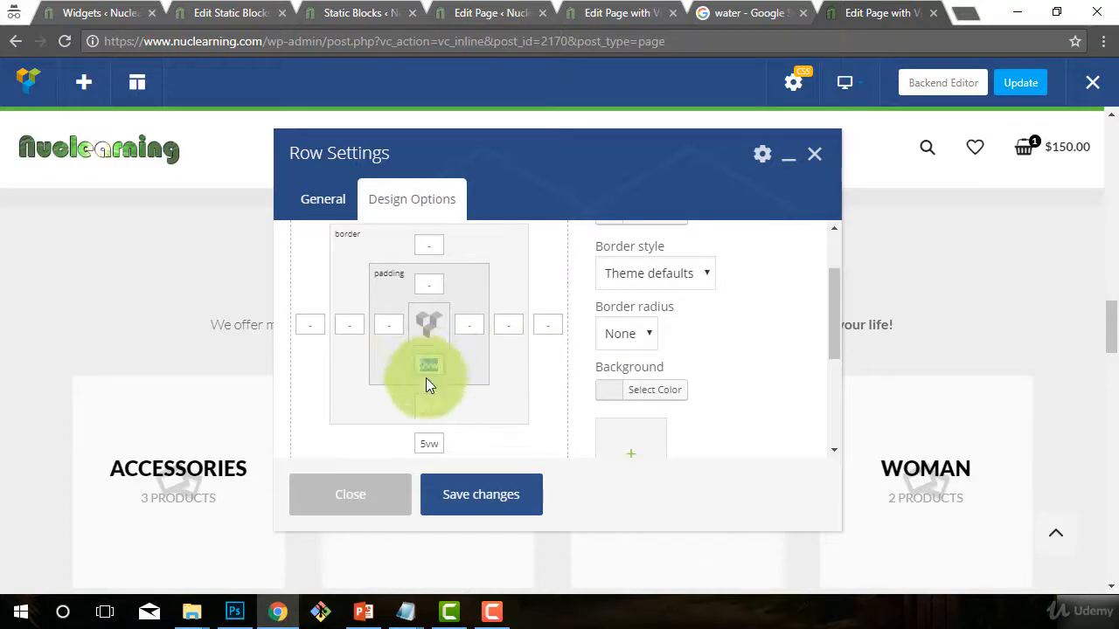
pyautogui.click(484, 497)
# Step: Examine the Product Categories row's spacing and its title element's settings, and save those settings without changing them
pyautogui.scroll(-2, 381, 494)
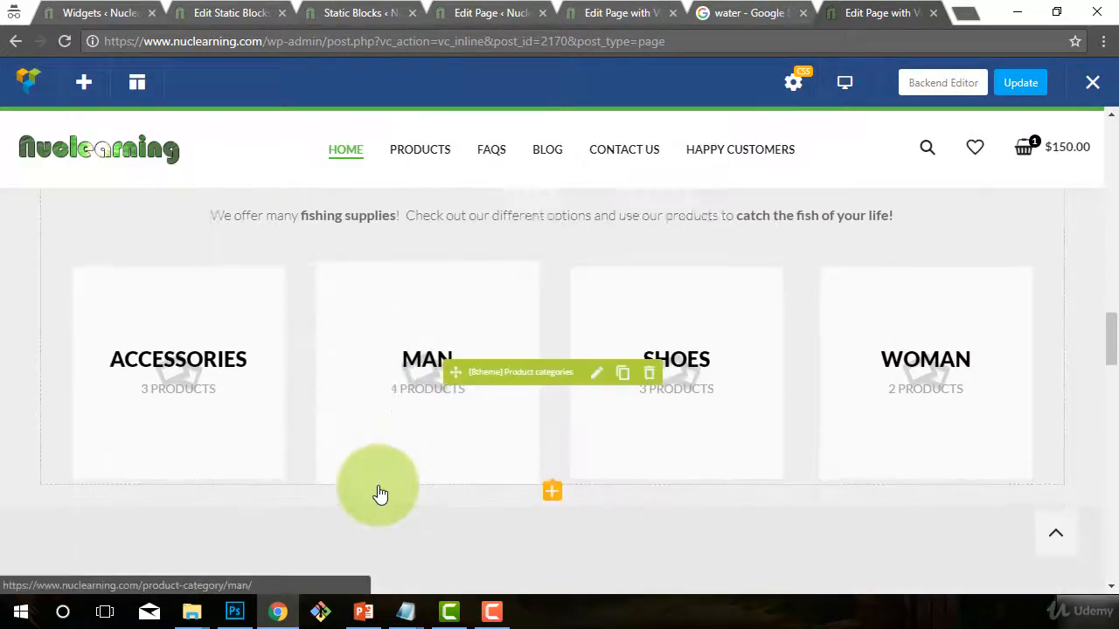
pyautogui.scroll(-1, 380, 495)
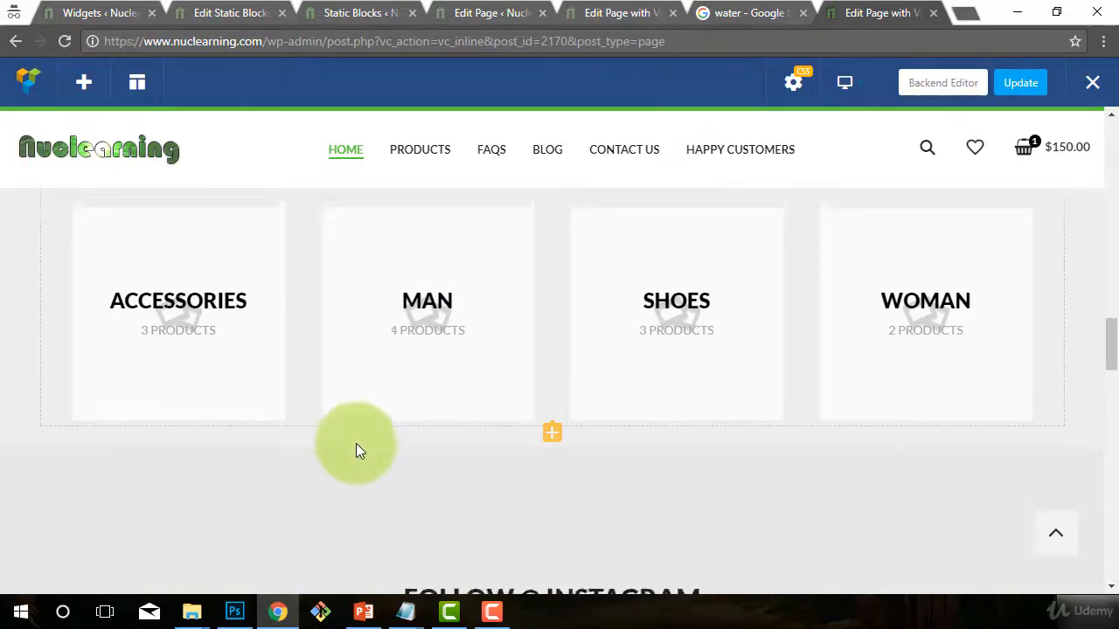
pyautogui.scroll(3, 359, 446)
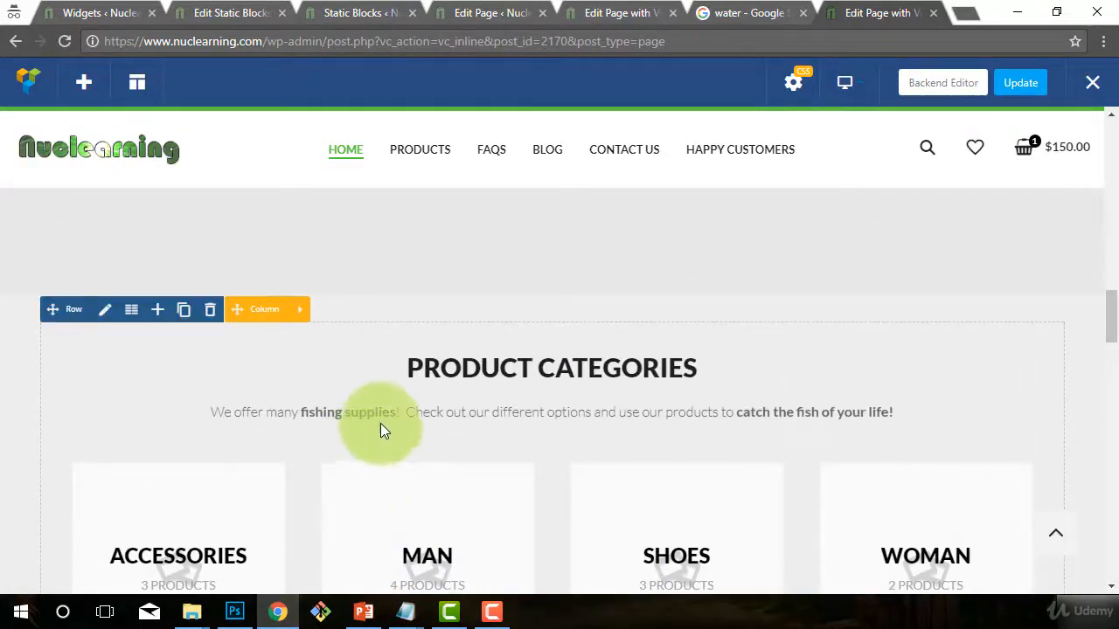
pyautogui.scroll(-4, 382, 428)
pyautogui.scroll(4, 393, 399)
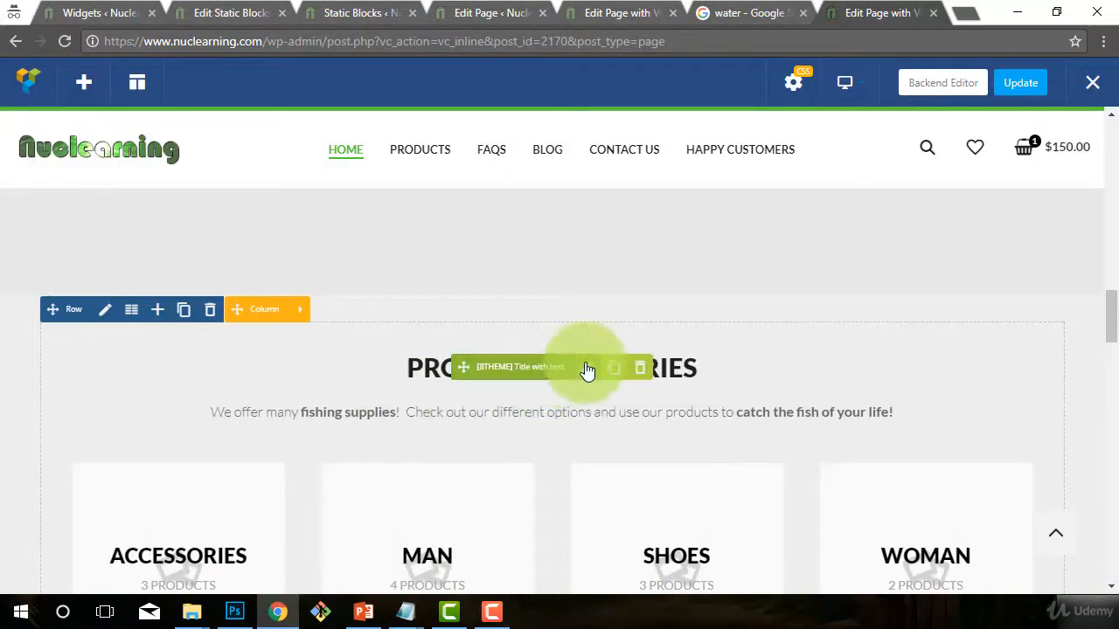
pyautogui.click(588, 370)
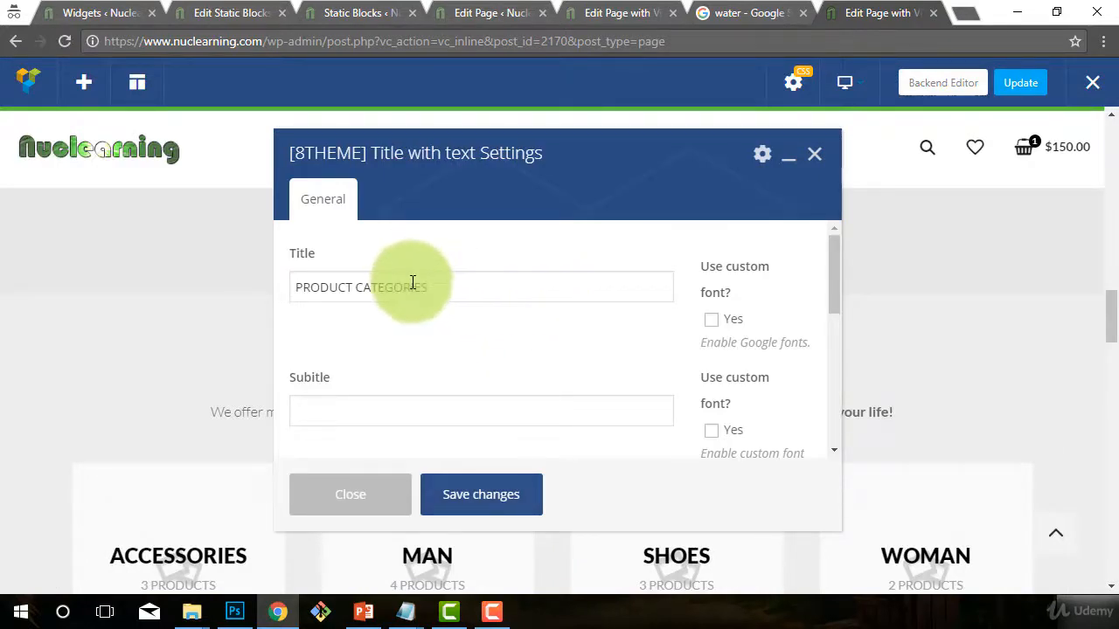
pyautogui.scroll(-5, 418, 325)
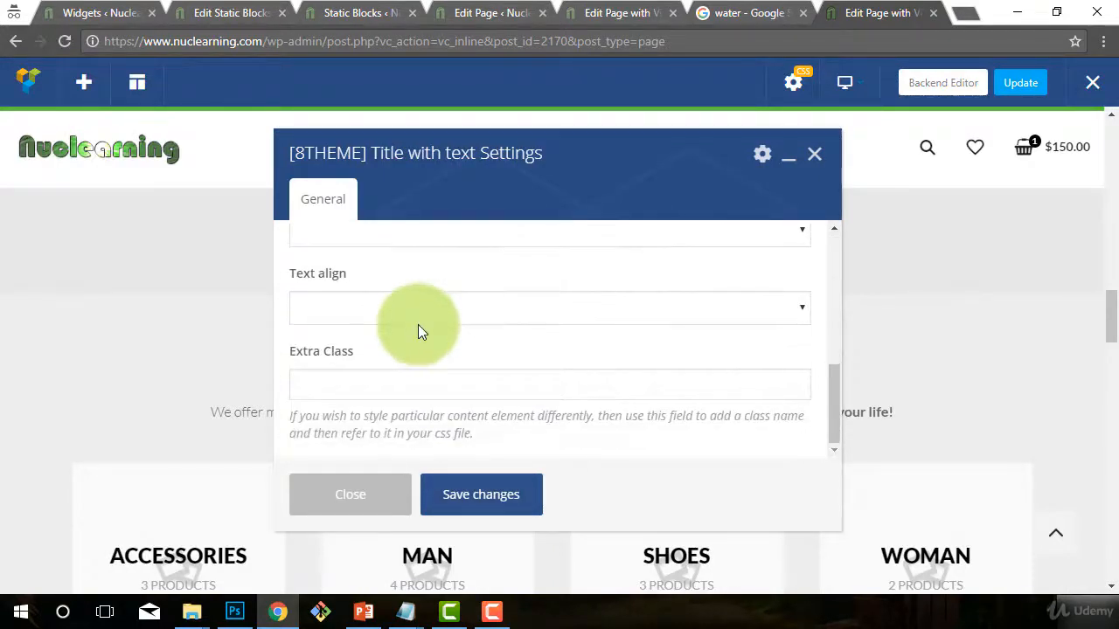
pyautogui.scroll(5, 418, 324)
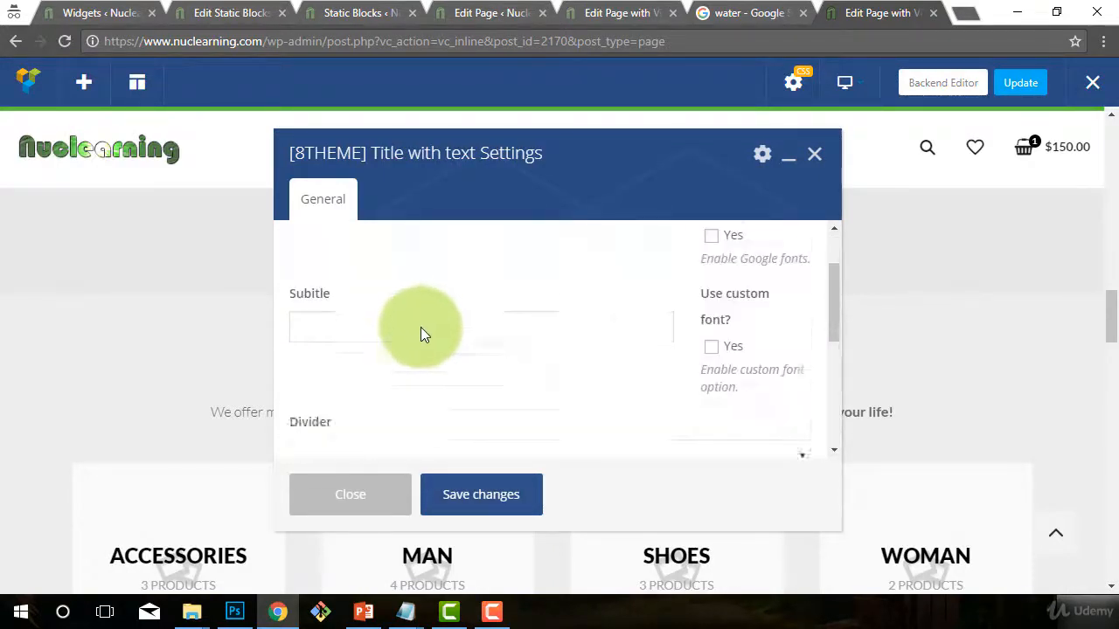
pyautogui.click(481, 498)
# Step: Examine the Follow @ Instagram section and its placement between the product categories and the blog section
pyautogui.scroll(-9, 364, 503)
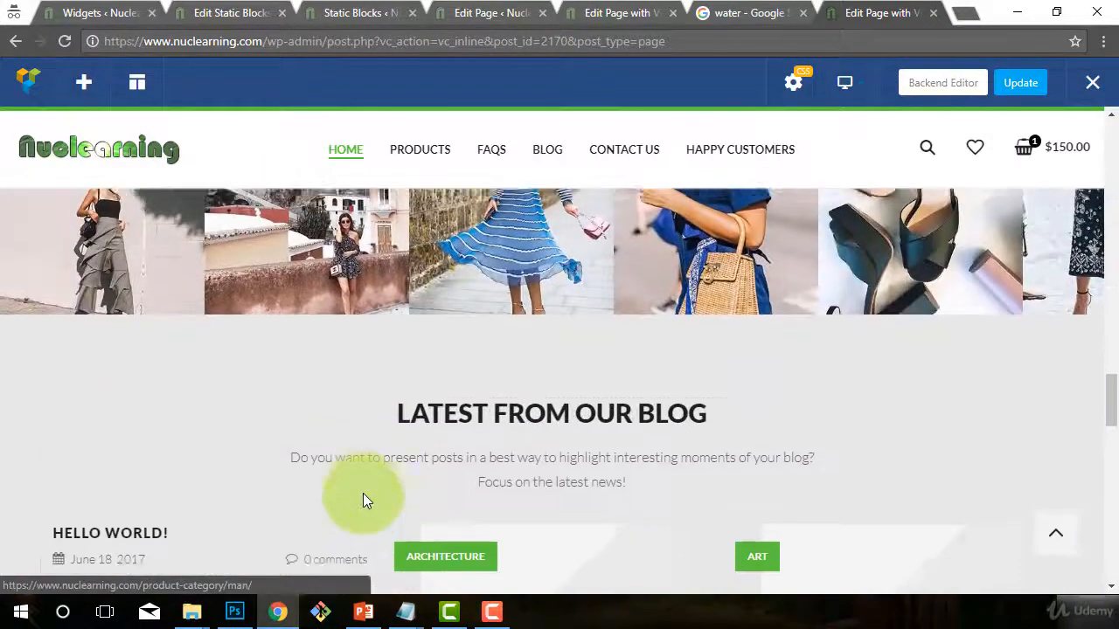
pyautogui.scroll(3, 362, 493)
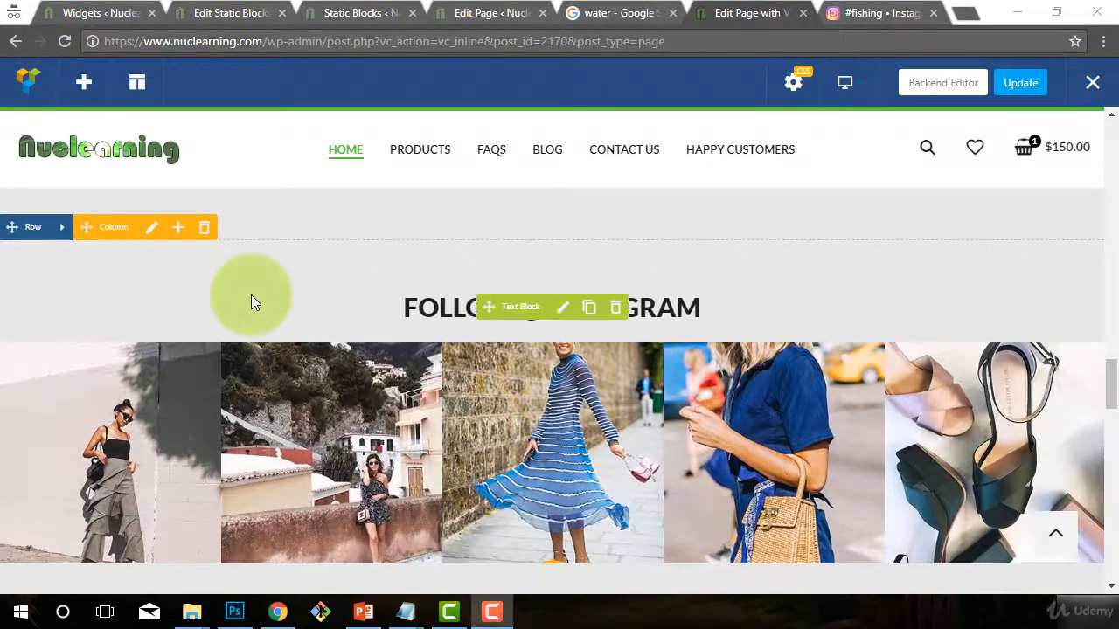
pyautogui.scroll(-1, 574, 215)
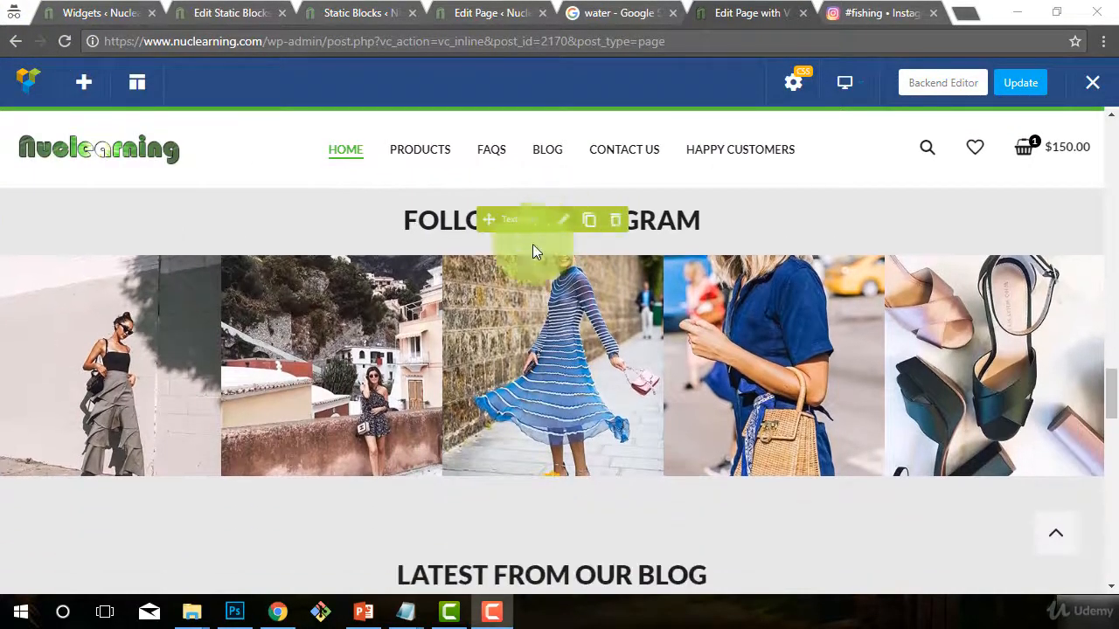
pyautogui.scroll(2, 737, 270)
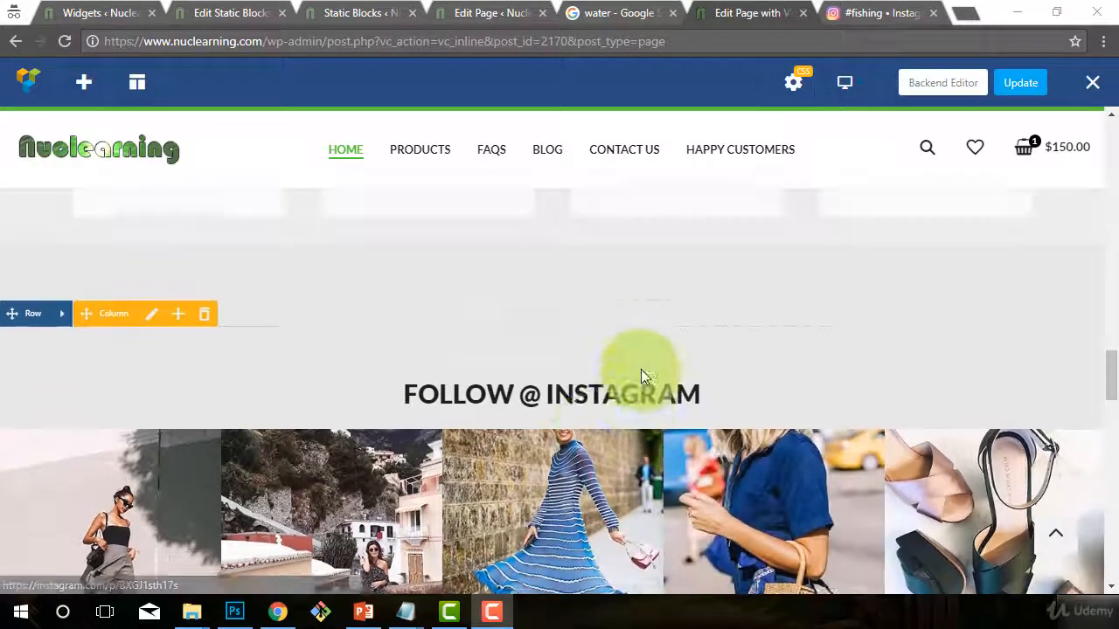
pyautogui.scroll(-1, 570, 400)
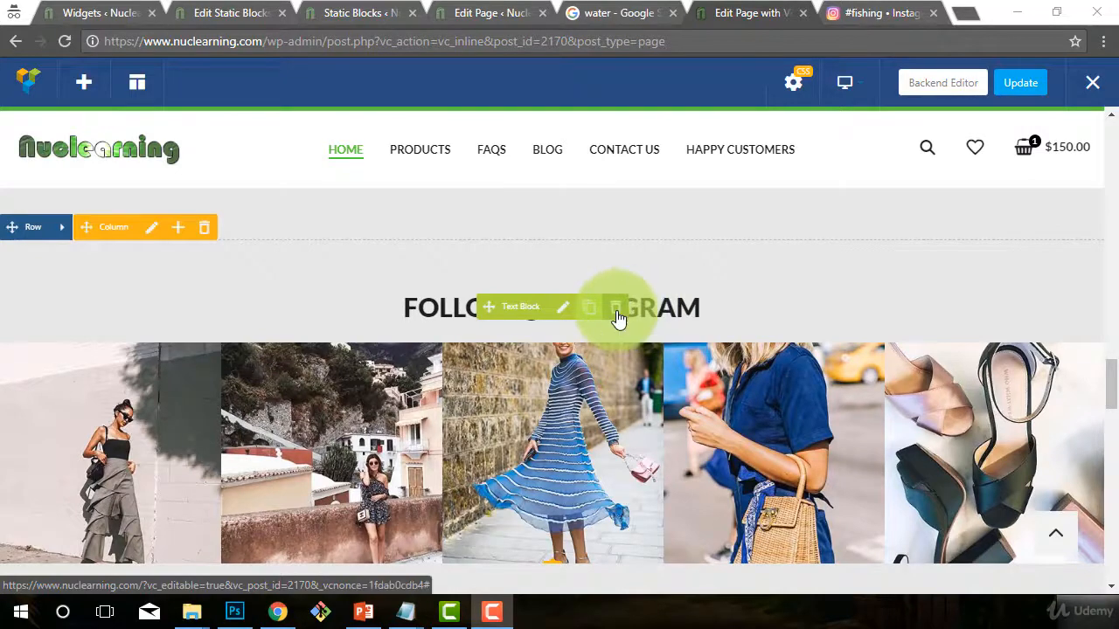
pyautogui.scroll(-1, 619, 320)
pyautogui.scroll(1, 617, 318)
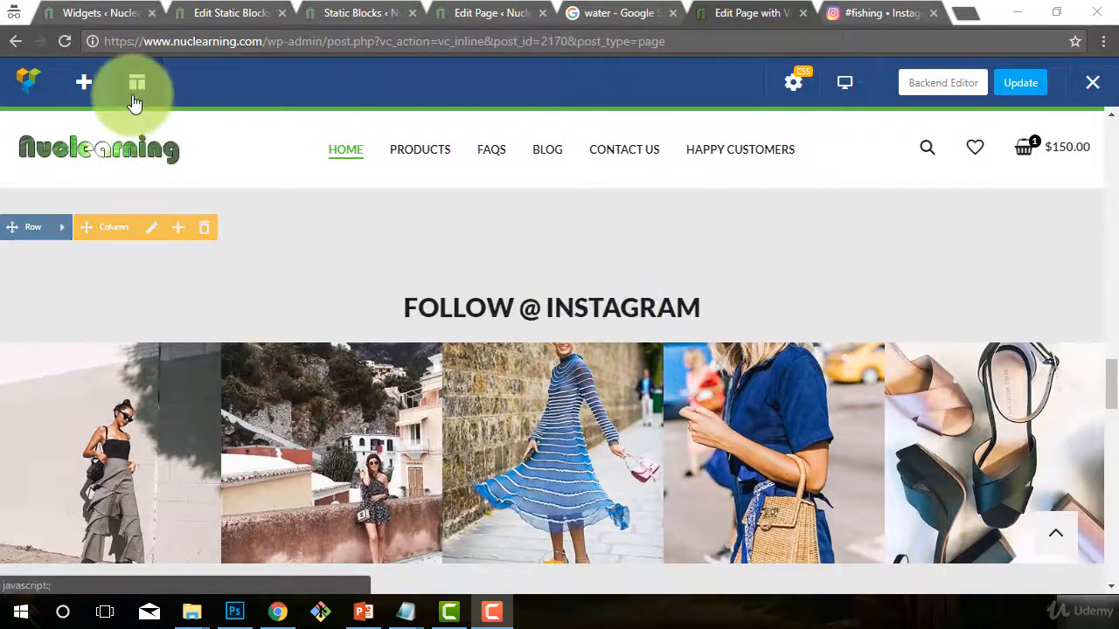
# Step: Add an [8THEME] Twitter element to the page
pyautogui.click(84, 81)
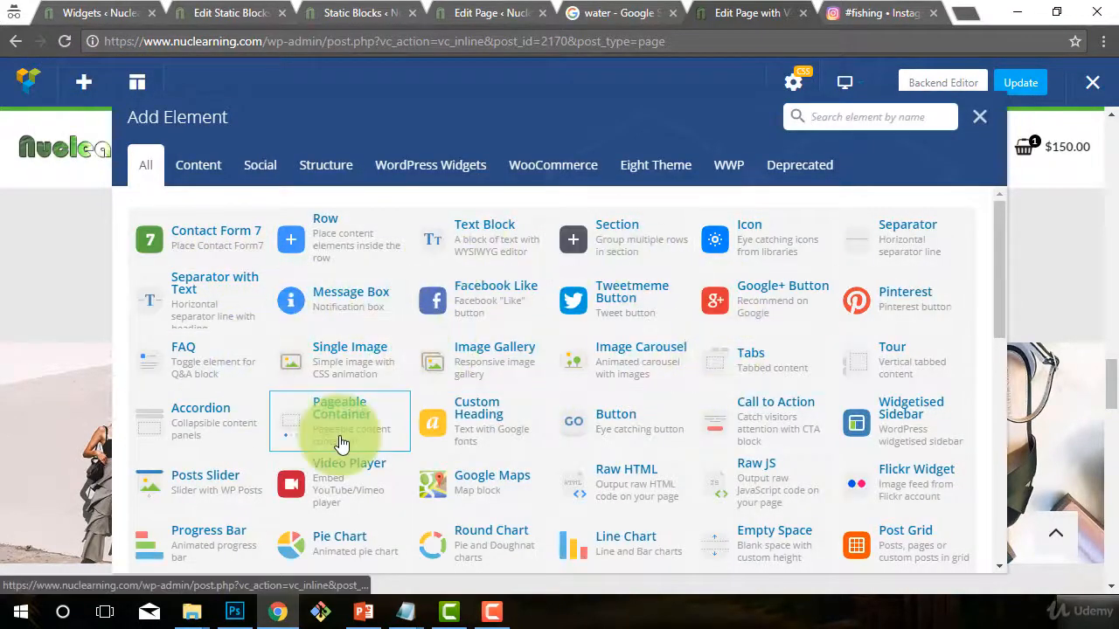
pyautogui.scroll(-1, 319, 437)
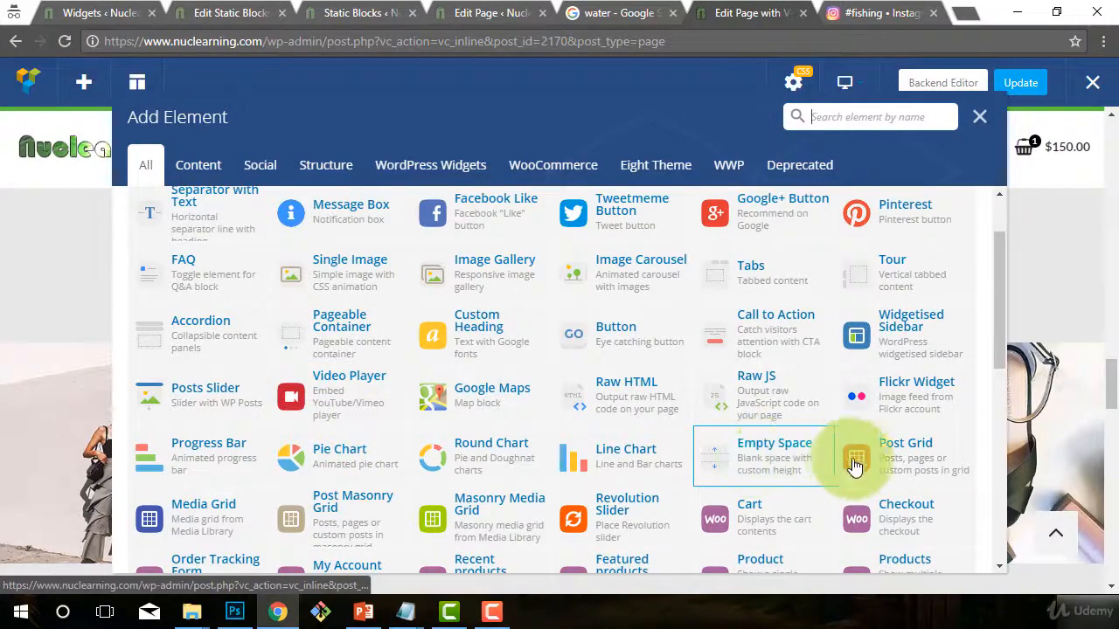
pyautogui.scroll(-7, 516, 382)
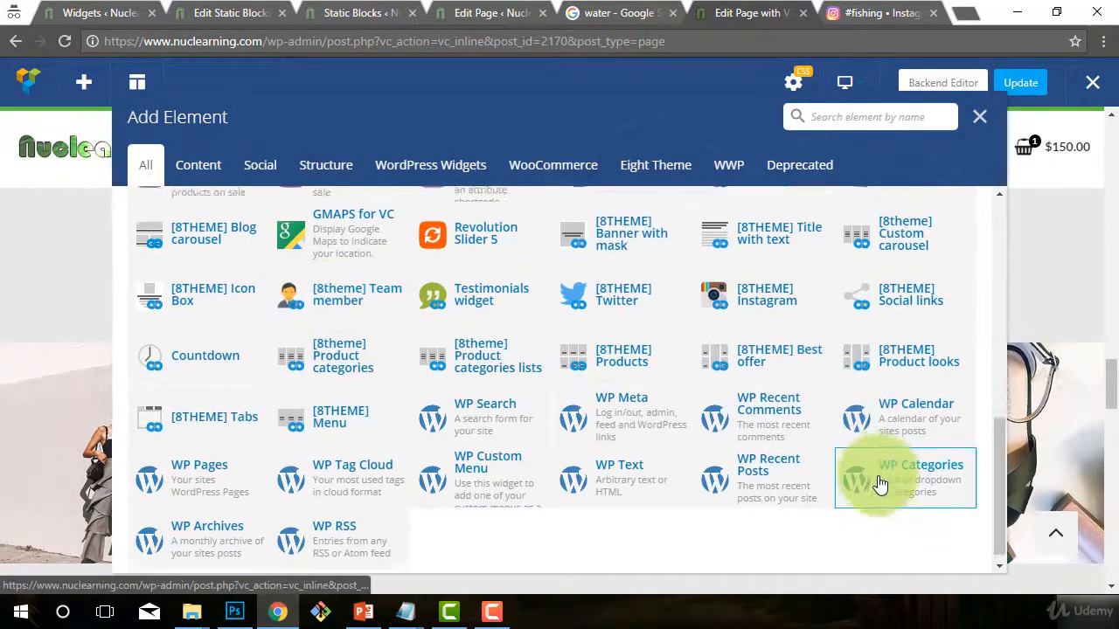
pyautogui.scroll(-1, 880, 482)
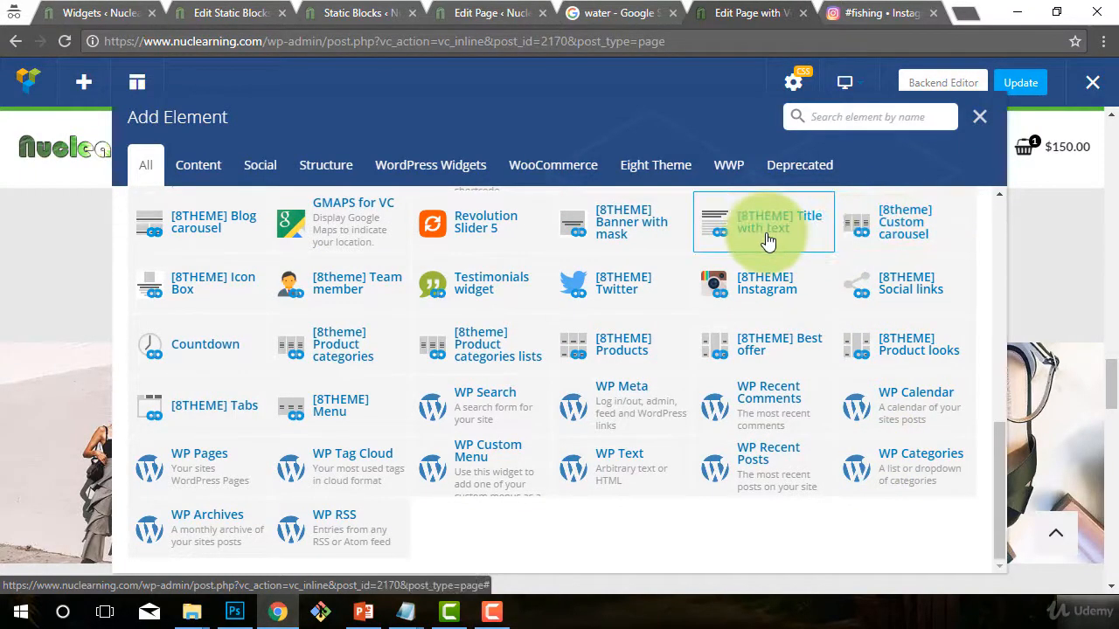
pyautogui.click(600, 292)
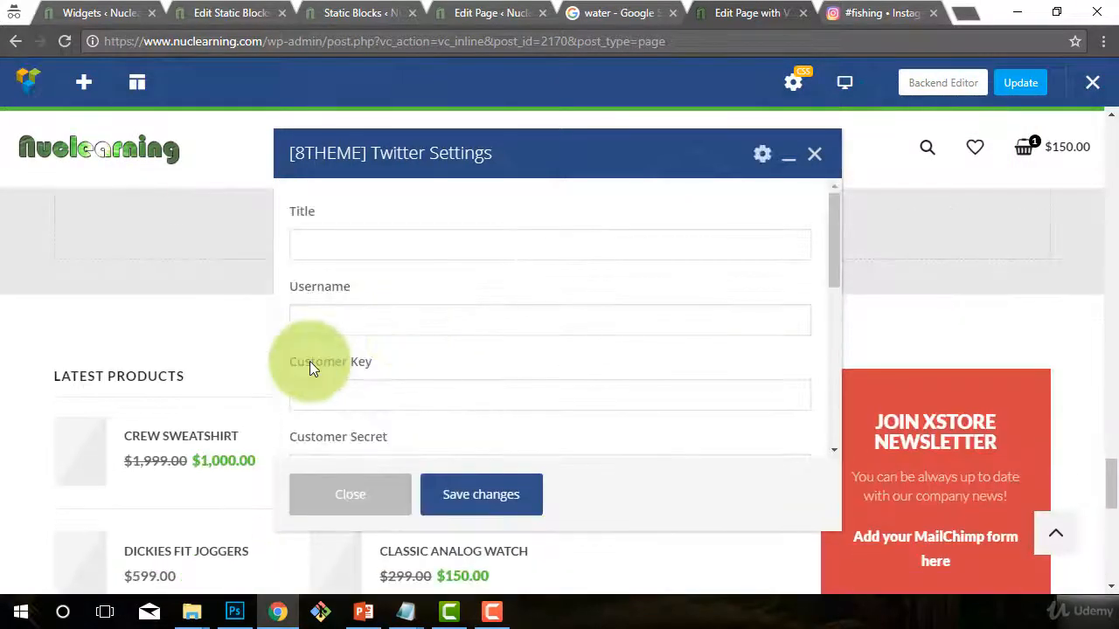
# Step: Examine which account, access and design settings the Twitter element offers and where it sits on the page
pyautogui.scroll(4, 213, 391)
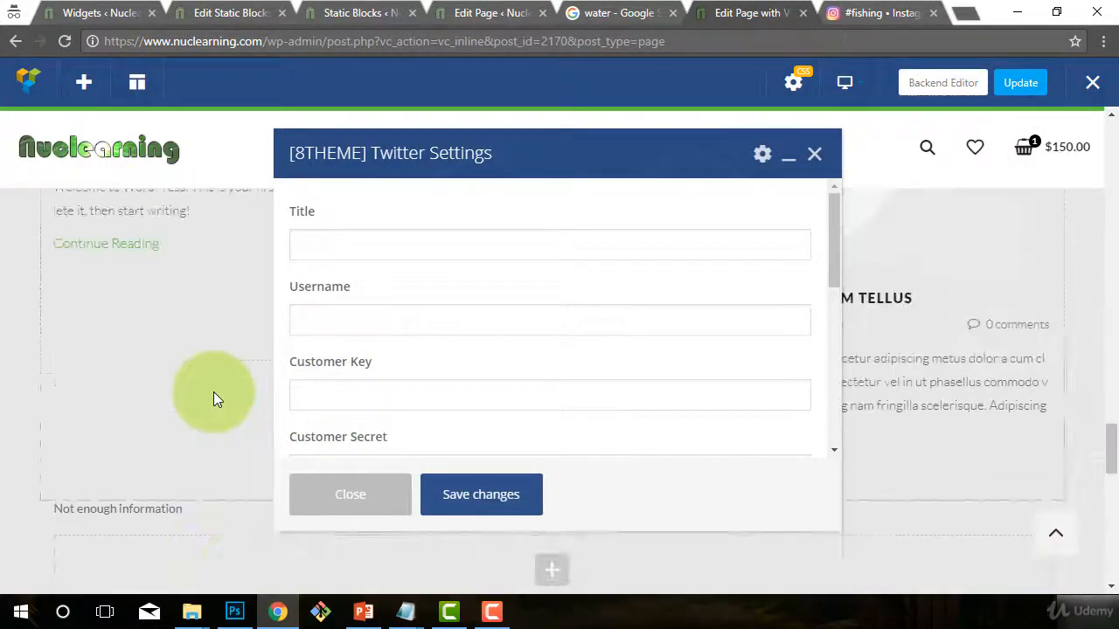
pyautogui.scroll(-2, 213, 392)
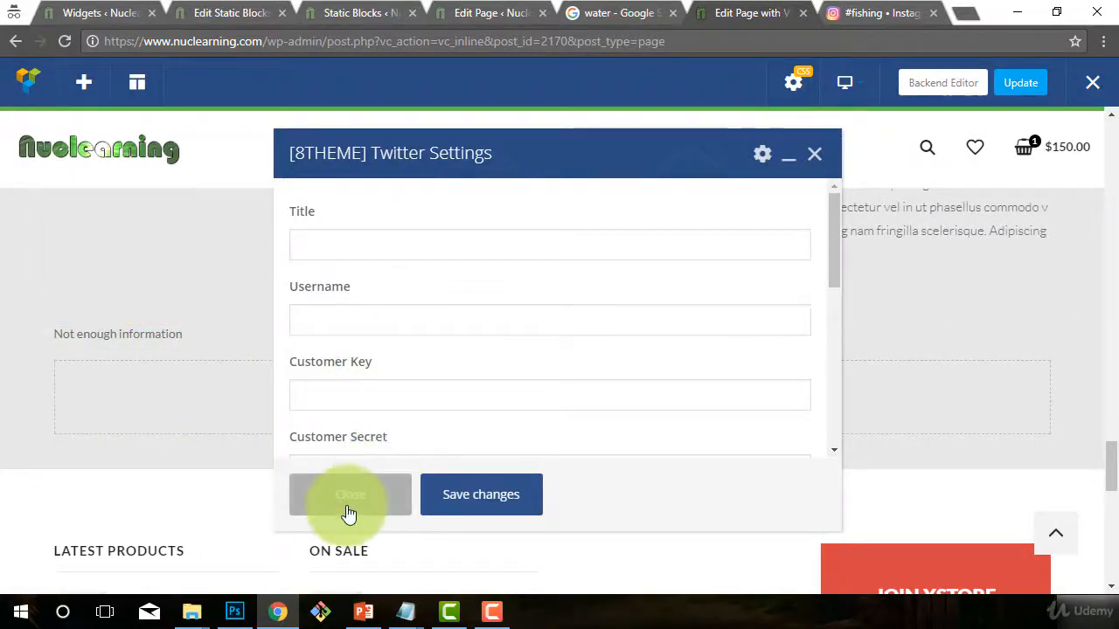
pyautogui.scroll(6, 927, 446)
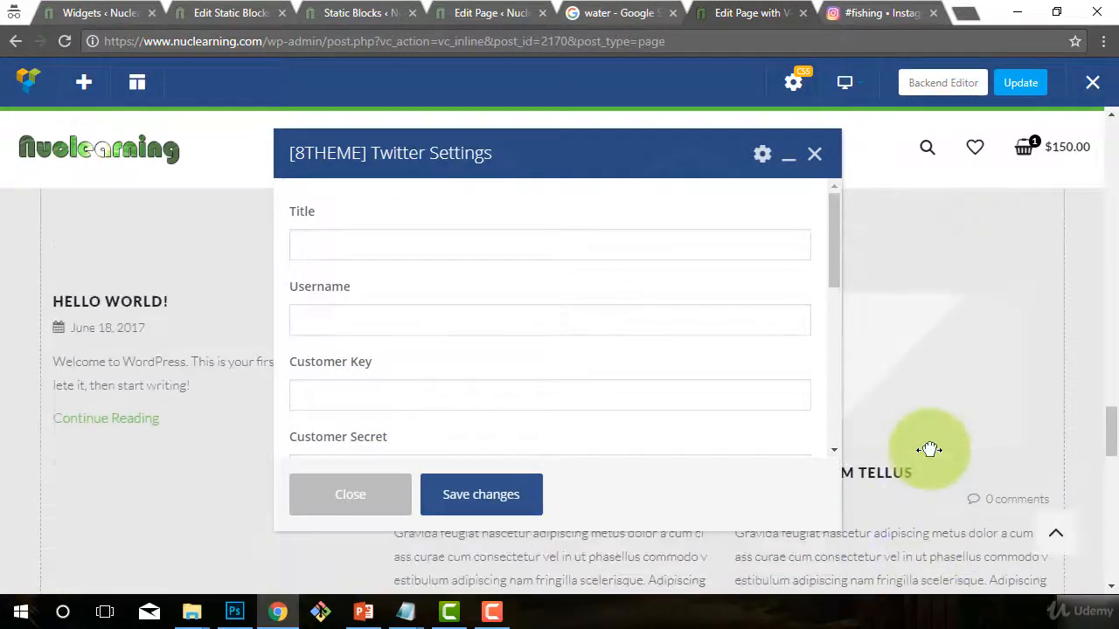
pyautogui.scroll(2, 929, 453)
pyautogui.scroll(-3, 370, 368)
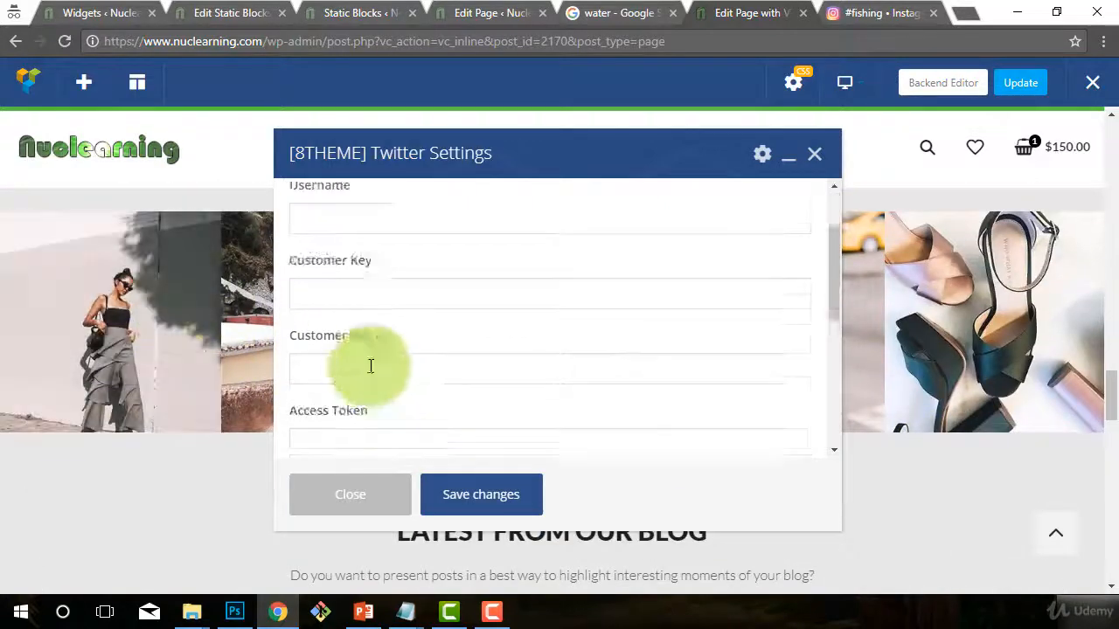
pyautogui.scroll(-5, 148, 328)
pyautogui.scroll(-3, 385, 389)
pyautogui.scroll(-5, 160, 464)
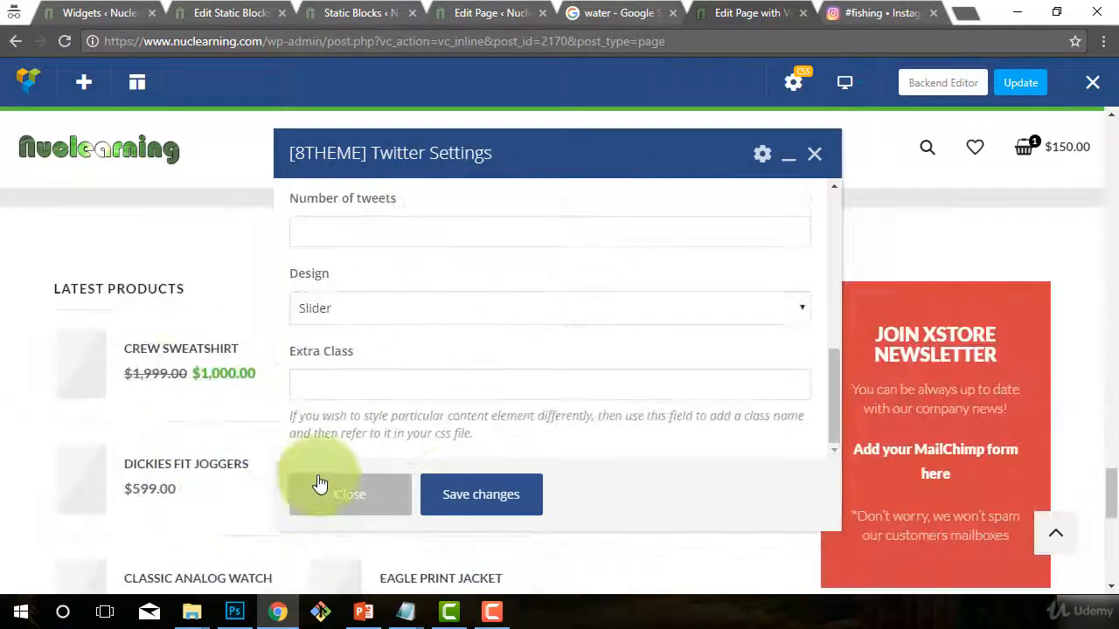
pyautogui.scroll(1, 192, 376)
pyautogui.scroll(3, 192, 376)
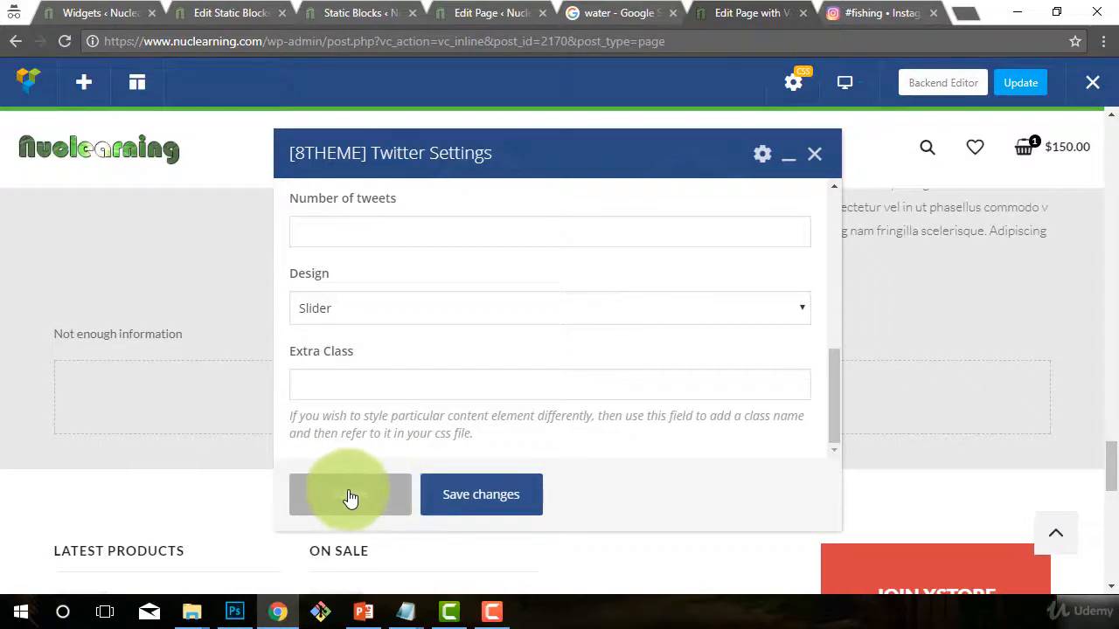
pyautogui.scroll(6, 445, 367)
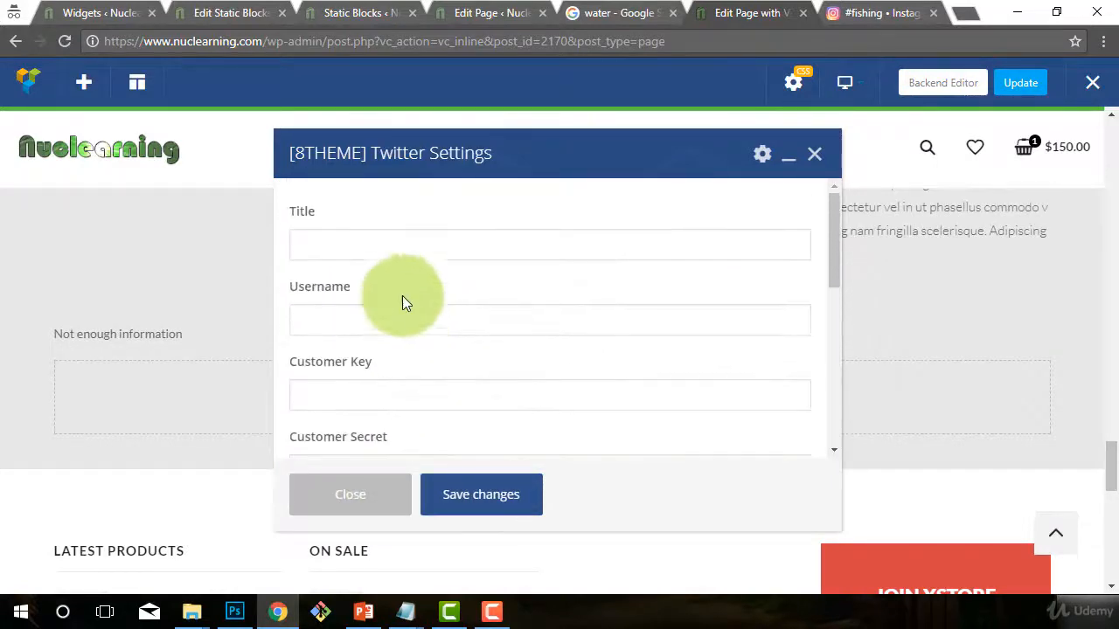
pyautogui.scroll(-5, 369, 375)
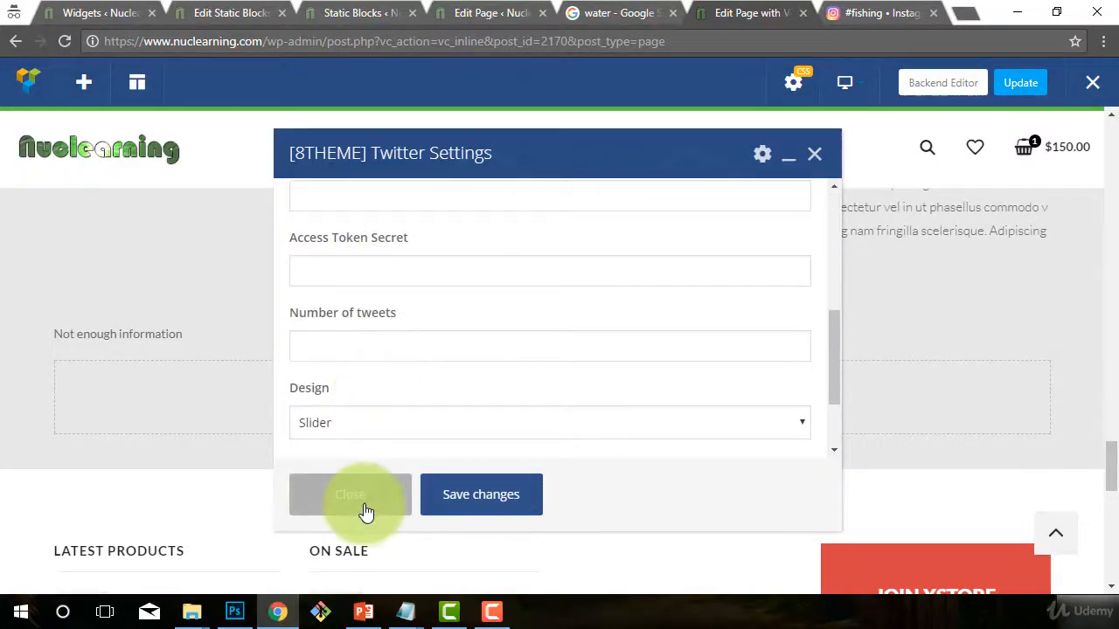
# Step: Close the Twitter element's settings without saving and delete the column that contains it, confirming the deletion
pyautogui.click(365, 511)
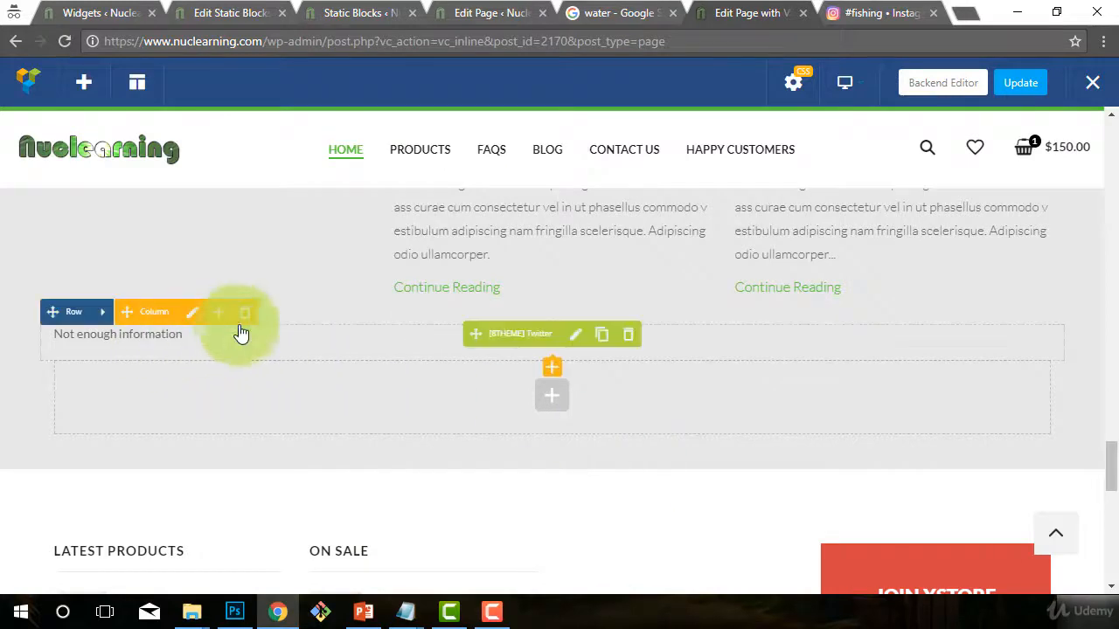
pyautogui.click(247, 317)
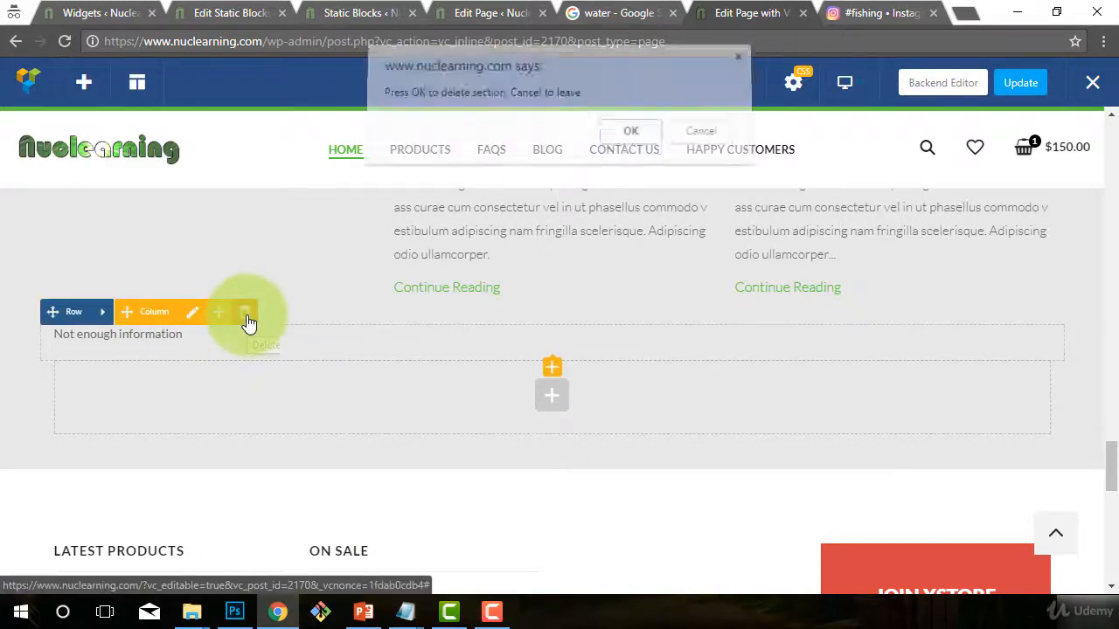
pyautogui.click(630, 143)
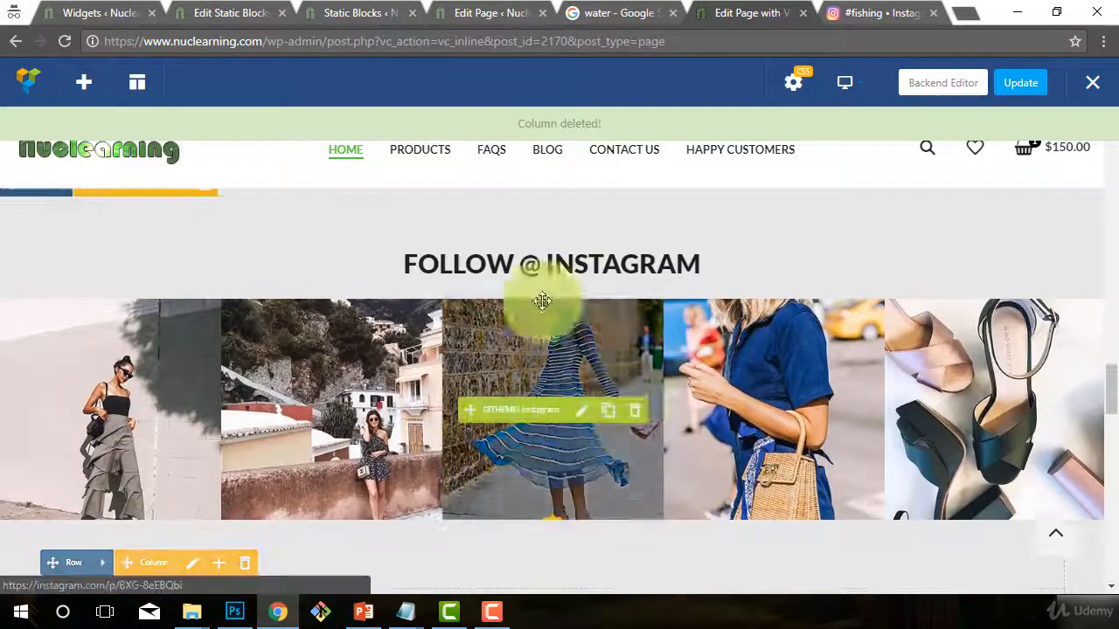
# Step: Set the [8THEME] Instagram element to the hashtag #fishing with 10 photos and save the changes
pyautogui.click(584, 417)
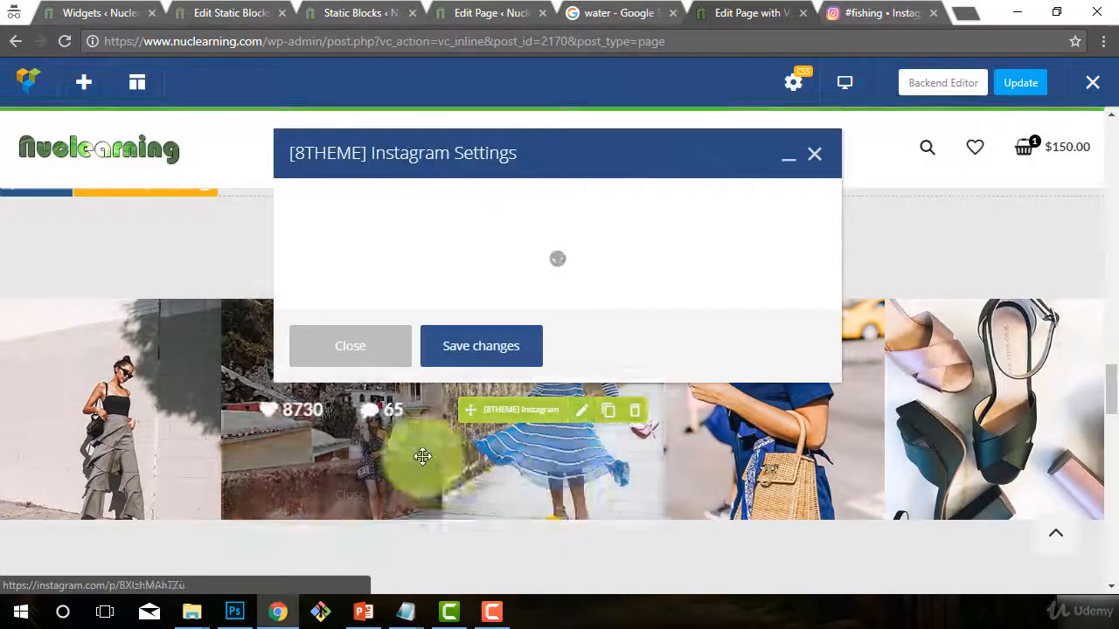
pyautogui.click(319, 284)
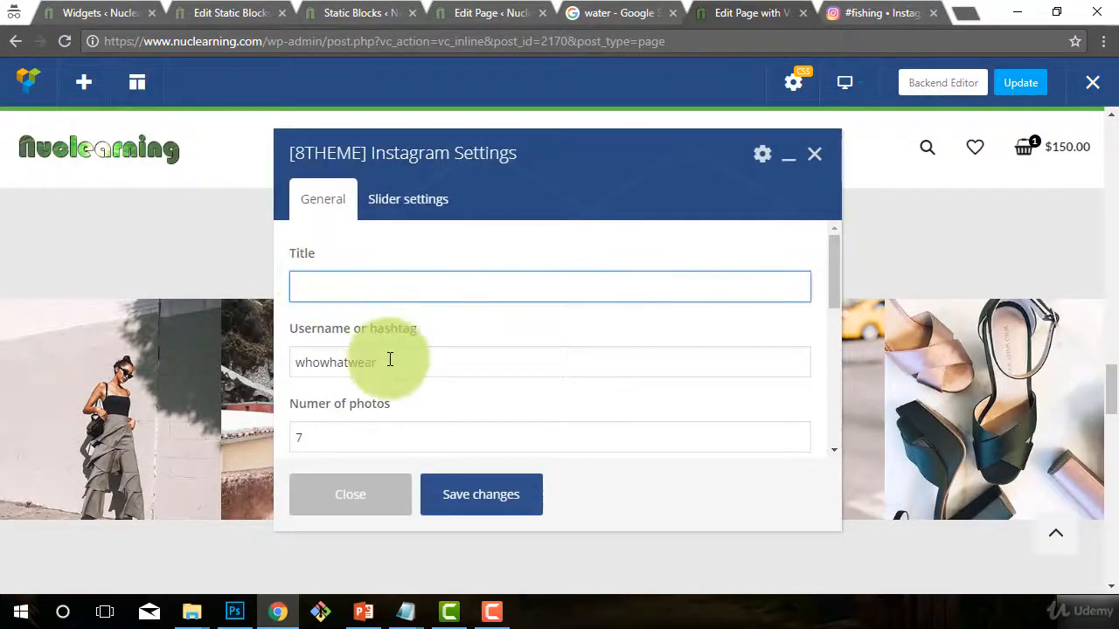
pyautogui.moveTo(390, 362); pyautogui.dragTo(297, 362)
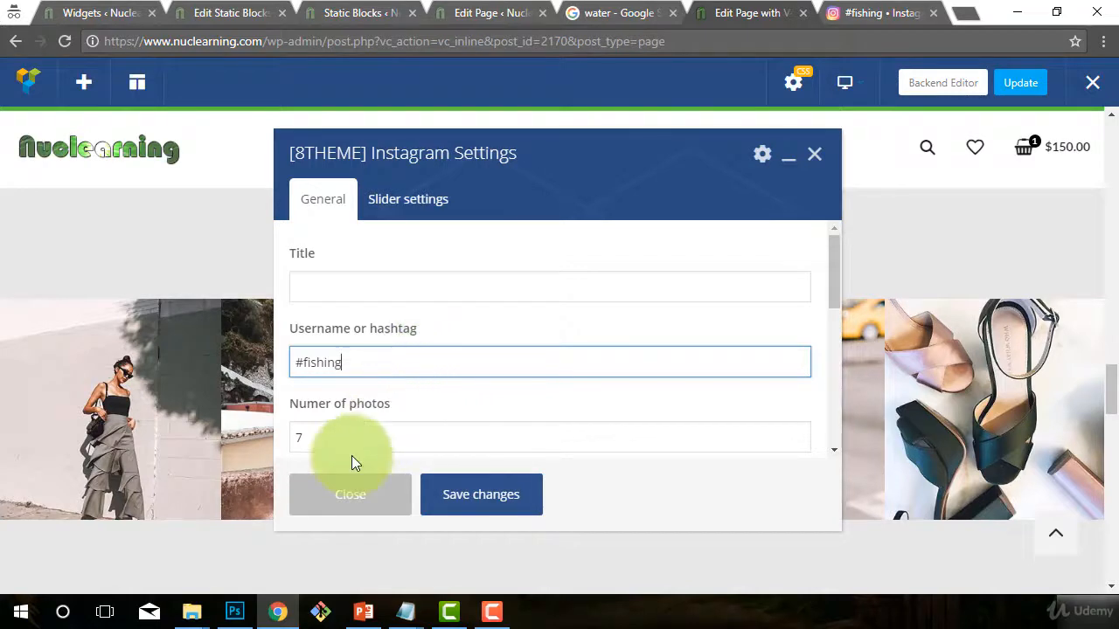
pyautogui.moveTo(351, 438); pyautogui.dragTo(218, 424)
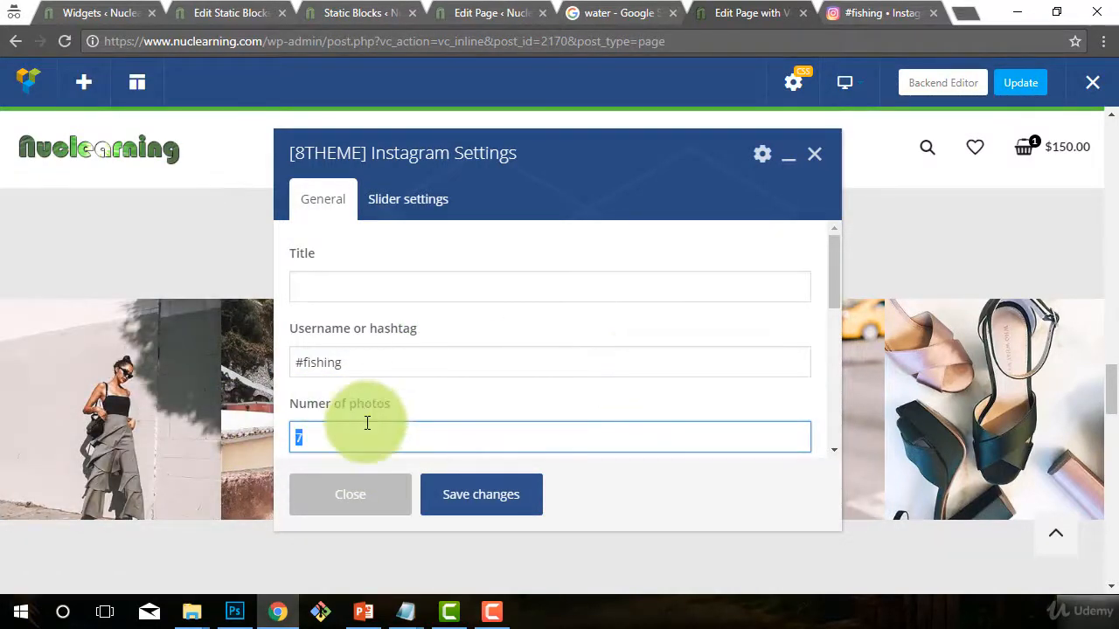
pyautogui.scroll(-3, 376, 424)
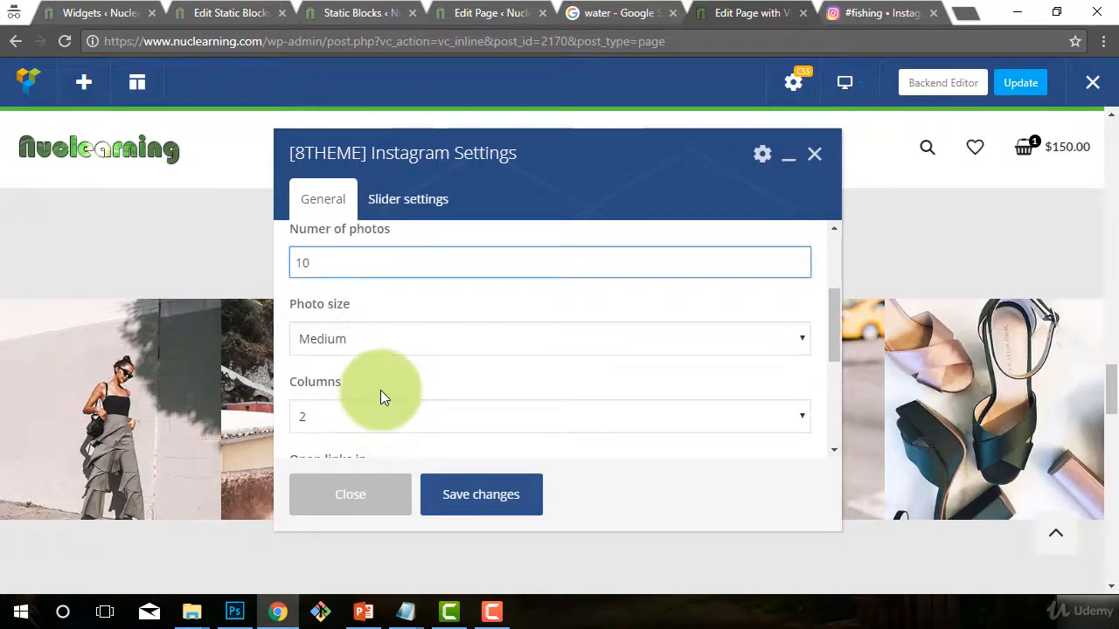
pyautogui.scroll(-1, 402, 391)
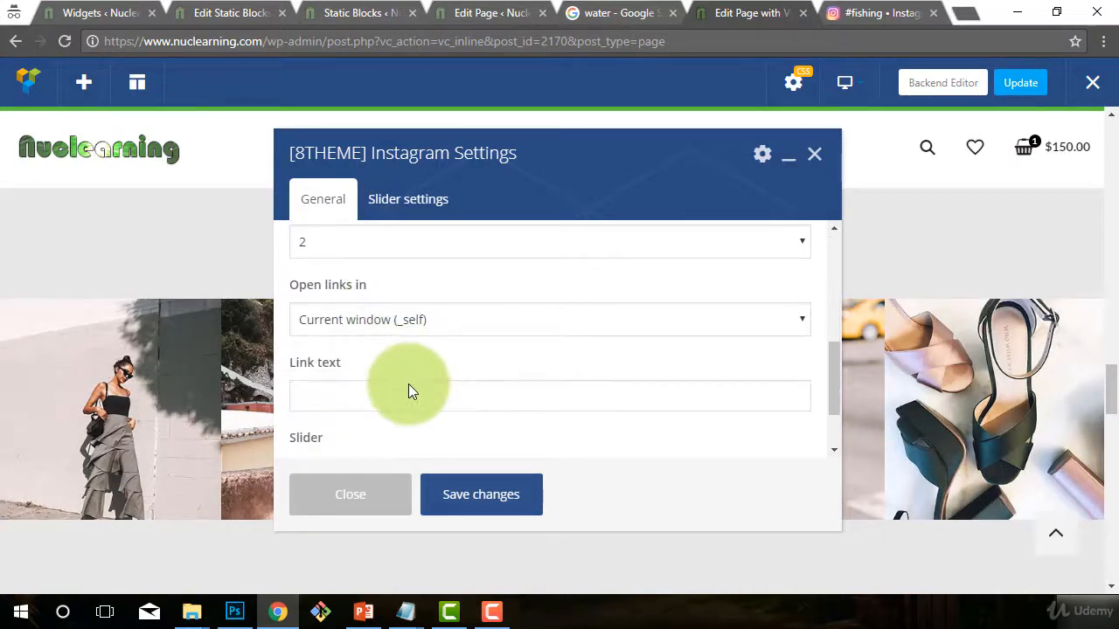
pyautogui.scroll(-1, 409, 384)
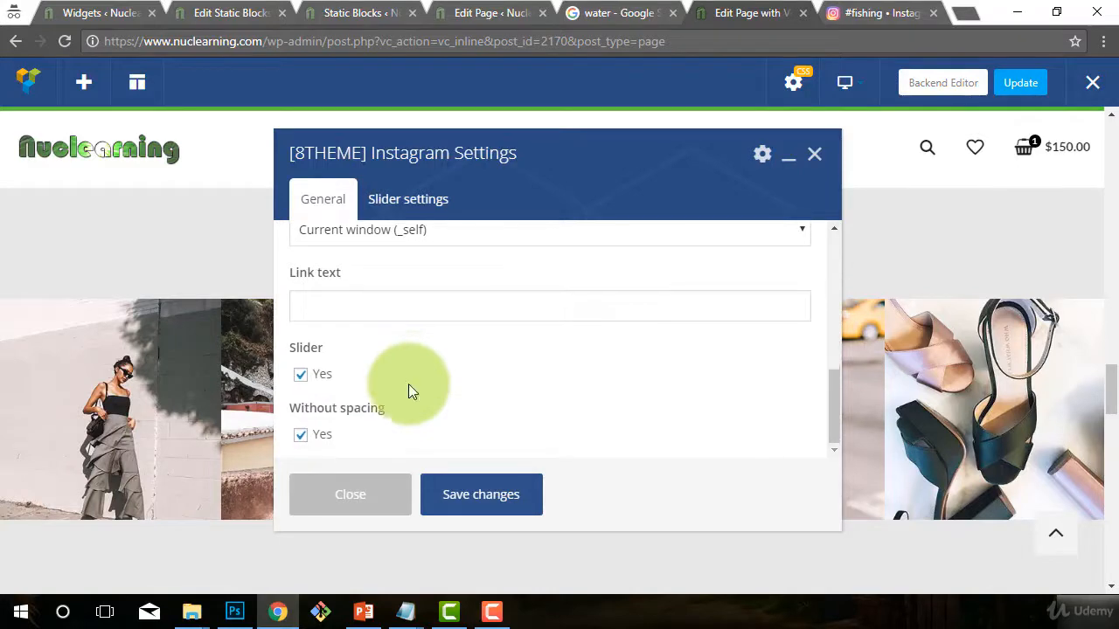
pyautogui.click(472, 493)
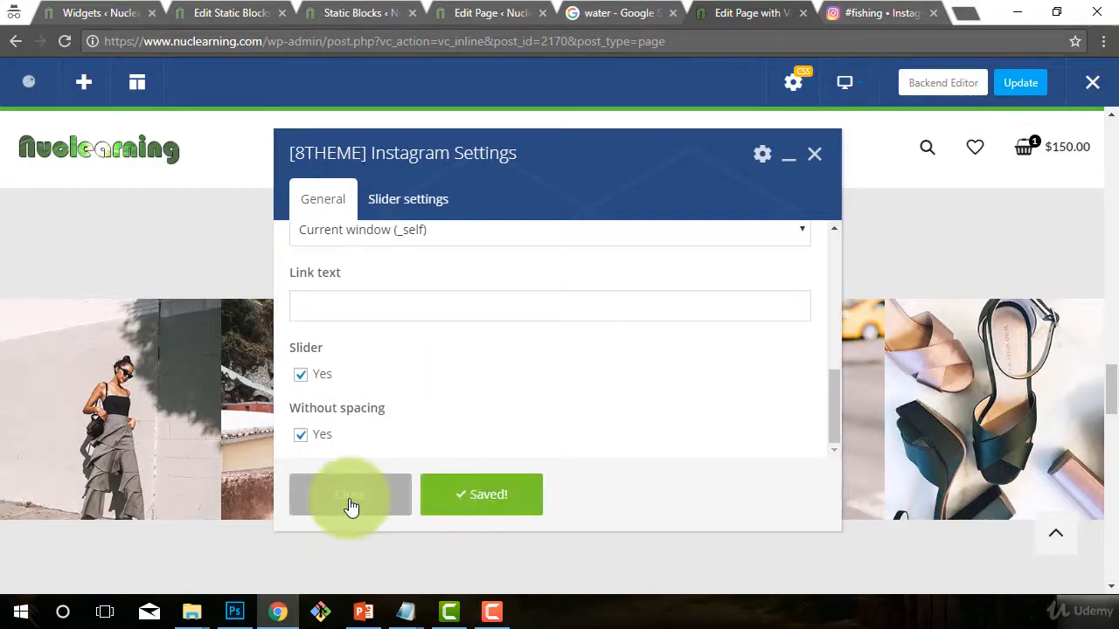
pyautogui.click(350, 505)
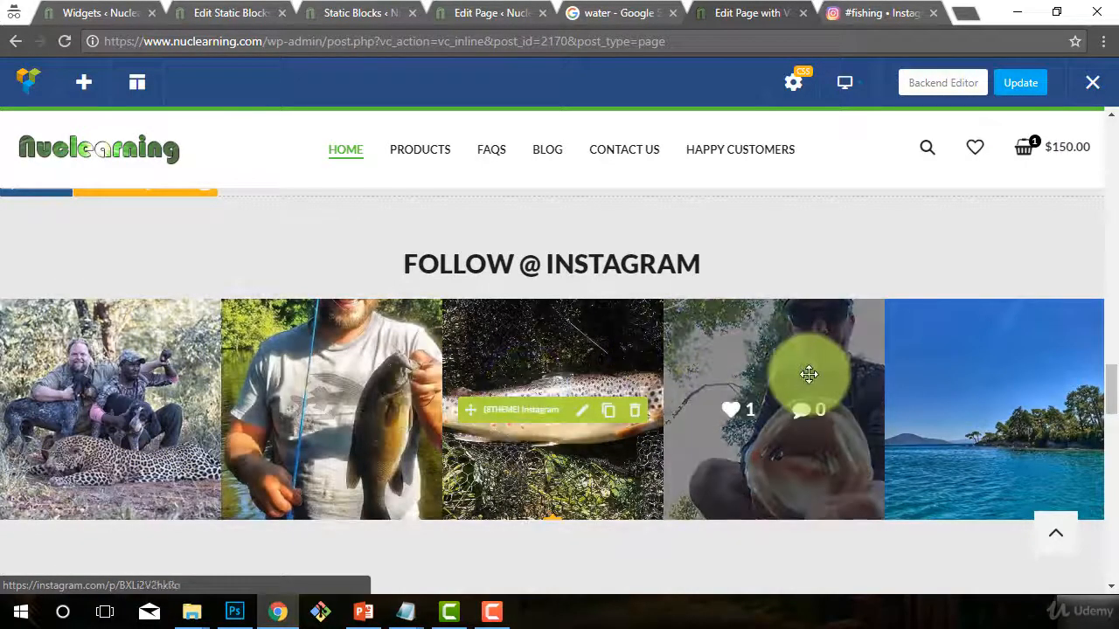
# Step: Examine the top and most recent posts on Instagram's #fishing page and return to the page editor
pyautogui.click(874, 14)
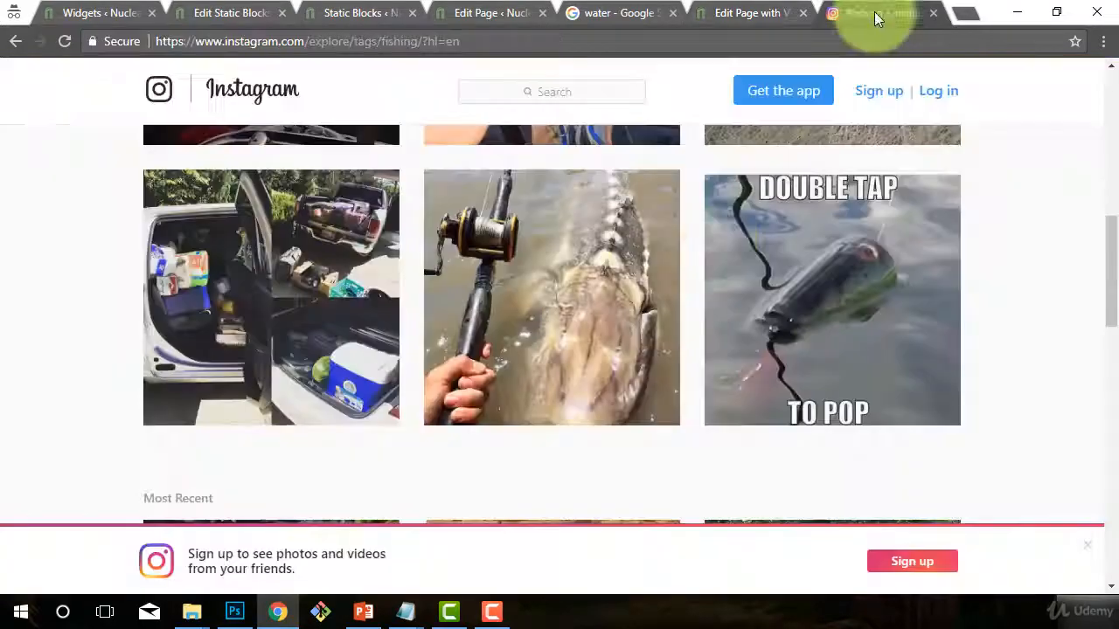
pyautogui.scroll(5, 388, 370)
pyautogui.scroll(-5, 562, 329)
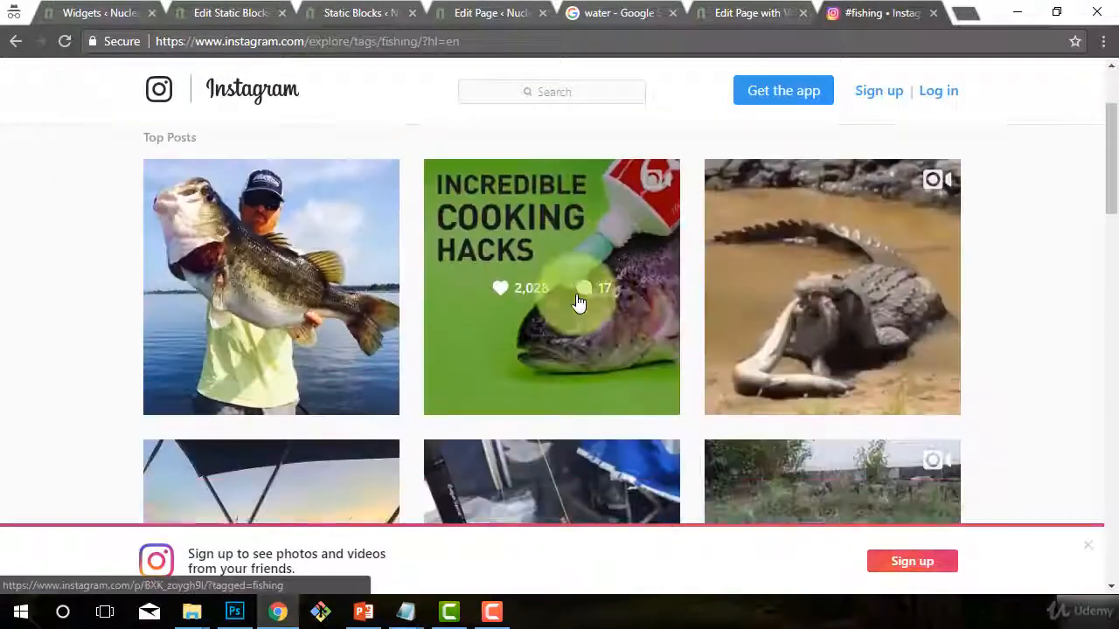
pyautogui.scroll(-7, 700, 247)
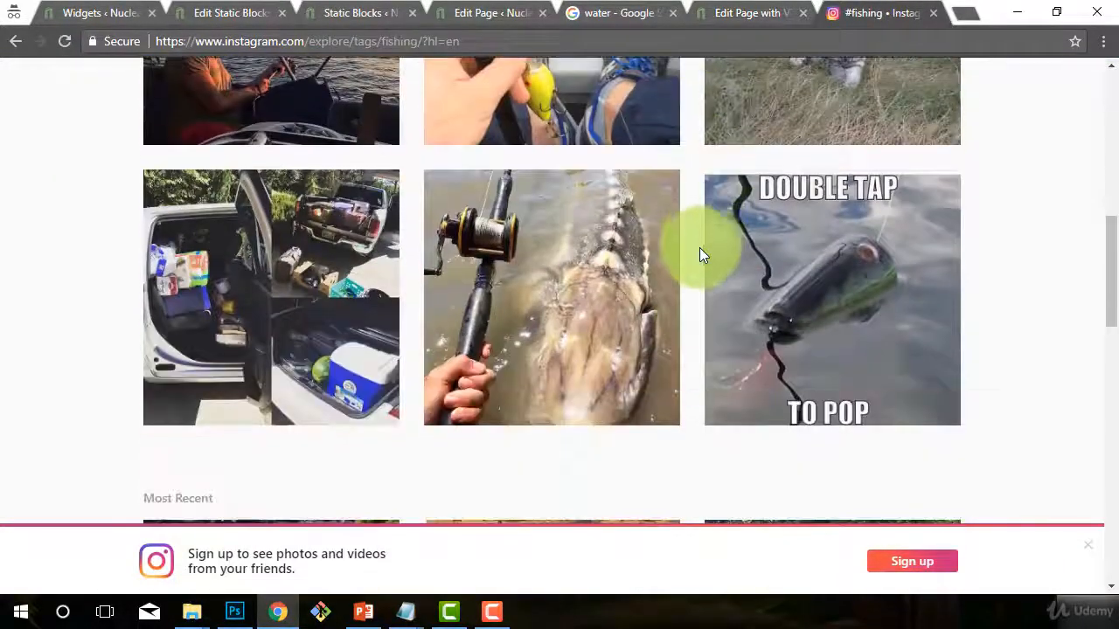
pyautogui.scroll(-7, 674, 294)
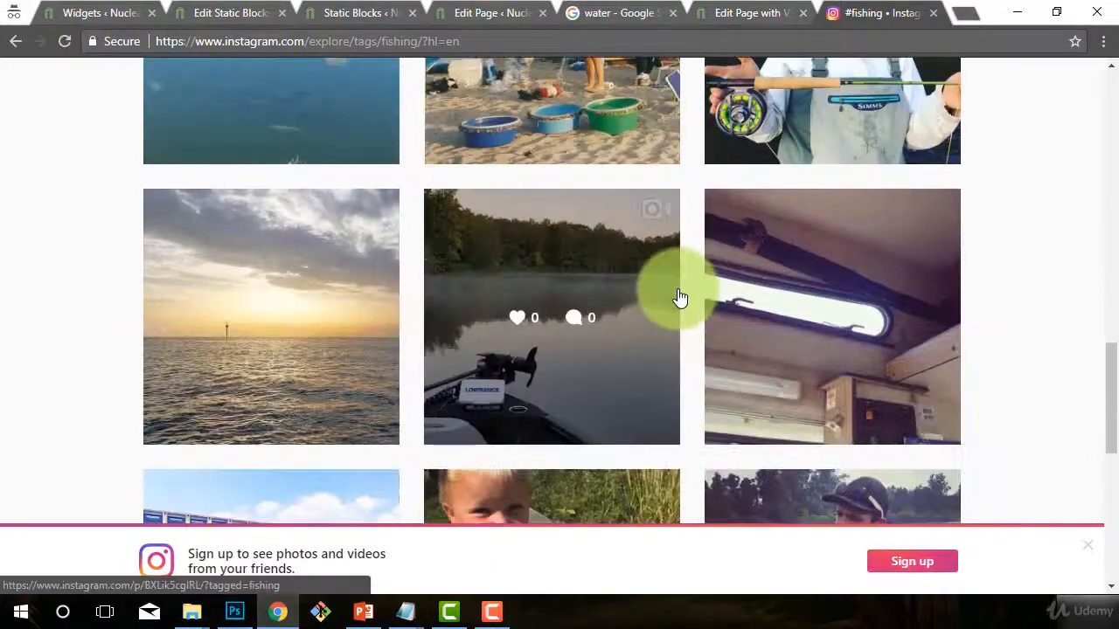
pyautogui.scroll(12, 674, 295)
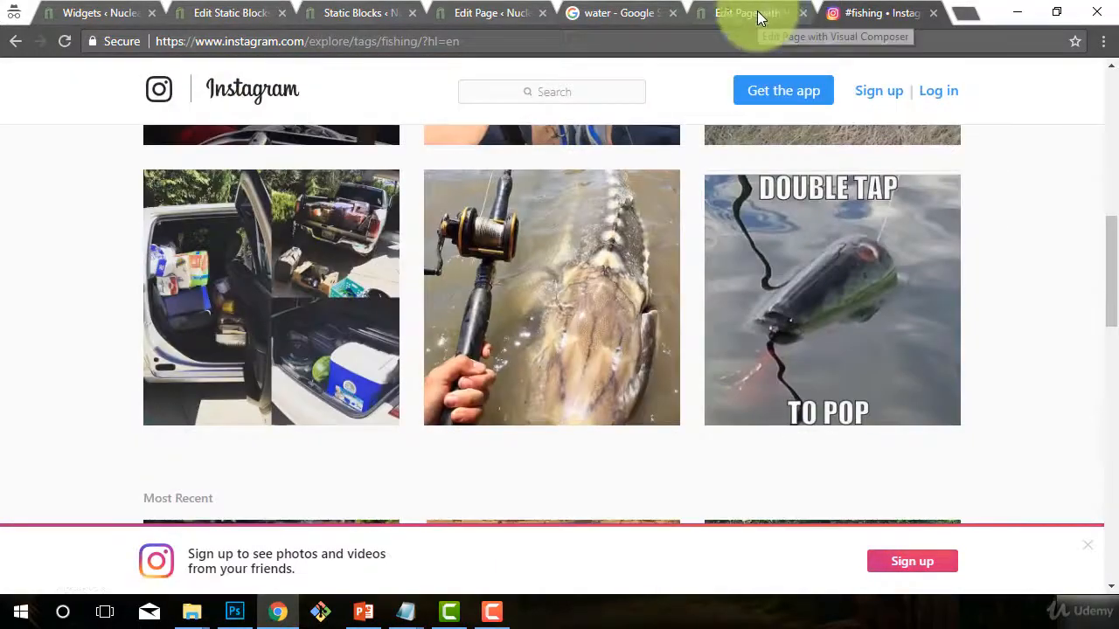
pyautogui.click(729, 15)
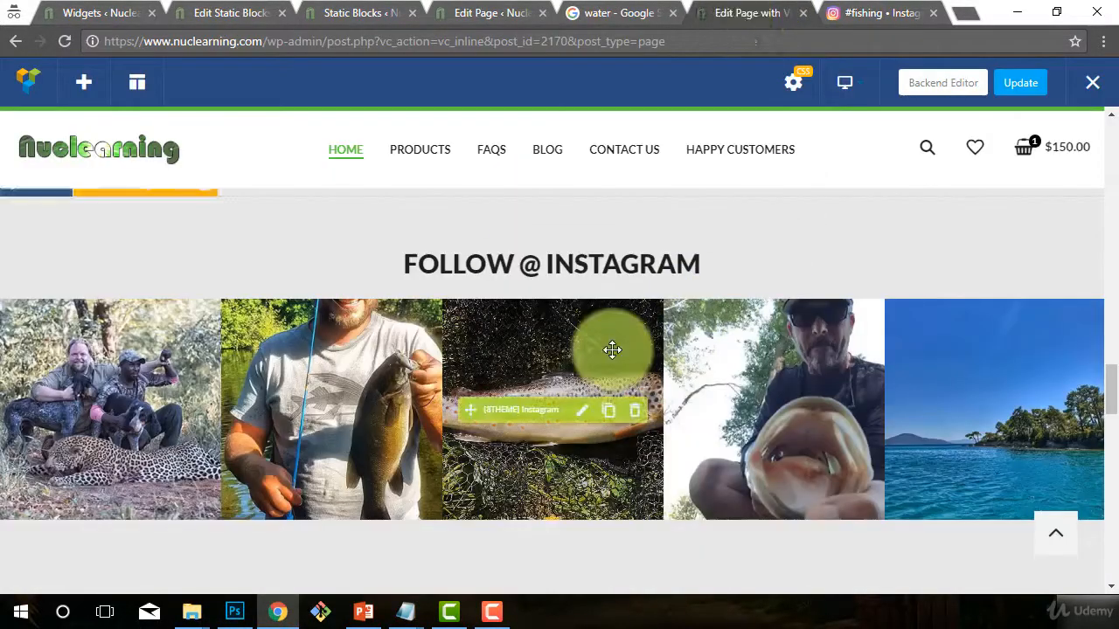
# Step: Set the [8THEME] Instagram element's number of photos to 7 and save the changes
pyautogui.scroll(-1, 765, 401)
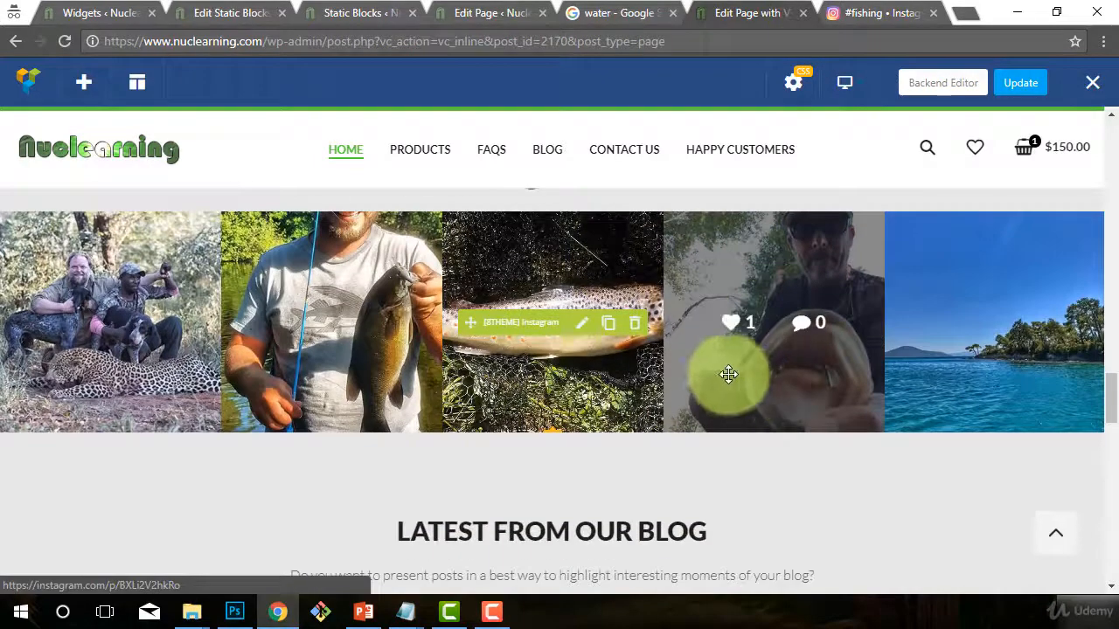
pyautogui.click(582, 327)
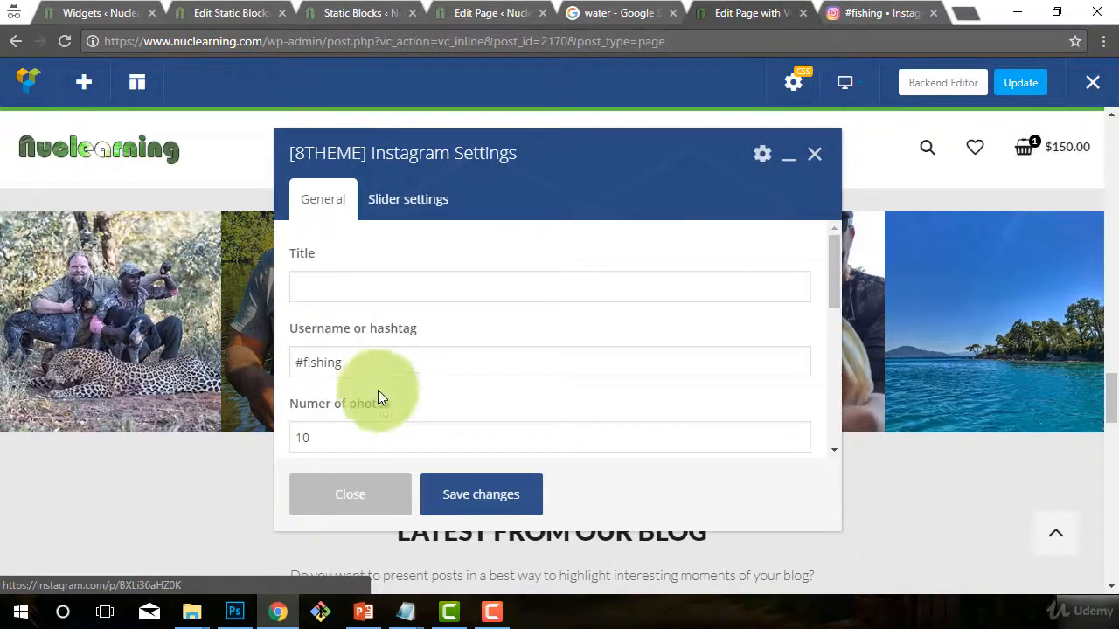
pyautogui.moveTo(335, 441); pyautogui.dragTo(181, 429)
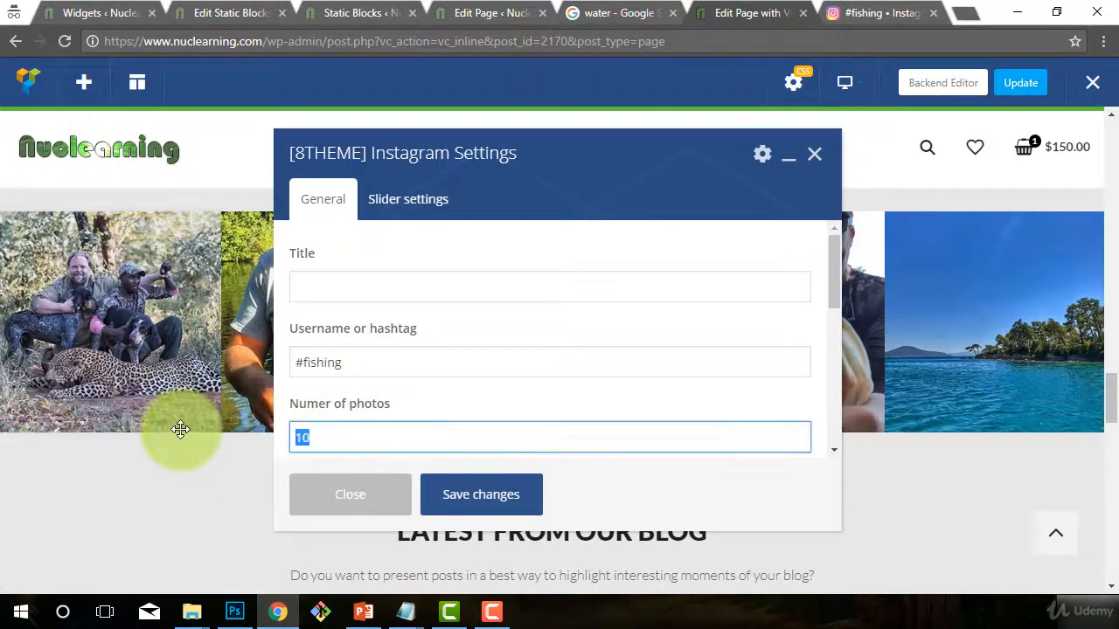
pyautogui.write('7')
pyautogui.click(461, 494)
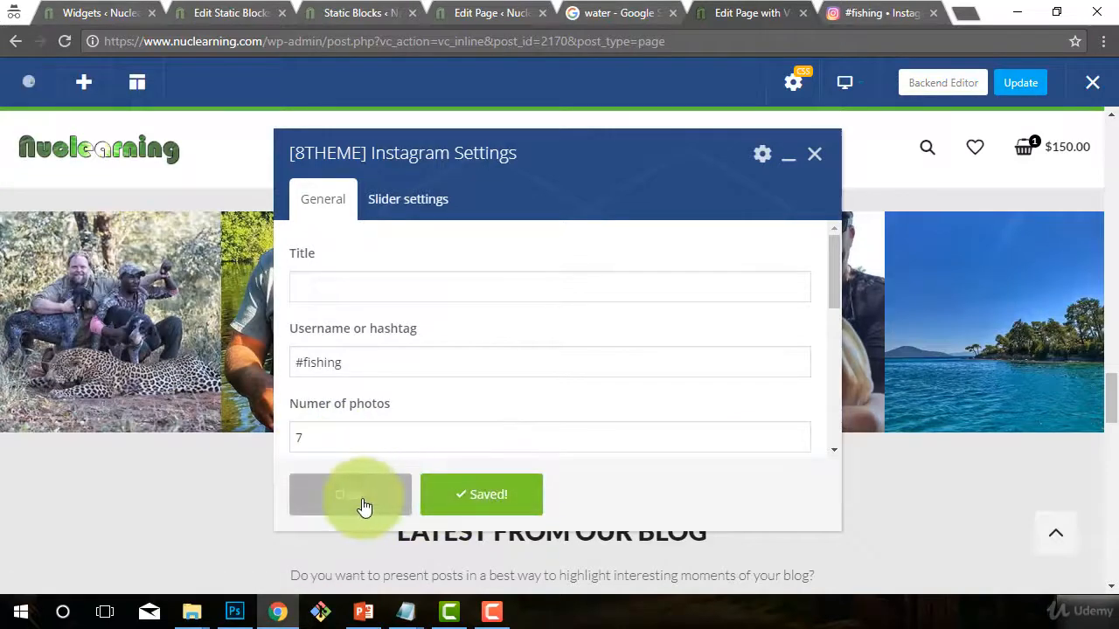
pyautogui.click(365, 507)
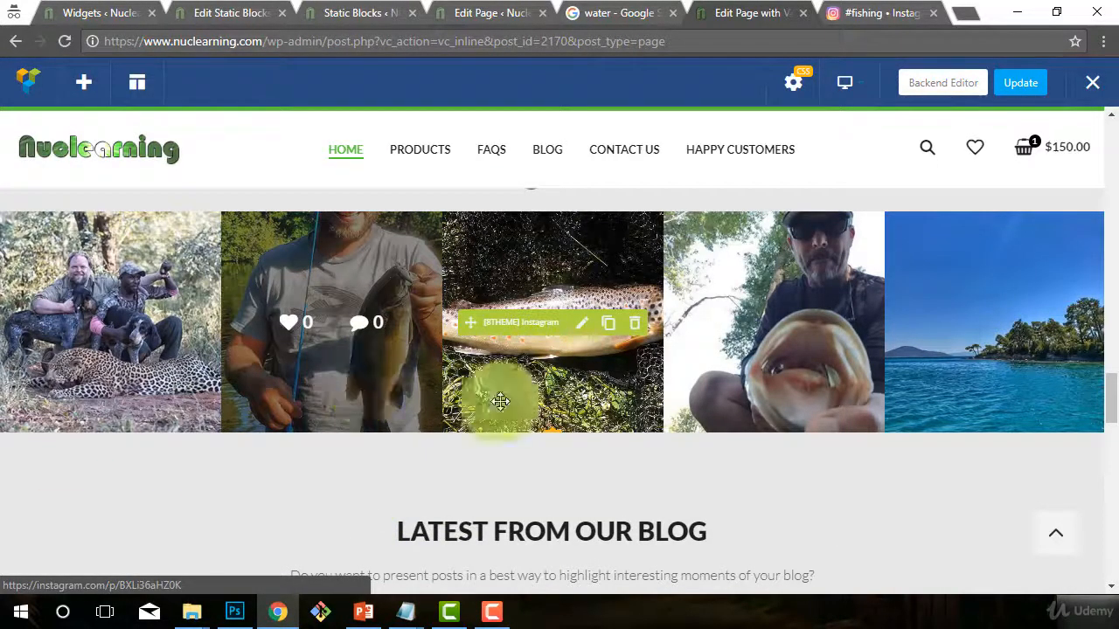
# Step: Review the [8THEME] Instagram element's general settings, from title to slider and spacing, and close them without changes
pyautogui.click(585, 325)
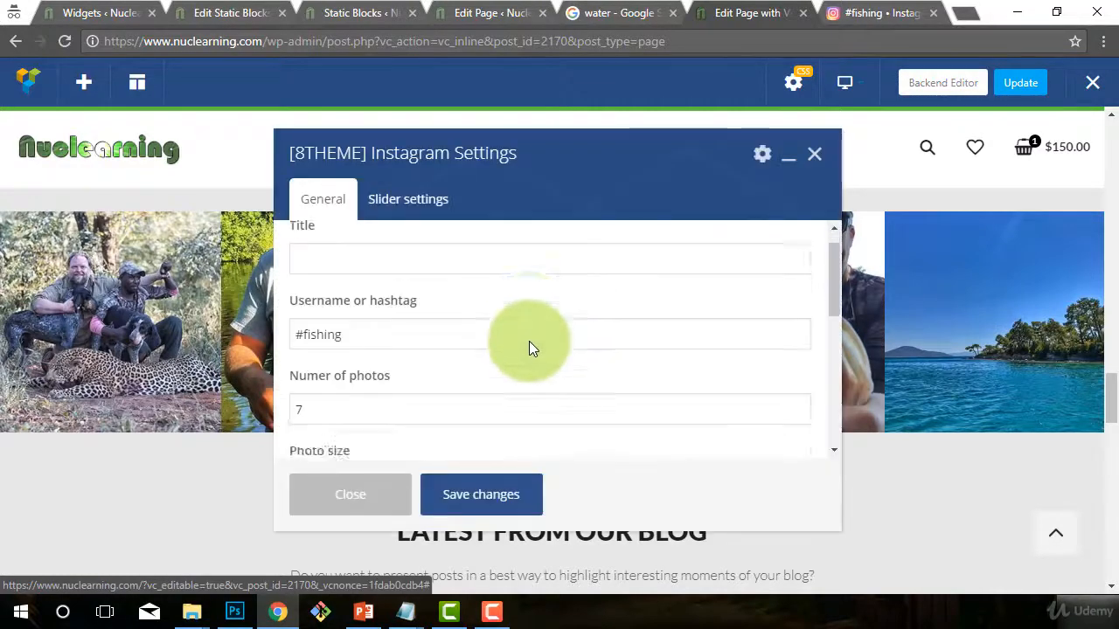
pyautogui.scroll(-3, 529, 348)
pyautogui.scroll(-1, 529, 348)
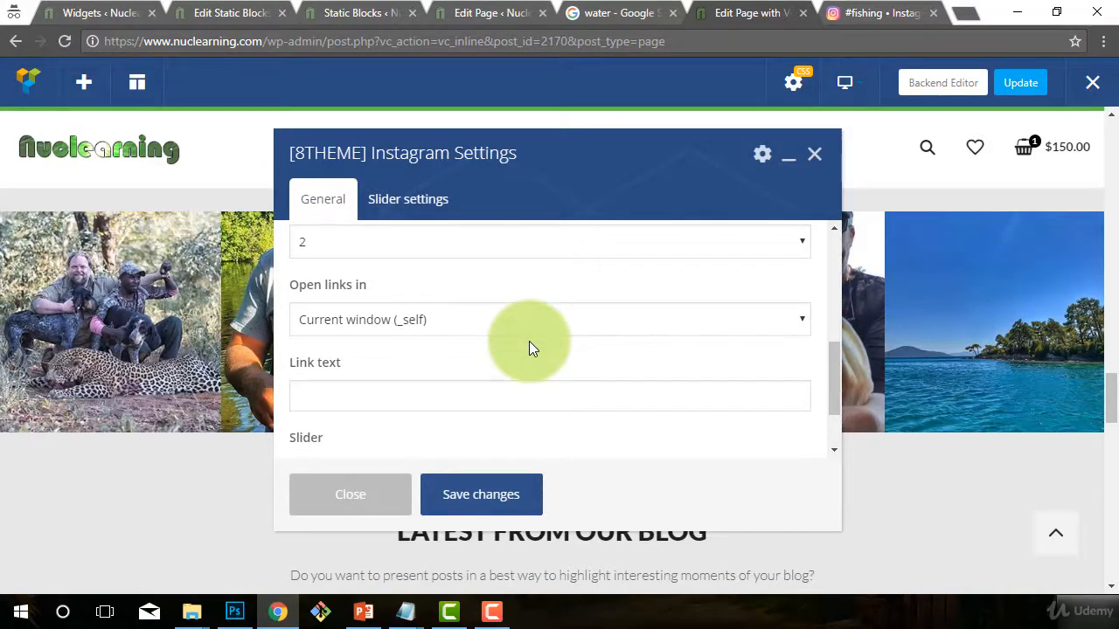
pyautogui.scroll(-2, 529, 348)
pyautogui.scroll(5, 529, 348)
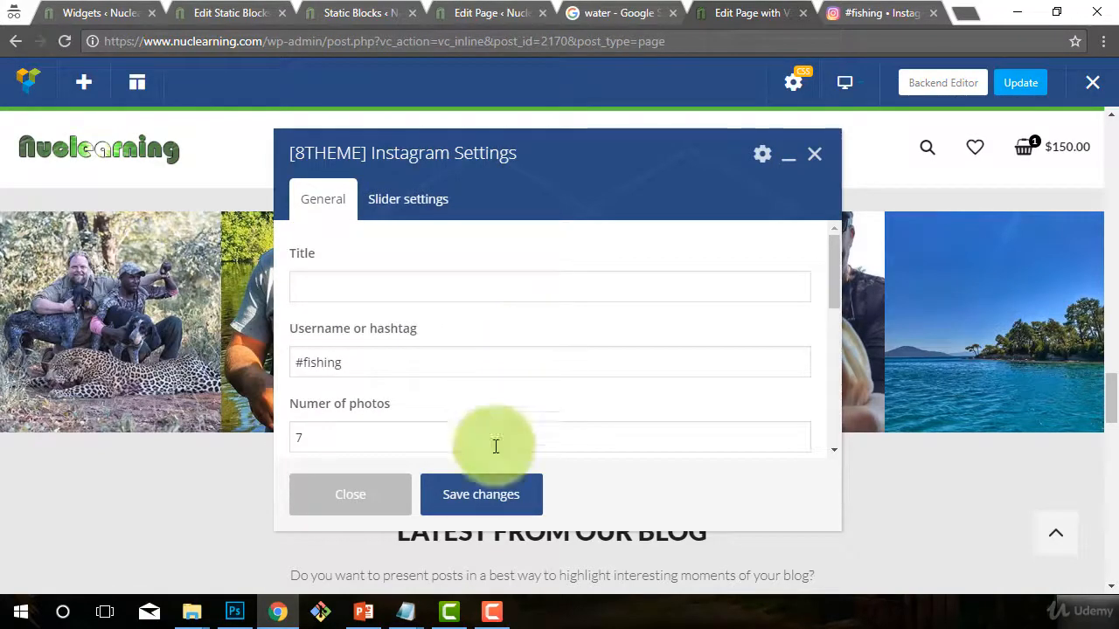
pyautogui.click(375, 502)
# Step: Examine the Latest From Our Blog section, its post carousel and the row and column that contain it
pyautogui.scroll(-2, 658, 344)
pyautogui.scroll(-1, 657, 345)
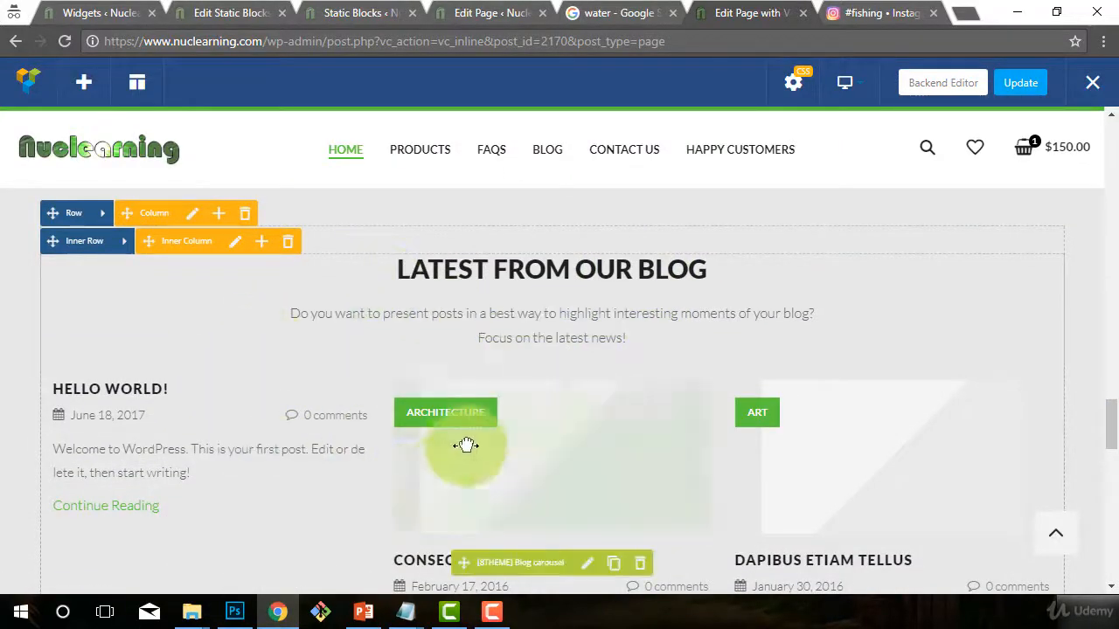
pyautogui.scroll(1, 490, 459)
pyautogui.scroll(-1, 524, 480)
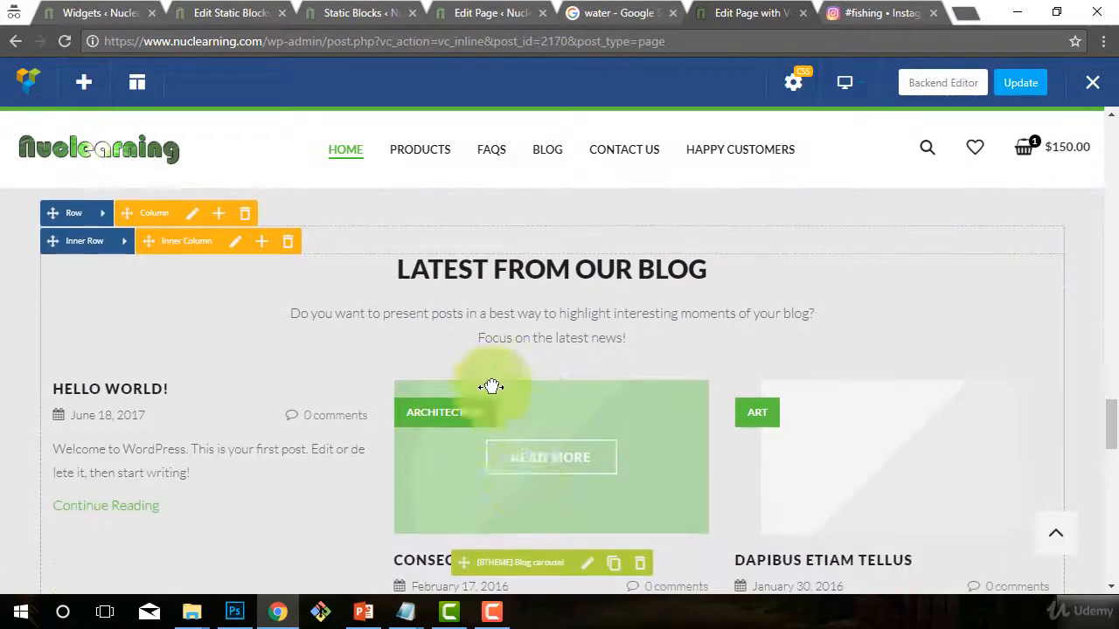
pyautogui.scroll(1, 237, 301)
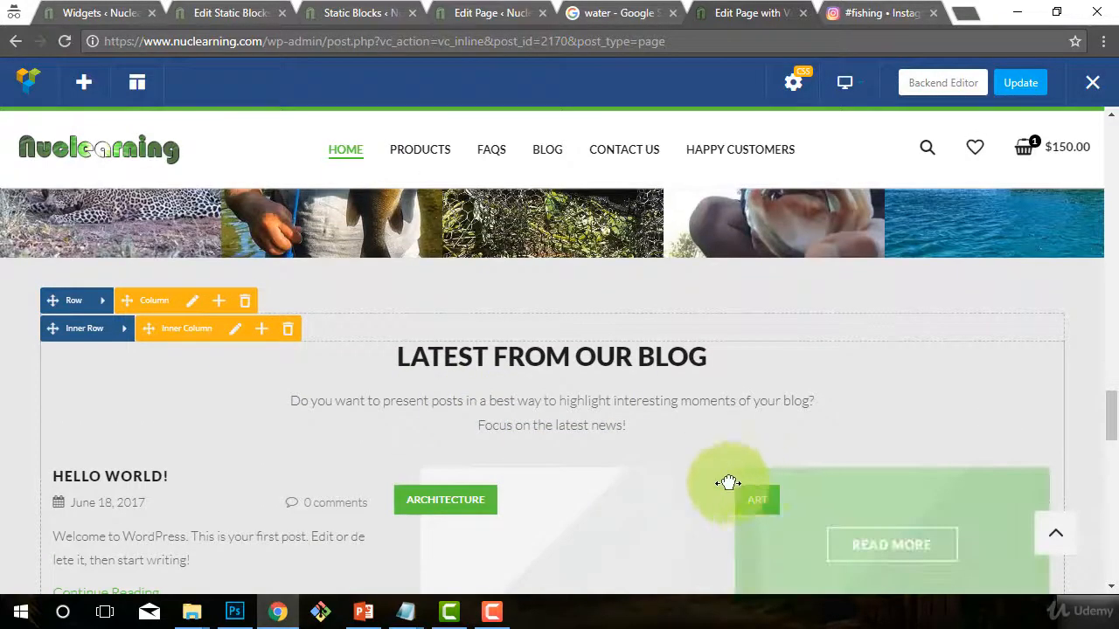
pyautogui.scroll(-1, 525, 476)
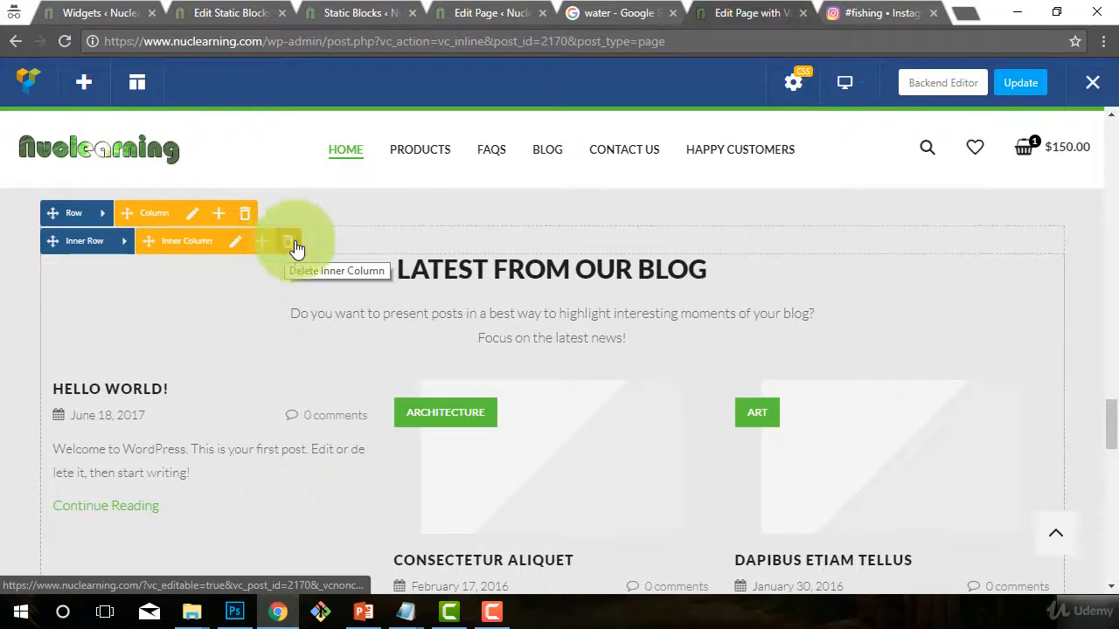
pyautogui.scroll(-1, 296, 358)
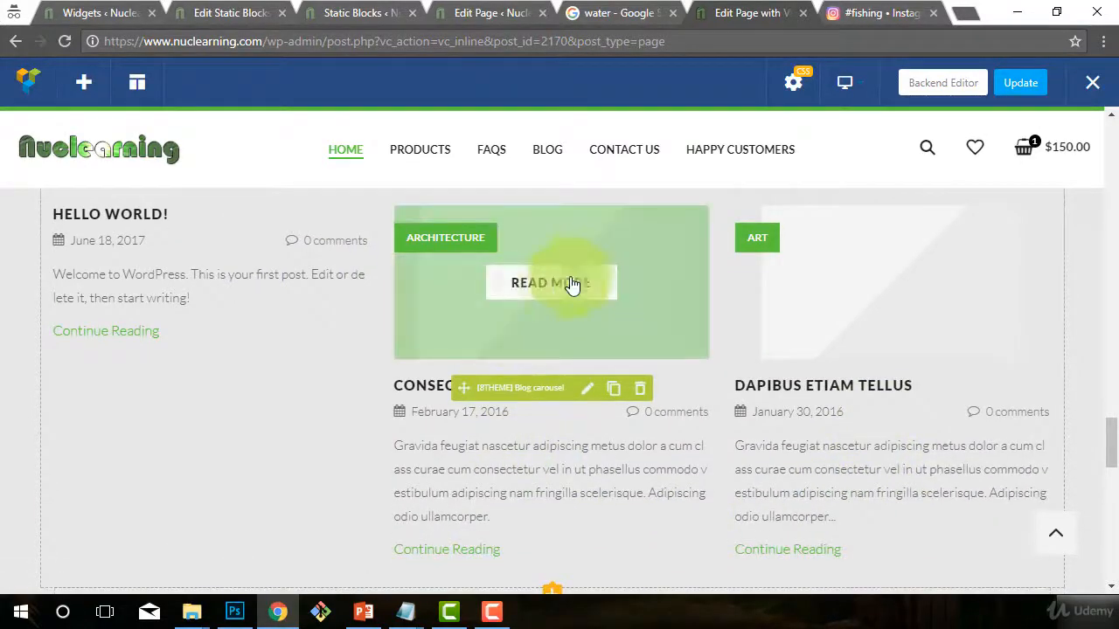
pyautogui.scroll(2, 267, 377)
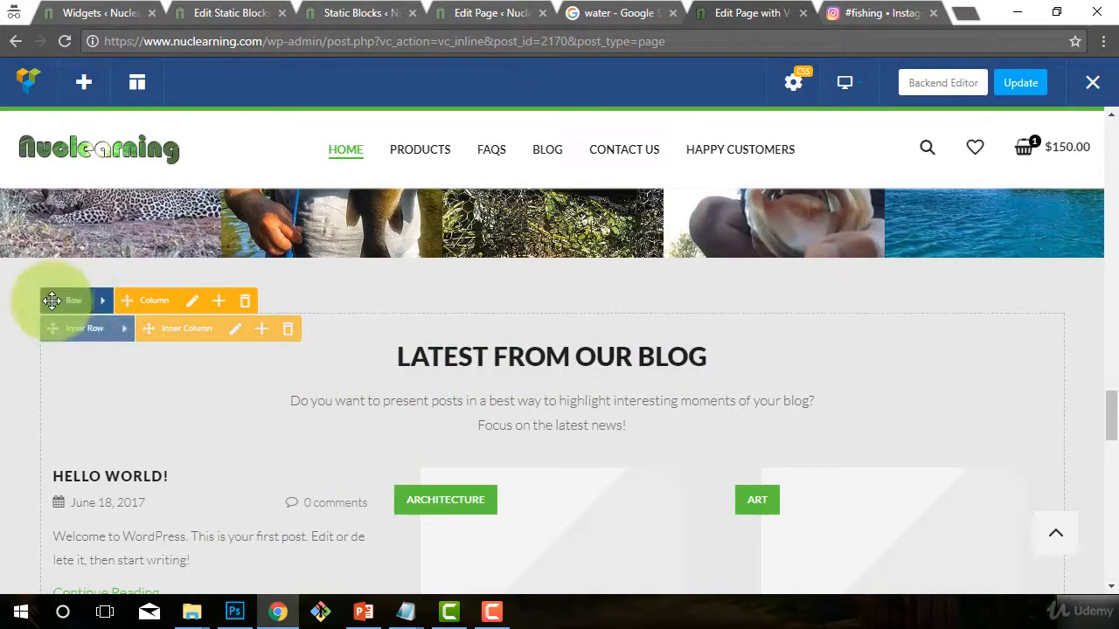
# Step: Delete the column that contains the Latest From Our Blog section, confirming the deletion
pyautogui.moveTo(52, 300); pyautogui.dragTo(102, 329)
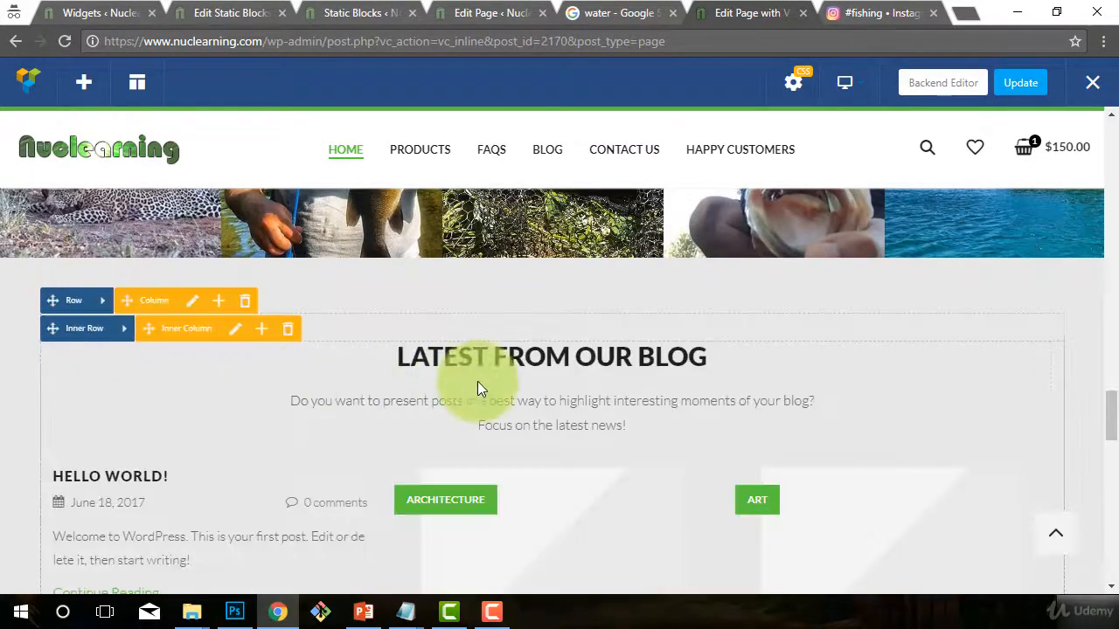
pyautogui.click(248, 309)
pyautogui.click(638, 138)
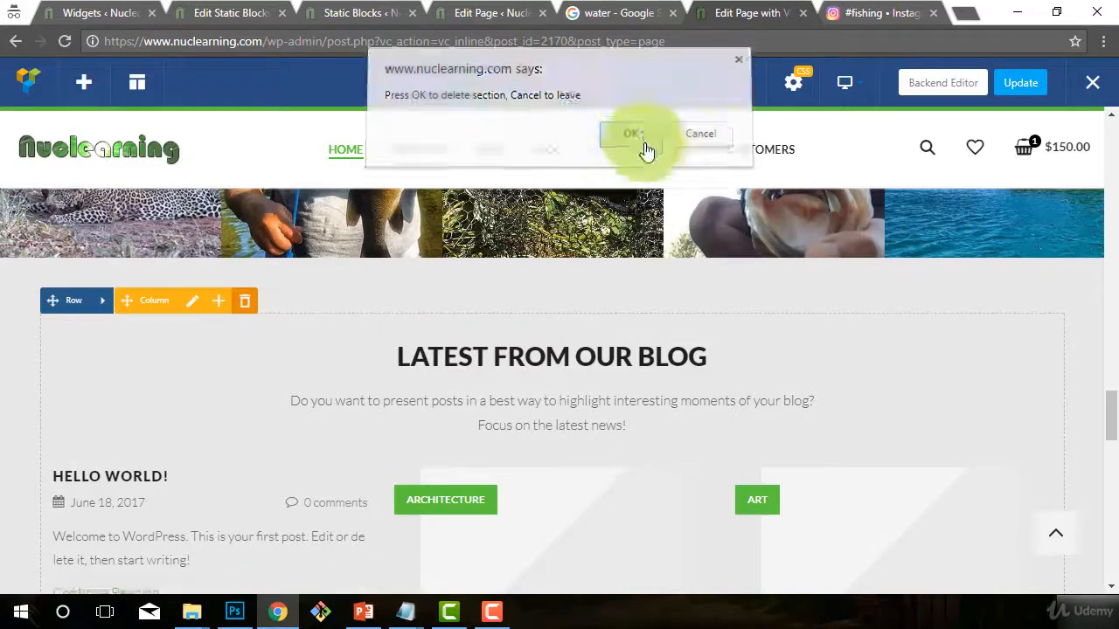
# Step: Check the remaining sections down to the footer and save the home page with Update
pyautogui.scroll(-3, 263, 459)
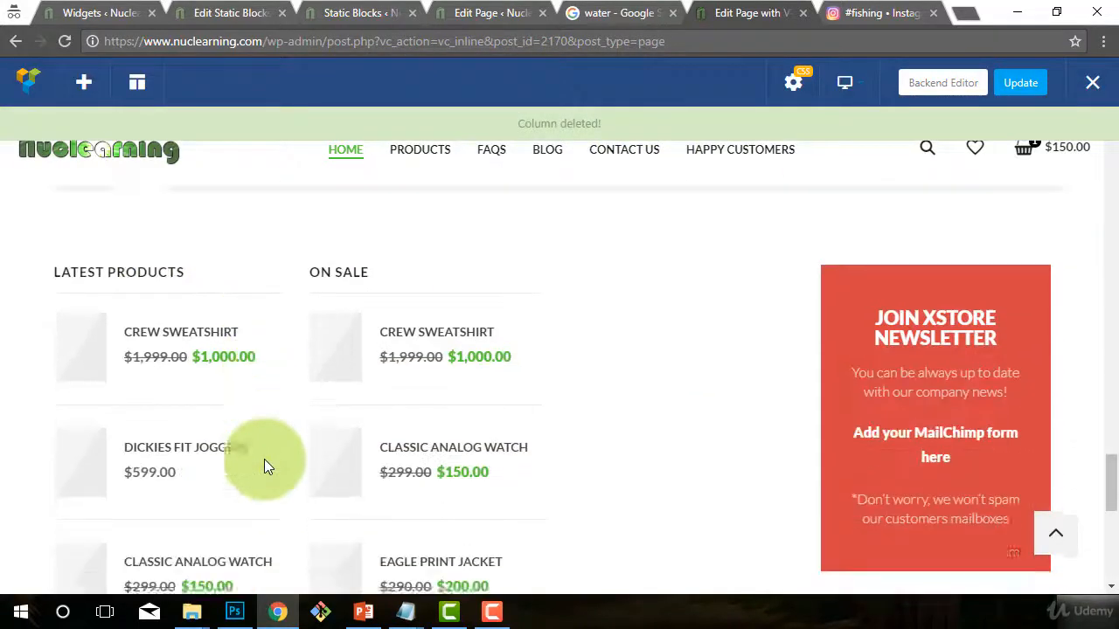
pyautogui.scroll(-7, 218, 367)
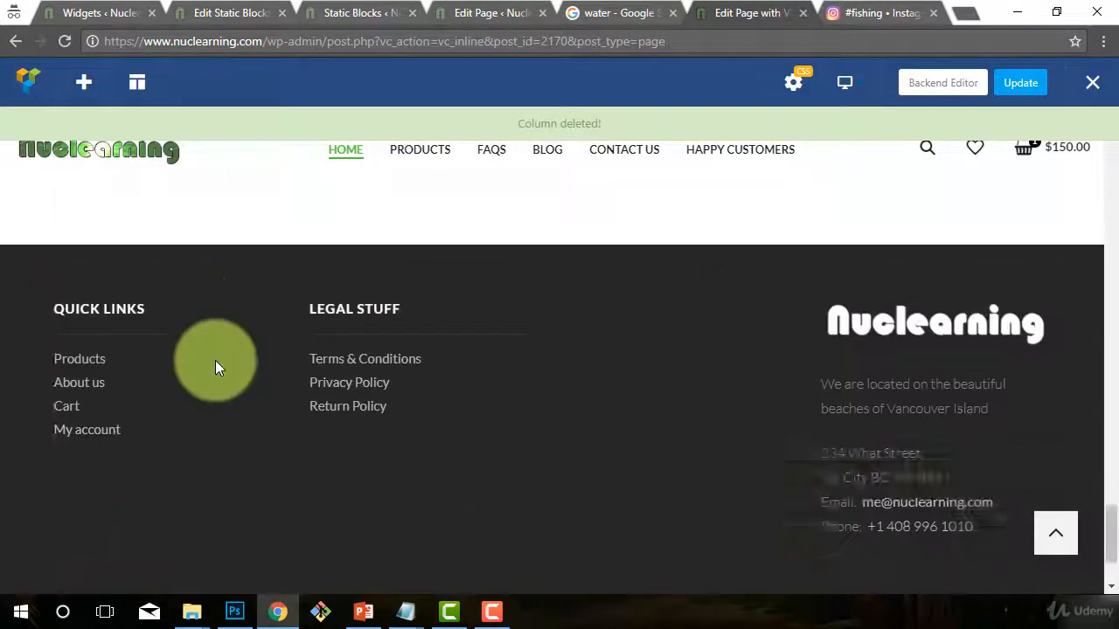
pyautogui.scroll(9, 612, 481)
pyautogui.scroll(4, 681, 503)
pyautogui.scroll(-3, 691, 525)
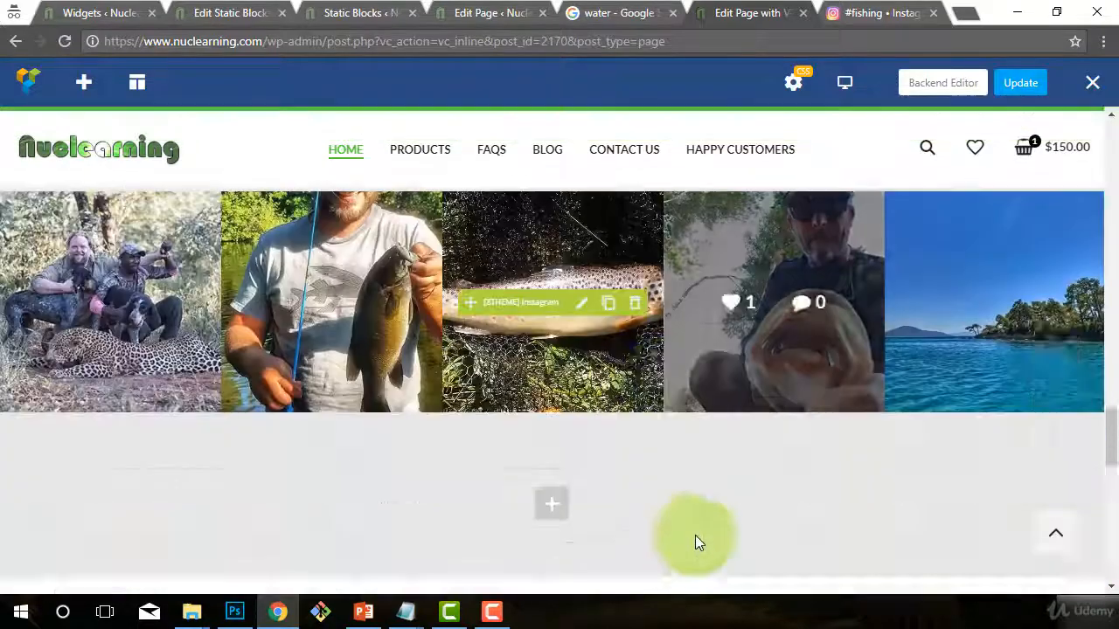
pyautogui.click(1018, 83)
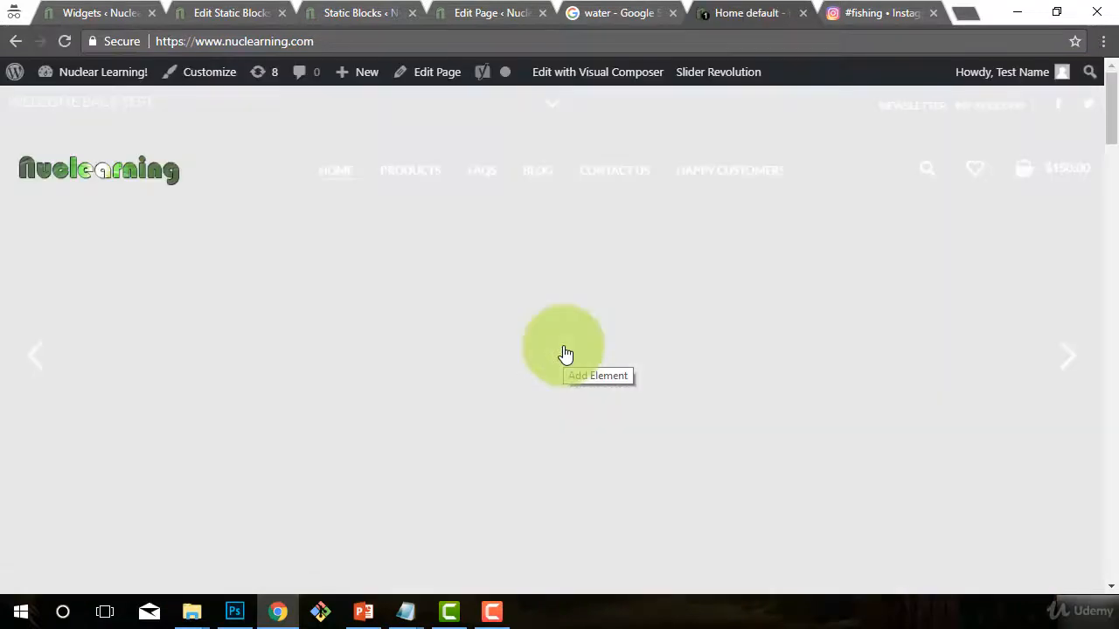
# Step: Review the published home page from the slider down to the footer, including the product, category and Instagram sections
pyautogui.scroll(-6, 565, 354)
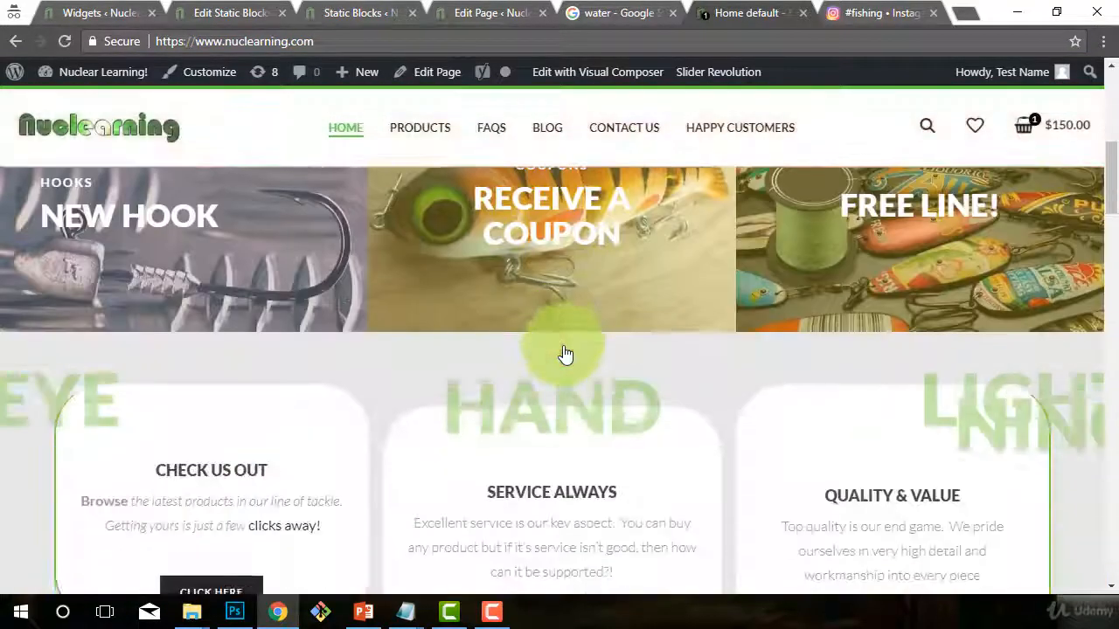
pyautogui.scroll(2, 565, 354)
pyautogui.scroll(-8, 706, 342)
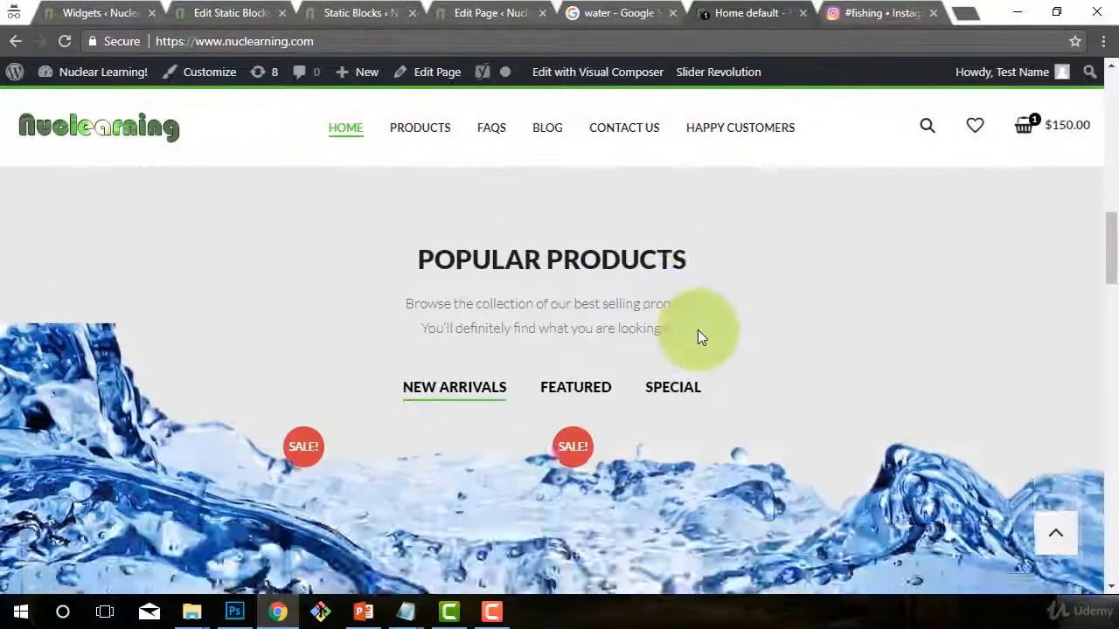
pyautogui.scroll(-8, 554, 288)
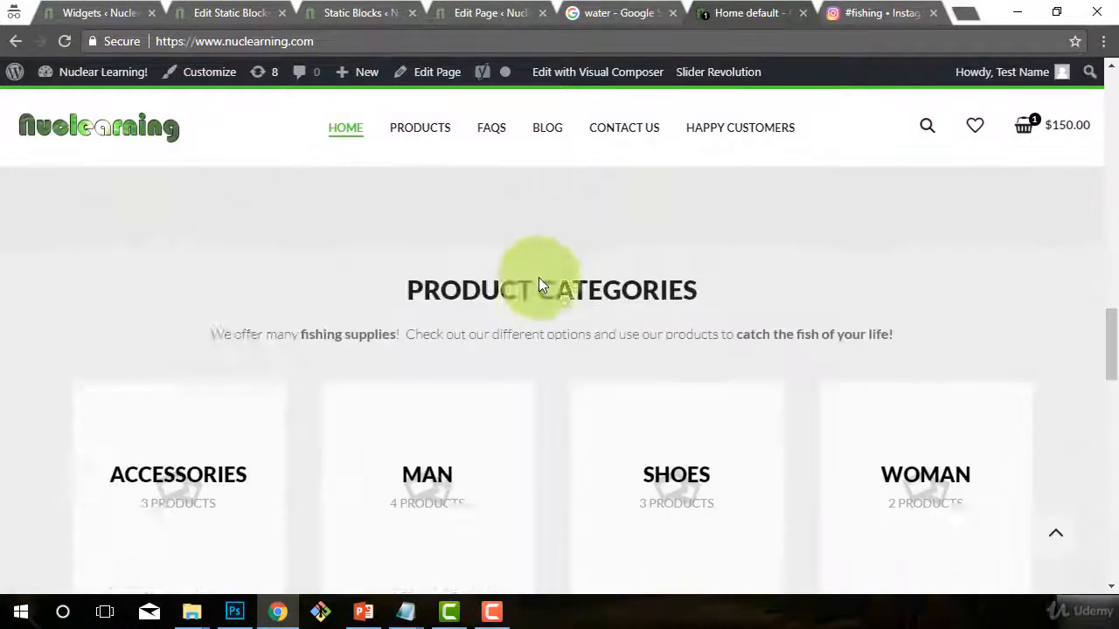
pyautogui.scroll(1, 338, 312)
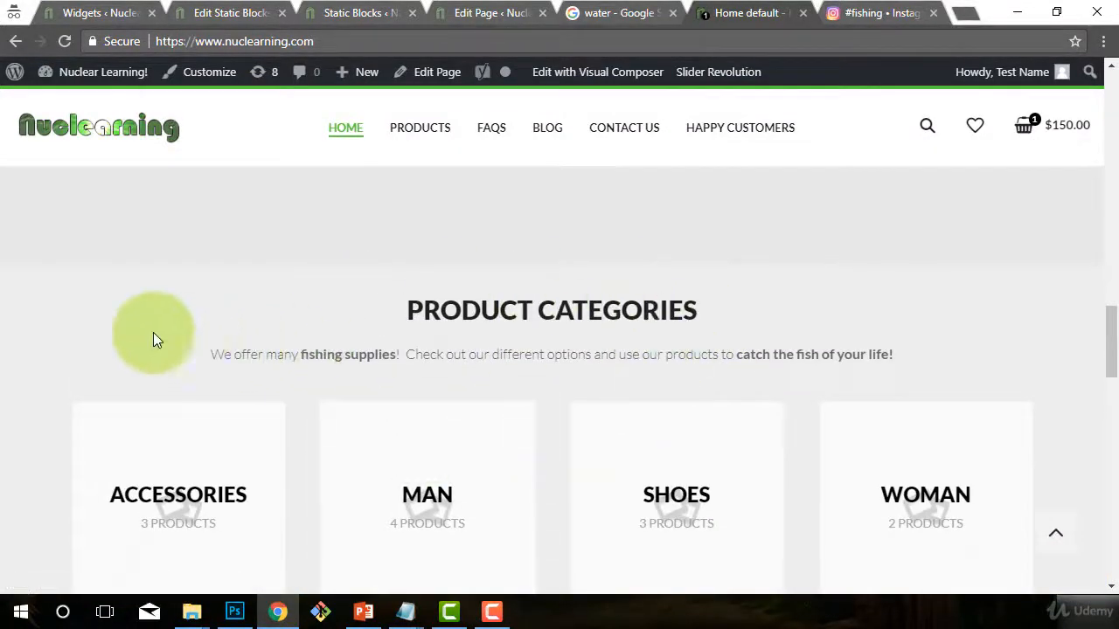
pyautogui.scroll(-5, 100, 312)
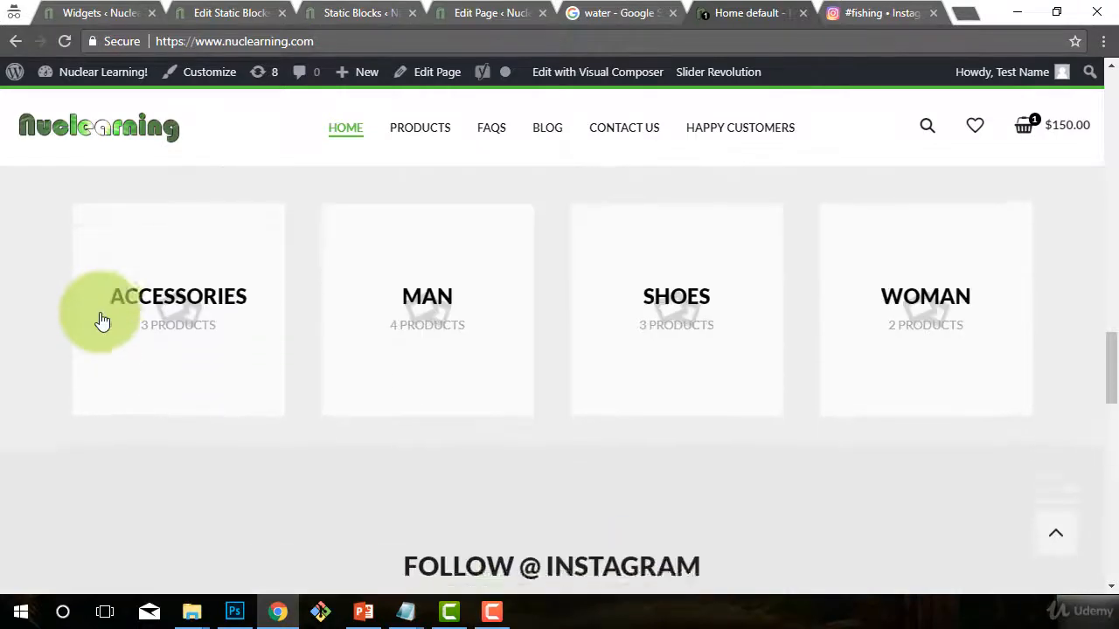
pyautogui.scroll(-1, 87, 312)
pyautogui.scroll(1, 287, 292)
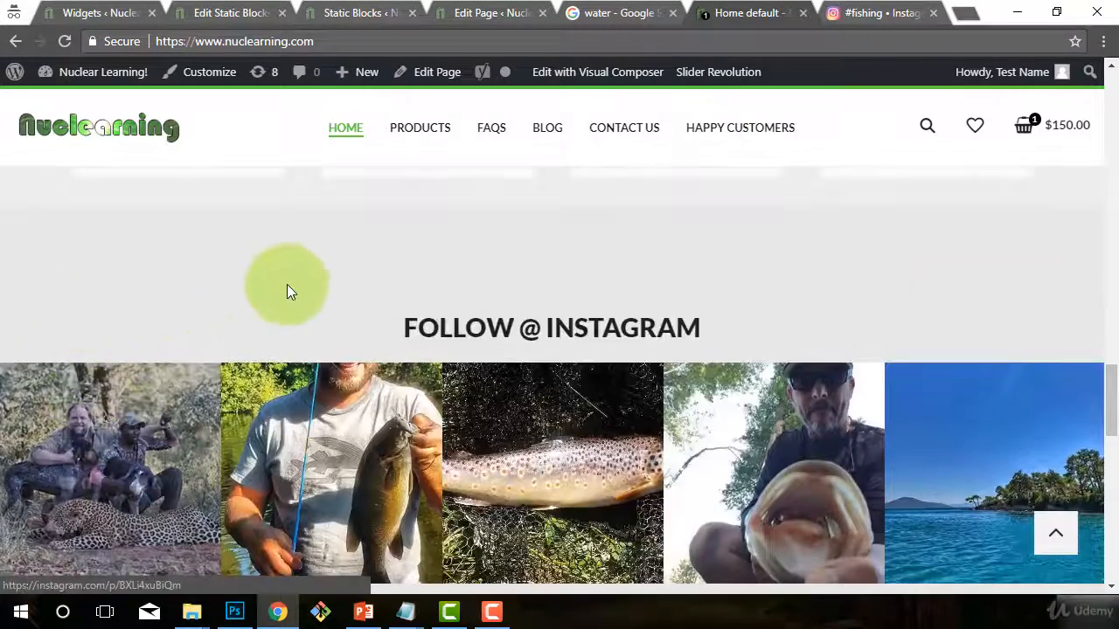
pyautogui.scroll(-4, 230, 300)
pyautogui.scroll(-3, 752, 331)
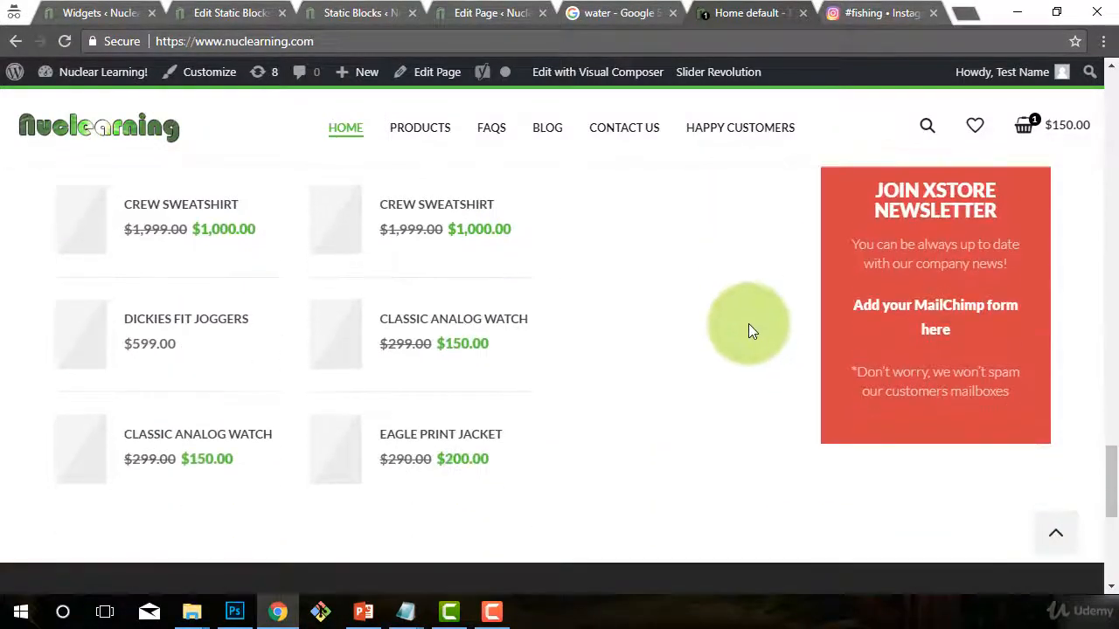
pyautogui.scroll(-4, 748, 330)
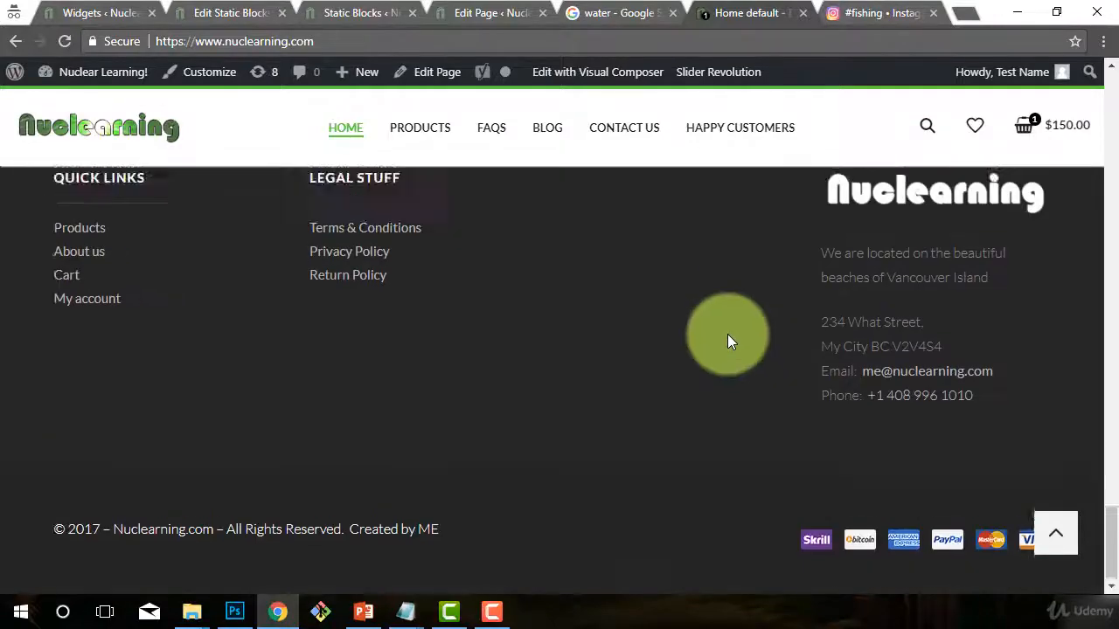
pyautogui.scroll(15, 729, 340)
pyautogui.scroll(10, 784, 480)
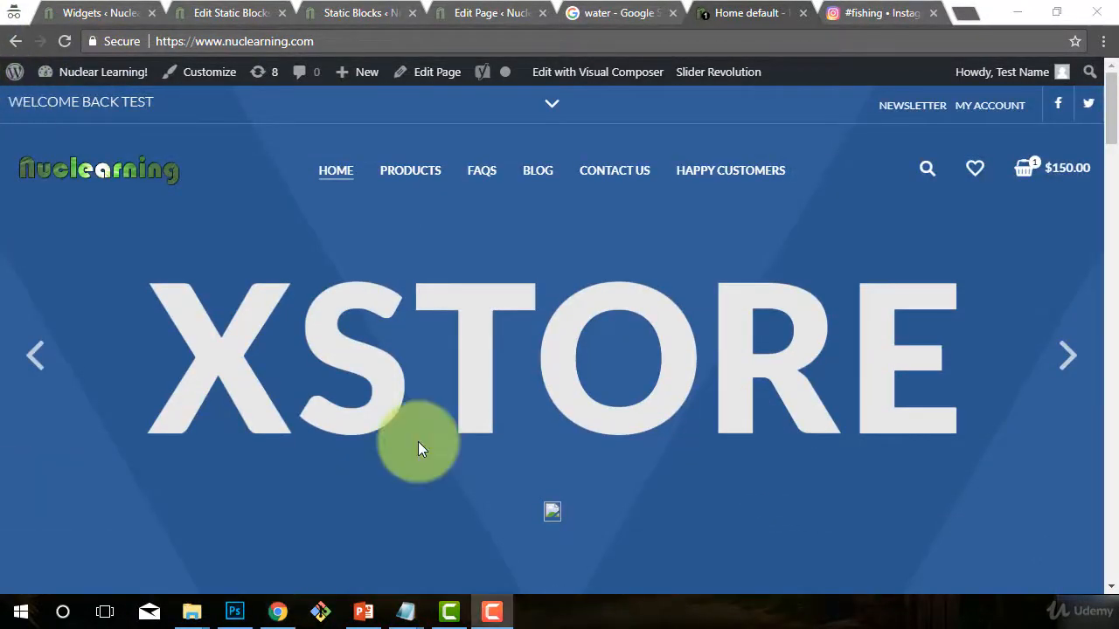
# Step: Open the home page in the Visual Composer editor and copy the fa-eye icon code from Notepad
pyautogui.scroll(-5, 418, 441)
pyautogui.scroll(-2, 388, 445)
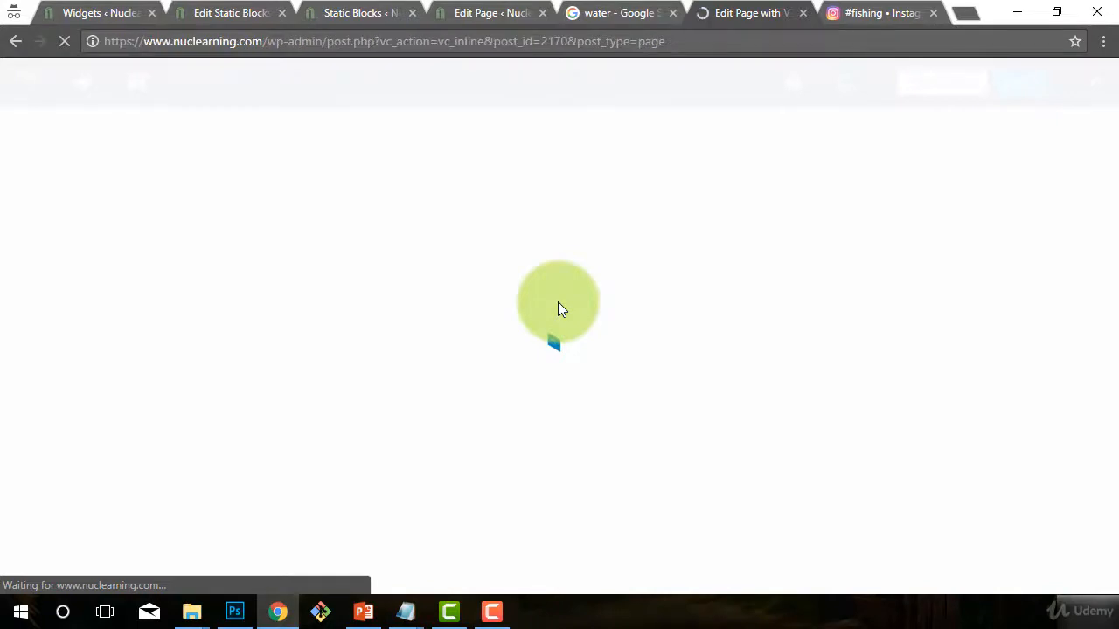
pyautogui.scroll(-6, 460, 437)
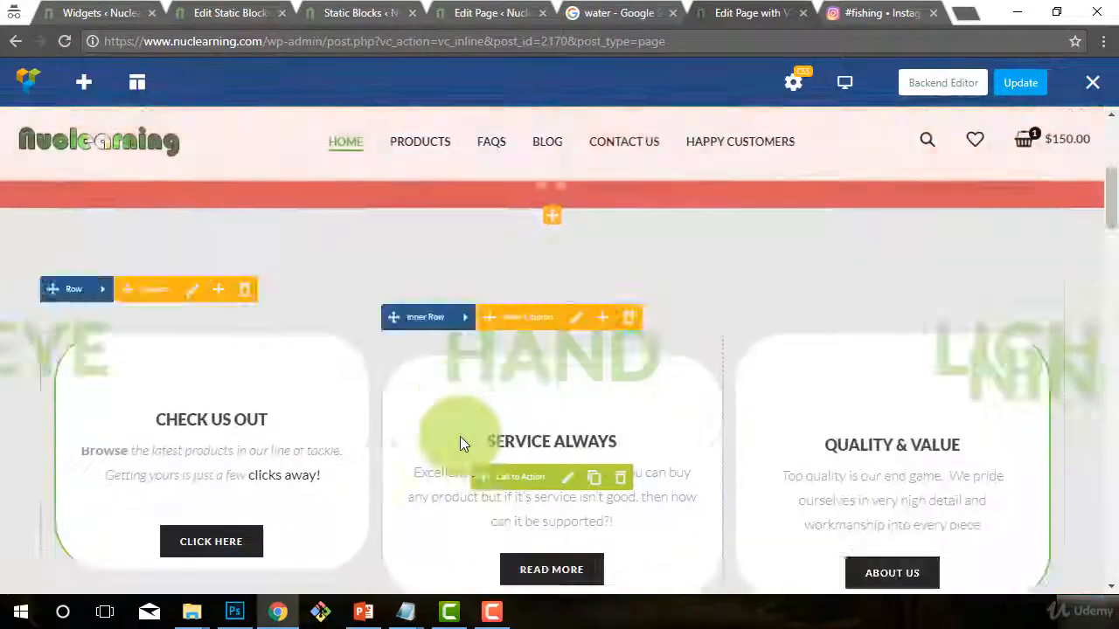
pyautogui.scroll(1, 462, 433)
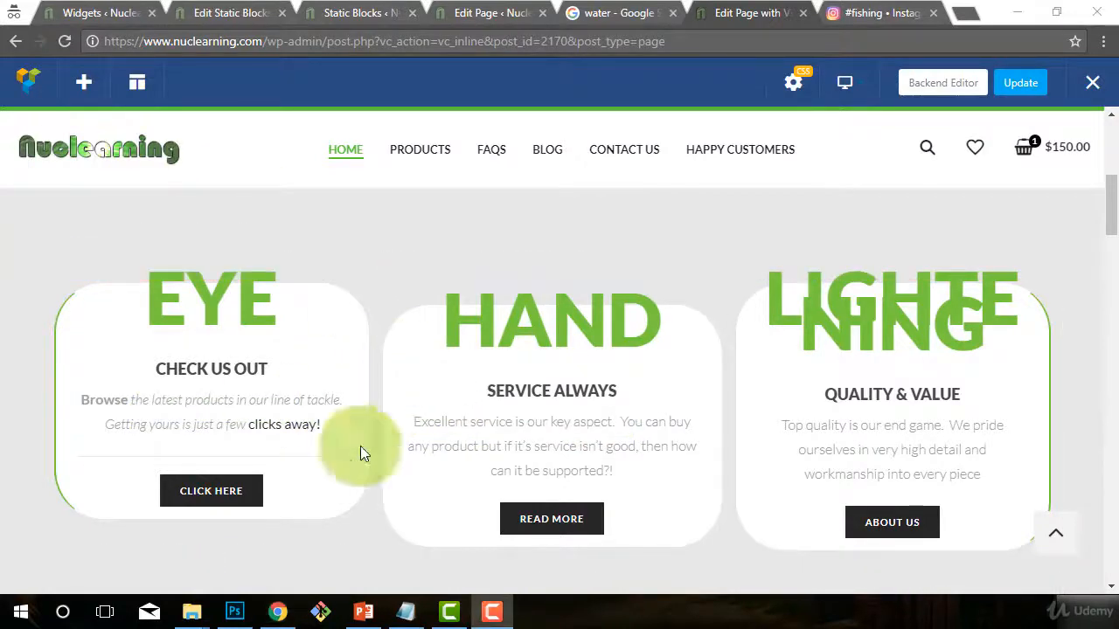
pyautogui.click(406, 612)
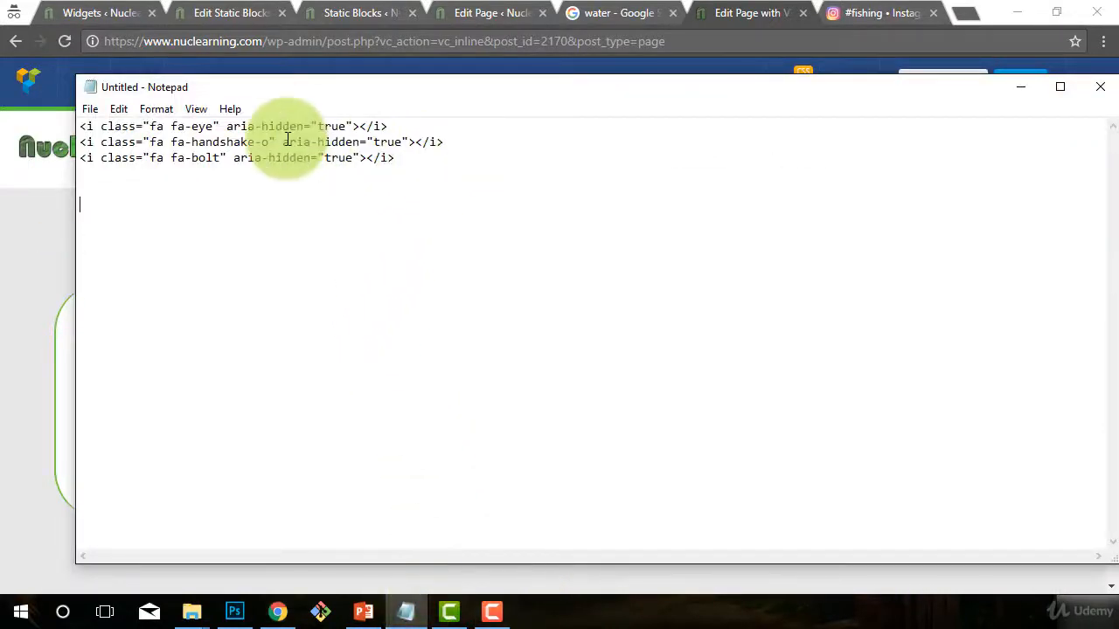
pyautogui.moveTo(407, 128); pyautogui.dragTo(105, 128)
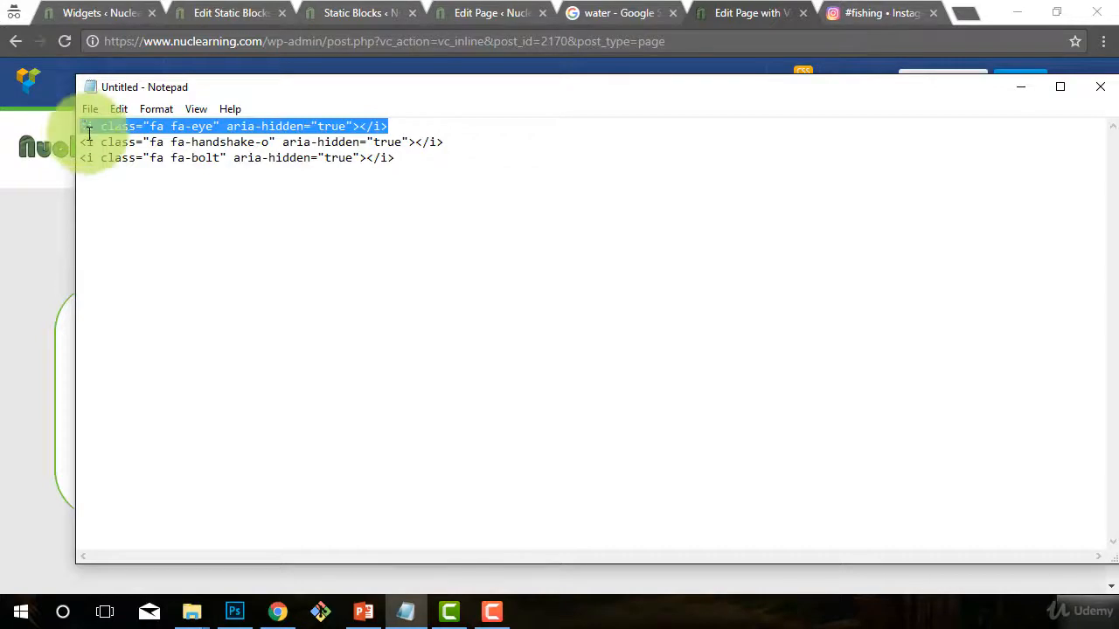
pyautogui.click(17, 272)
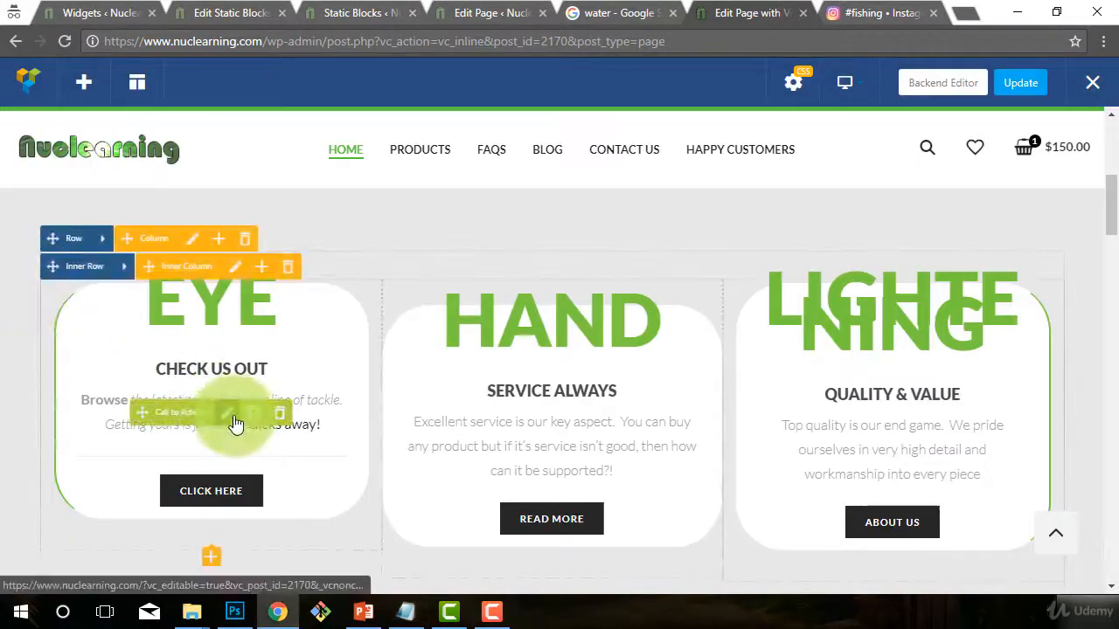
# Step: Replace the EYE heading of the Check Us Out call to action with <i class="fa fa-eye" aria-hidden="true"></i> and save it
pyautogui.click(230, 416)
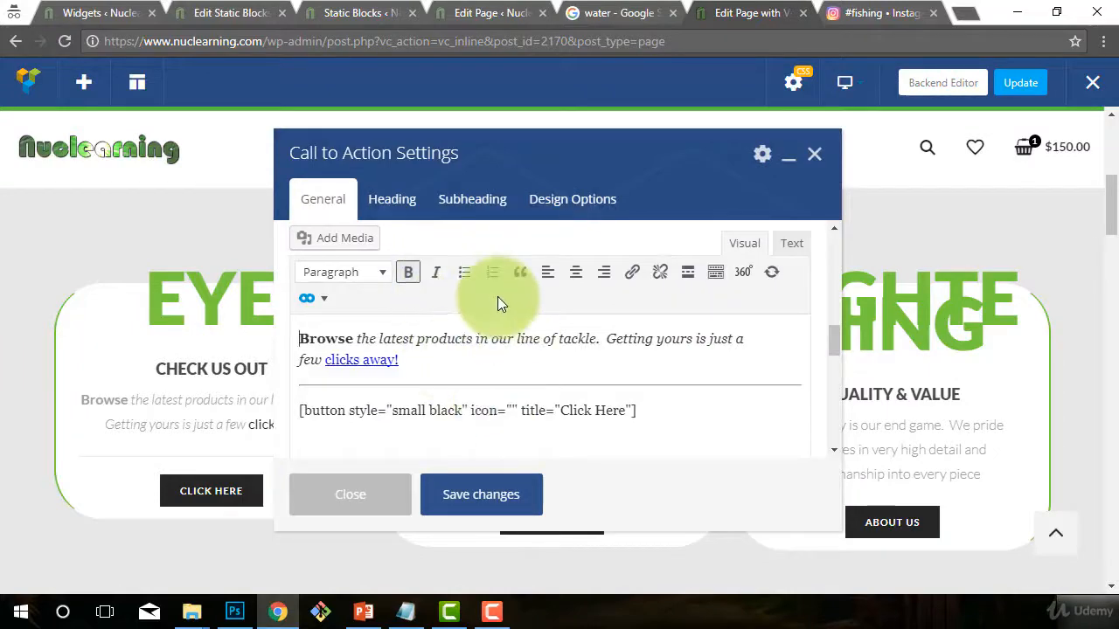
pyautogui.scroll(5, 496, 332)
pyautogui.doubleClick(337, 289)
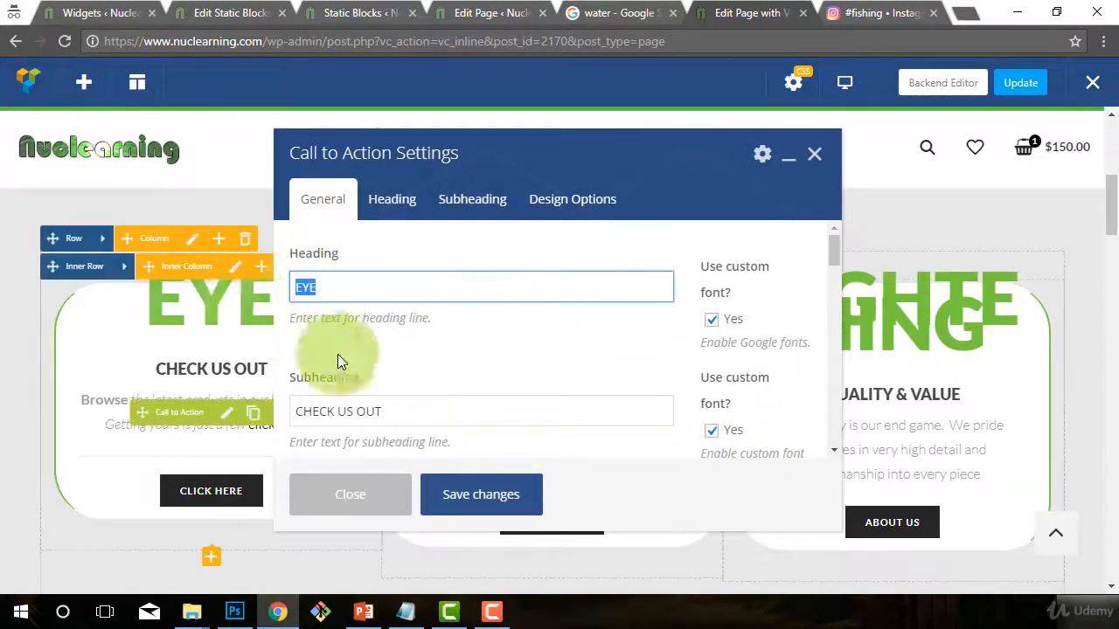
pyautogui.write('<i class="fa fa-eye" aria-hidden="true"></i>')
pyautogui.click(477, 495)
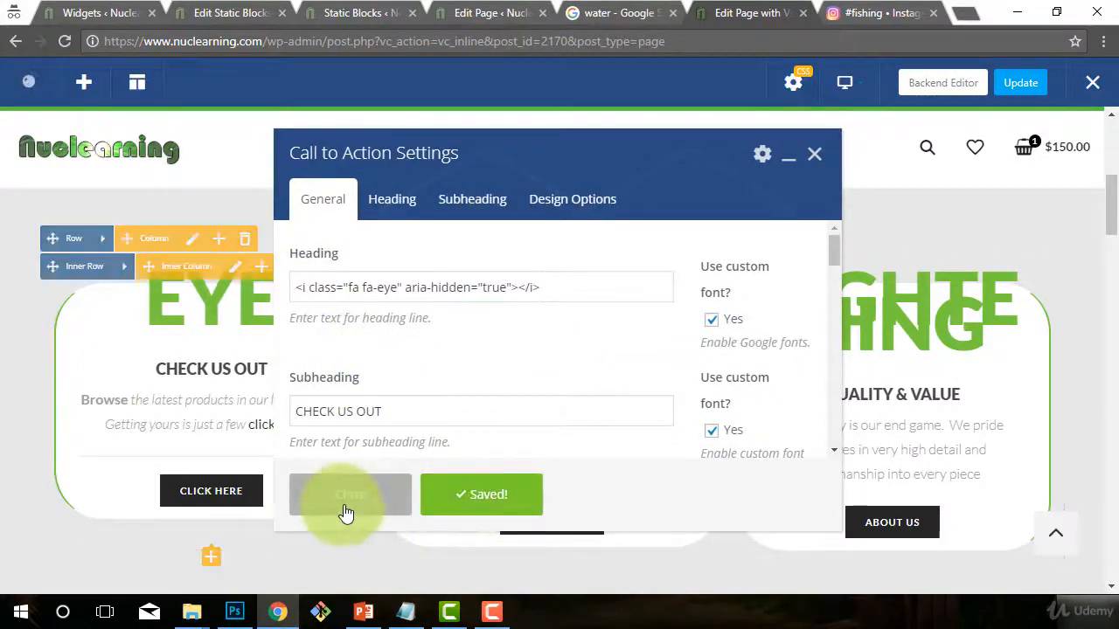
pyautogui.click(346, 495)
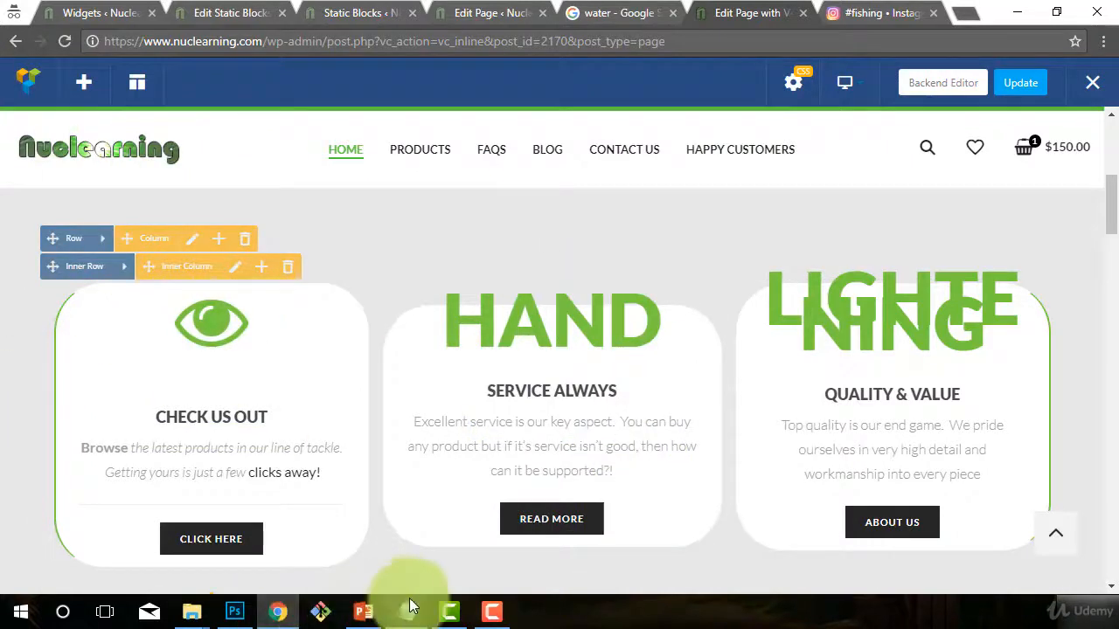
# Step: Replace the HAND heading of the Service Always call to action with Notepad's <i class="fa fa-handshake-o" aria-hidden="true"></i> code and save it
pyautogui.click(411, 606)
pyautogui.moveTo(461, 146); pyautogui.dragTo(72, 146)
pyautogui.hotkey('ctrl', 'c')
pyautogui.click(26, 248)
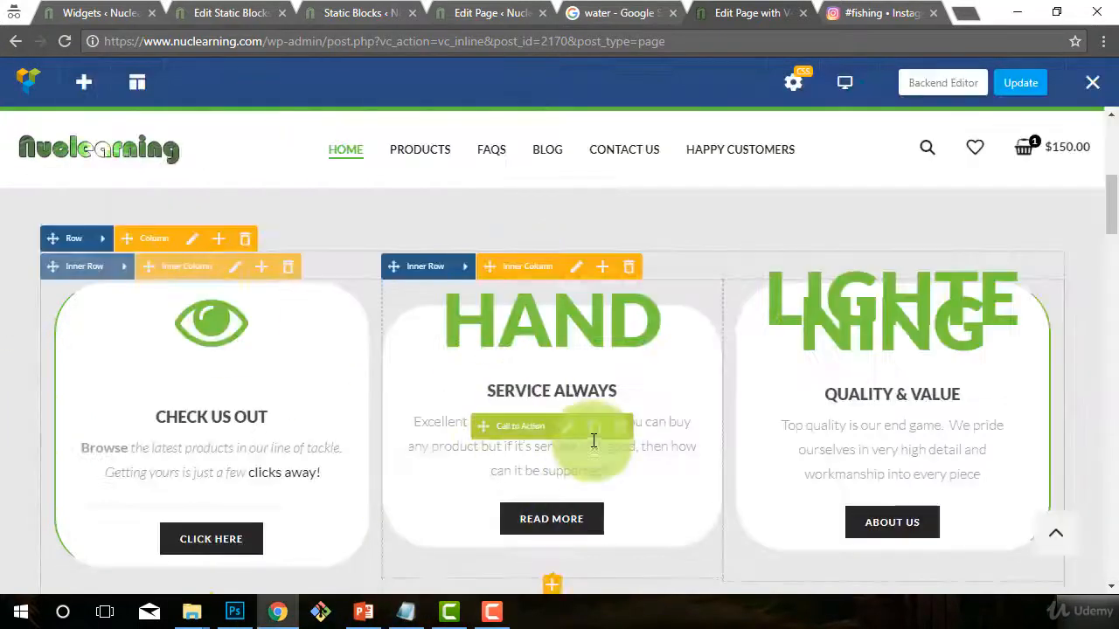
pyautogui.click(568, 426)
pyautogui.scroll(7, 429, 273)
pyautogui.moveTo(376, 289); pyautogui.dragTo(184, 292)
pyautogui.hotkey('ctrl', 'v')
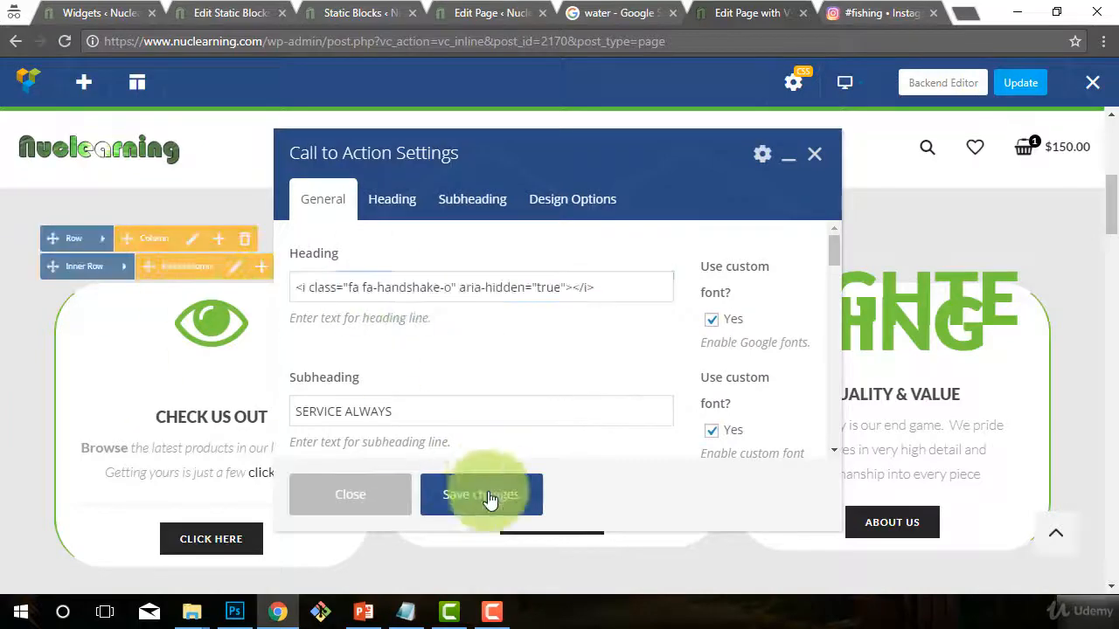
pyautogui.click(490, 500)
# Step: Replace the third call to action's heading, above Quality & Value, with Notepad's <i class="fa fa-bolt" aria-hidden="true"></i> code and save it
pyautogui.click(406, 612)
pyautogui.moveTo(398, 158); pyautogui.dragTo(48, 157)
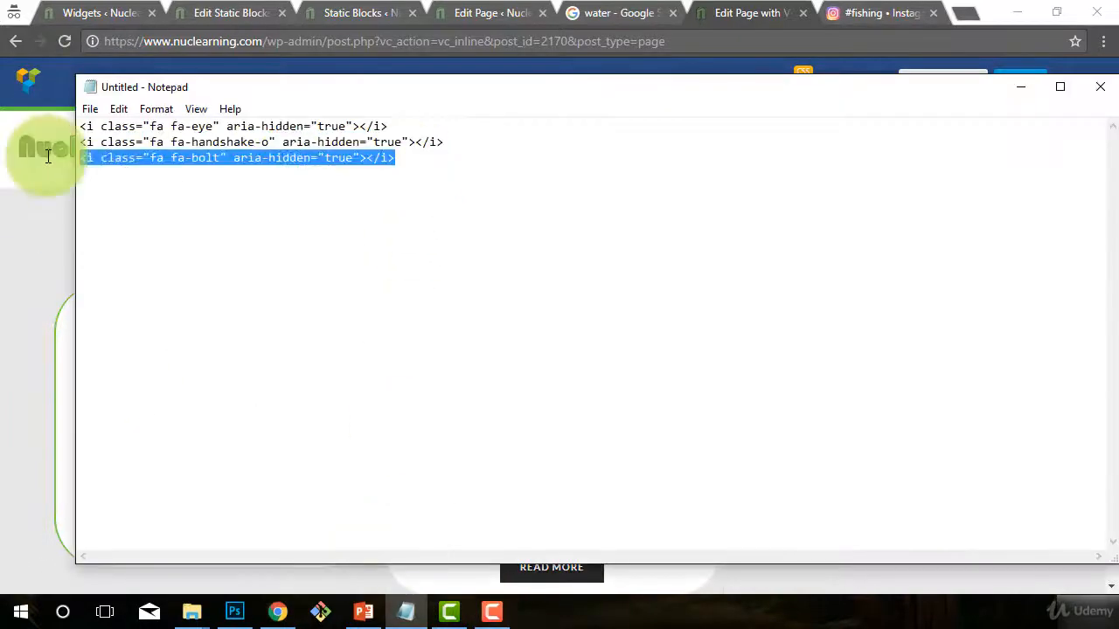
pyautogui.hotkey('ctrl', 'c')
pyautogui.click(30, 249)
pyautogui.click(907, 428)
pyautogui.scroll(7, 550, 310)
pyautogui.moveTo(402, 290); pyautogui.dragTo(219, 289)
pyautogui.hotkey('ctrl', 'v')
pyautogui.click(476, 496)
pyautogui.click(337, 498)
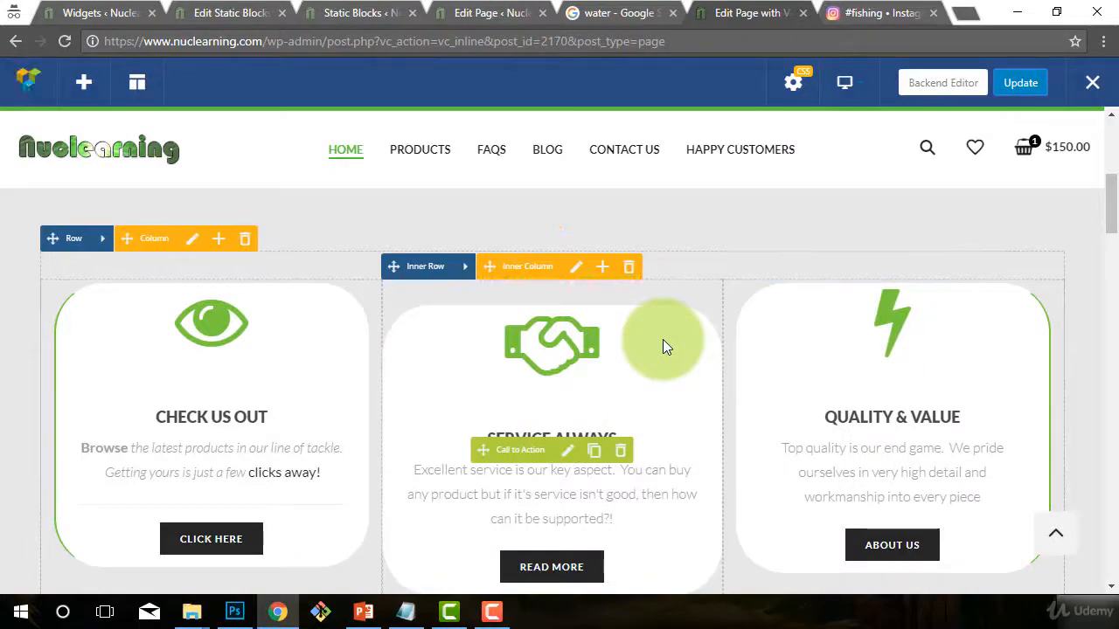
# Step: Check the Check Us Out call to action's settings and reopen the Service Always call to action for editing
pyautogui.scroll(-1, 538, 500)
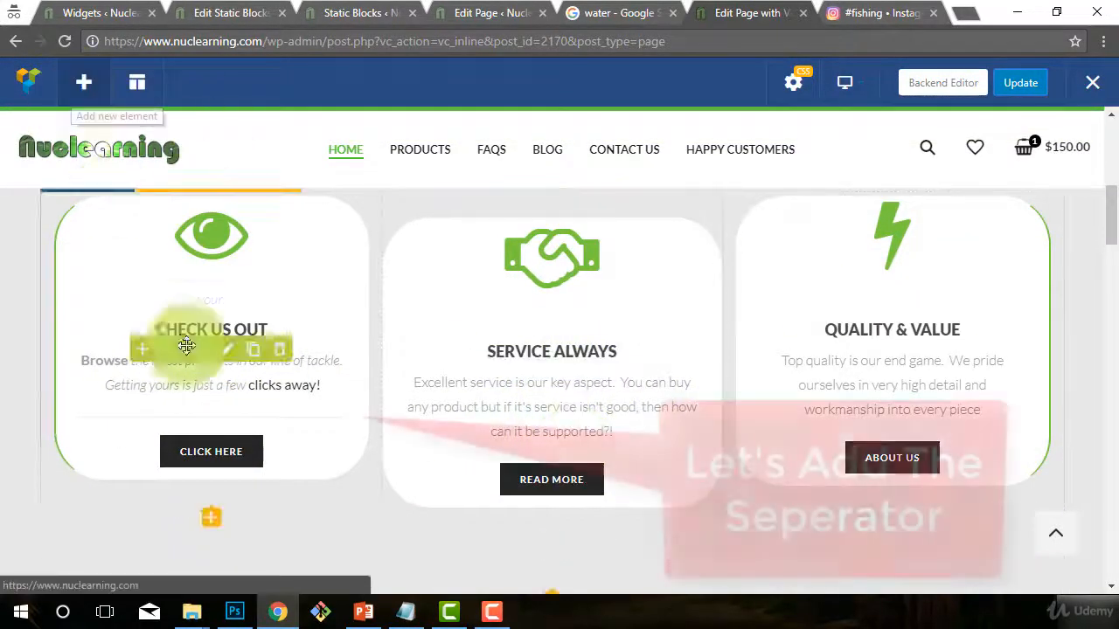
pyautogui.click(567, 364)
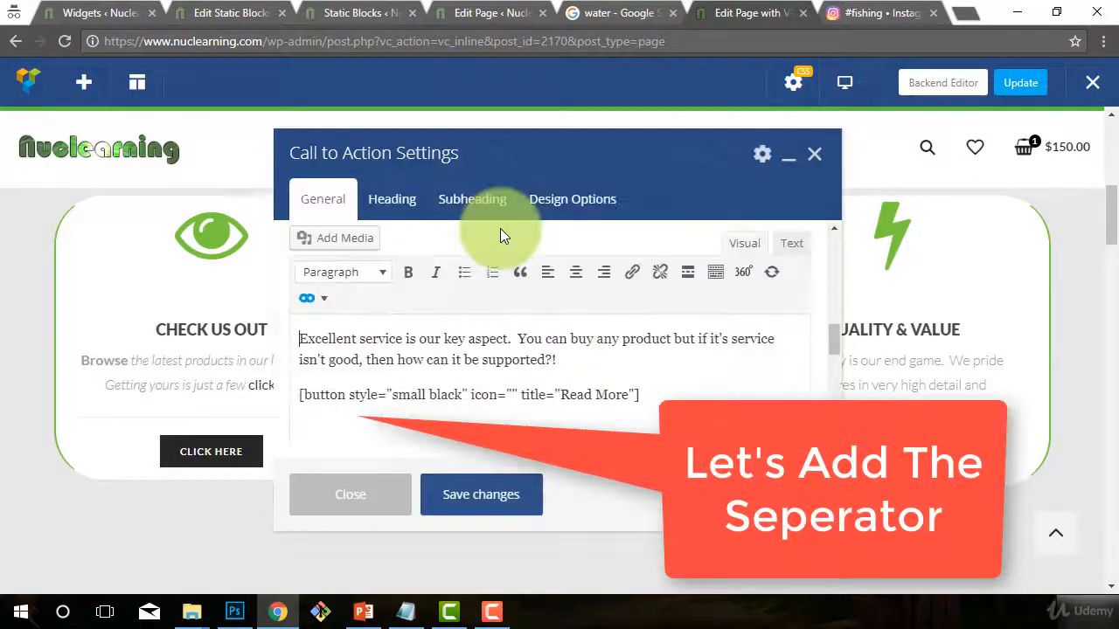
pyautogui.click(347, 500)
pyautogui.click(167, 347)
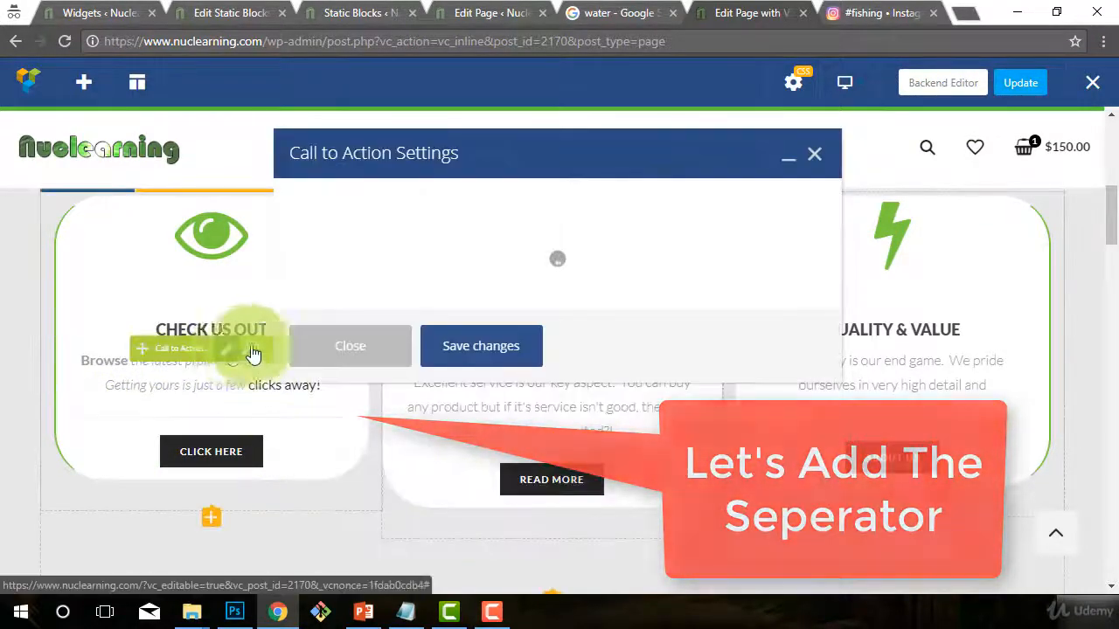
pyautogui.click(350, 494)
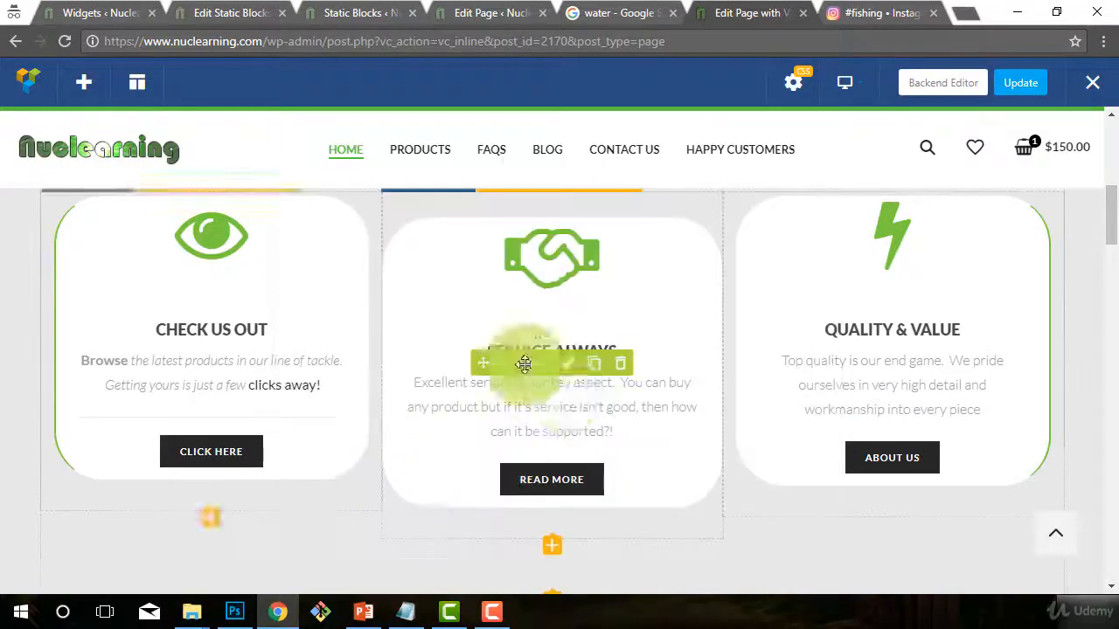
pyautogui.click(566, 365)
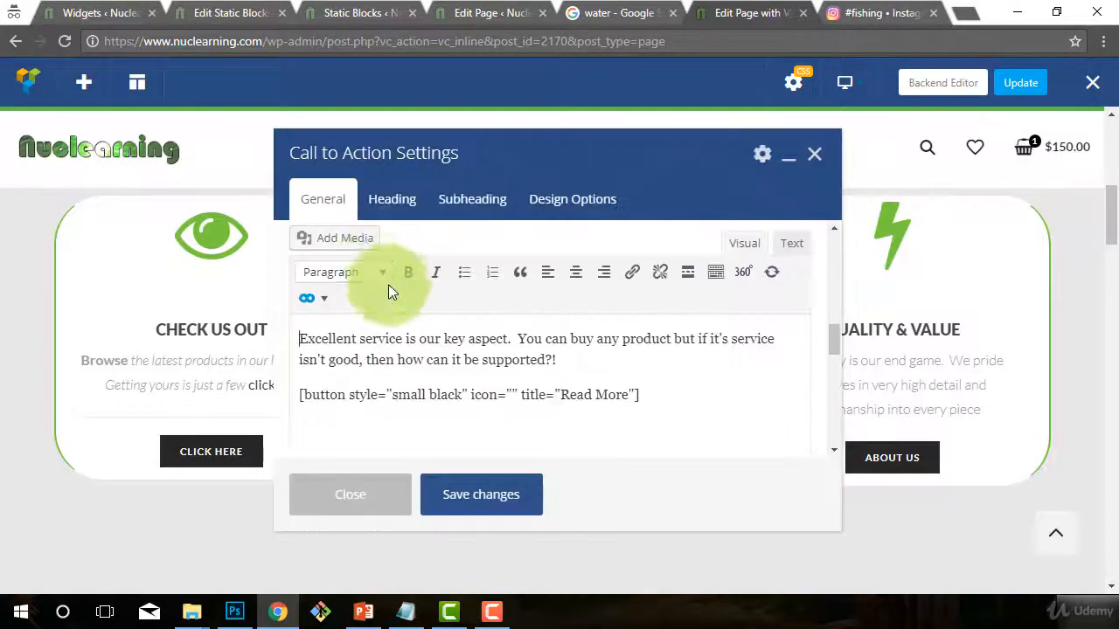
pyautogui.click(325, 298)
pyautogui.click(325, 298)
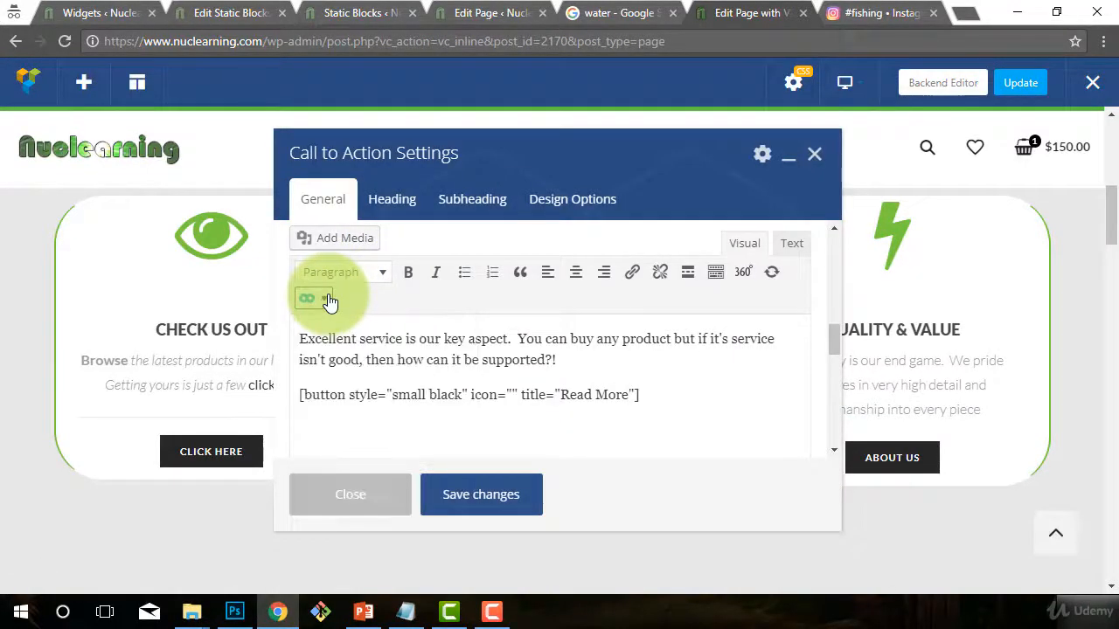
pyautogui.click(325, 298)
pyautogui.moveTo(382, 393)
pyautogui.click(537, 398)
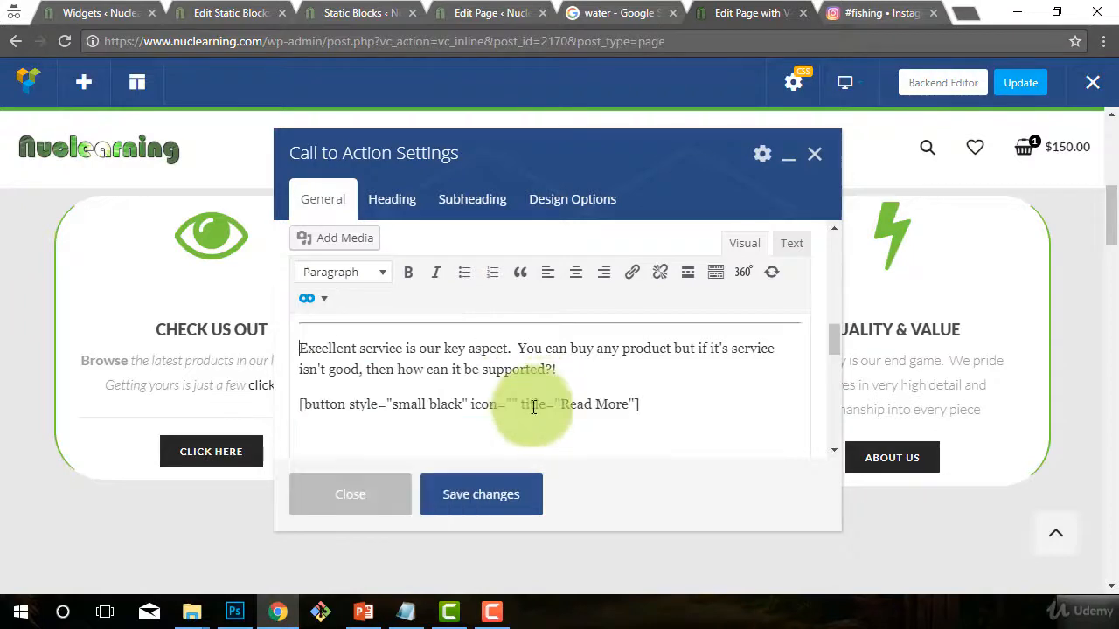
pyautogui.hotkey('ctrl', 'z')
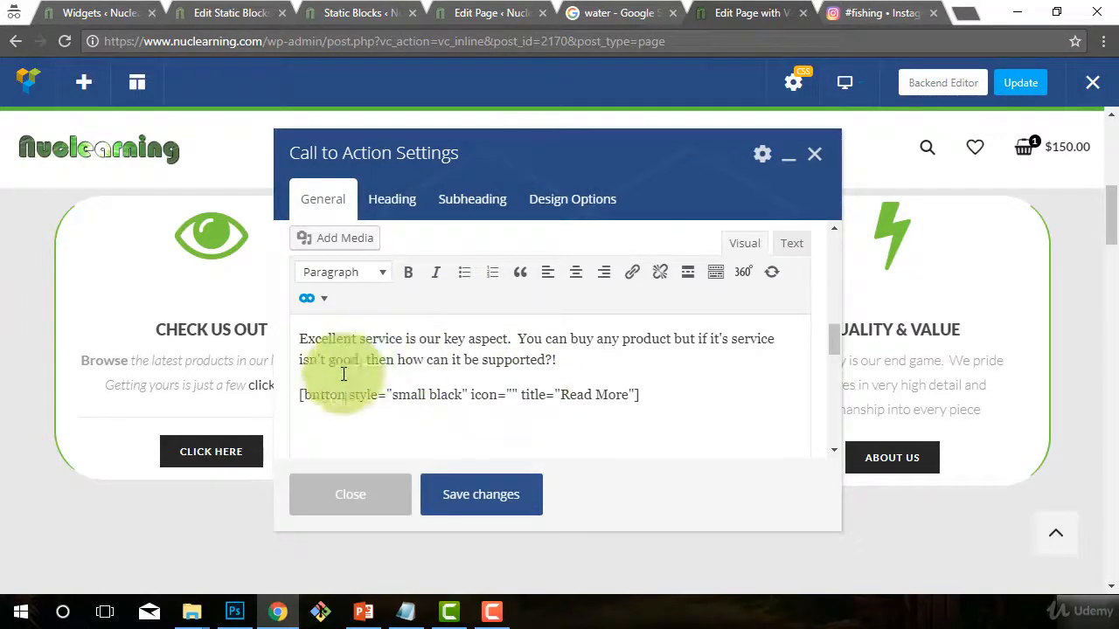
# Step: Insert a divider between the Service Always text and its Read More button shortcode, and save the call to action
pyautogui.click(315, 301)
pyautogui.moveTo(469, 393)
pyautogui.click(524, 394)
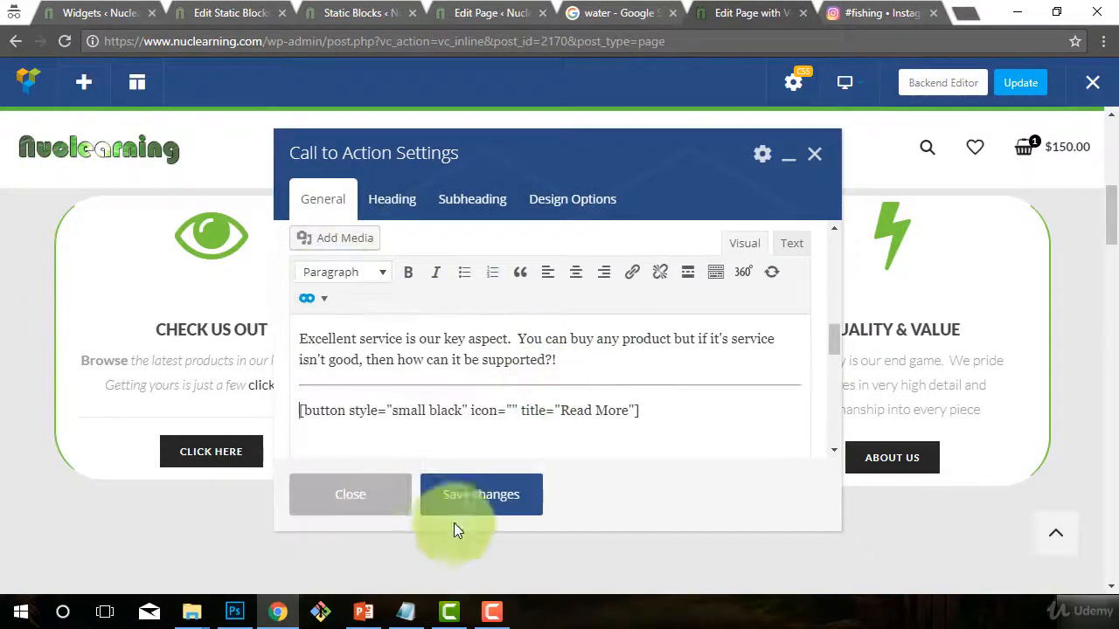
pyautogui.click(472, 497)
# Step: Insert a divider above the About Us button in the Quality & Value call to action, save it and close its settings
pyautogui.click(737, 352)
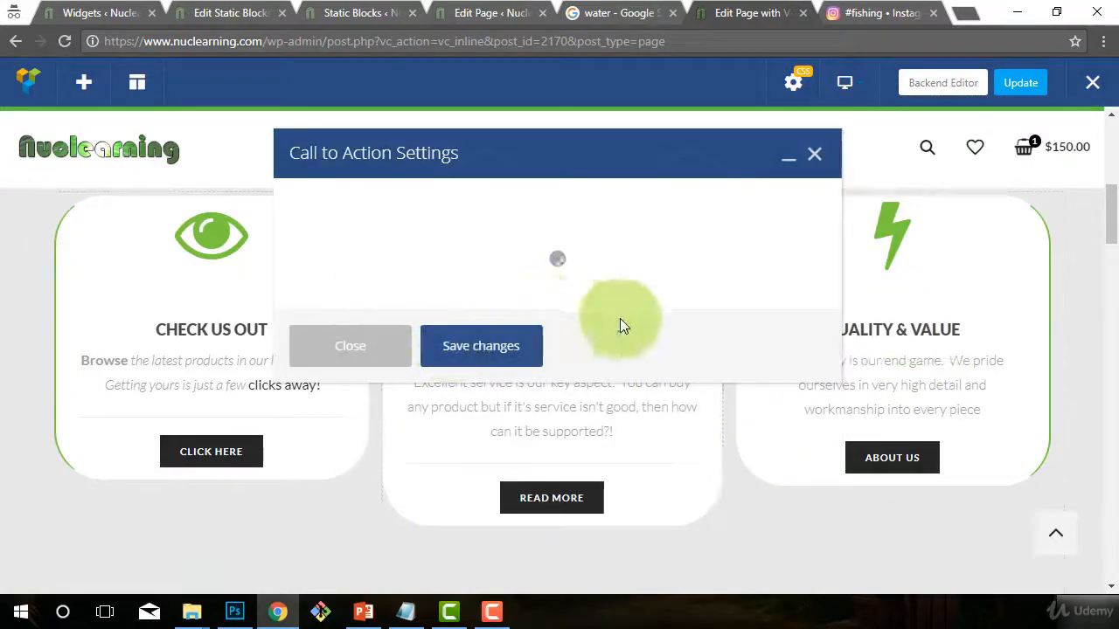
pyautogui.moveTo(485, 166); pyautogui.dragTo(433, 166)
pyautogui.click(260, 301)
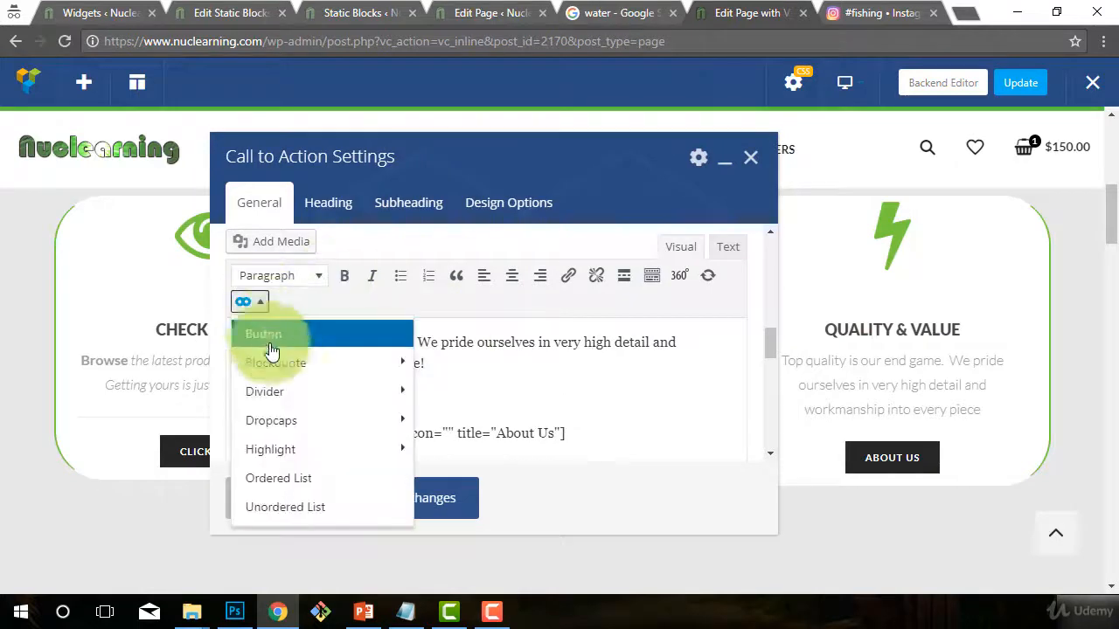
pyautogui.moveTo(367, 392)
pyautogui.click(463, 393)
pyautogui.click(440, 504)
pyautogui.click(299, 501)
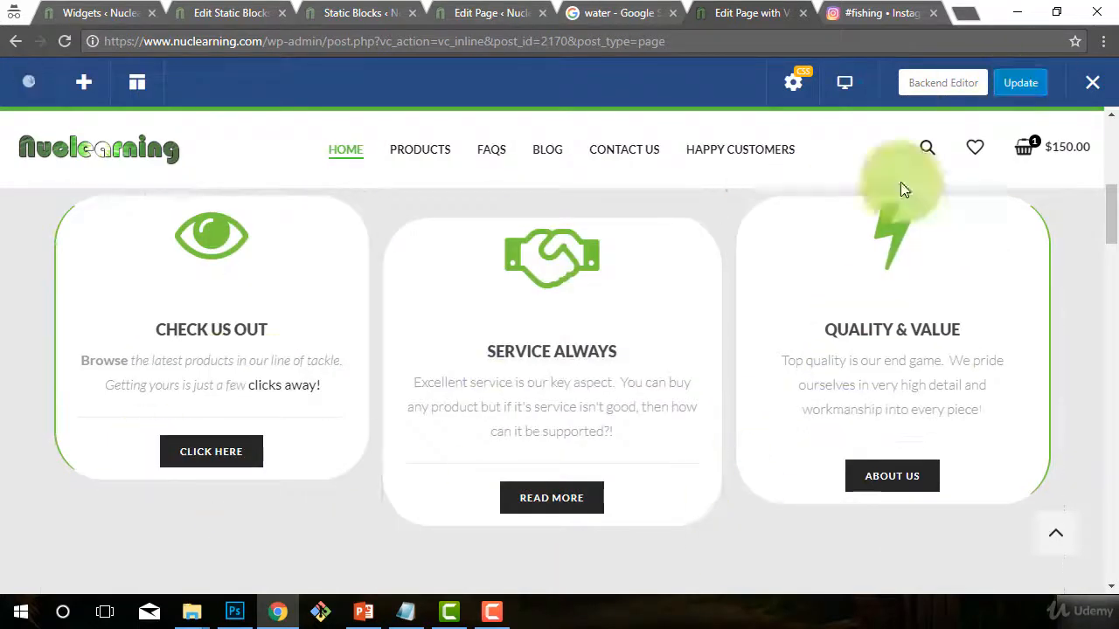
# Step: Exit the front-end page editor and check the live home page from the slider down to the footer
pyautogui.click(1093, 83)
pyautogui.scroll(-12, 673, 337)
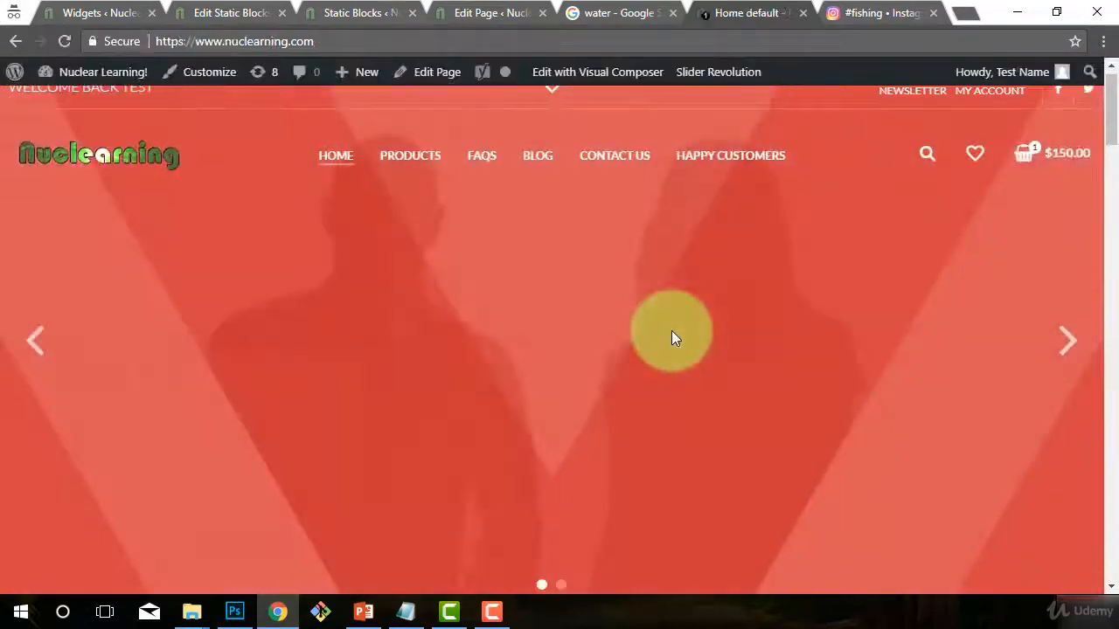
pyautogui.scroll(-15, 671, 330)
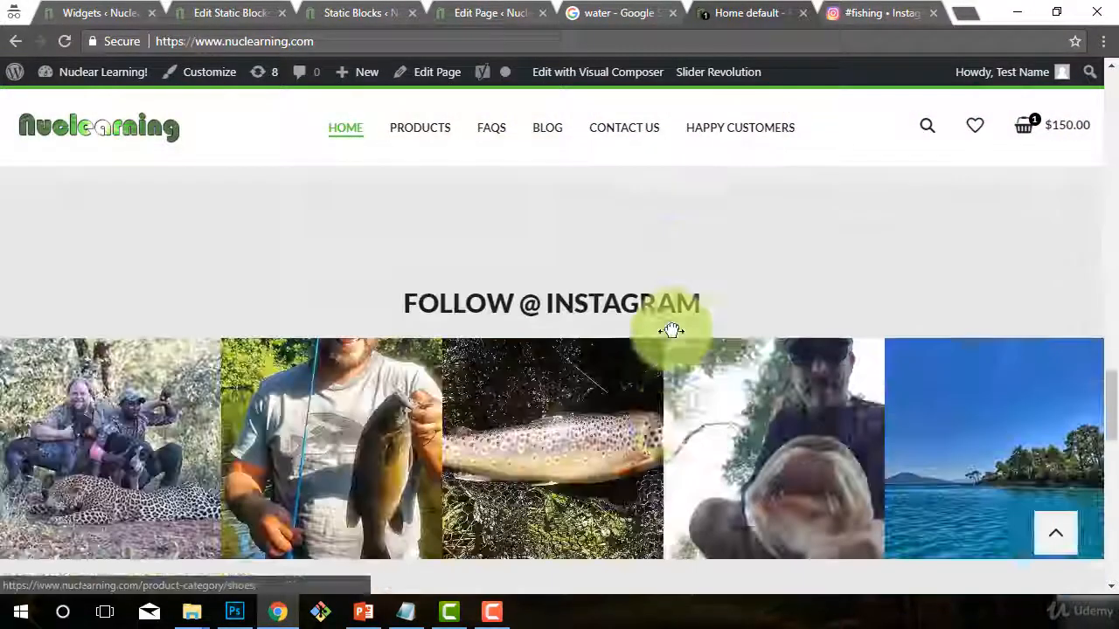
pyautogui.scroll(-4, 662, 326)
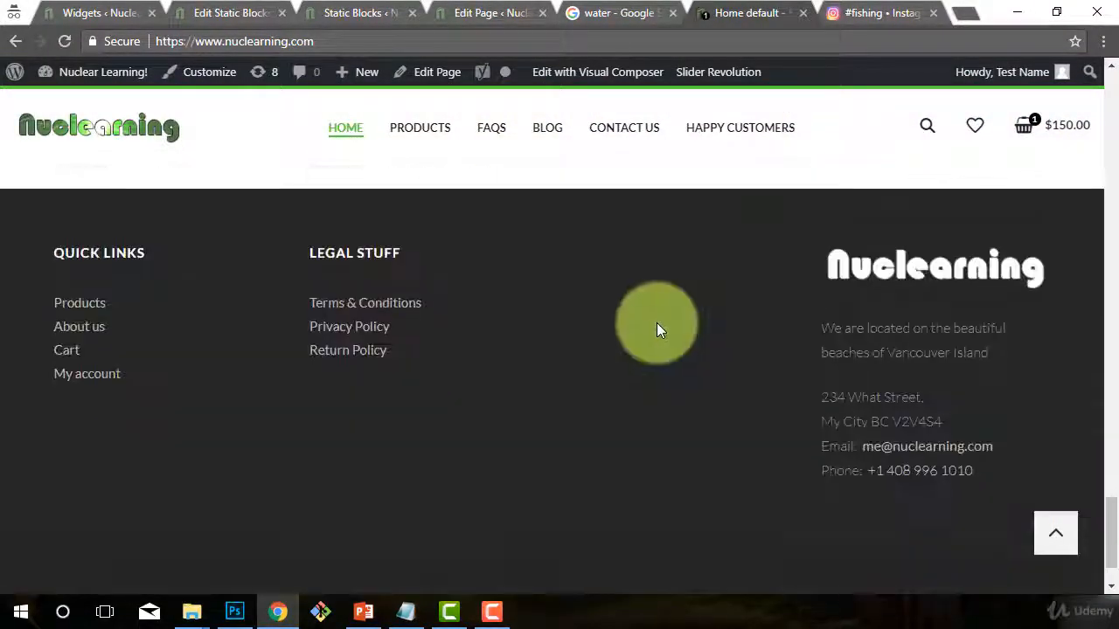
pyautogui.scroll(-1, 566, 483)
pyautogui.click(566, 482)
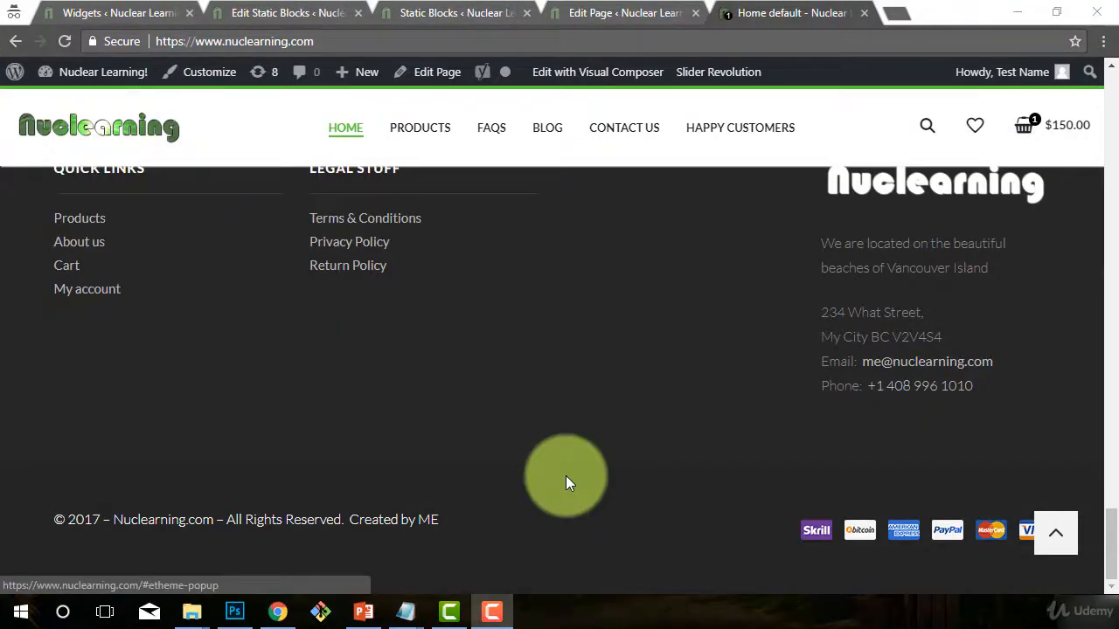
# Step: Review the live home page's Popular Products, Product Categories and Instagram sections, then the footer's Quick Links and Legal Stuff
pyautogui.scroll(10, 567, 476)
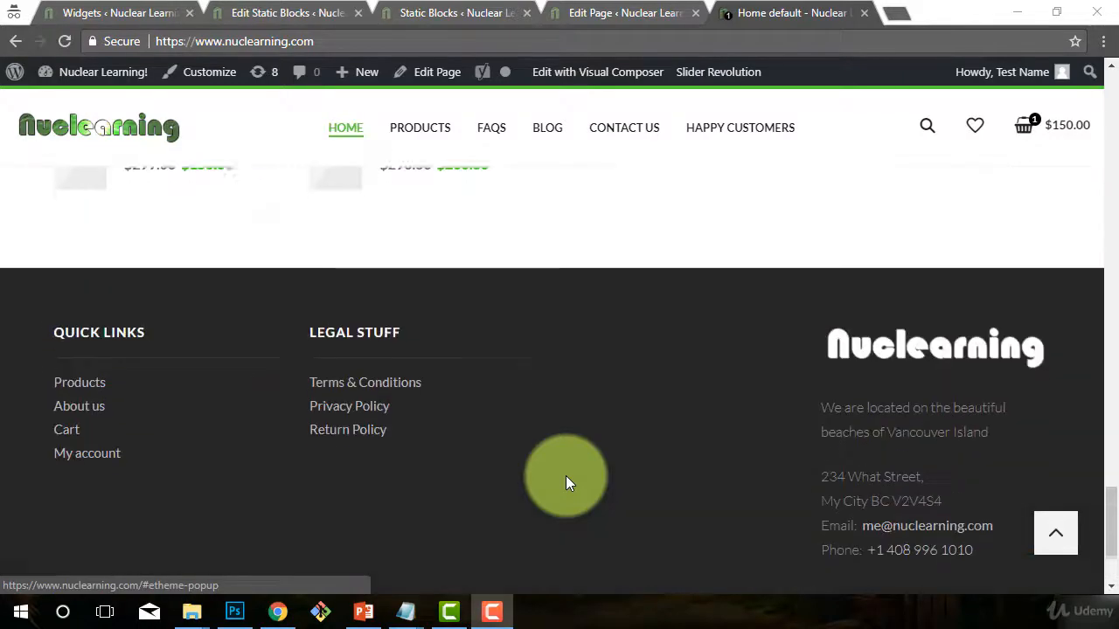
pyautogui.scroll(8, 567, 478)
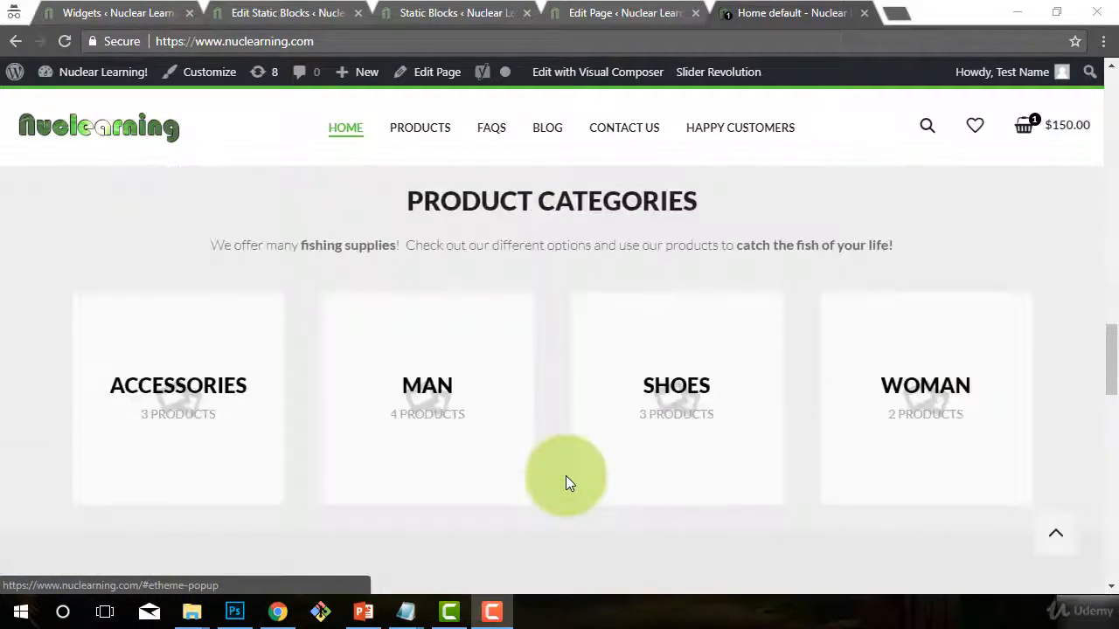
pyautogui.scroll(10, 584, 508)
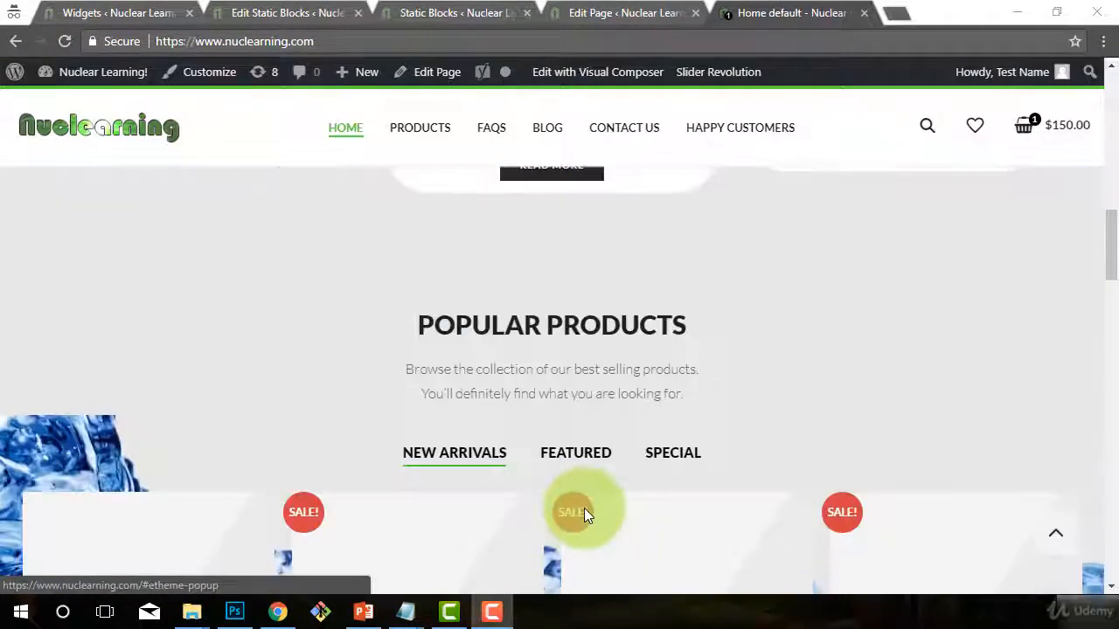
pyautogui.scroll(-10, 584, 509)
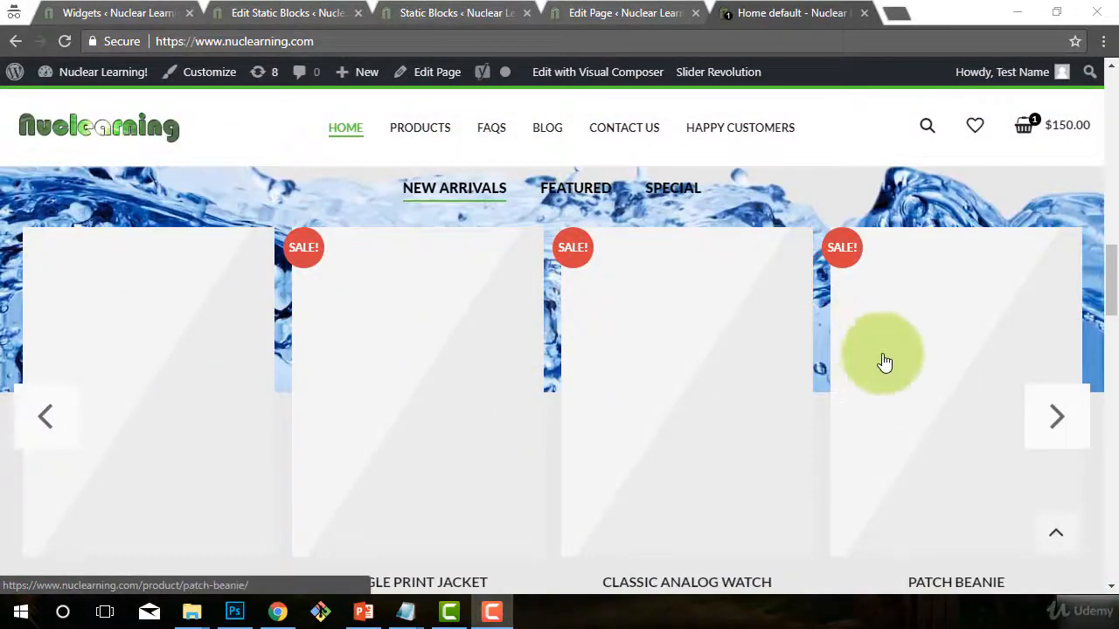
pyautogui.scroll(-3, 555, 470)
pyautogui.scroll(-6, 555, 470)
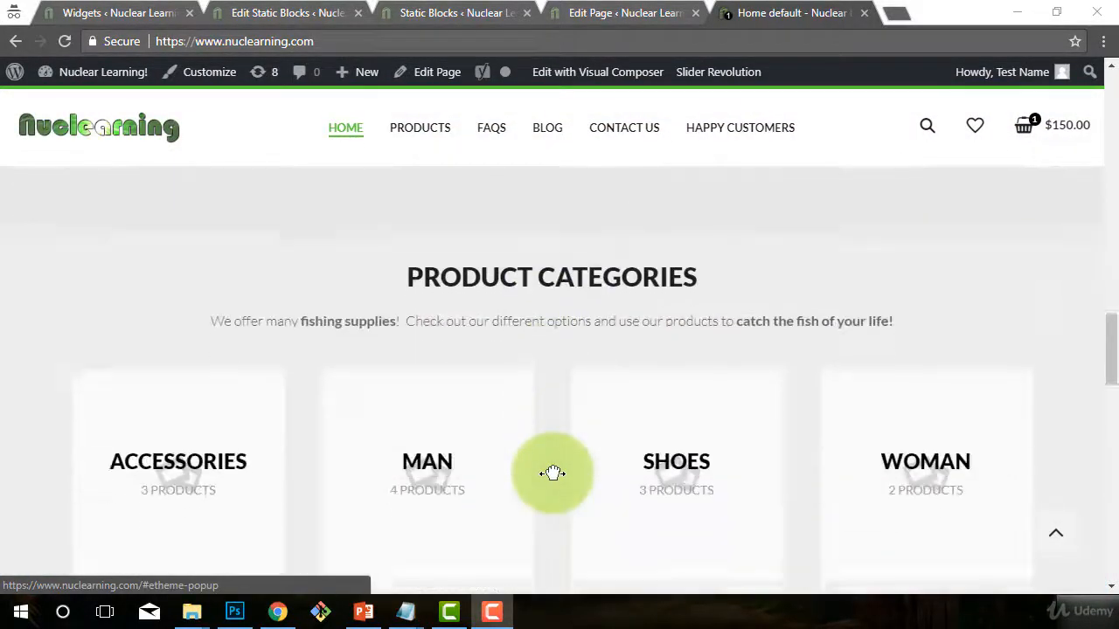
pyautogui.scroll(2, 552, 473)
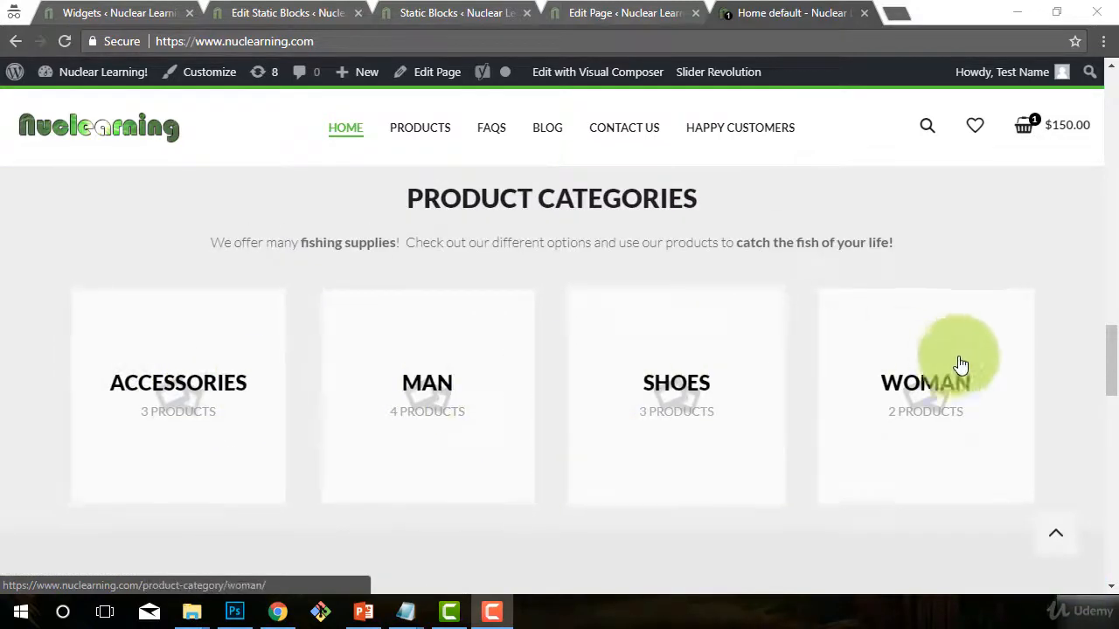
pyautogui.scroll(-9, 496, 490)
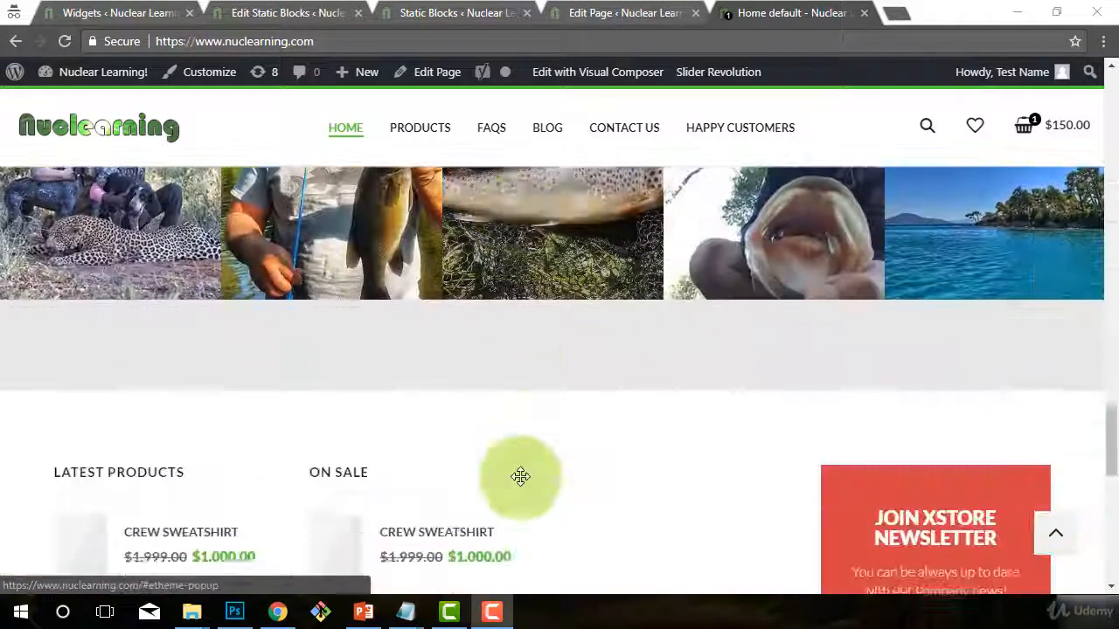
pyautogui.scroll(-4, 520, 479)
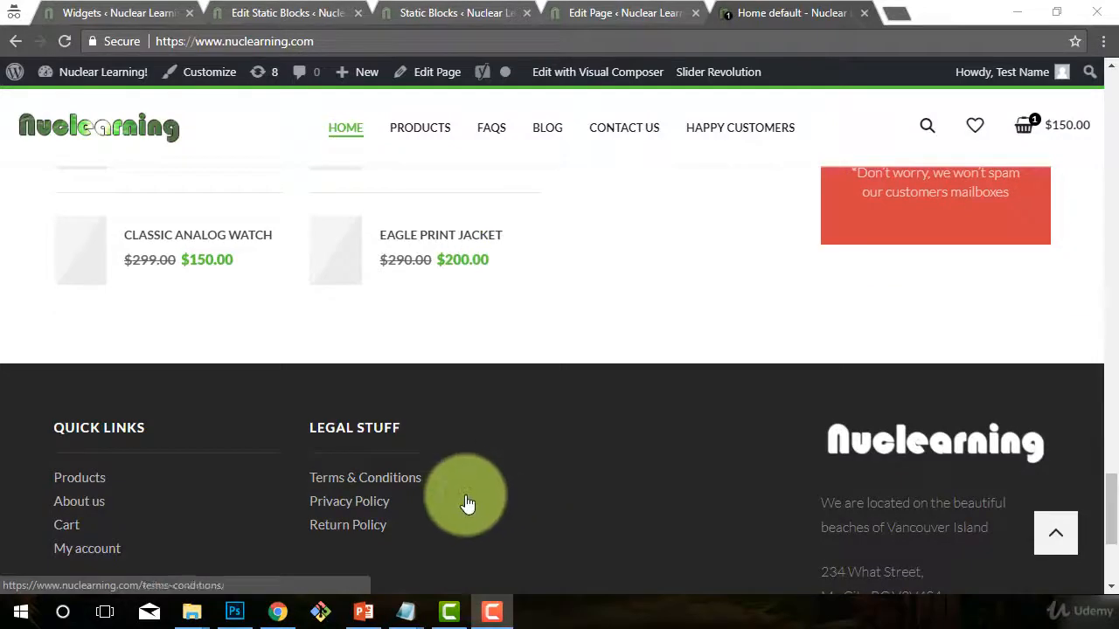
pyautogui.scroll(-2, 464, 501)
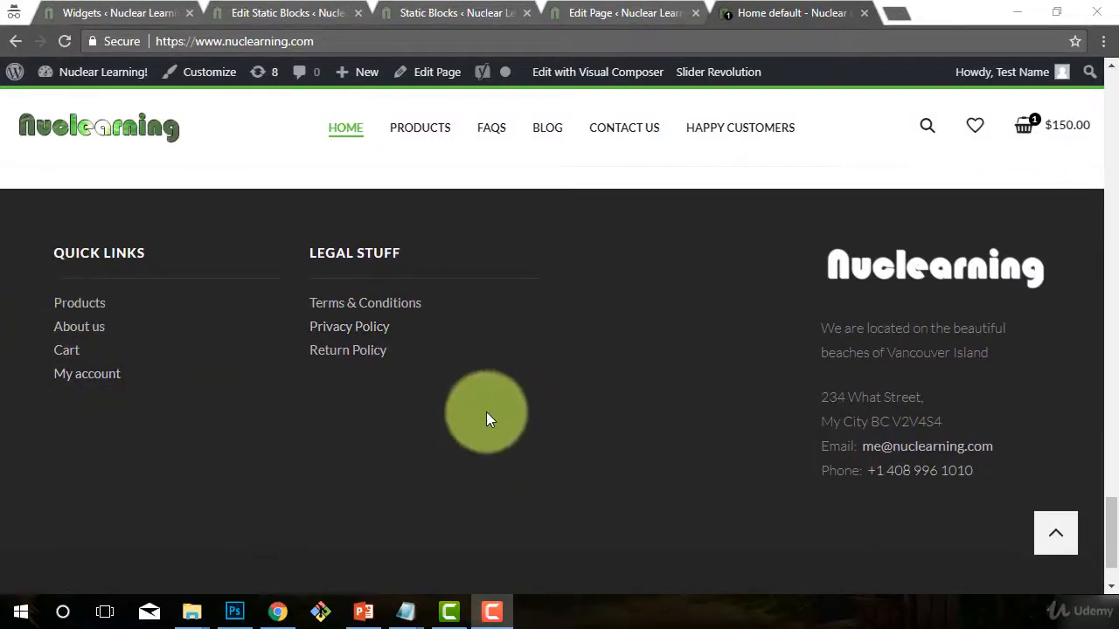
pyautogui.scroll(-1, 486, 412)
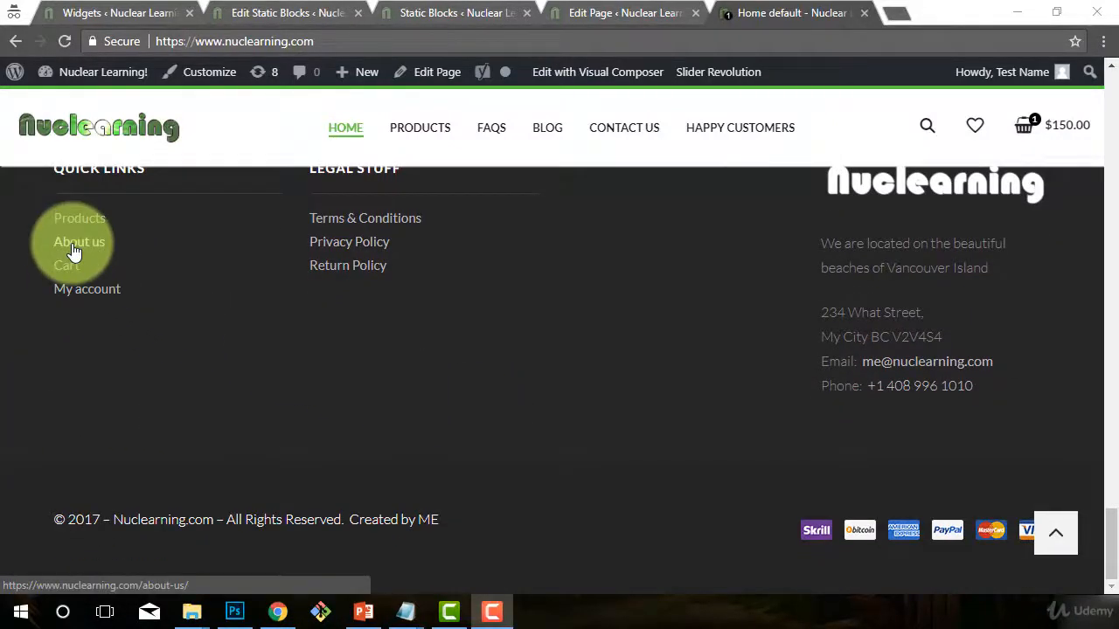